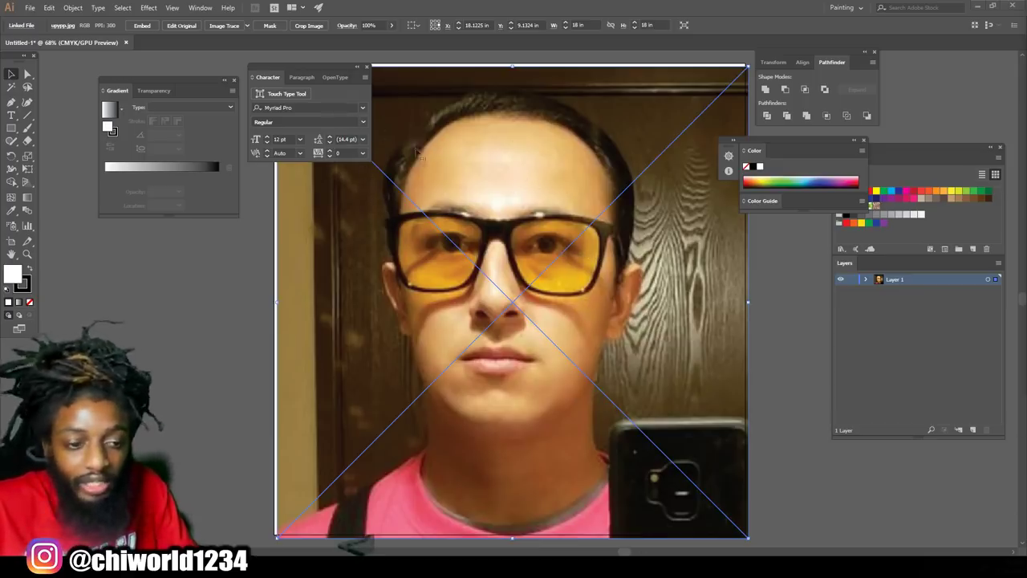
Lower the opacity of the placed portrait photo to 62%
left_click(389, 31)
left_click_drag(384, 44, 378, 46)
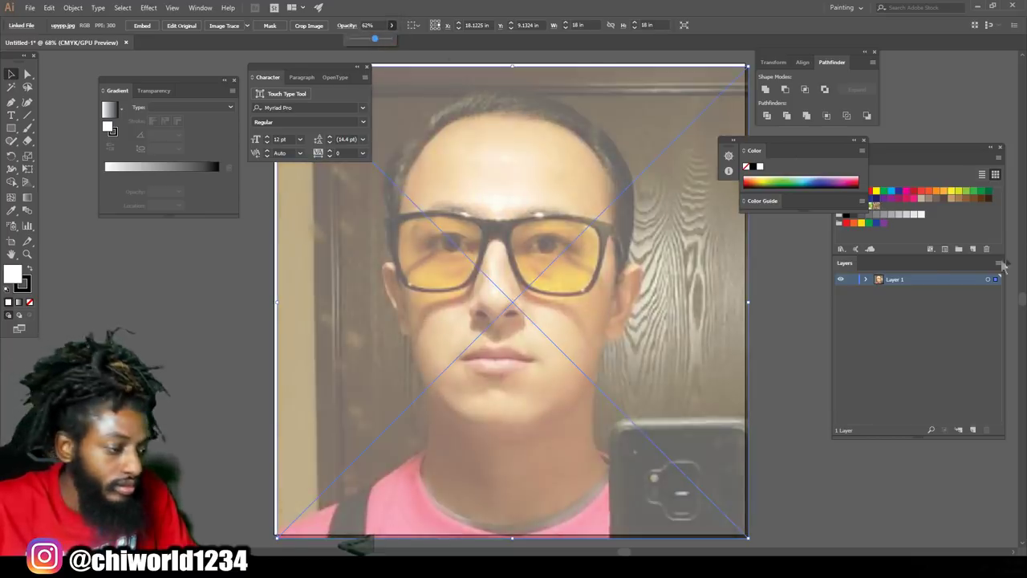
Lock the photo's layer and add a new empty layer above it
left_click(852, 280)
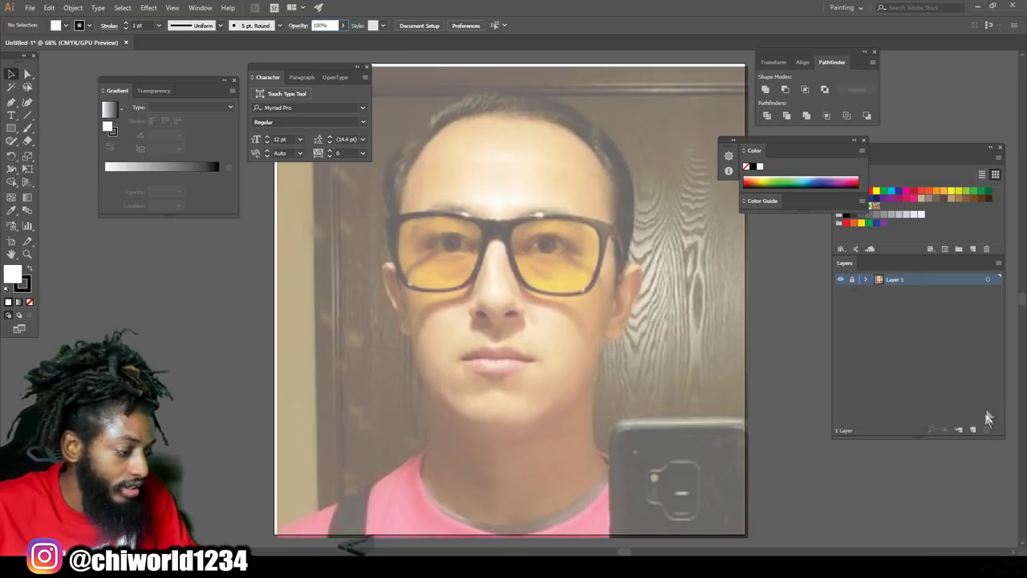
left_click(974, 430)
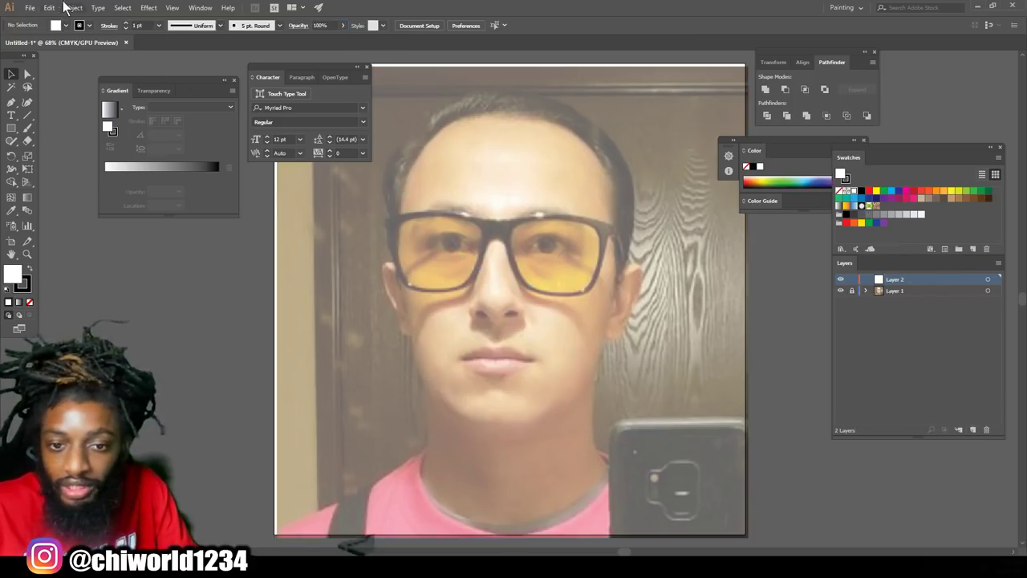
Create a calligraphic brush with a 3 pt size controlled by pen pressure, and undo the test strokes beside the photo
left_click(280, 25)
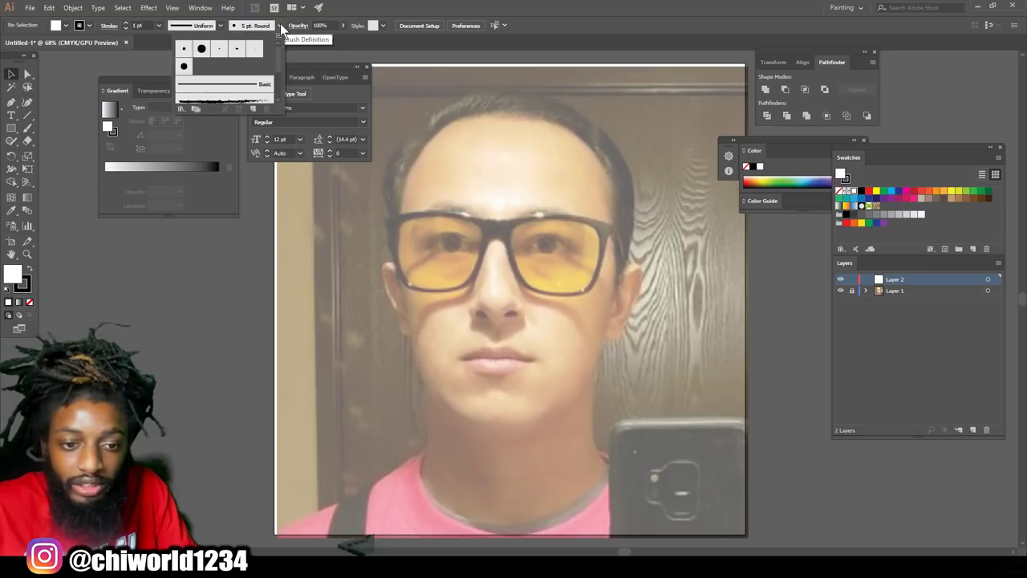
left_click(253, 113)
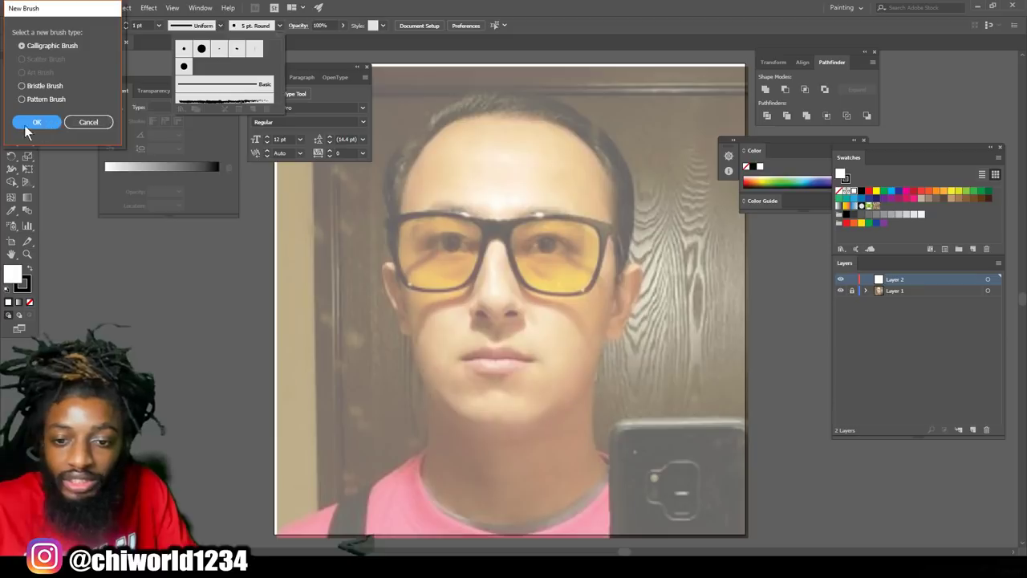
left_click(26, 123)
left_click(200, 166)
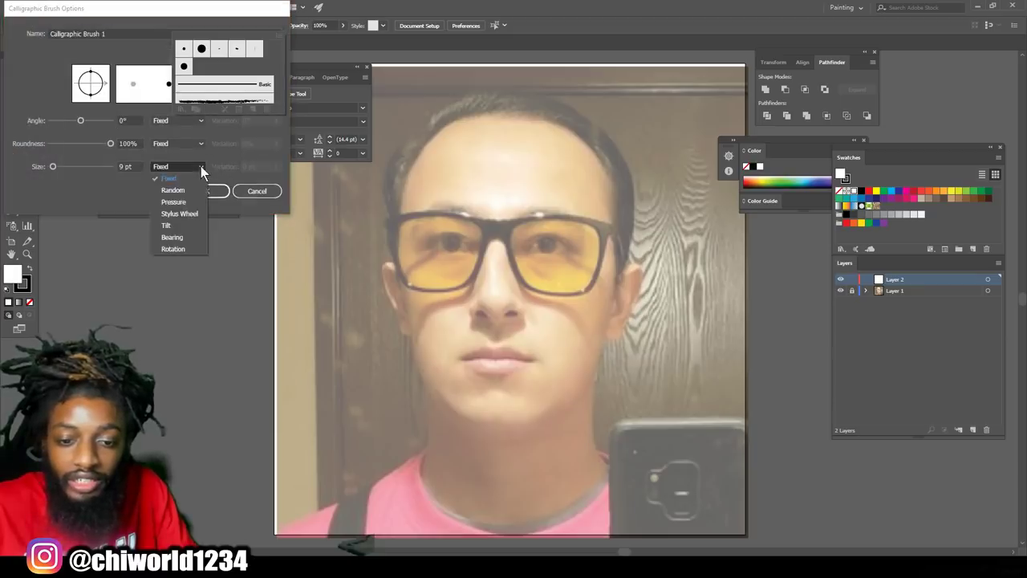
left_click(180, 202)
left_click(120, 167)
type("3")
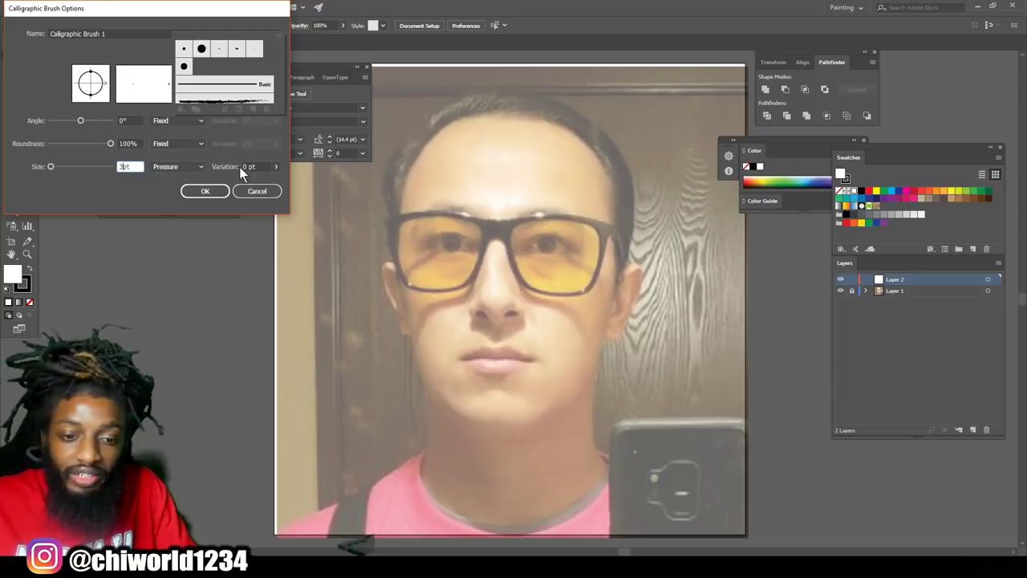
left_click(245, 166)
left_click(207, 191)
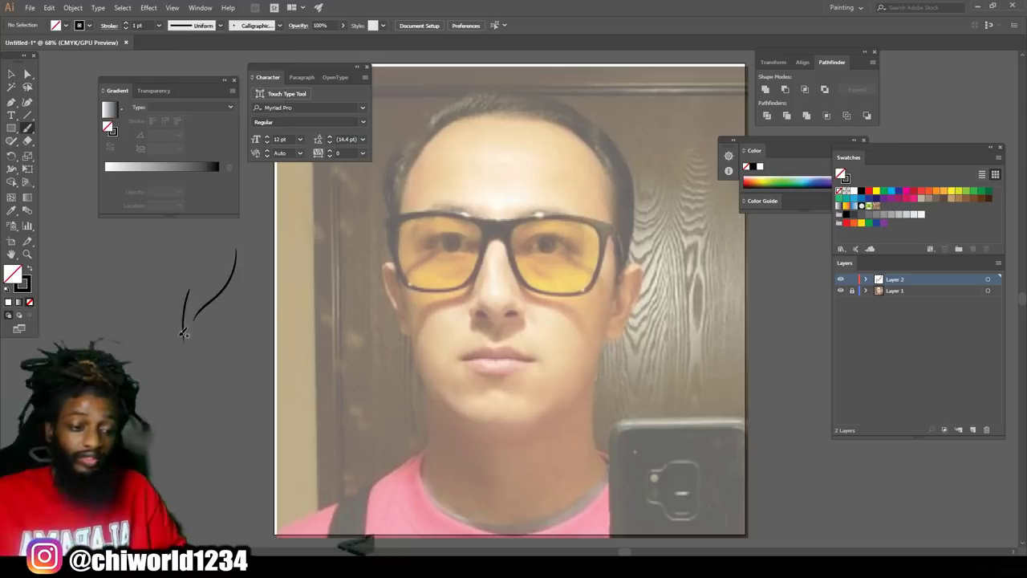
key("ctrl+z")
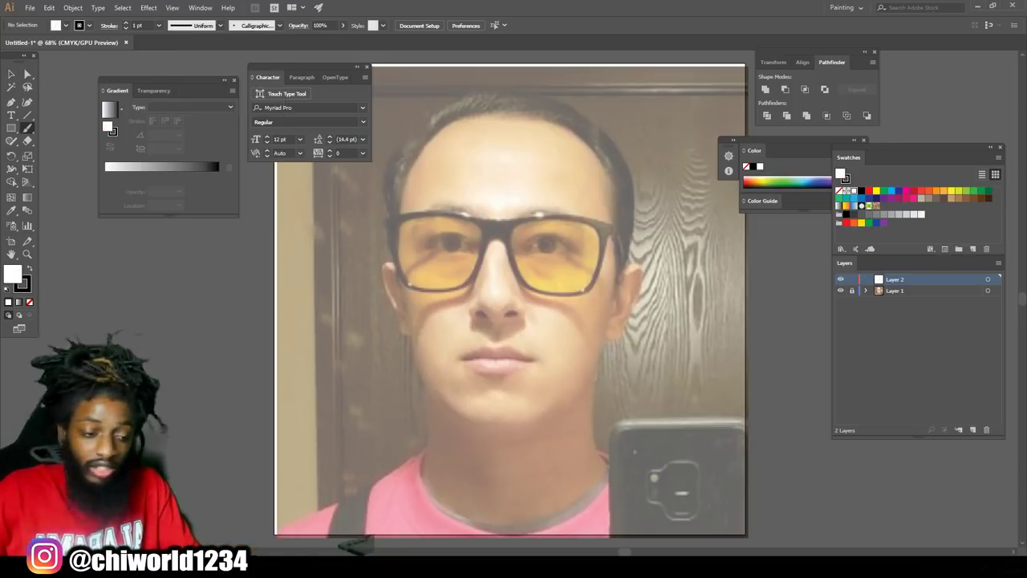
Try to trace the nostril on the photo's right side with the 1 pt calligraphic brush stroke
key("ctrl+plus")
key("ctrl+plus")
key("ctrl+plus")
key("ctrl+plus")
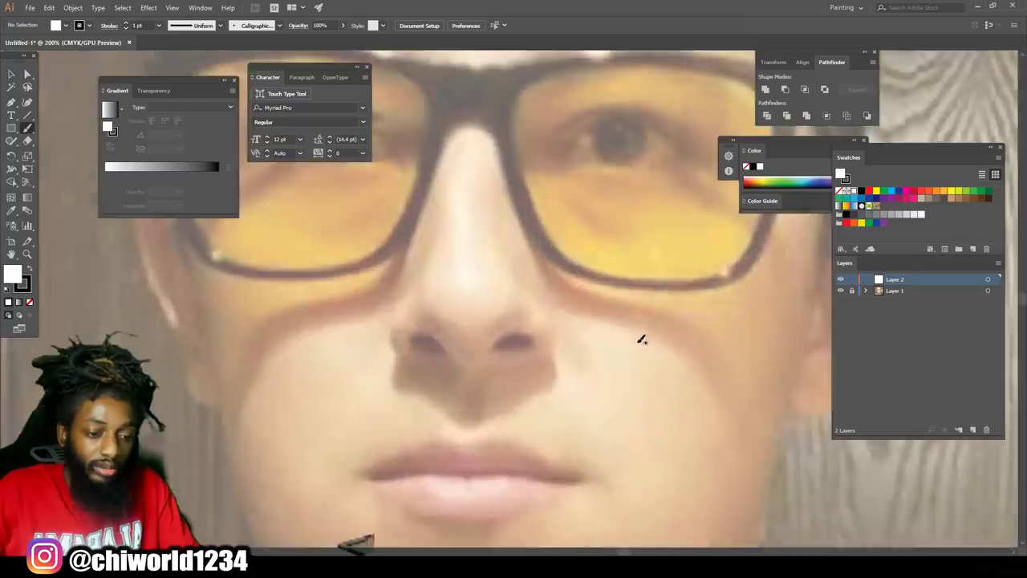
scroll(624, 343, "down", 6)
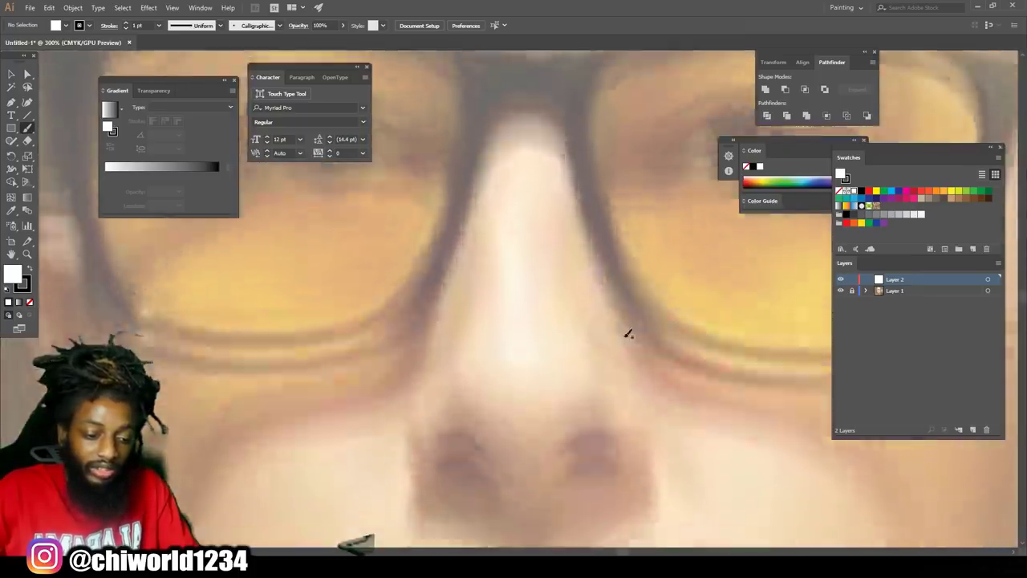
key("ctrl+plus")
scroll(627, 344, "down", 2)
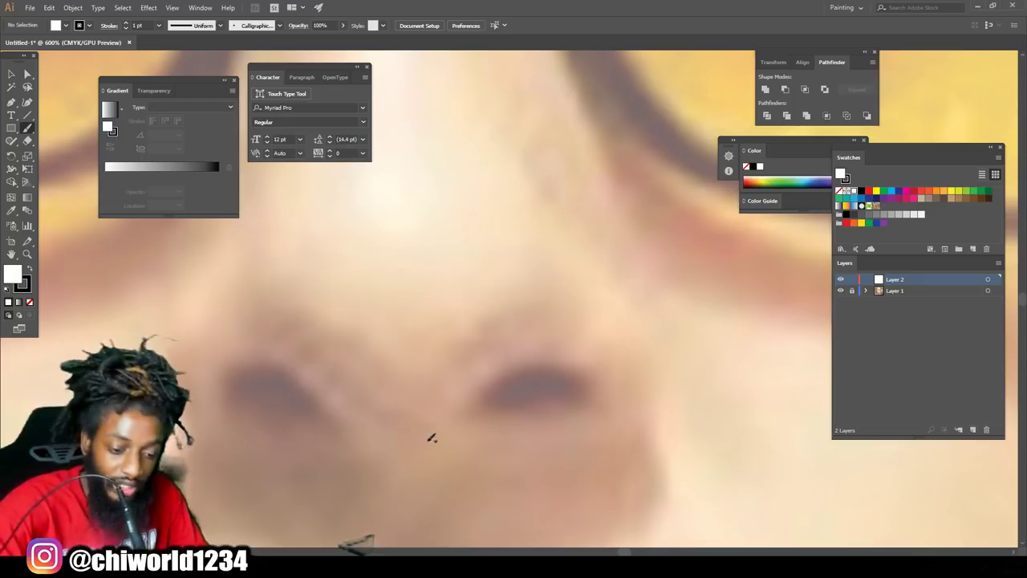
mouse_move(423, 440)
left_mouse_down()
mouse_move(514, 368)
mouse_move(568, 362)
mouse_move(595, 385)
mouse_move(566, 406)
mouse_move(461, 416)
left_mouse_up()
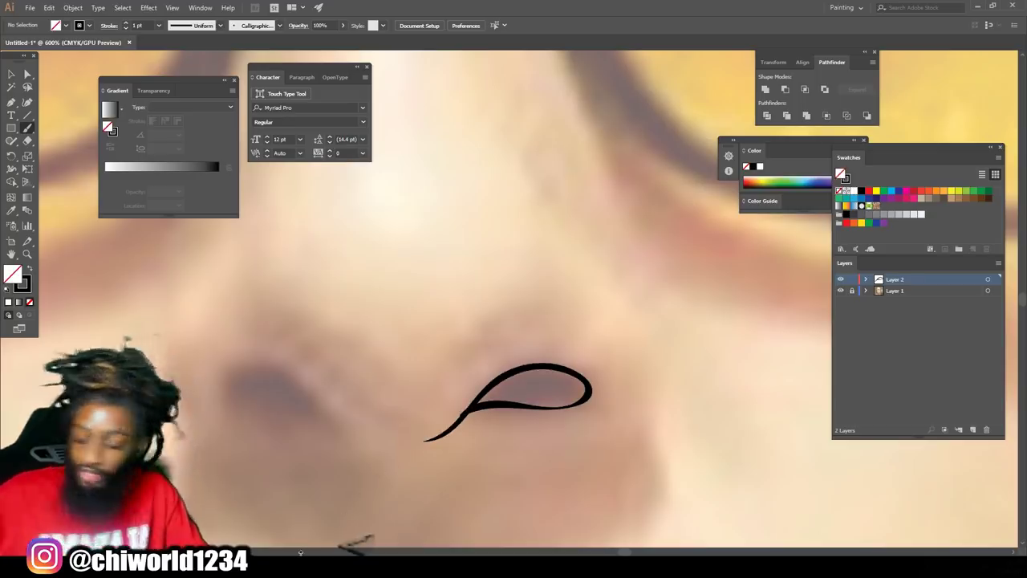
key("ctrl+z")
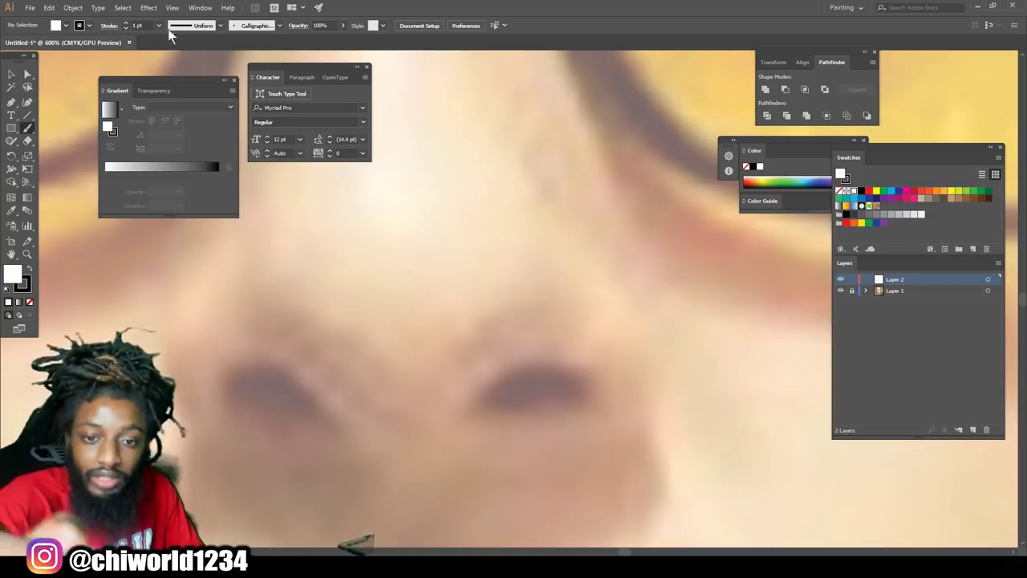
Set the stroke weight to 0.5 pt and trace the outlines of both nostrils with the Paintbrush
left_click(159, 25)
left_click(171, 46)
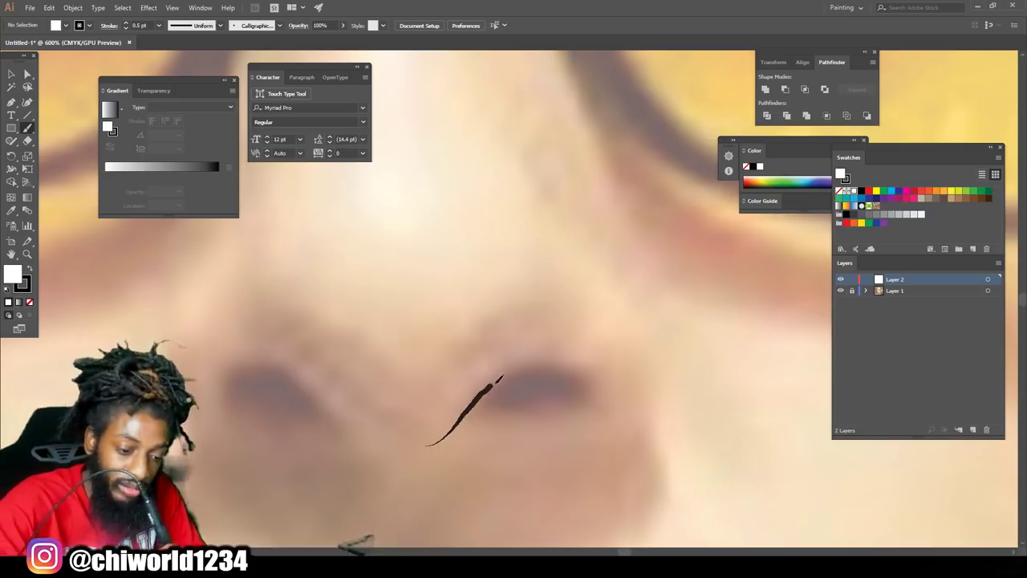
mouse_move(542, 363)
left_mouse_down()
mouse_move(583, 376)
mouse_move(584, 394)
mouse_move(570, 404)
mouse_move(504, 399)
mouse_move(462, 416)
left_mouse_up()
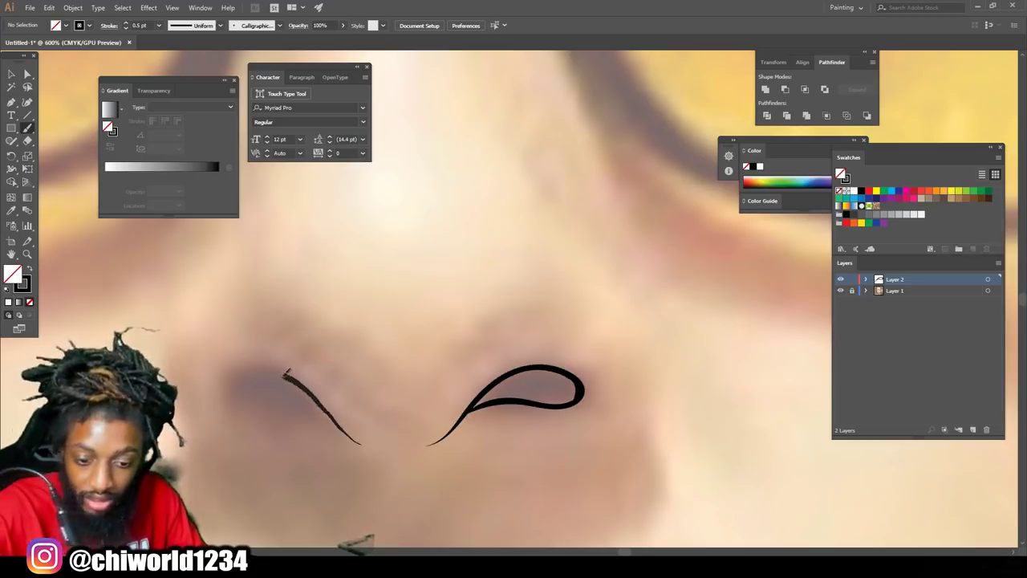
mouse_move(253, 365)
left_mouse_down()
mouse_move(223, 378)
mouse_move(224, 391)
mouse_move(247, 405)
mouse_move(331, 409)
left_mouse_up()
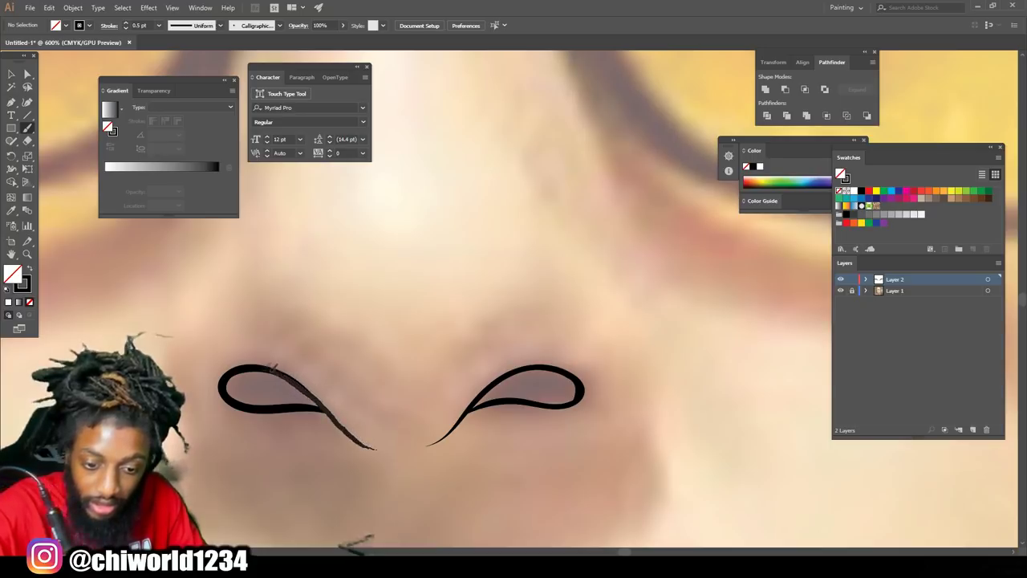
left_click_drag(277, 367, 278, 368)
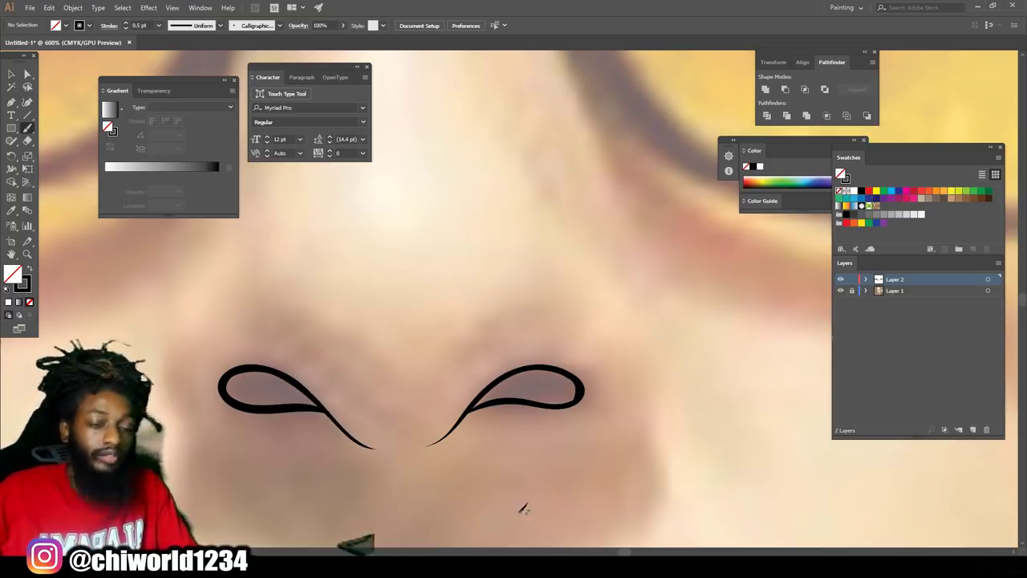
Brush the outer curves of both nostril wings and the short contour lines on each side of the nose tip
key("ctrl+minus")
key("ctrl+minus")
key("ctrl+minus")
scroll(510, 455, "up", 5)
key("ctrl+plus")
scroll(502, 448, "down", 1)
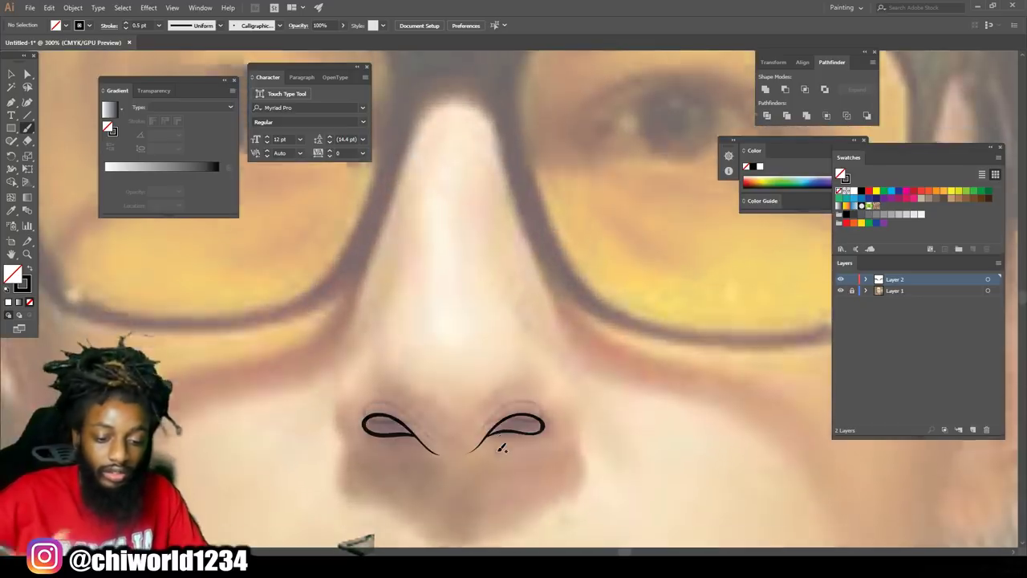
scroll(501, 448, "down", 1)
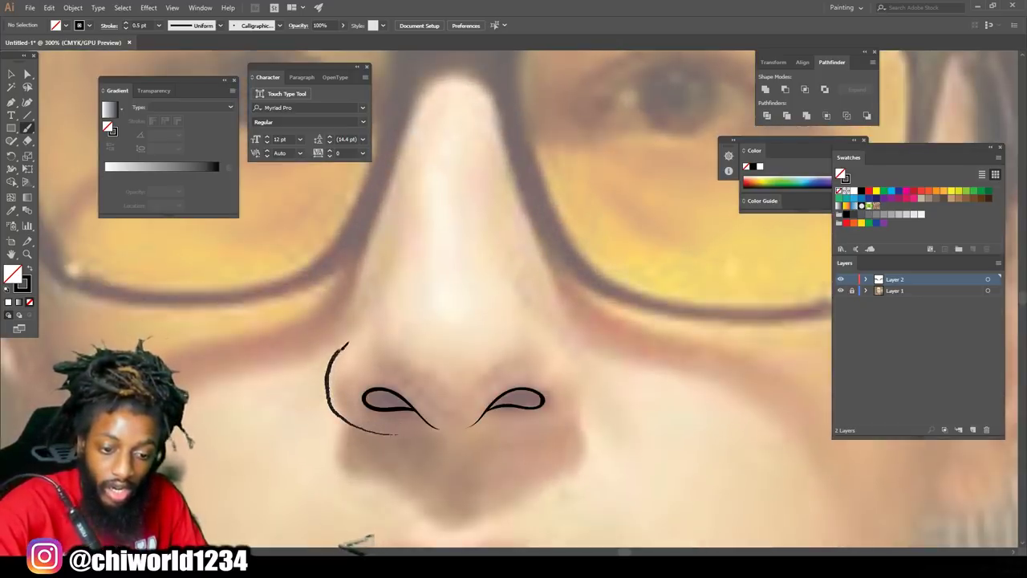
left_click_drag(348, 344, 363, 326)
mouse_move(519, 426)
left_mouse_down()
mouse_move(594, 391)
mouse_move(523, 295)
left_mouse_up()
left_click_drag(380, 345, 382, 305)
Delete the outline of the nostril on the photo's left side and redraw it with a longer tail toward the centre
key("v")
left_click(415, 410)
key("Delete")
left_click(402, 410)
key("Delete")
key("b")
mouse_move(440, 425)
left_mouse_down()
mouse_move(384, 386)
mouse_move(433, 424)
left_mouse_up()
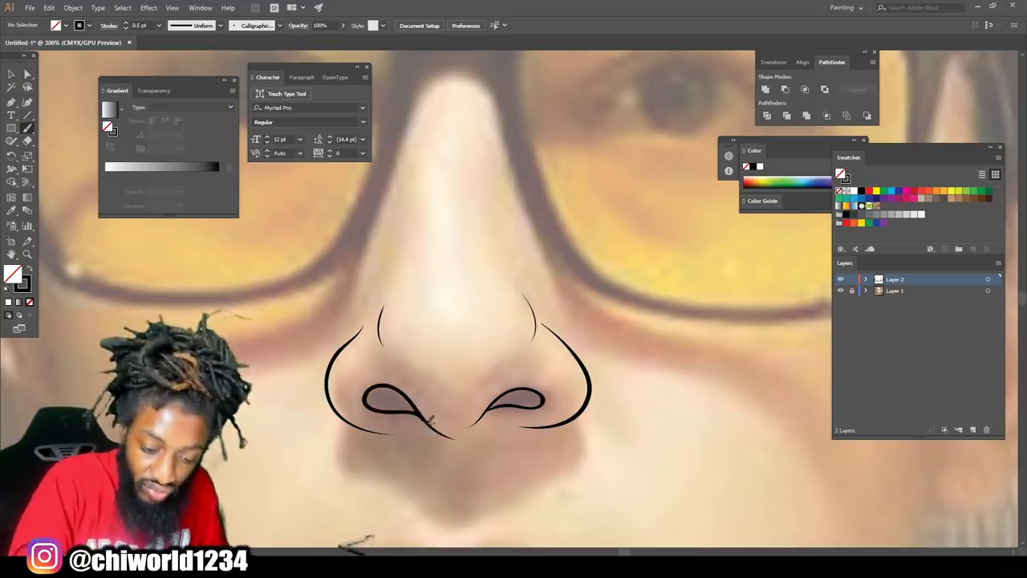
Delete the outline of the other nostril and redraw it with a separate short curve below its inner end
scroll(576, 359, "up", 1)
key("v")
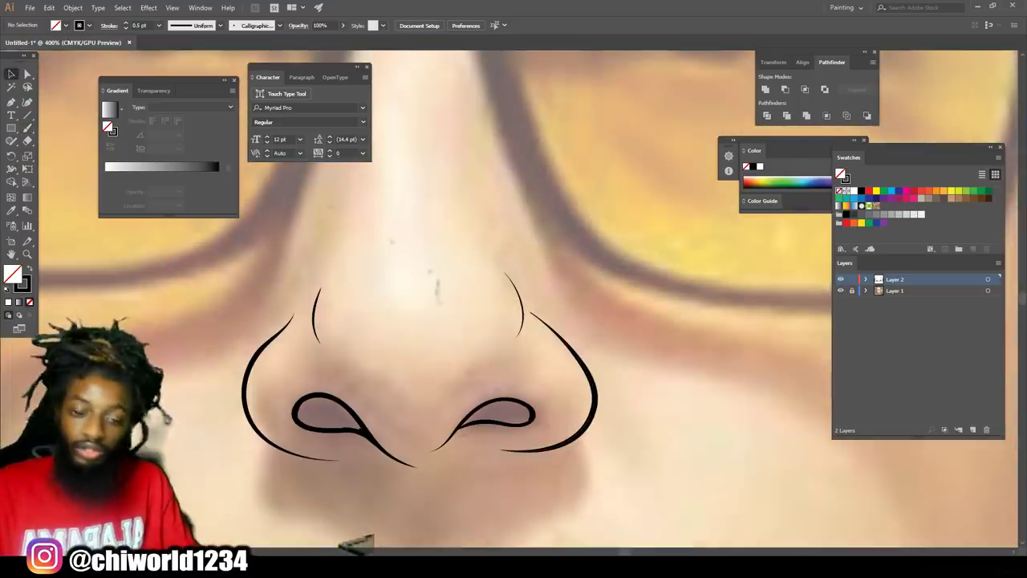
left_click(513, 401)
key("Delete")
scroll(683, 463, "down", 2)
key("b")
mouse_move(446, 400)
left_mouse_down()
mouse_move(491, 360)
mouse_move(542, 373)
mouse_move(503, 392)
mouse_move(451, 394)
left_mouse_up()
Check the nose line art on its own by hiding the photo layer briefly and showing it again
key("ctrl+minus")
key("ctrl+minus")
key("ctrl+minus")
scroll(589, 472, "up", 1)
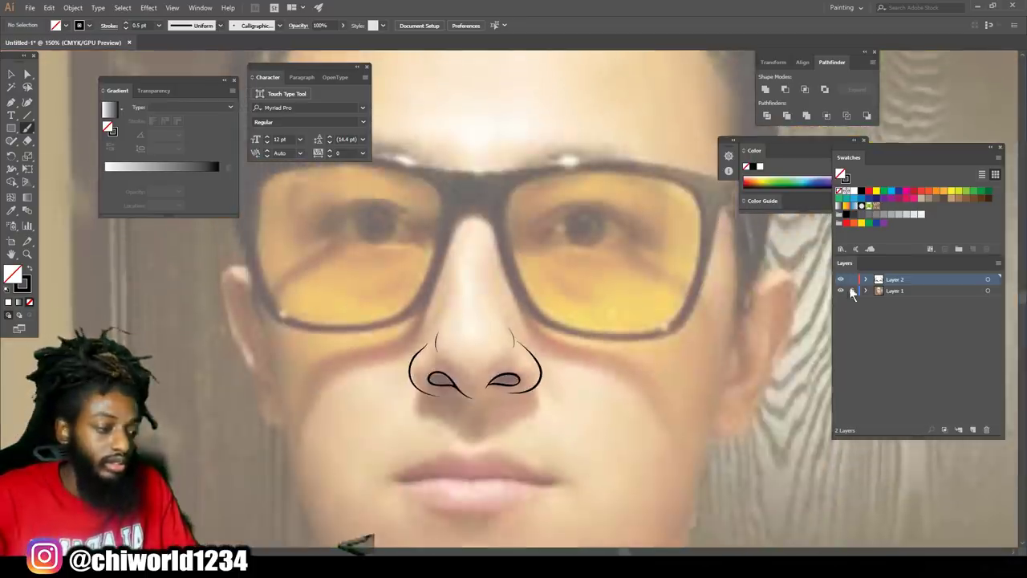
key("ctrl+minus")
left_click(840, 290)
left_click(840, 291)
Trace the lower edge of the glasses frame from the left lens over the nose bridge to under the right lens
key("ctrl+plus")
key("ctrl+plus")
key("ctrl+plus")
scroll(619, 381, "down", 2)
scroll(461, 371, "up", 1)
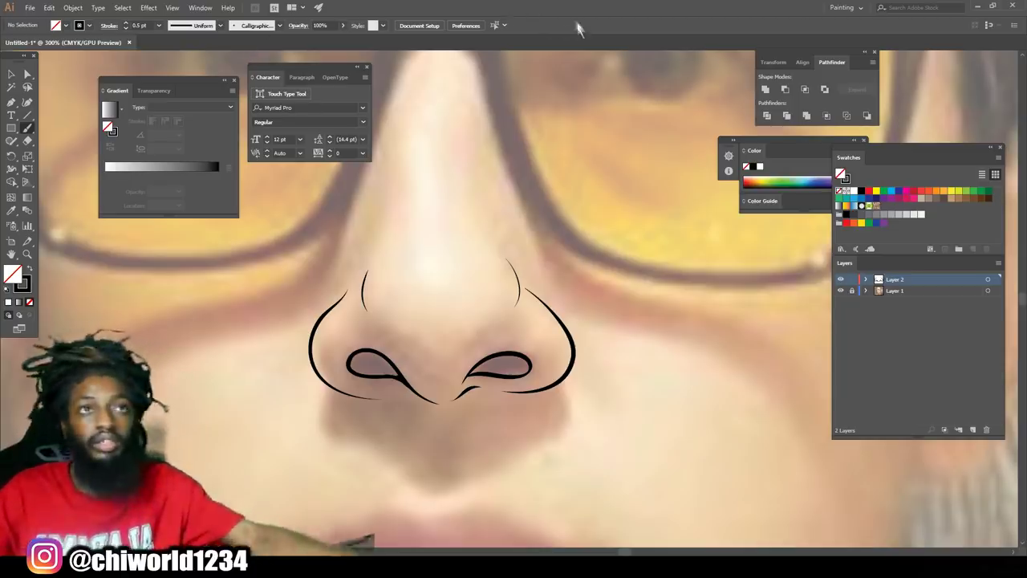
key("ctrl+minus")
scroll(366, 269, "up", 8)
key("ctrl+plus")
scroll(121, 250, "down", 1)
mouse_move(193, 456)
left_mouse_down()
mouse_move(216, 472)
mouse_move(321, 488)
mouse_move(453, 468)
mouse_move(506, 407)
mouse_move(582, 249)
mouse_move(630, 269)
mouse_move(650, 360)
mouse_move(699, 445)
mouse_move(790, 492)
mouse_move(861, 500)
left_mouse_up()
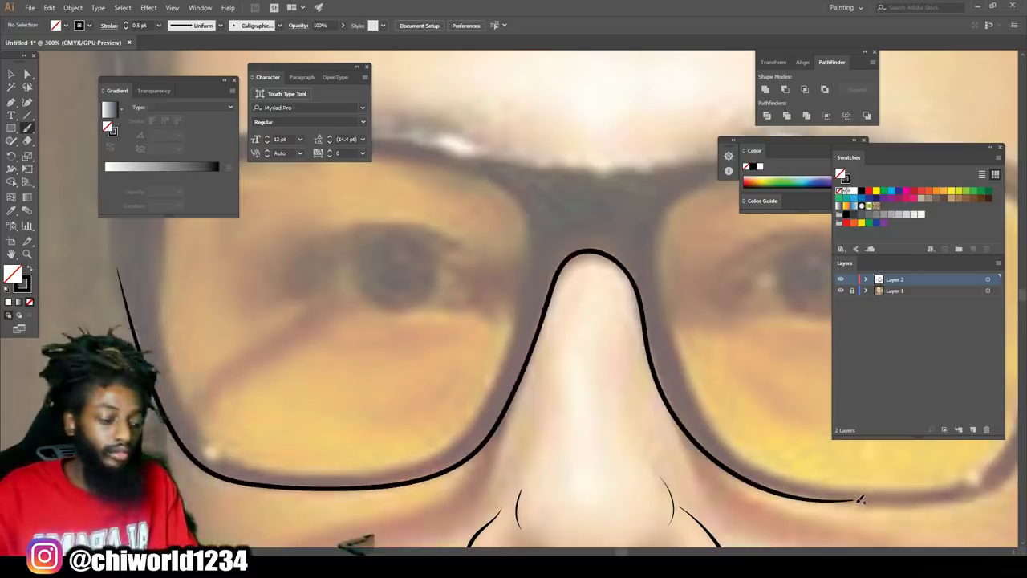
Continue the frame's outer edge around the right lens up to the hinge, and trace the inner outline of that lens
scroll(858, 498, "right", 10)
scroll(842, 495, "down", 1)
mouse_move(397, 470)
left_mouse_down()
mouse_move(561, 474)
mouse_move(669, 230)
mouse_move(692, 215)
left_mouse_up()
scroll(554, 396, "down", 1)
key("ctrl+equal")
key("ctrl+equal")
left_click_drag(412, 449, 593, 481)
scroll(307, 197, "up", 2)
mouse_move(381, 447)
left_mouse_down()
mouse_move(332, 285)
mouse_move(367, 214)
mouse_move(485, 195)
mouse_move(626, 207)
mouse_move(715, 244)
mouse_move(704, 398)
mouse_move(627, 509)
mouse_move(512, 510)
mouse_move(423, 485)
mouse_move(388, 448)
mouse_move(357, 377)
left_mouse_up()
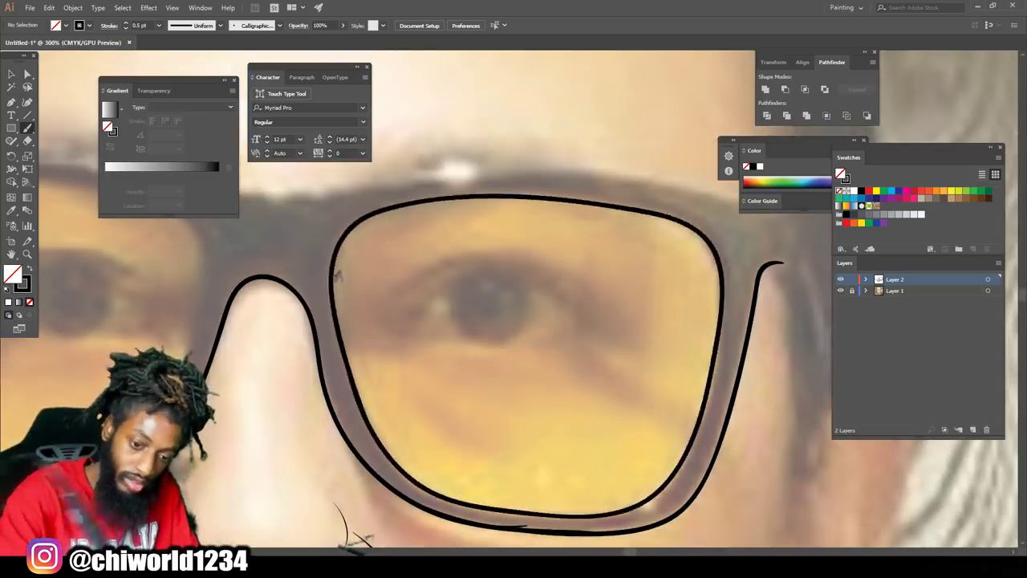
Switch to the Pencil tool and swap the colours to use a black fill with no stroke
key("ctrl+1")
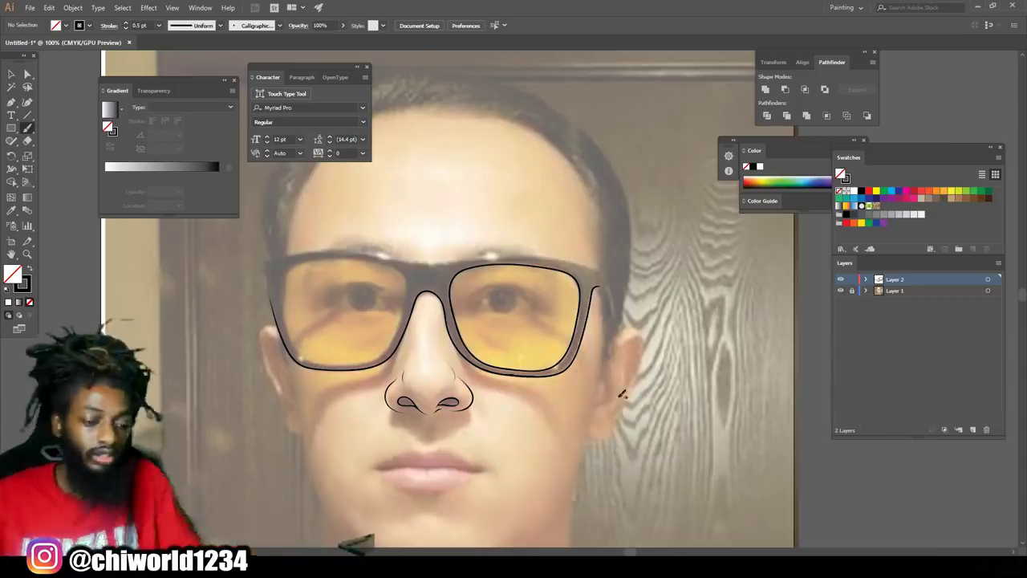
scroll(711, 532, "up", 1)
key("ctrl+minus")
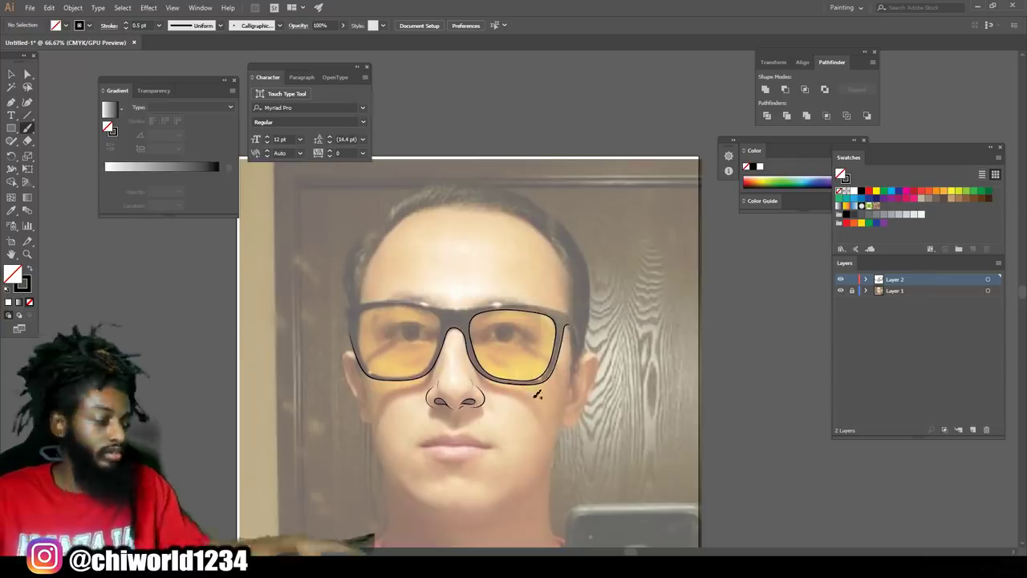
scroll(599, 322, "up", 2)
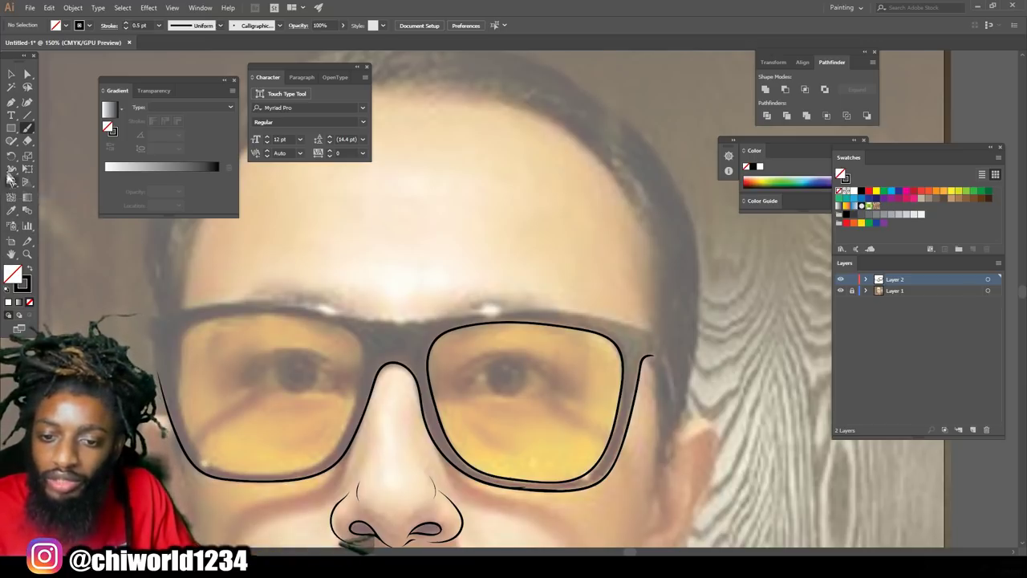
left_click(13, 141)
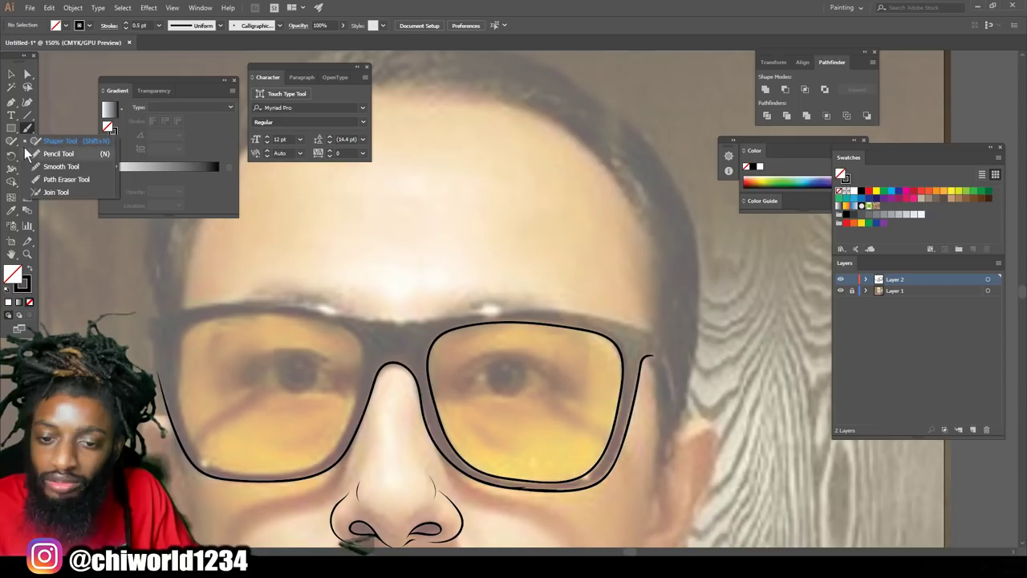
left_click(32, 152)
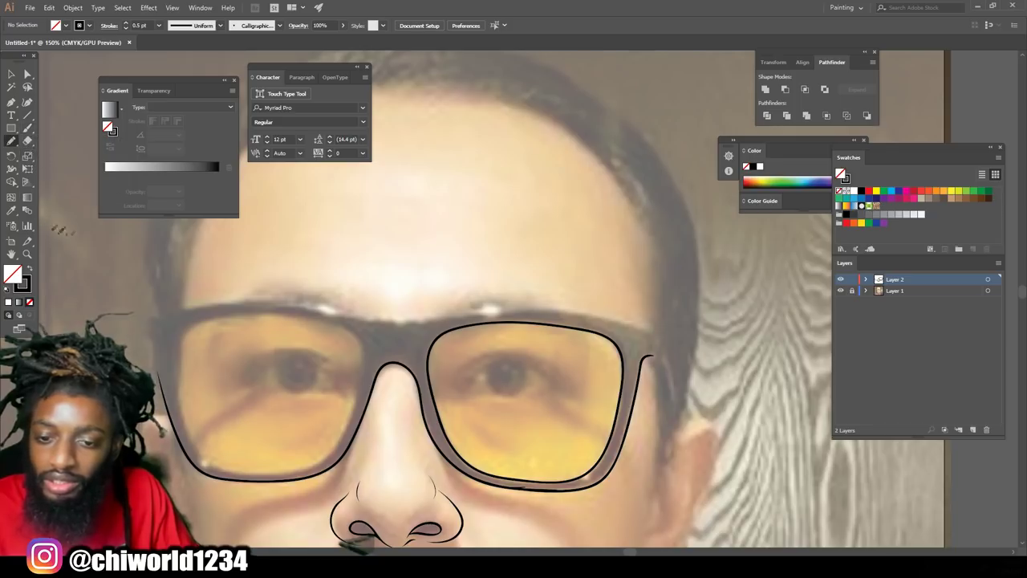
left_click(30, 270)
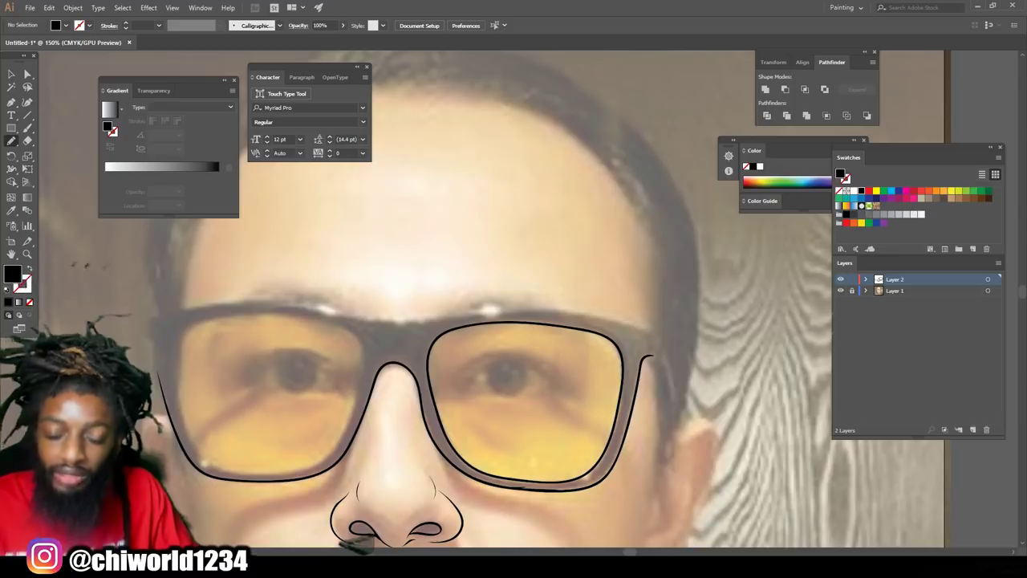
Fill both nostrils with solid black shapes that follow their outlines
key("ctrl+minus")
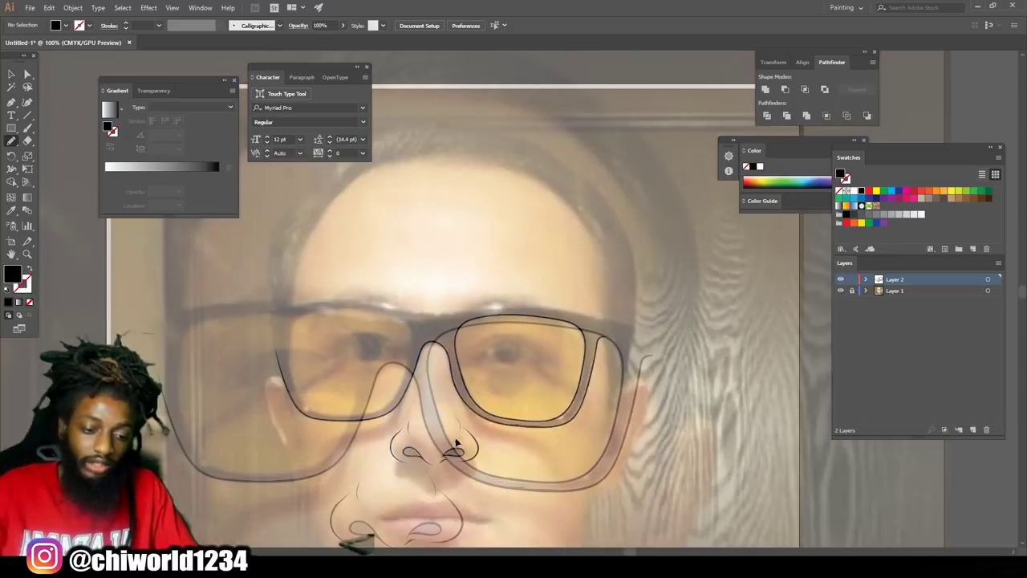
key("ctrl+plus")
key("ctrl+plus")
scroll(424, 444, "left", 5)
scroll(429, 440, "down", 6)
scroll(441, 438, "up", 4)
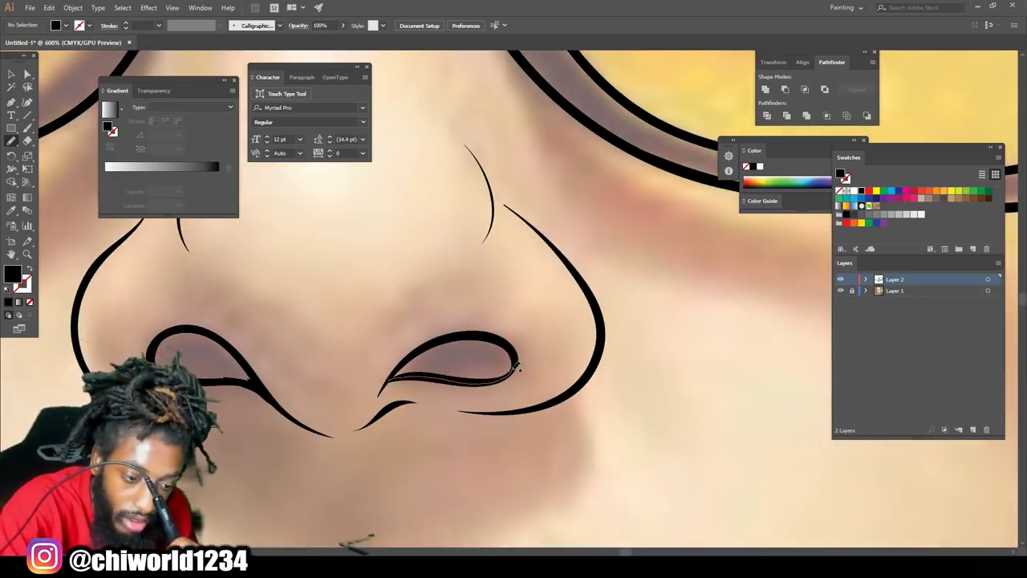
left_click_drag(511, 345, 467, 337)
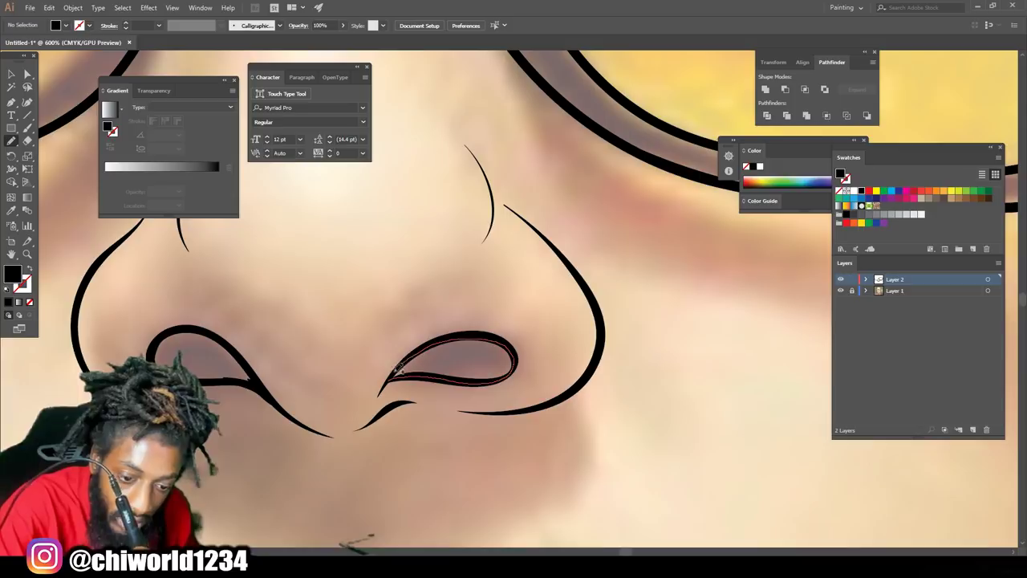
left_click_drag(393, 374, 390, 375)
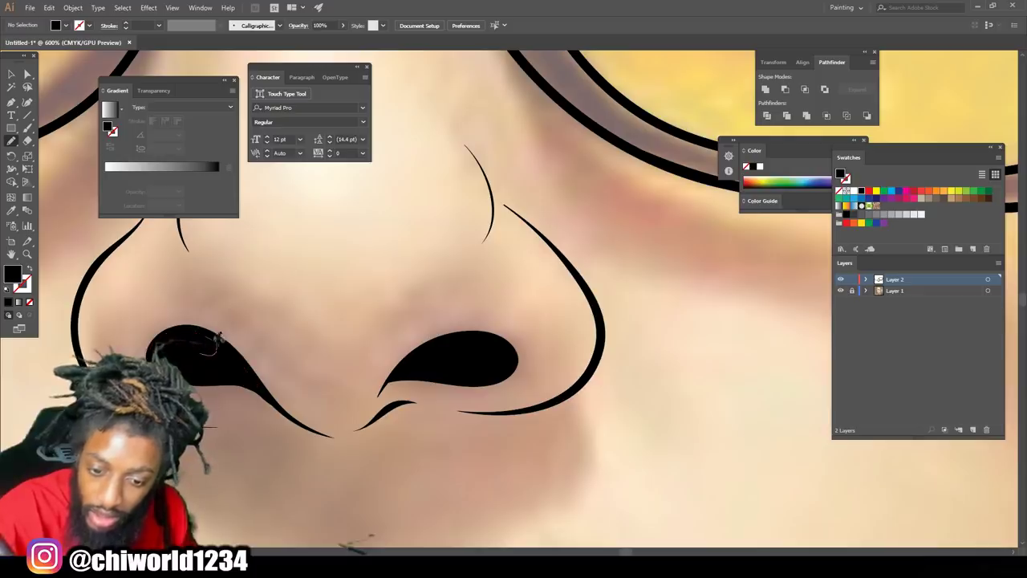
Fill the glasses' bridge above the nose with a black shape reaching the inner upper corners of both lenses
scroll(326, 436, "down", 4)
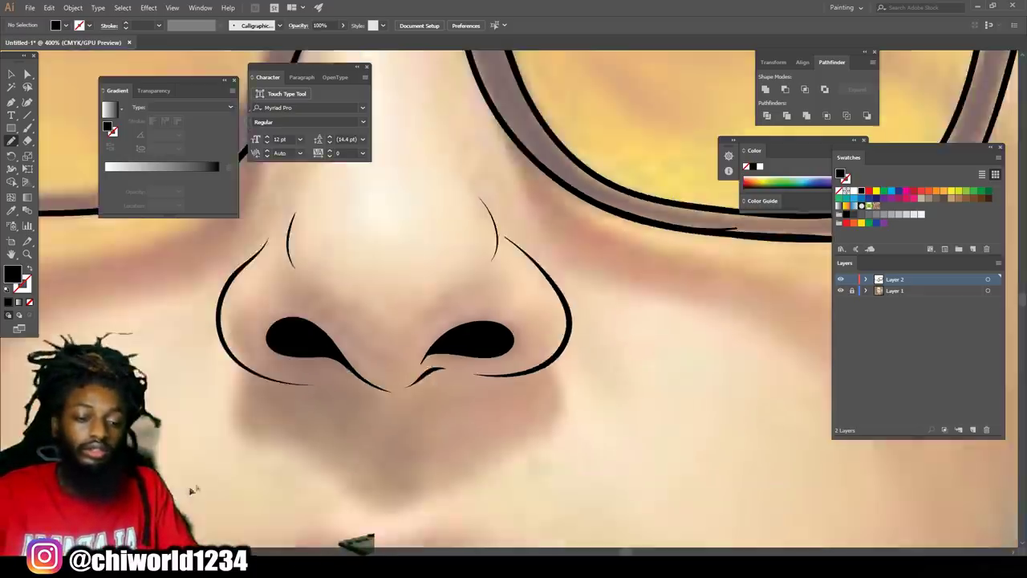
scroll(326, 436, "up", 2)
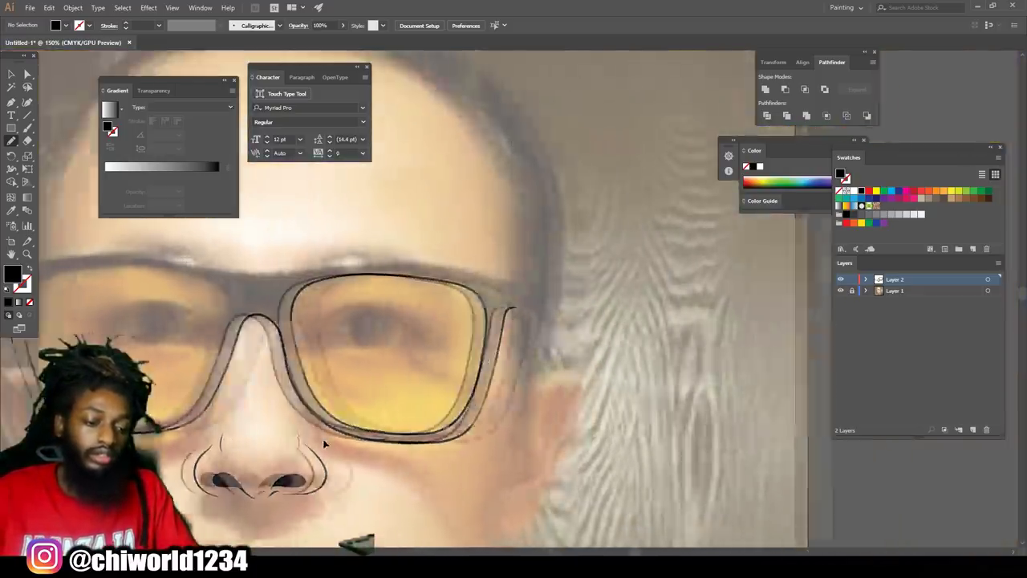
scroll(321, 438, "up", 1)
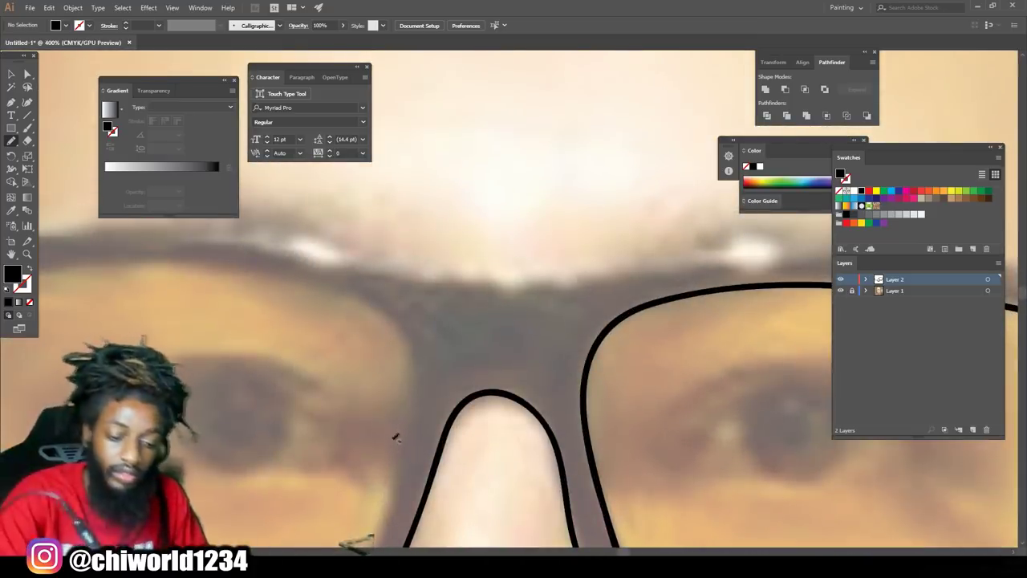
left_click_drag(567, 496, 584, 373)
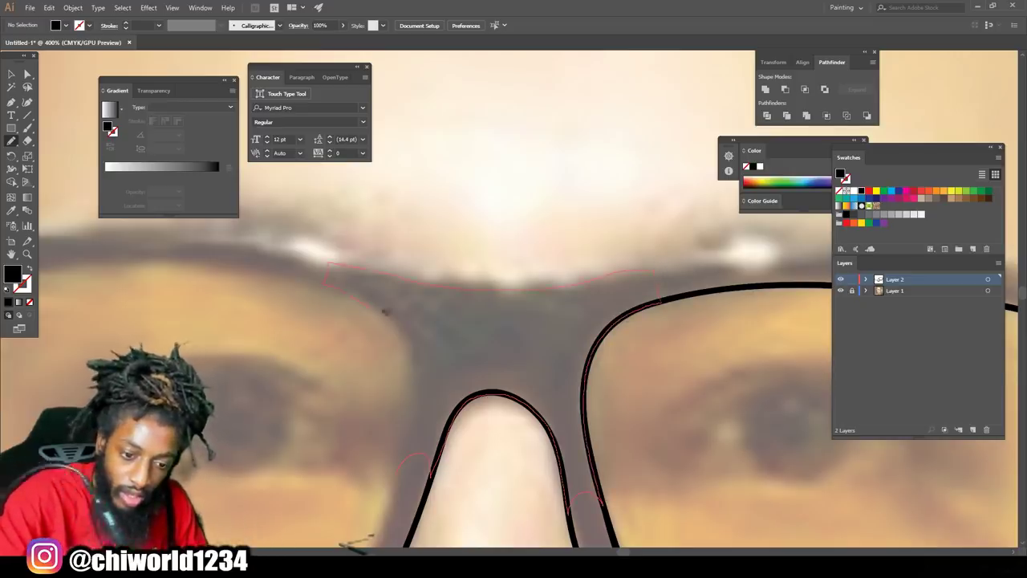
left_click_drag(404, 454, 399, 472)
Fill the upper rim and outer side of the right lens frame with black, including the hinge corner
key("ctrl+minus")
key("ctrl+minus")
left_click_drag(714, 539, 497, 528)
key("ctrl+plus")
mouse_move(245, 312)
left_mouse_down()
mouse_move(335, 289)
mouse_move(458, 286)
mouse_move(699, 347)
mouse_move(688, 383)
mouse_move(670, 393)
mouse_move(638, 488)
left_mouse_up()
mouse_move(625, 402)
left_mouse_down()
mouse_move(520, 331)
mouse_move(343, 325)
mouse_move(244, 369)
left_mouse_up()
Fill the left lens frame's upper rim, hinge corner and upper outer side with black
key("ctrl+minus")
key("ctrl+minus")
key("ctrl+minus")
key("ctrl+minus")
left_click_drag(239, 503, 362, 500)
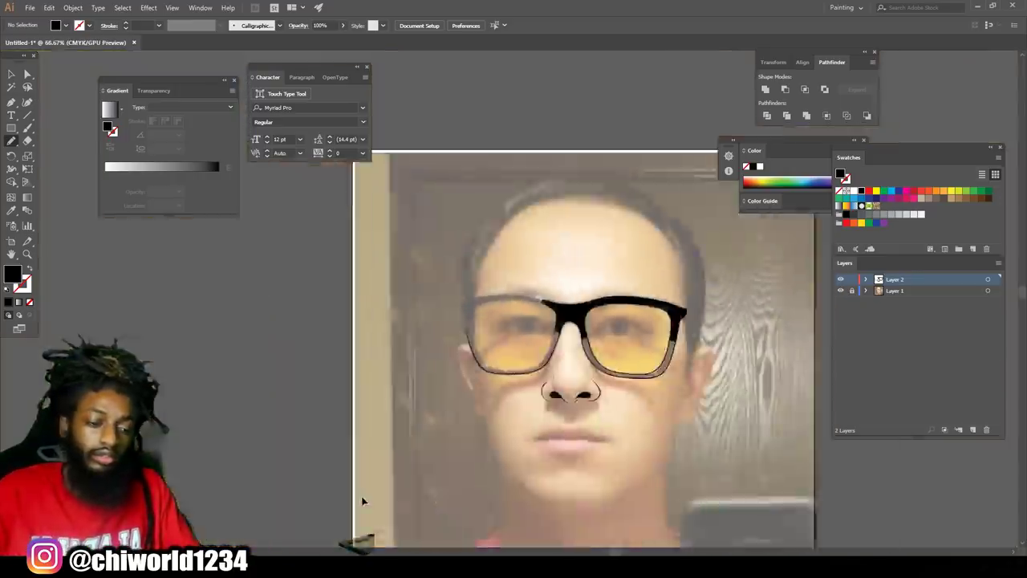
key("ctrl+plus")
key("ctrl+plus")
key("ctrl+plus")
key("ctrl+plus")
left_click_drag(305, 475, 292, 362)
mouse_move(570, 305)
left_mouse_down()
mouse_move(695, 326)
mouse_move(511, 276)
left_mouse_up()
left_click_drag(271, 433, 306, 520)
mouse_move(302, 470)
left_mouse_down()
mouse_move(282, 449)
mouse_move(300, 470)
left_mouse_up()
key("ctrl+minus")
key("ctrl+plus")
mouse_move(659, 490)
left_mouse_down()
mouse_move(465, 437)
mouse_move(465, 399)
left_mouse_up()
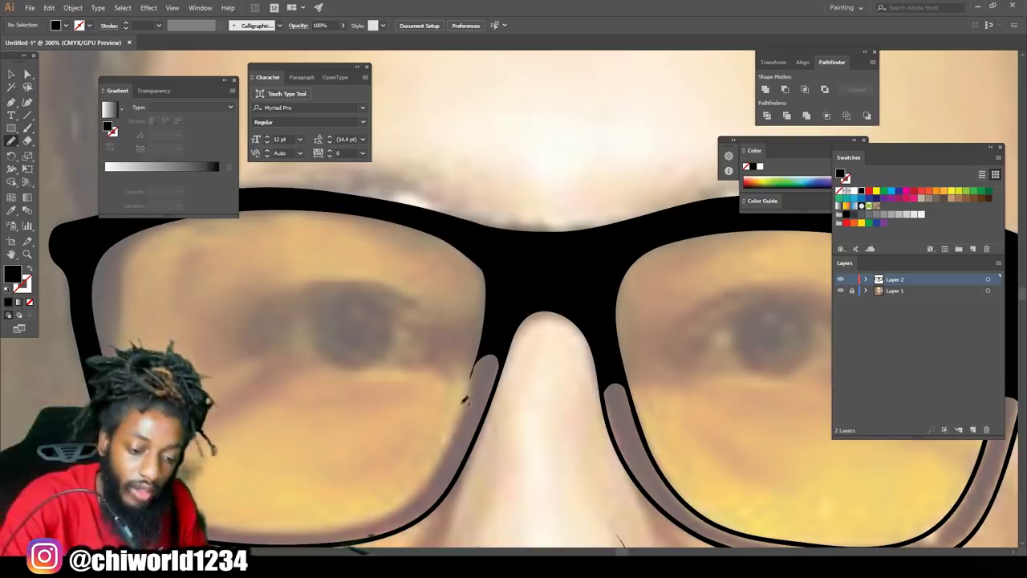
Fill the left lens frame's inner side beside the nose with black and smooth its lens edge
left_click_drag(395, 218, 507, 351)
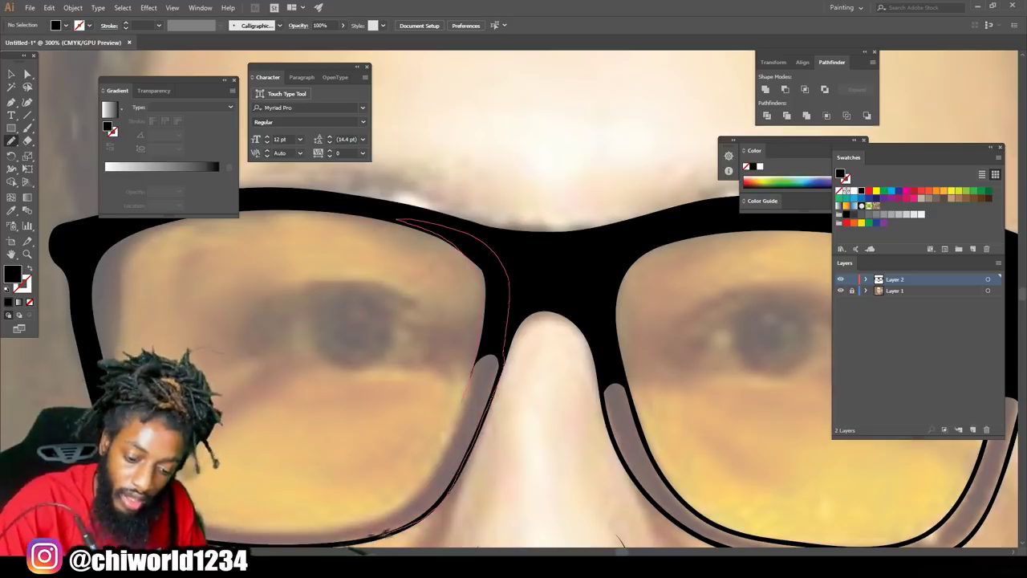
left_click_drag(460, 408, 481, 271)
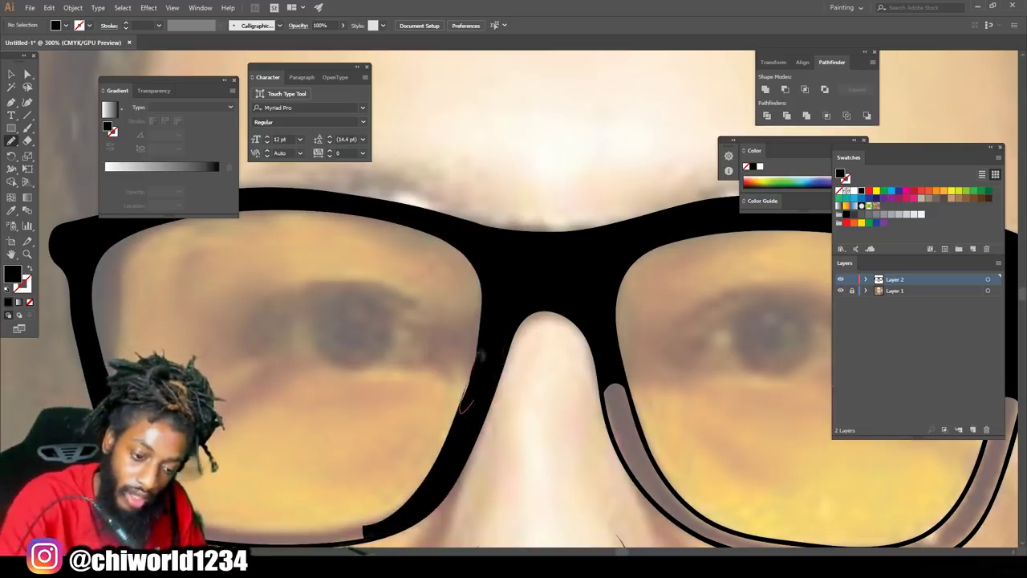
left_click_drag(480, 357, 488, 306)
Fill the remaining lower rim and lower outer side of the left lens frame with black
key("ctrl+minus")
key("ctrl+minus")
left_click_drag(436, 516, 539, 511)
key("ctrl+plus")
key("ctrl+plus")
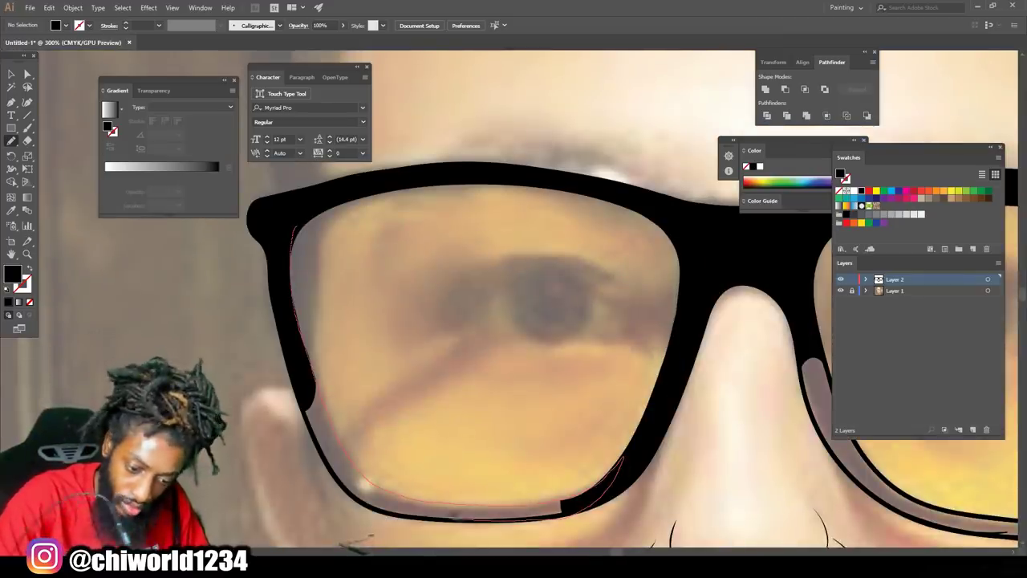
mouse_move(341, 475)
left_mouse_down()
mouse_move(281, 277)
mouse_move(294, 228)
left_mouse_up()
Fill the lower rim of the right lens frame with black from the nose side around to the outer side
key("ctrl+minus")
key("ctrl+minus")
key("ctrl+minus")
left_click_drag(750, 419, 570, 411)
key("ctrl+plus")
key("ctrl+plus")
key("ctrl+plus")
scroll(690, 404, "down", 2)
left_click_drag(256, 294, 262, 326)
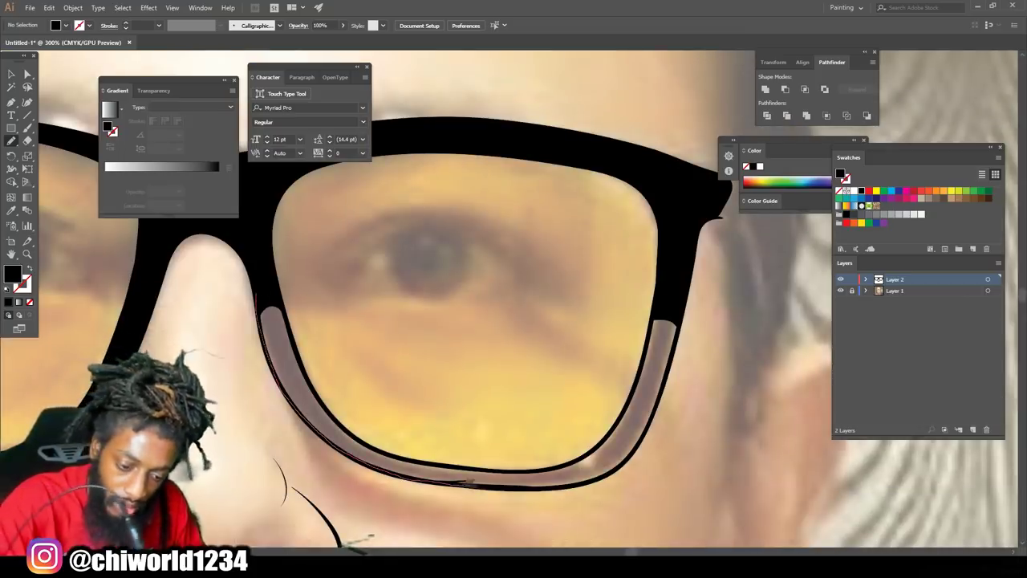
mouse_move(665, 393)
left_mouse_down()
mouse_move(664, 314)
mouse_move(631, 410)
left_mouse_up()
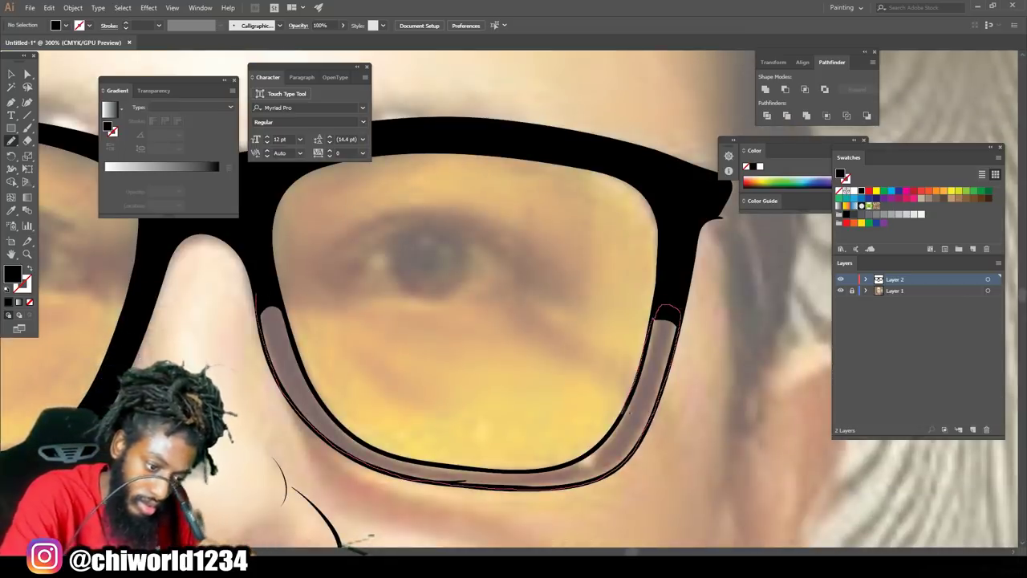
mouse_move(372, 441)
left_mouse_down()
mouse_move(318, 392)
mouse_move(263, 289)
left_mouse_up()
Draw the glasses' right temple arm as a black shape from the hinge to the ear and fill its gap
scroll(265, 291, "down", 2)
scroll(415, 403, "up", 2)
scroll(415, 403, "up", 2)
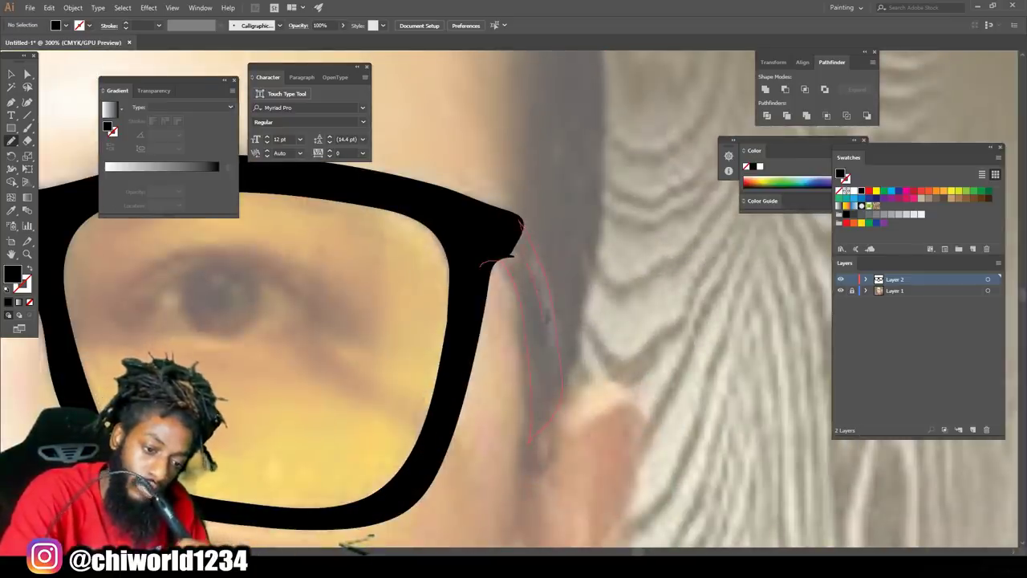
left_click_drag(485, 263, 488, 260)
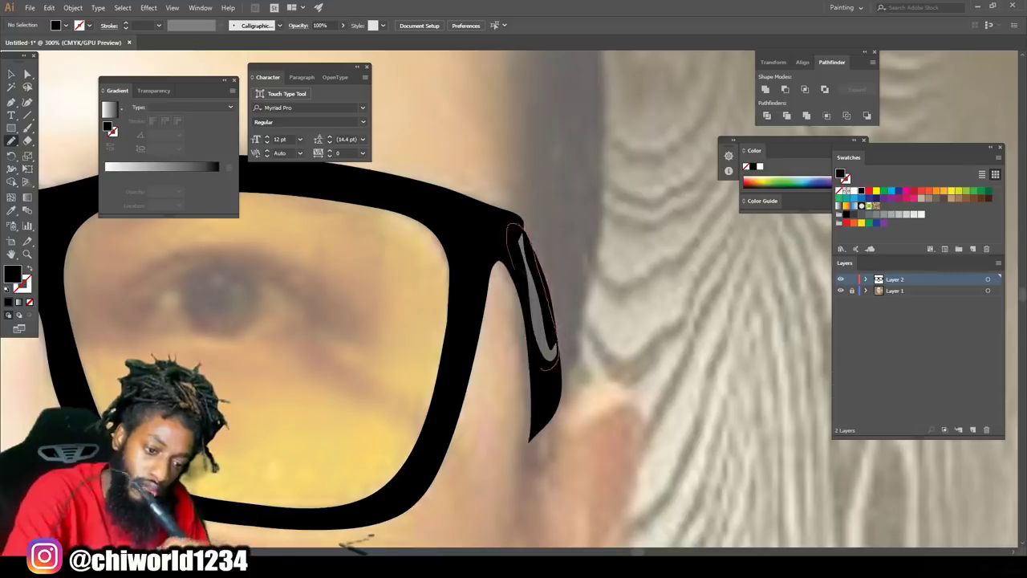
left_click_drag(552, 369, 556, 366)
left_click_drag(526, 214, 553, 366)
scroll(507, 406, "down", 3)
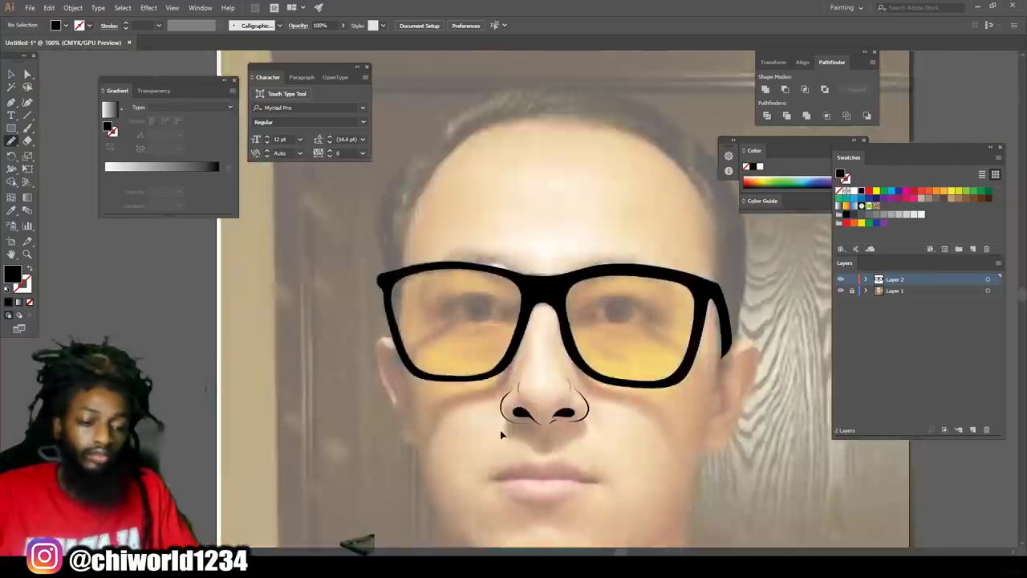
Draw the hair on the left side of the head as a black shape with a jagged edge along the forehead
scroll(502, 434, "up", 2)
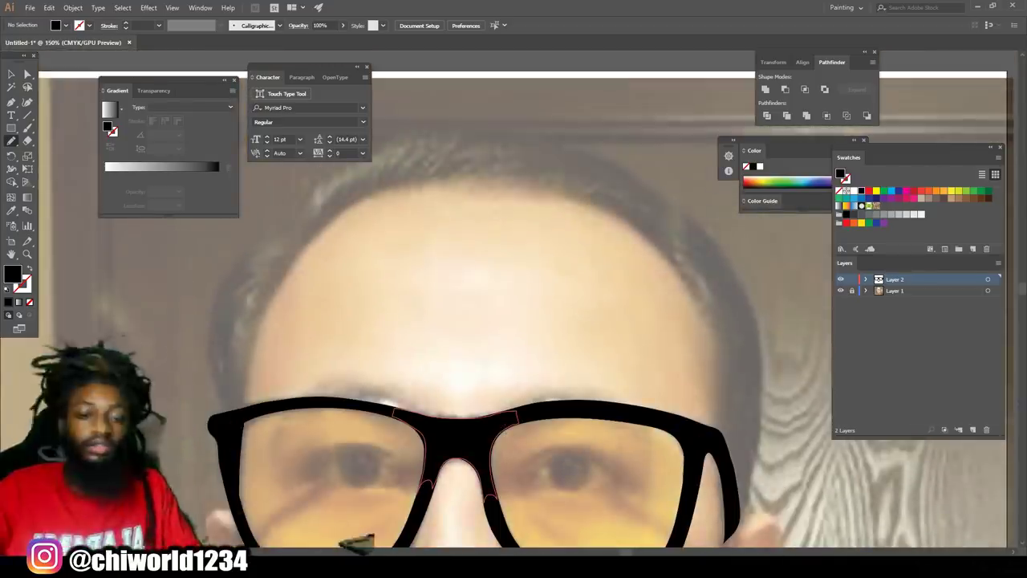
scroll(497, 449, "down", 2)
scroll(470, 413, "up", 2)
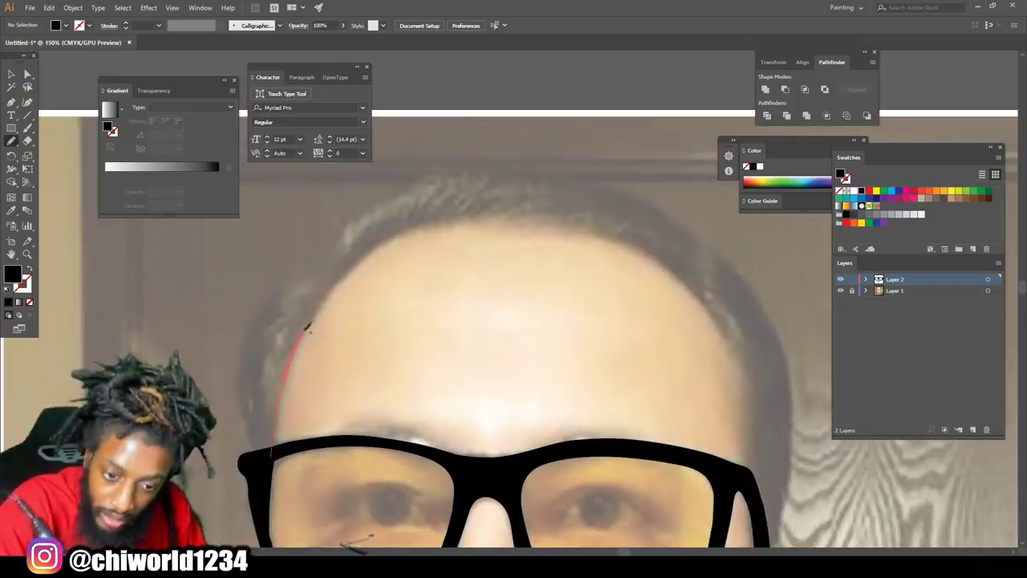
left_click_drag(241, 375, 252, 456)
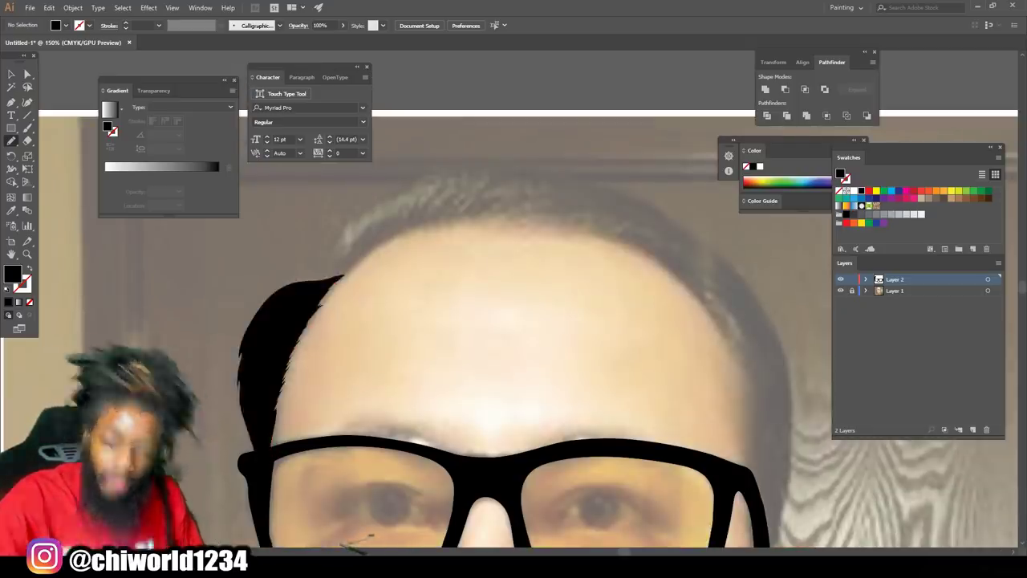
Draw the hair across the top and down the right side of the head in black, with a jagged hairline
scroll(397, 300, "down", 2)
scroll(512, 270, "up", 2)
left_click_drag(592, 386, 480, 278)
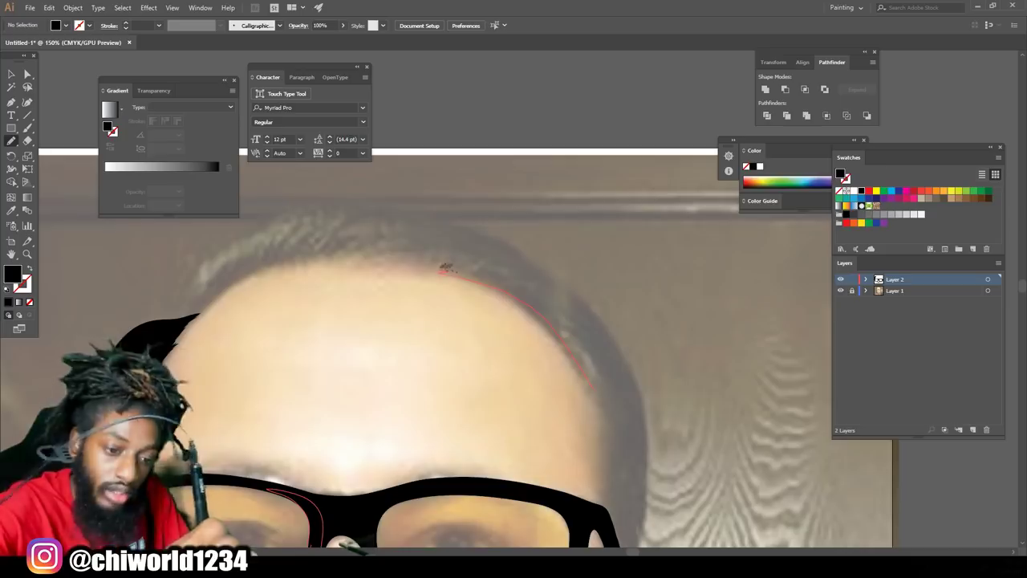
left_click_drag(411, 258, 387, 252)
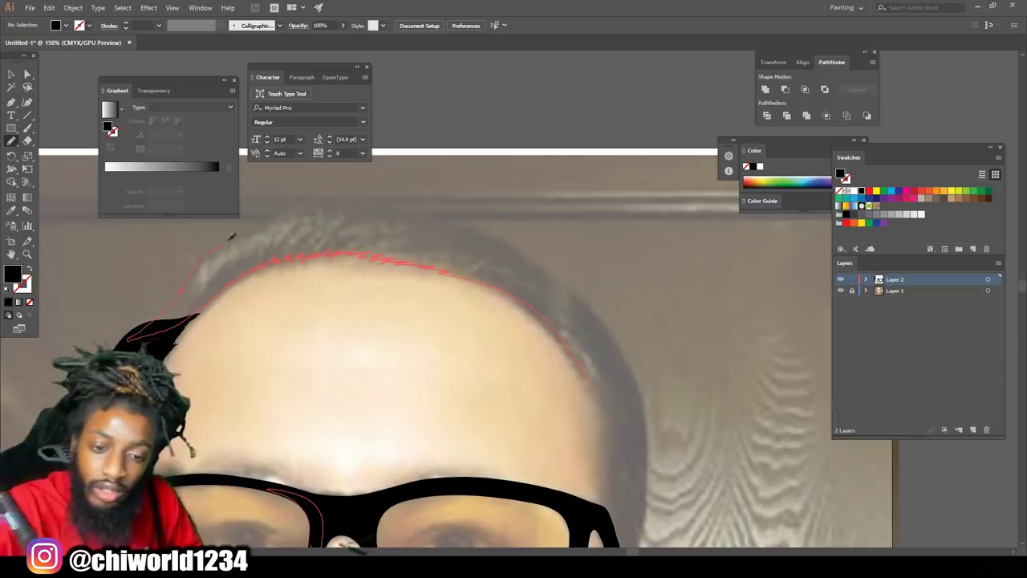
mouse_move(241, 271)
left_mouse_down()
mouse_move(516, 243)
mouse_move(590, 300)
mouse_move(639, 387)
left_mouse_up()
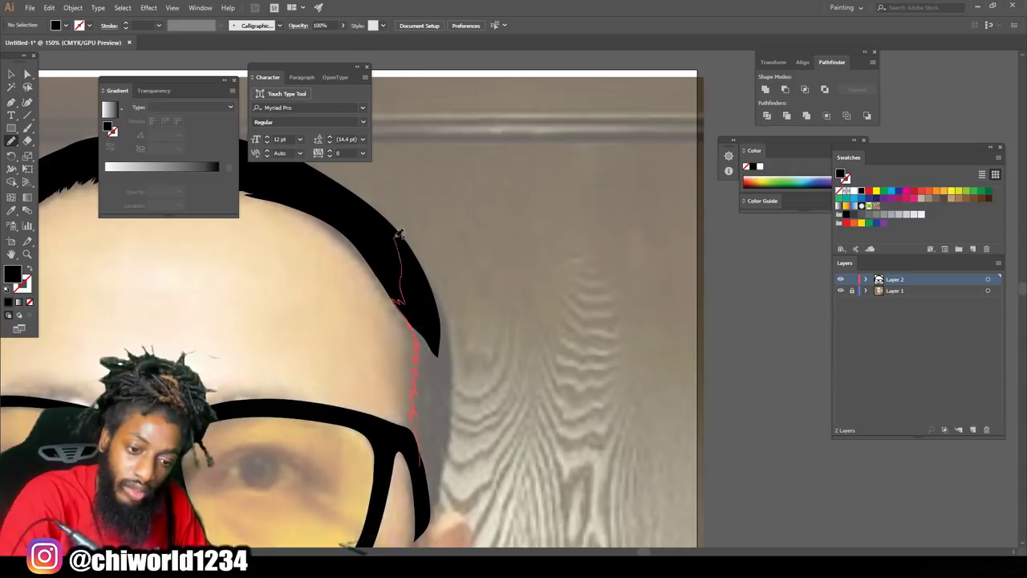
left_click_drag(437, 510, 439, 514)
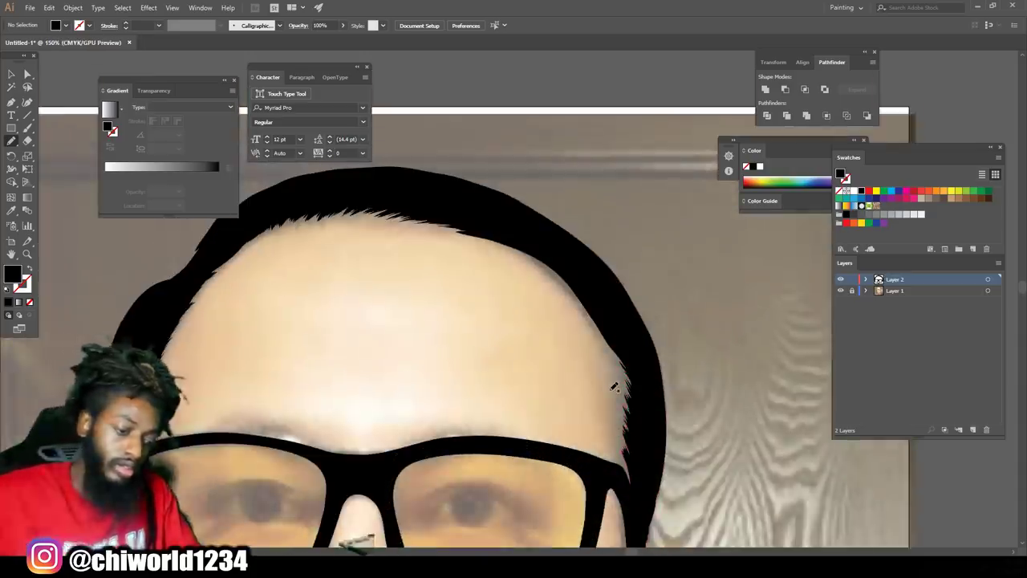
mouse_move(631, 367)
left_mouse_down()
mouse_move(549, 265)
mouse_move(604, 292)
mouse_move(633, 369)
left_mouse_up()
Check the hair and glasses artwork on its own by toggling the photo layer's visibility
key("ctrl+minus")
key("ctrl+minus")
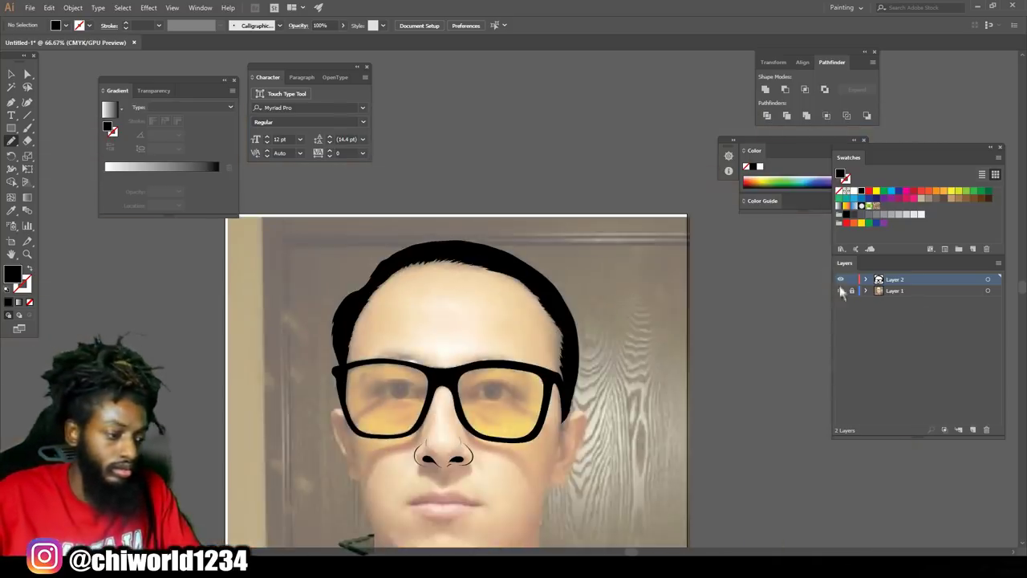
left_click(841, 291)
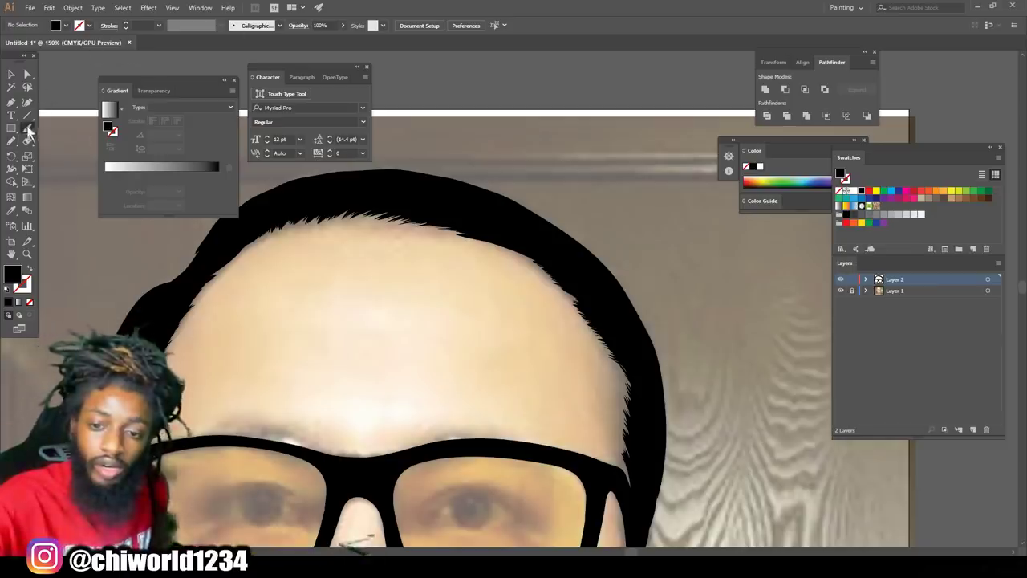
Switch to the Paintbrush with a 0.25 pt black stroke and no fill, and add fine strands along the hairline
left_click(30, 268)
left_click(159, 26)
left_click(175, 36)
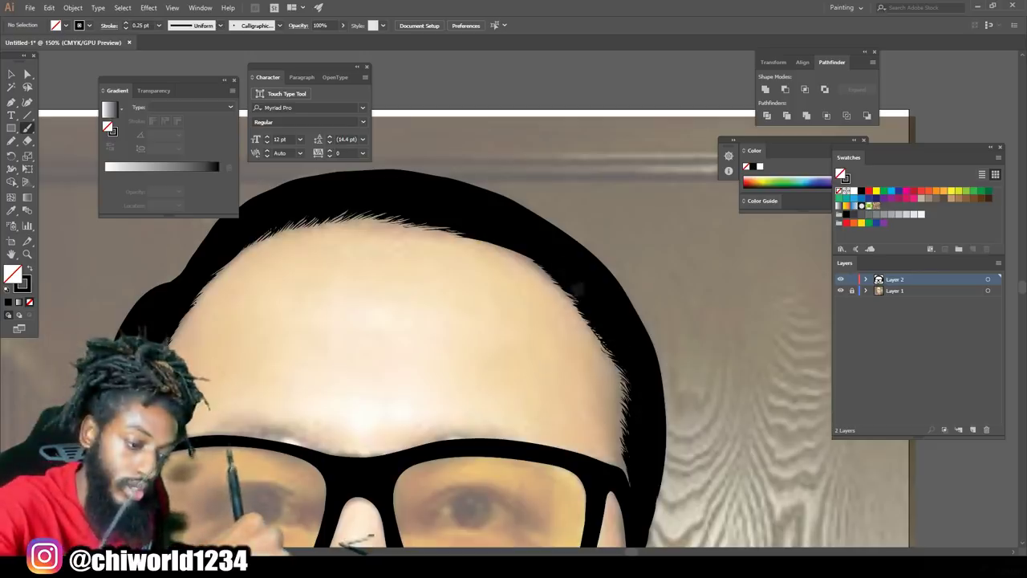
Set the brush stroke to 0.5 pt and draw the line between the upper and lower lips
key("ctrl+minus")
key("ctrl+minus")
scroll(612, 455, "down", 3)
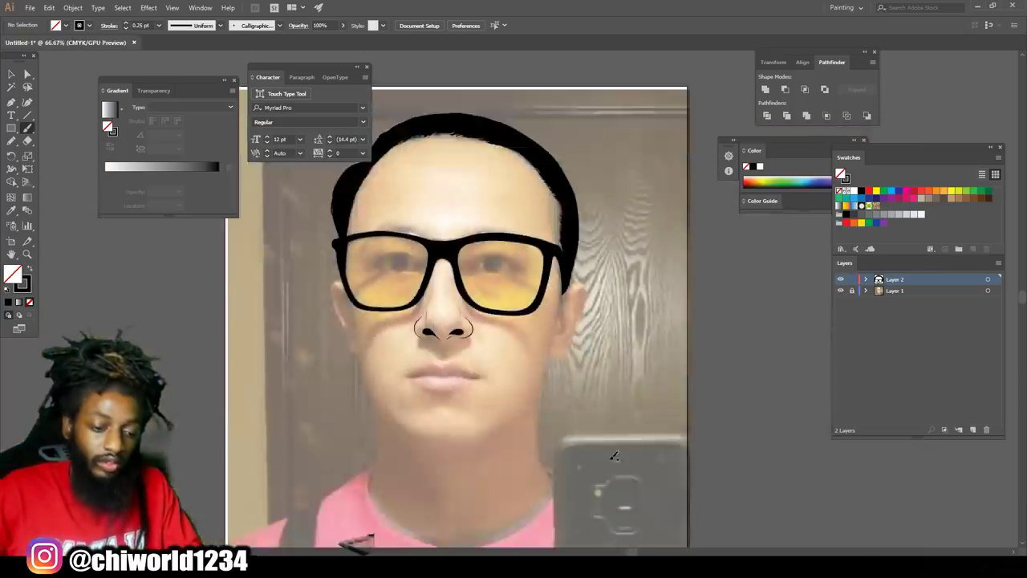
key("ctrl+equal")
key("ctrl+equal")
scroll(612, 455, "down", 2)
scroll(612, 455, "up", 1)
left_click(158, 25)
left_click(173, 50)
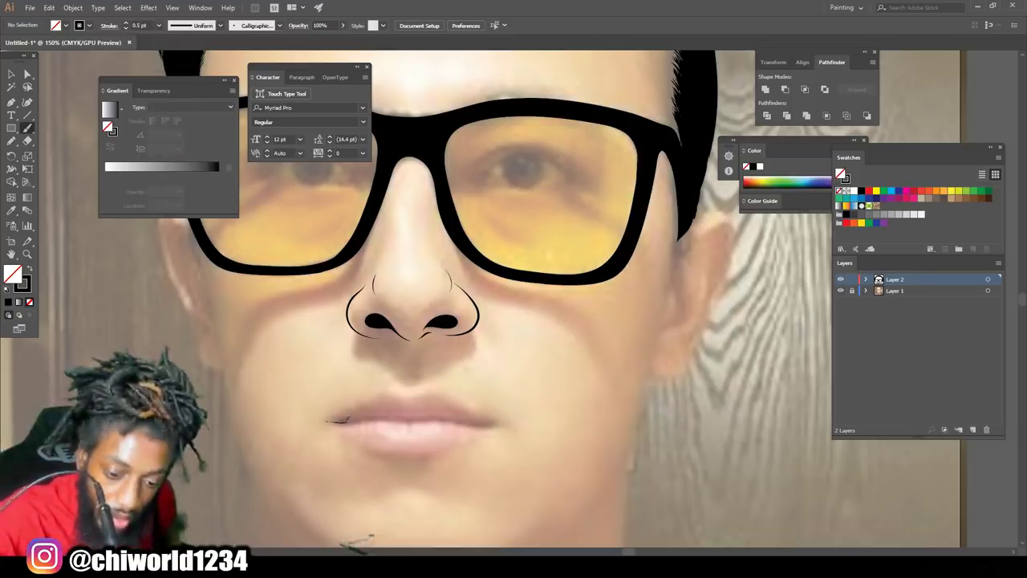
key("ctrl+equal")
key("ctrl+equal")
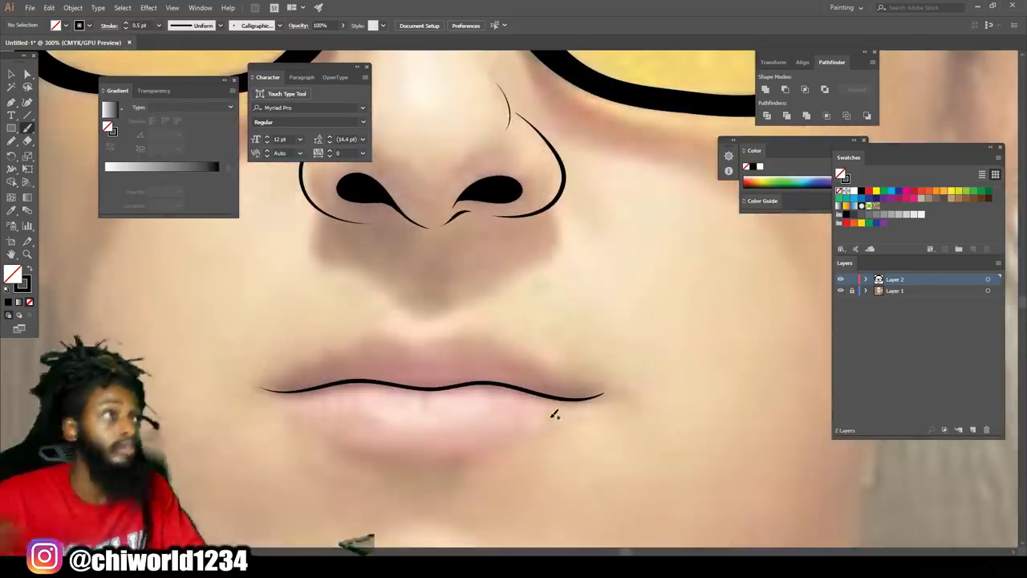
Draw the short philtrum line under the nose and outline the upper and lower lips
mouse_move(417, 319)
left_mouse_down()
mouse_move(447, 281)
mouse_move(444, 252)
left_mouse_up()
mouse_move(260, 389)
left_mouse_down()
mouse_move(358, 332)
mouse_move(473, 330)
mouse_move(616, 390)
left_mouse_up()
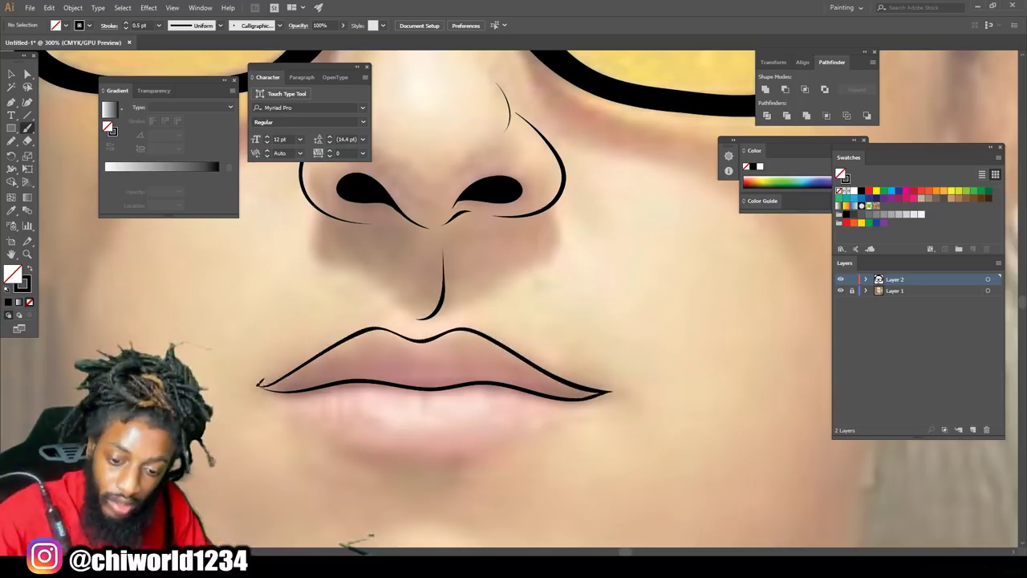
mouse_move(265, 385)
left_mouse_down()
mouse_move(337, 440)
mouse_move(443, 459)
mouse_move(610, 392)
left_mouse_up()
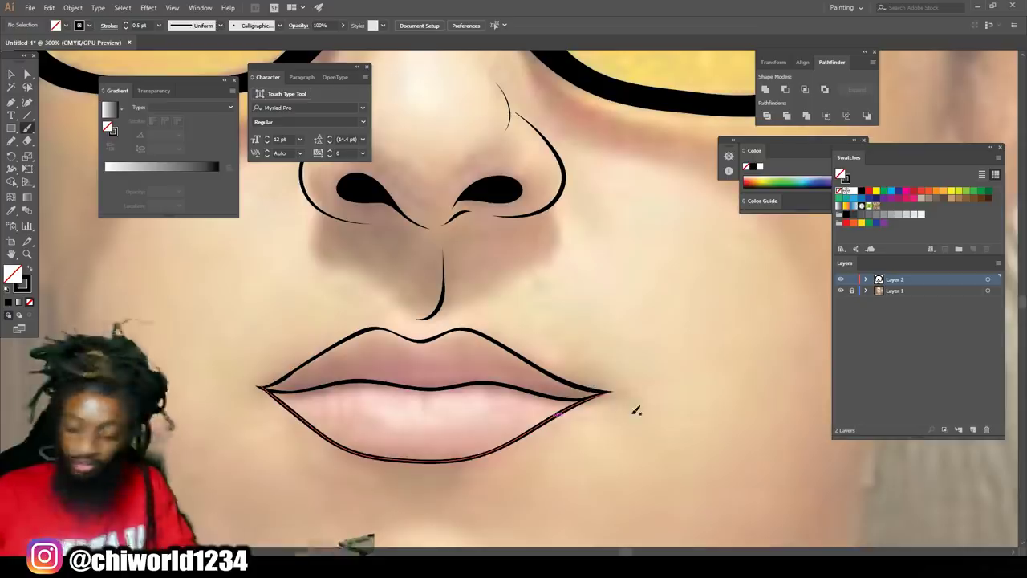
Draw a curved crease below the lower lip and hide the photo layer to review the line art
key("ctrl+minus")
left_click_drag(487, 416, 396, 419)
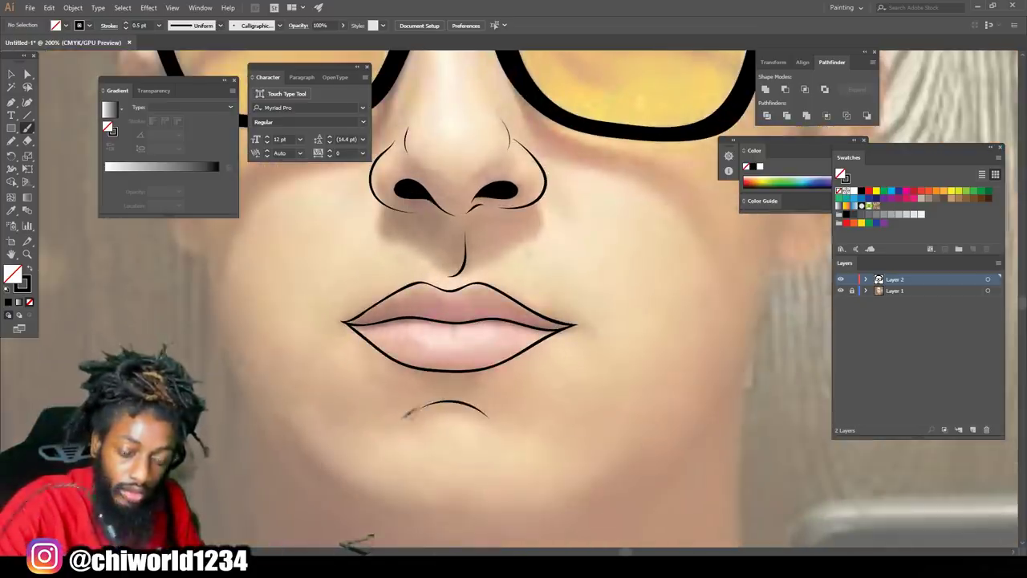
key("ctrl+minus")
key("ctrl+minus")
left_click(841, 290)
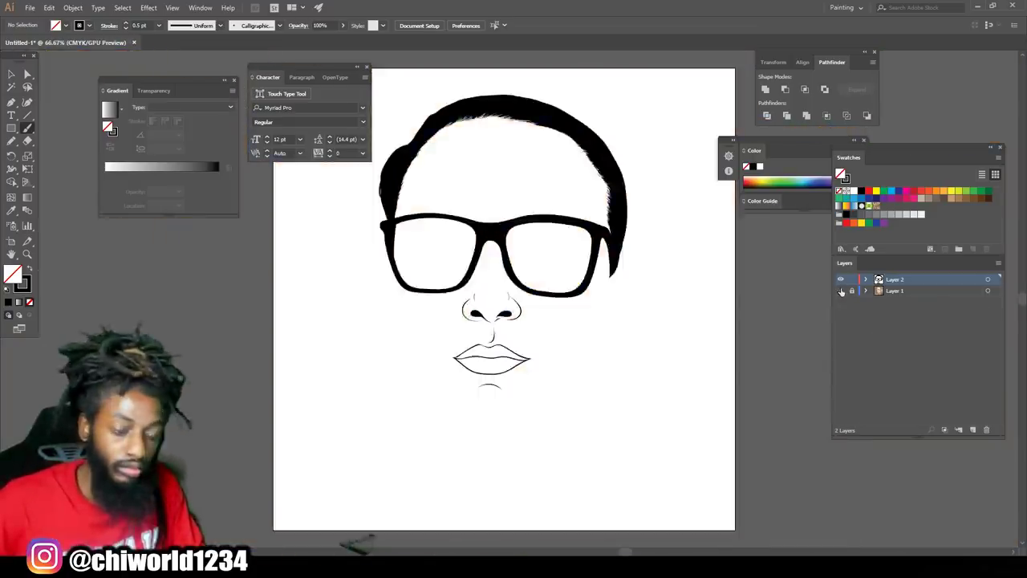
Show the photo layer again and trace the jawline and chin with a 1 pt brush stroke
key("ctrl+plus")
left_click(840, 290)
left_click(158, 25)
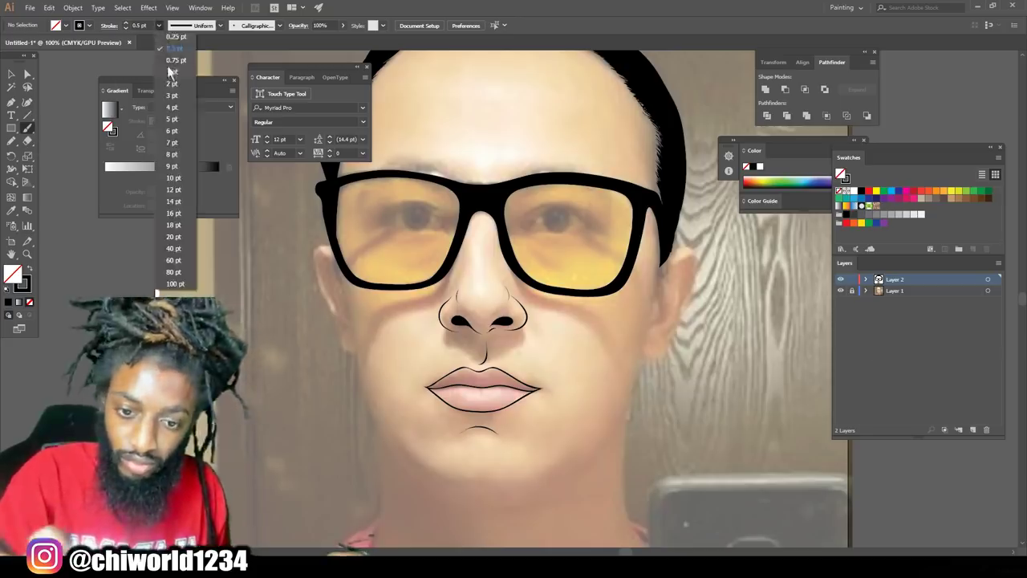
left_click(170, 74)
mouse_move(431, 469)
left_mouse_down()
mouse_move(378, 419)
mouse_move(340, 266)
left_mouse_up()
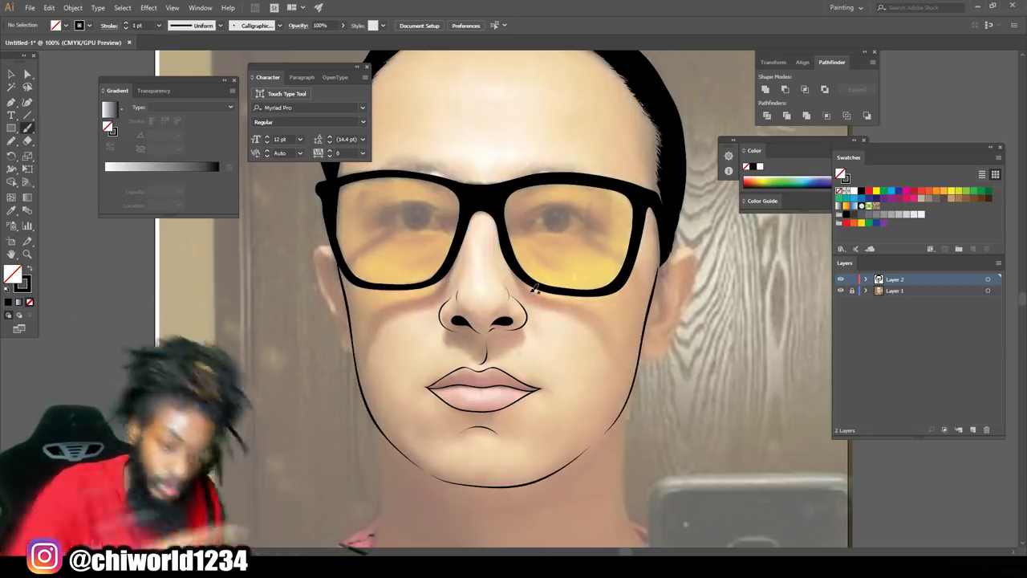
key("ctrl+minus")
key("ctrl+minus")
left_click(841, 291)
key("ctrl+plus")
Trace the outer contours of both ears with the 1 pt brush over the photo
left_click(841, 291)
key("ctrl+plus")
key("ctrl+plus")
left_click_drag(654, 290, 718, 330)
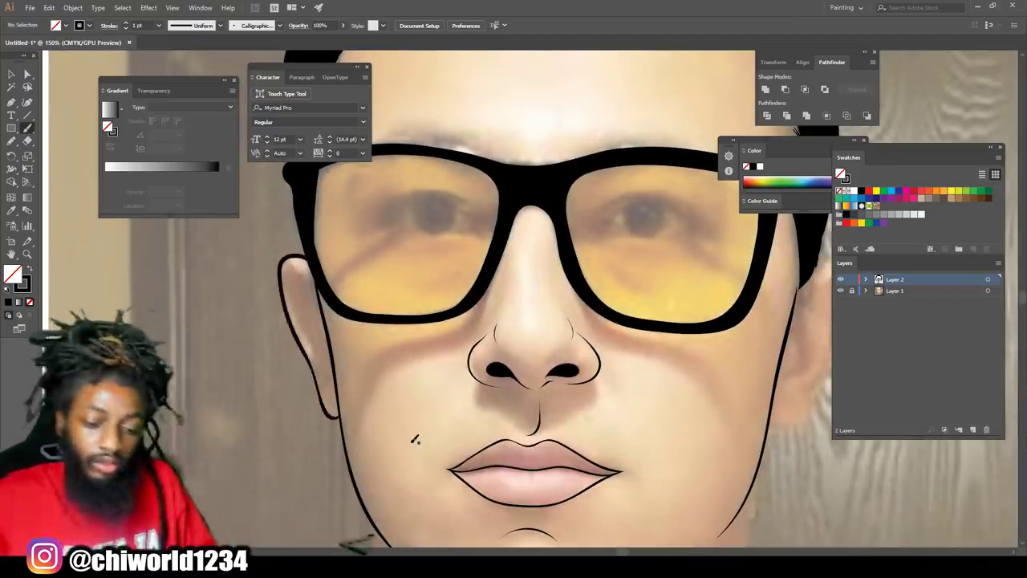
scroll(485, 428, "right", 5)
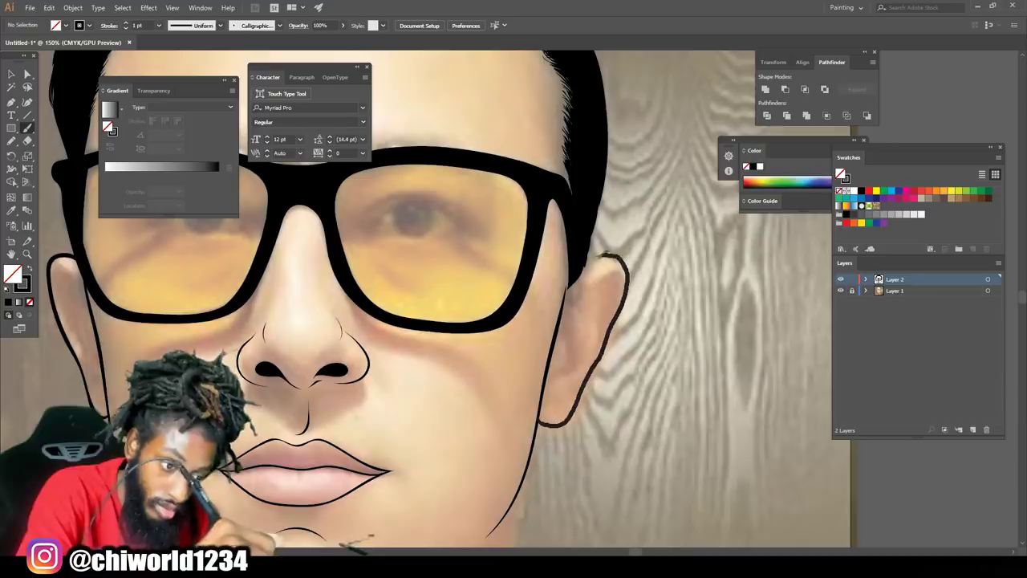
Set the brush stroke to 2 pt and draw the right neck line, curling it into a drip at its lower end
key("ctrl+minus")
key("ctrl+minus")
scroll(559, 422, "up", 2)
scroll(559, 422, "down", 1)
left_click(159, 25)
left_click(171, 85)
mouse_move(630, 223)
left_mouse_down()
mouse_move(605, 396)
mouse_move(607, 484)
mouse_move(583, 523)
left_mouse_up()
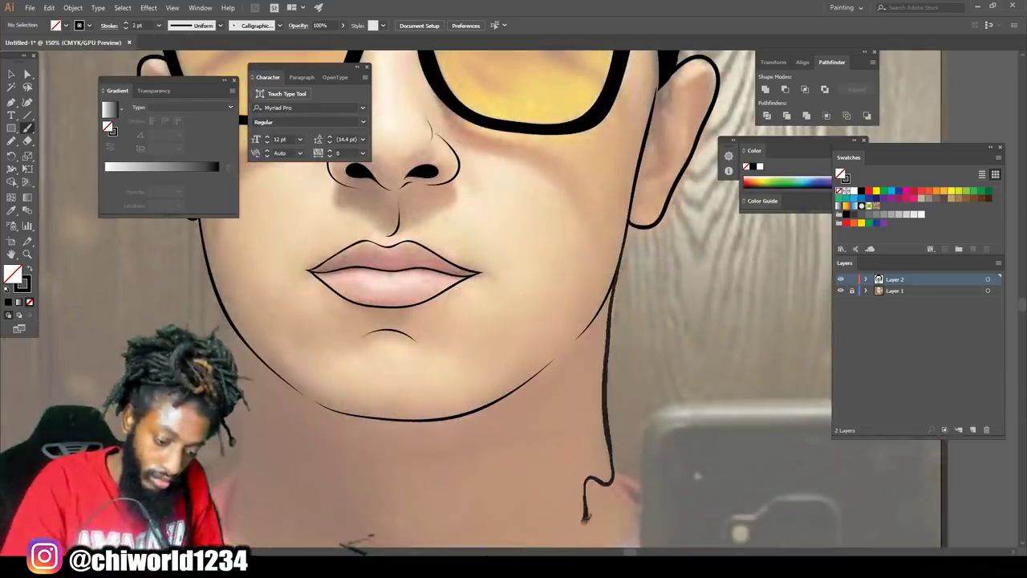
scroll(583, 523, "down", 2)
left_click_drag(231, 226, 235, 353)
mouse_move(299, 399)
left_mouse_down()
mouse_move(322, 486)
mouse_move(377, 529)
mouse_move(406, 466)
mouse_move(447, 424)
mouse_move(494, 449)
mouse_move(522, 422)
left_mouse_up()
key("ctrl+minus")
key("ctrl+minus")
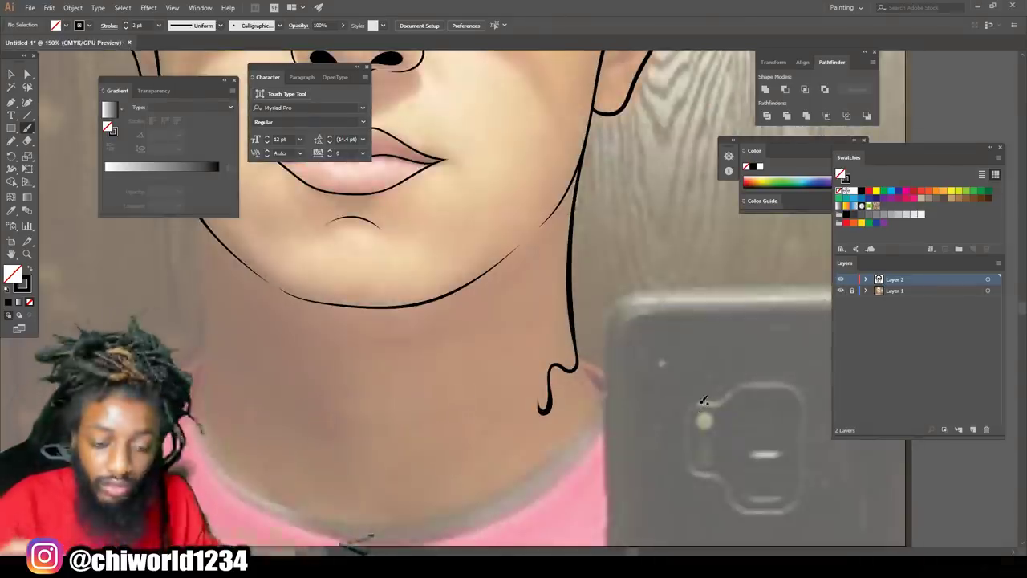
Draw the left neck line and a row of dripping shapes across the neck to join both sides
scroll(702, 401, "up", 2)
mouse_move(194, 287)
left_mouse_down()
mouse_move(199, 359)
mouse_move(243, 507)
left_mouse_up()
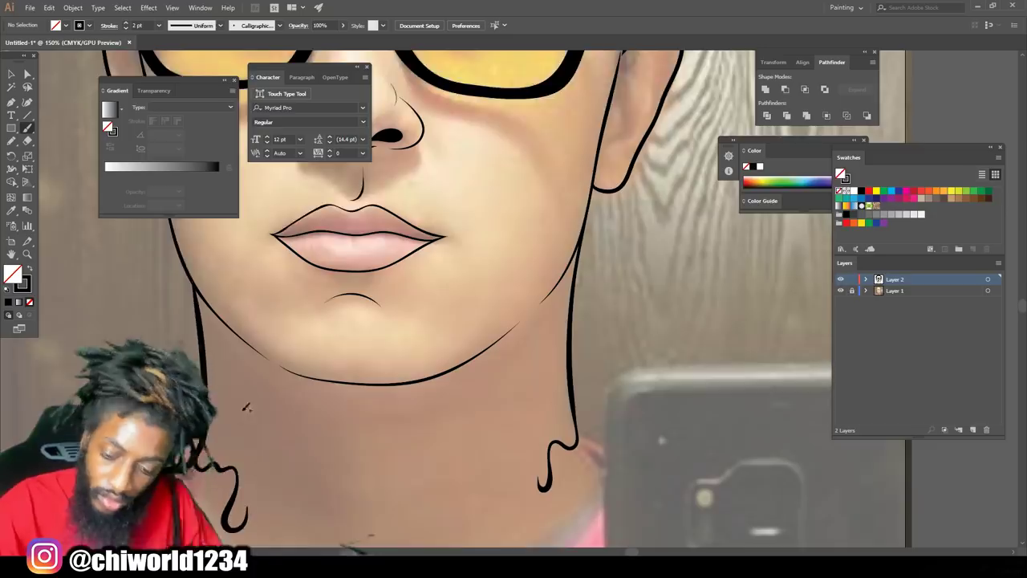
scroll(245, 434, "down", 2)
mouse_move(245, 427)
left_mouse_down()
mouse_move(271, 413)
mouse_move(311, 489)
mouse_move(312, 439)
mouse_move(325, 441)
mouse_move(352, 408)
mouse_move(367, 470)
mouse_move(408, 429)
mouse_move(434, 520)
mouse_move(441, 444)
mouse_move(468, 408)
mouse_move(512, 501)
mouse_move(532, 391)
mouse_move(544, 413)
left_mouse_up()
key("ctrl+minus")
key("ctrl+minus")
key("ctrl+minus")
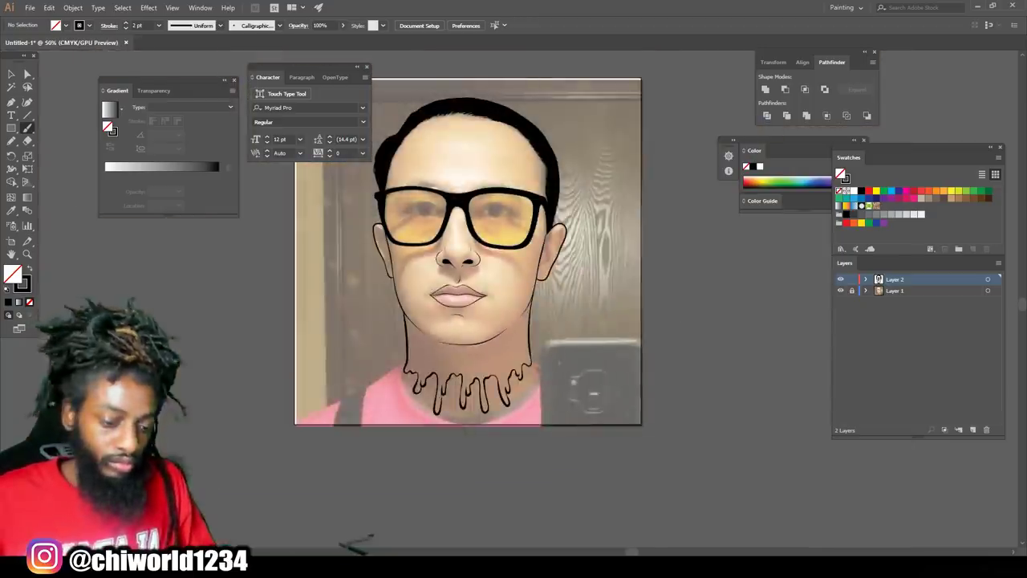
Hide the photo layer and draw a second row of smaller drips between the existing neck drips
left_click(840, 291)
scroll(514, 337, "down", 2)
key("ctrl+plus")
key("ctrl+plus")
key("ctrl+plus")
key("ctrl+plus")
mouse_move(644, 311)
left_mouse_down()
mouse_move(617, 351)
mouse_move(573, 347)
mouse_move(542, 385)
mouse_move(527, 374)
mouse_move(490, 382)
mouse_move(482, 459)
mouse_move(453, 402)
mouse_move(444, 422)
mouse_move(379, 388)
mouse_move(351, 446)
mouse_move(284, 401)
mouse_move(261, 433)
left_mouse_up()
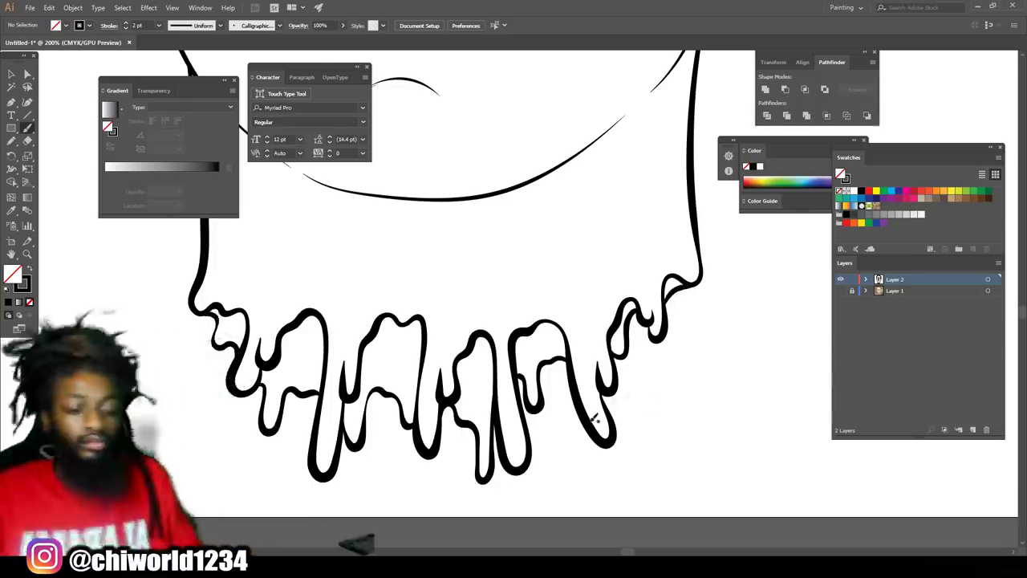
key("ctrl+minus")
key("ctrl+minus")
key("ctrl+minus")
key("ctrl+minus")
scroll(637, 417, "up", 2)
Show the photo layer again and draw the inner fold lines of both ears with the 2 pt brush
left_click(840, 291)
key("ctrl+plus")
key("ctrl+plus")
key("ctrl+plus")
scroll(746, 344, "up", 1)
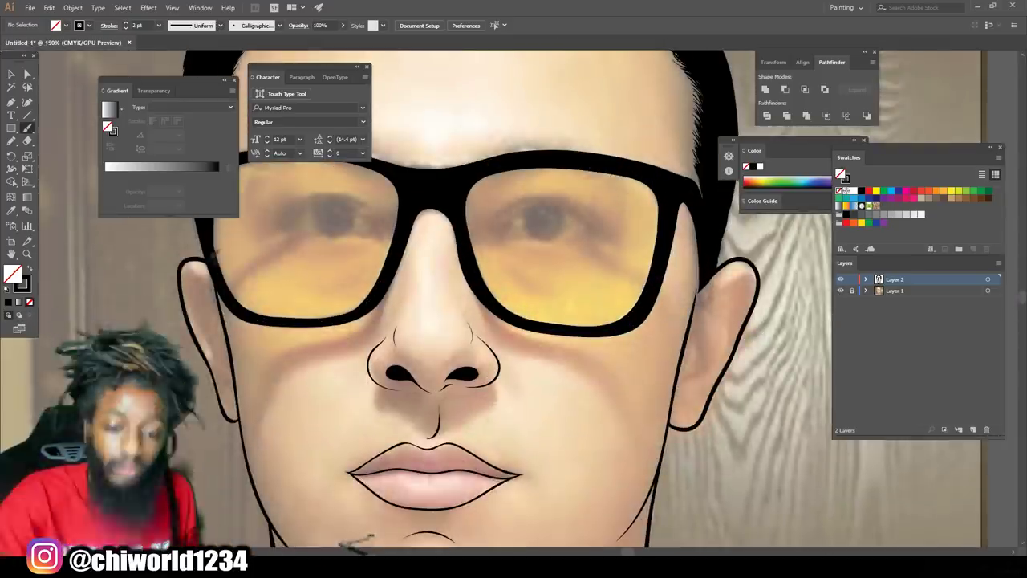
left_click_drag(751, 278, 699, 323)
left_click_drag(681, 386, 693, 337)
mouse_move(682, 382)
left_mouse_down()
mouse_move(723, 303)
mouse_move(740, 287)
mouse_move(733, 337)
mouse_move(696, 405)
left_mouse_up()
left_click_drag(695, 409, 684, 395)
left_click_drag(752, 294, 729, 336)
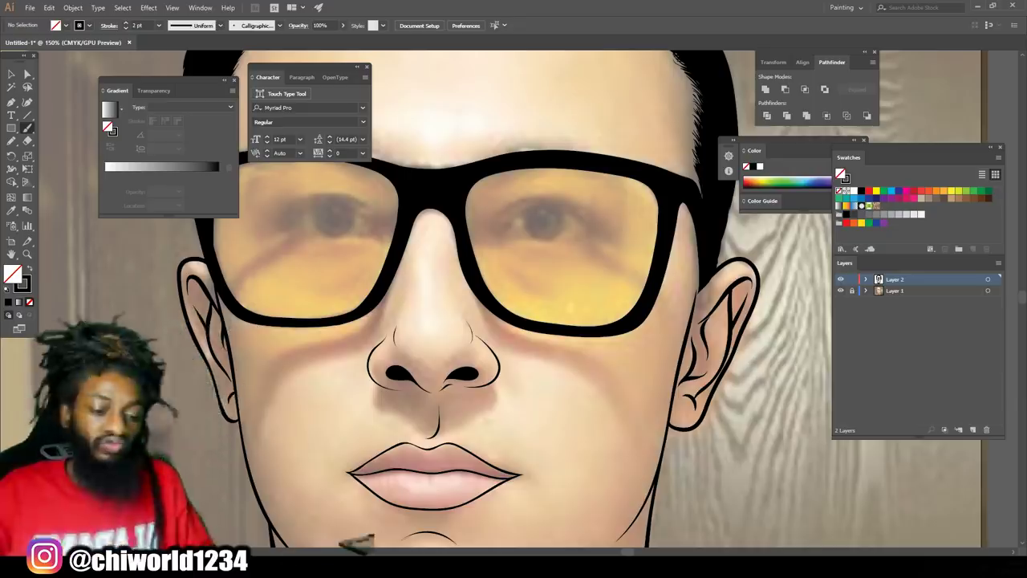
Review the line art with the photo layer hidden, and show the photo again
key("ctrl+minus")
key("ctrl+minus")
scroll(714, 374, "up", 1)
left_click(841, 292)
key("ctrl+minus")
key("ctrl+equal")
key("ctrl+equal")
key("ctrl+equal")
key("ctrl+equal")
left_click(840, 291)
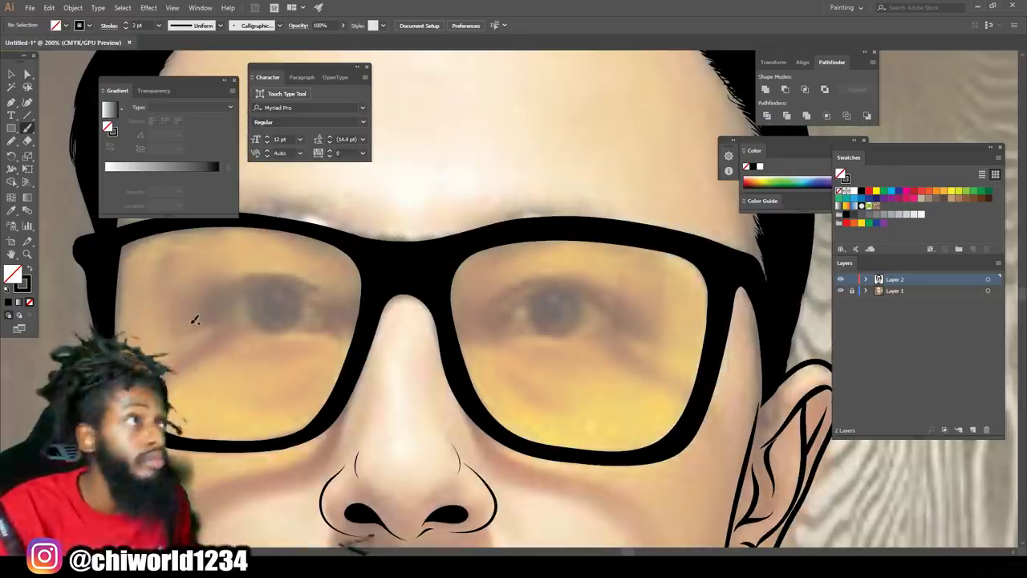
Outline the left eye with its lids, eyelid crease and under-eye line, and check it without the photo
mouse_move(230, 303)
left_mouse_down()
mouse_move(272, 282)
mouse_move(346, 331)
left_mouse_up()
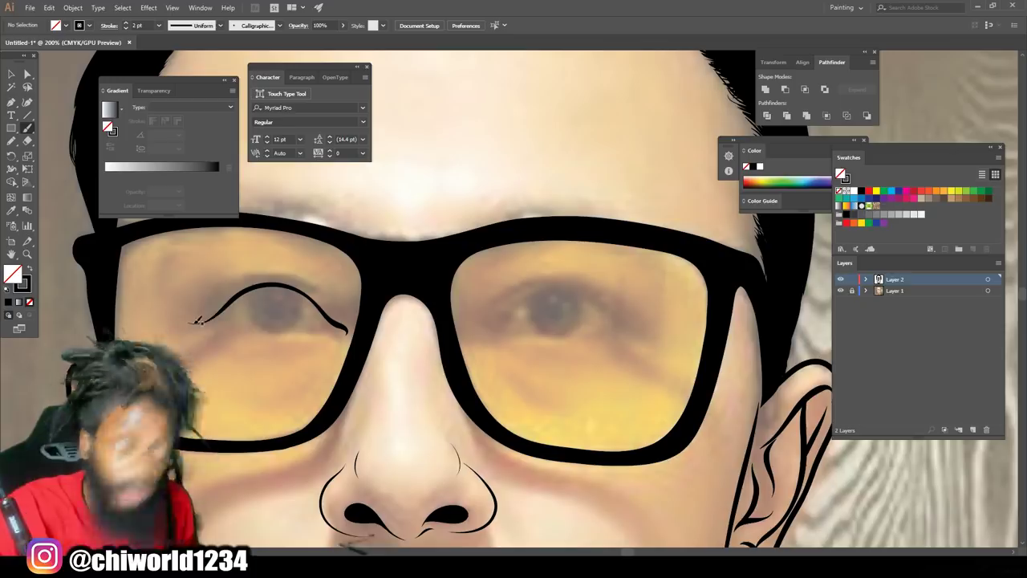
left_click_drag(219, 319, 350, 330)
mouse_move(206, 313)
left_mouse_down()
mouse_move(269, 270)
mouse_move(314, 275)
mouse_move(341, 317)
left_mouse_up()
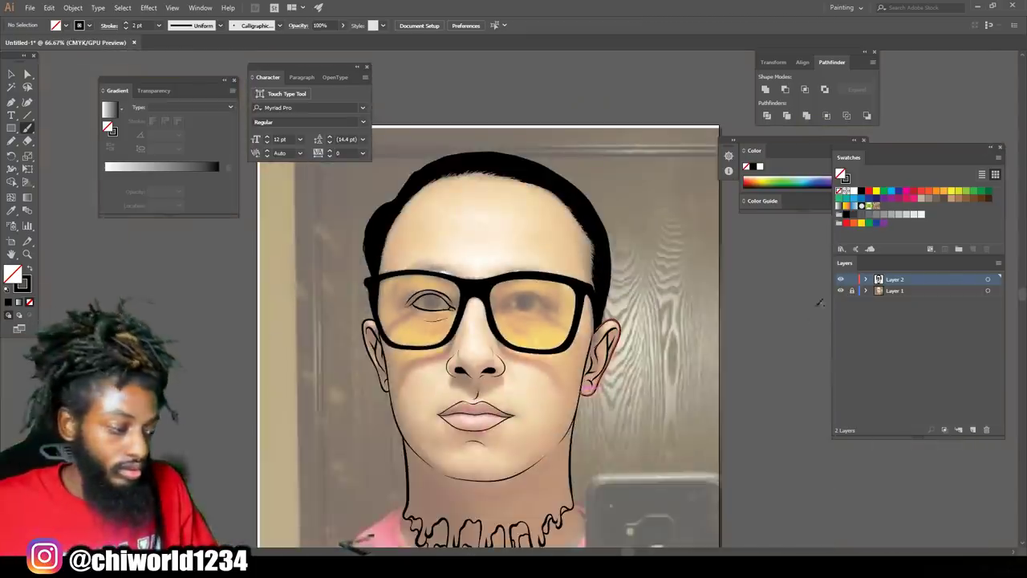
left_click(840, 291)
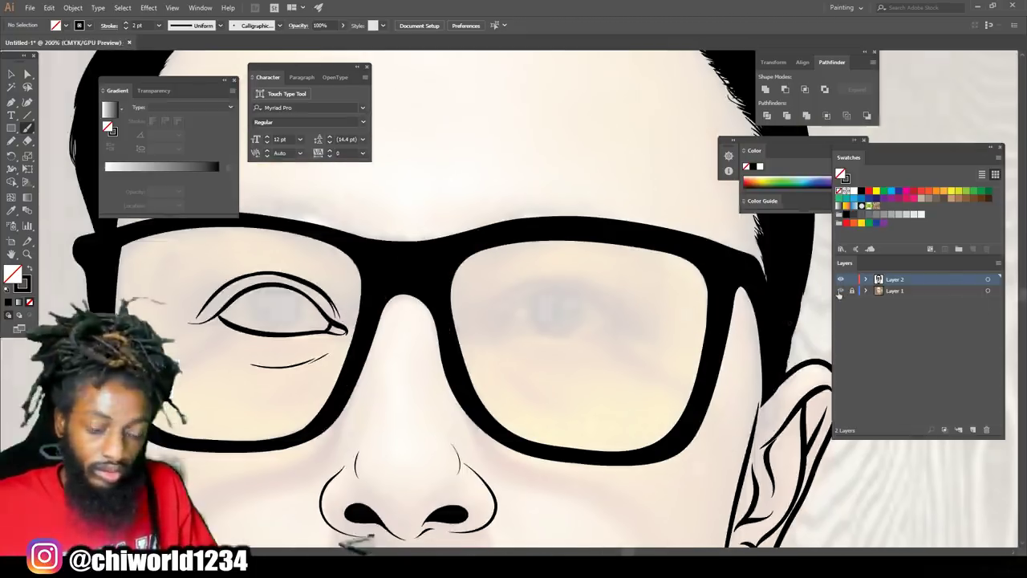
left_click(840, 290)
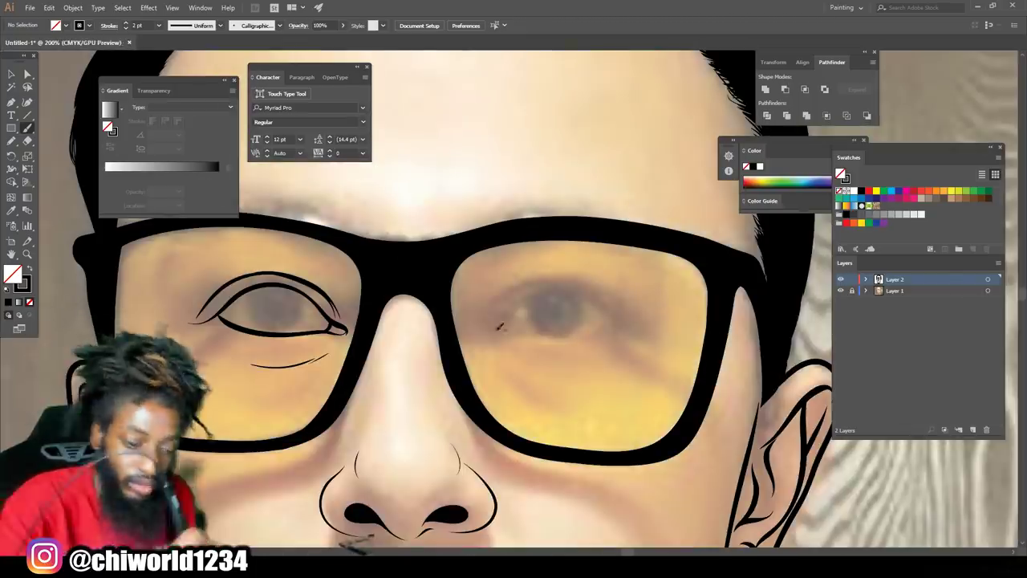
Outline the right eye with its lids, inner corner, eyelid crease and under-eye lines
mouse_move(484, 330)
left_mouse_down()
mouse_move(569, 291)
mouse_move(640, 332)
left_mouse_up()
left_click_drag(541, 333, 618, 329)
mouse_move(498, 331)
left_mouse_down()
mouse_move(495, 320)
mouse_move(534, 276)
mouse_move(613, 292)
mouse_move(628, 310)
left_mouse_up()
left_click_drag(527, 357, 566, 371)
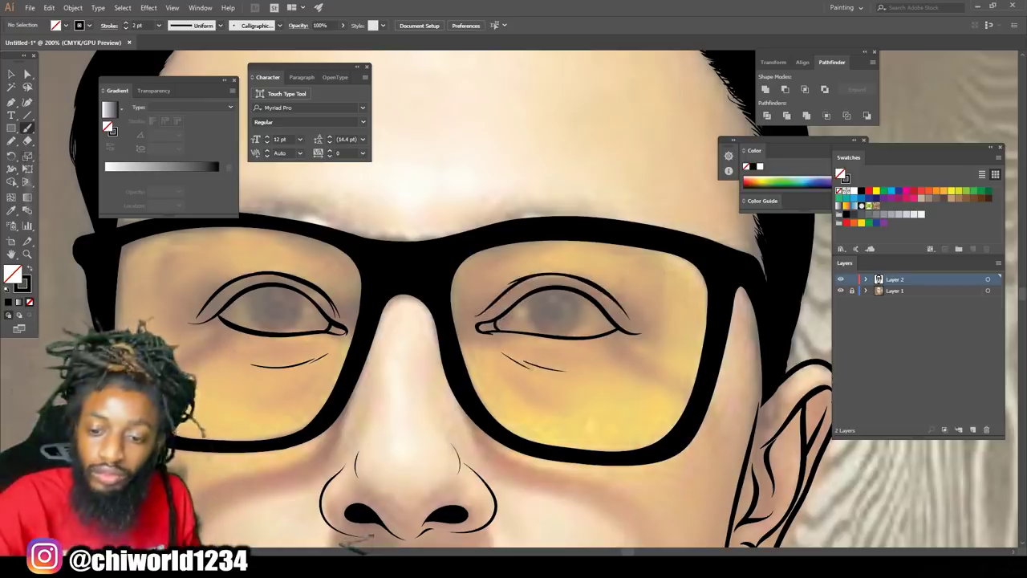
Switch to the Pencil with a black fill and no stroke, and draw solid irises in both eyes
left_click(30, 272)
key("n")
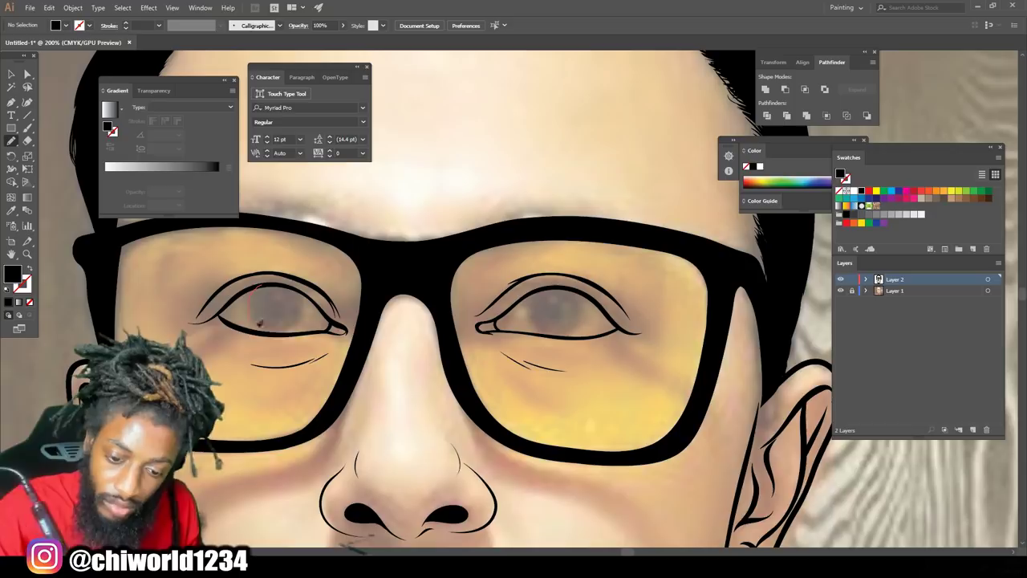
left_click_drag(304, 291, 290, 284)
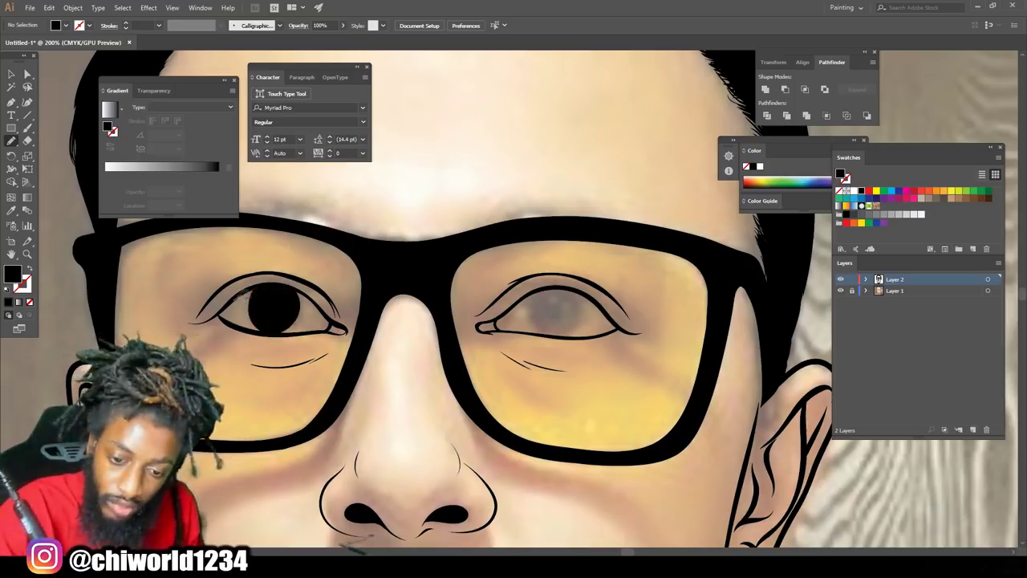
left_click_drag(293, 286, 238, 302)
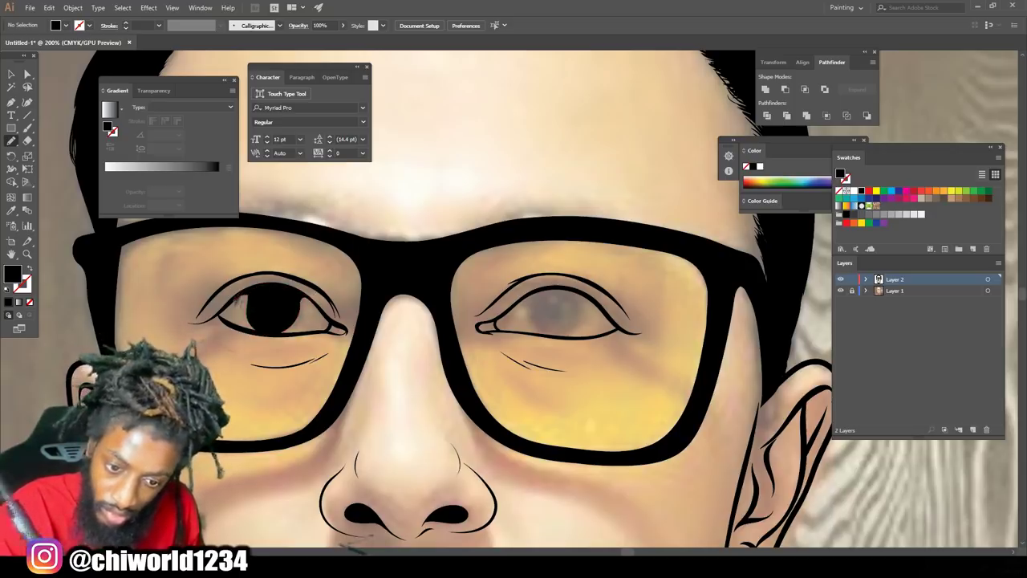
mouse_move(579, 287)
left_mouse_down()
mouse_move(615, 327)
mouse_move(596, 306)
mouse_move(517, 303)
mouse_move(502, 325)
left_mouse_up()
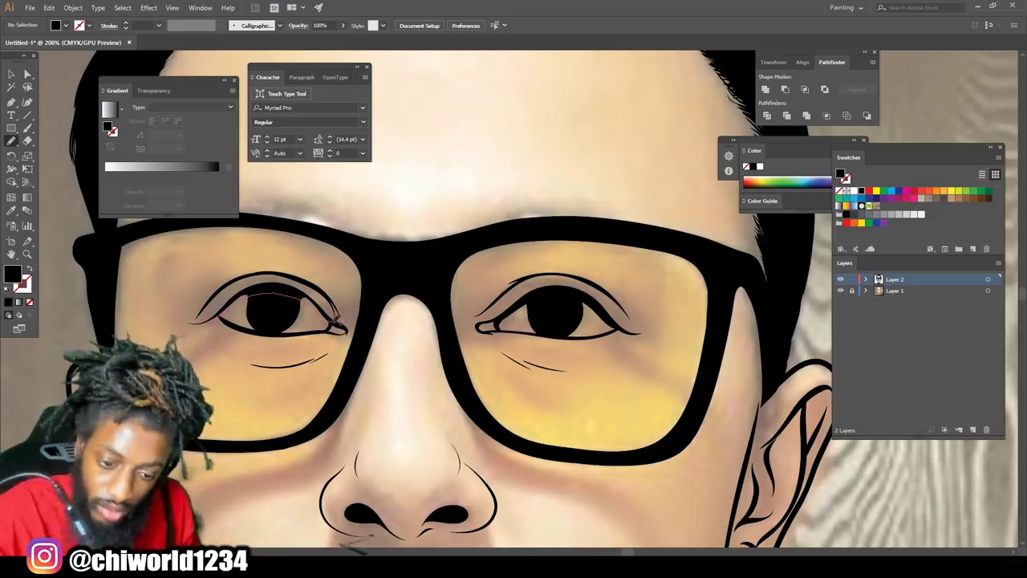
Thicken the upper eyelid lines with black-filled Pencil shapes
left_click_drag(229, 310, 221, 316)
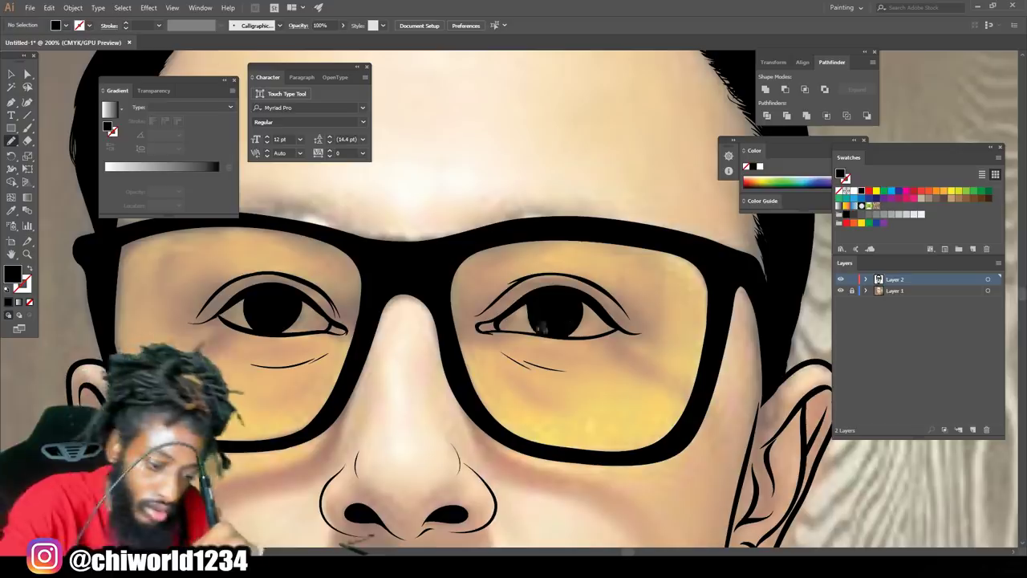
key("ctrl+minus")
key("ctrl+minus")
key("ctrl+minus")
key("ctrl+minus")
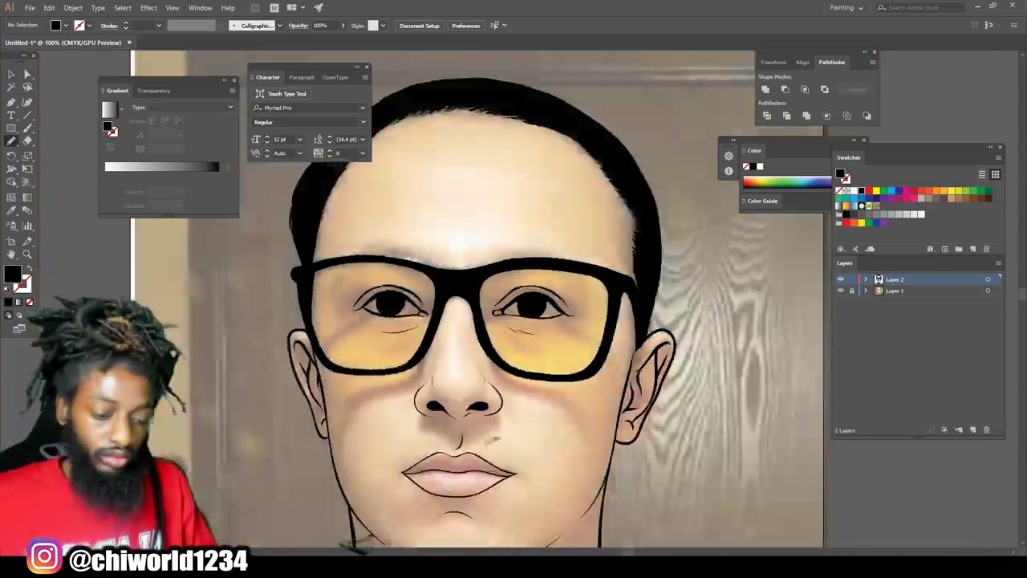
Switch to the Paintbrush with a 1 pt black stroke and no fill, and draw the left eyebrow hairs
key("ctrl+equal")
key("ctrl+equal")
scroll(718, 383, "up", 1)
left_click(27, 128)
left_click_drag(417, 286, 390, 279)
left_click_drag(422, 285, 398, 277)
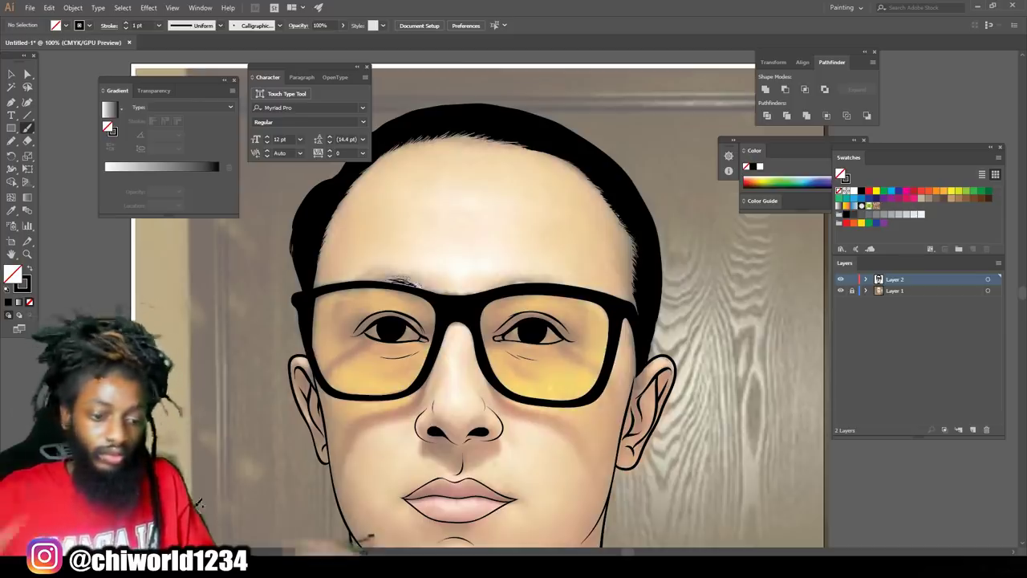
left_click_drag(420, 279, 381, 281)
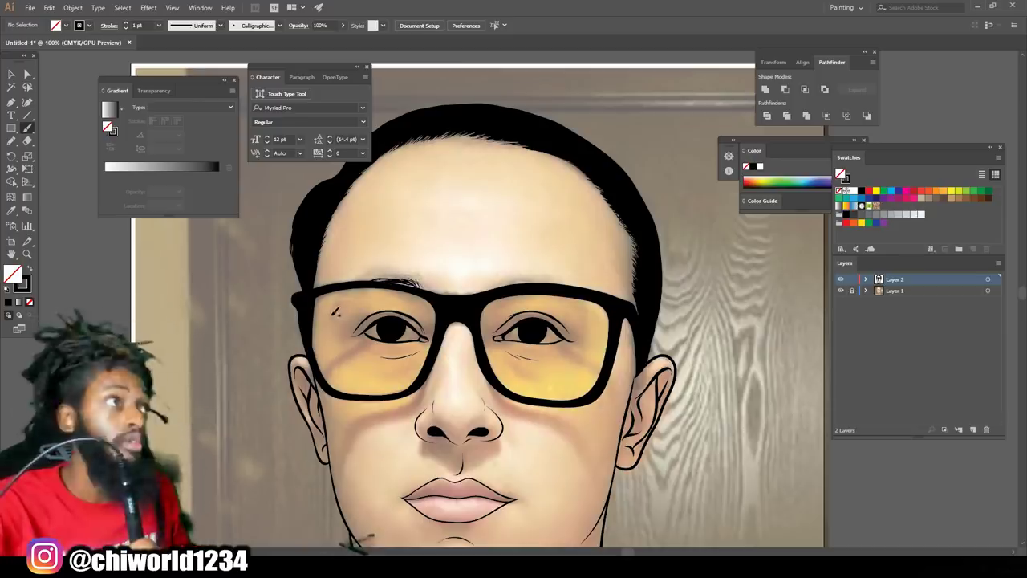
mouse_move(385, 279)
left_mouse_down()
mouse_move(406, 273)
mouse_move(378, 277)
left_mouse_up()
Draw the right eyebrow hairs above the glasses frame with short 1 pt brush strokes
left_click_drag(527, 278, 560, 284)
left_click_drag(518, 282, 541, 279)
left_click_drag(511, 288, 524, 278)
left_click_drag(503, 287, 524, 279)
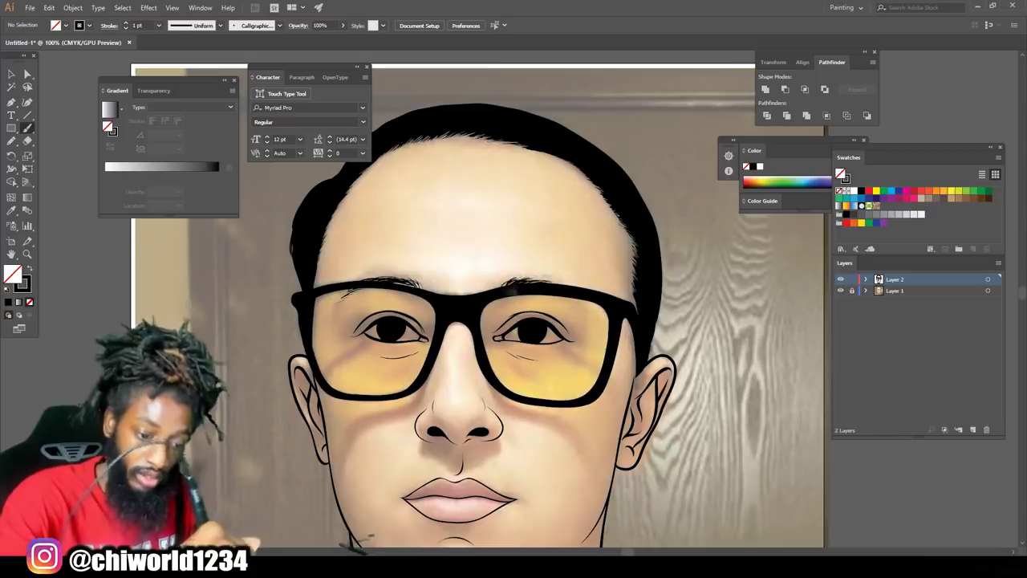
Draw a thin line down the side of the nose bridge beside the left lens
key("ctrl+minus")
key("ctrl+minus")
key("ctrl+equal")
key("ctrl+equal")
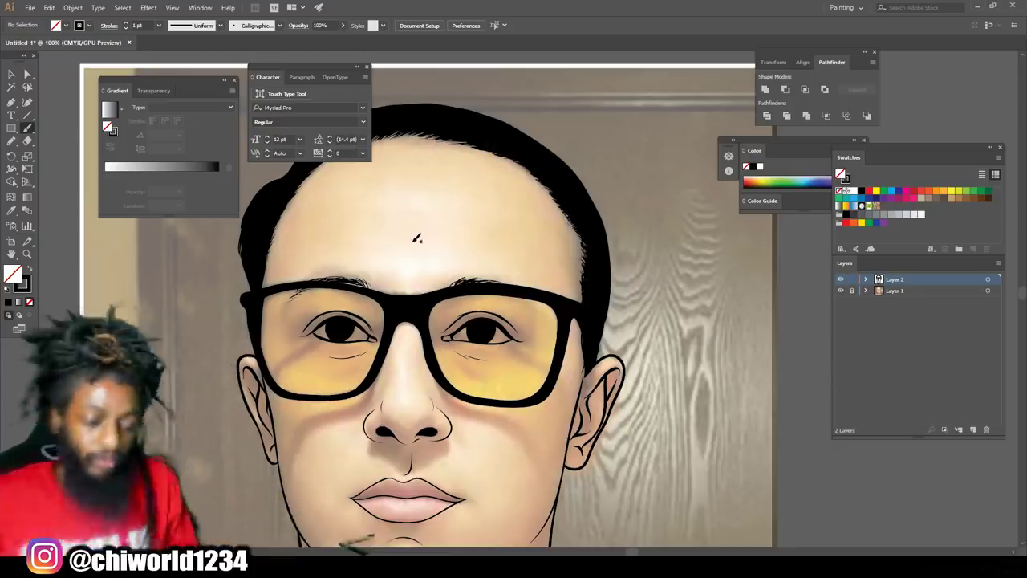
key("ctrl+equal")
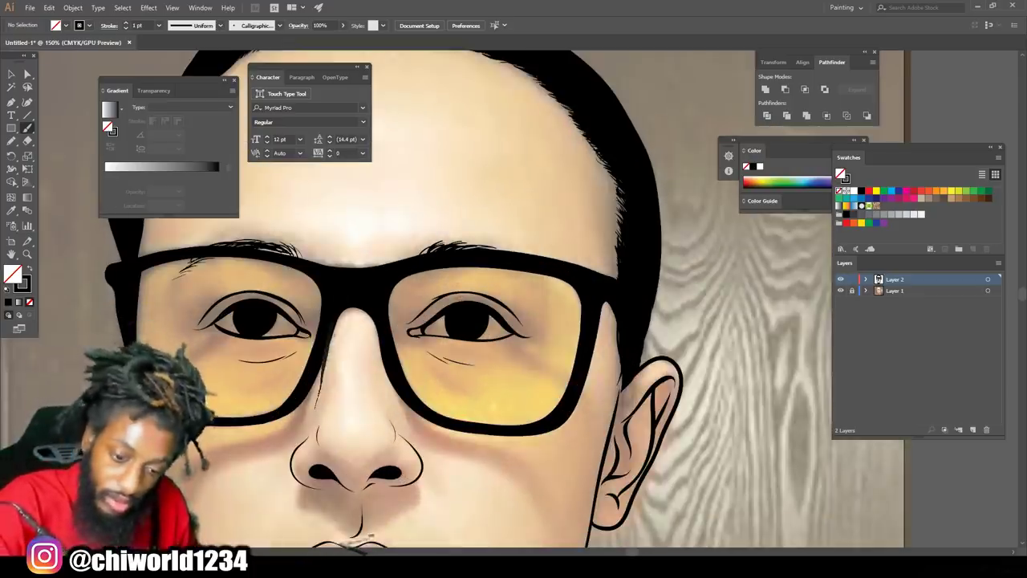
key("ctrl+minus")
key("ctrl+minus")
key("ctrl+minus")
Hide the photo layer and examine the whole line art, from the hairline and eyes to the mouth and neck
left_click(840, 290)
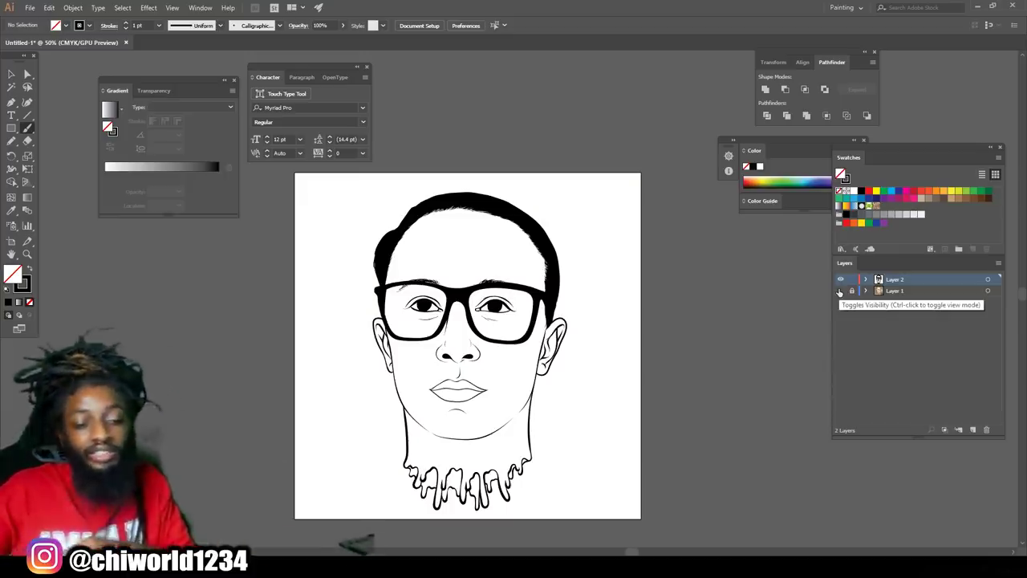
key("ctrl+minus")
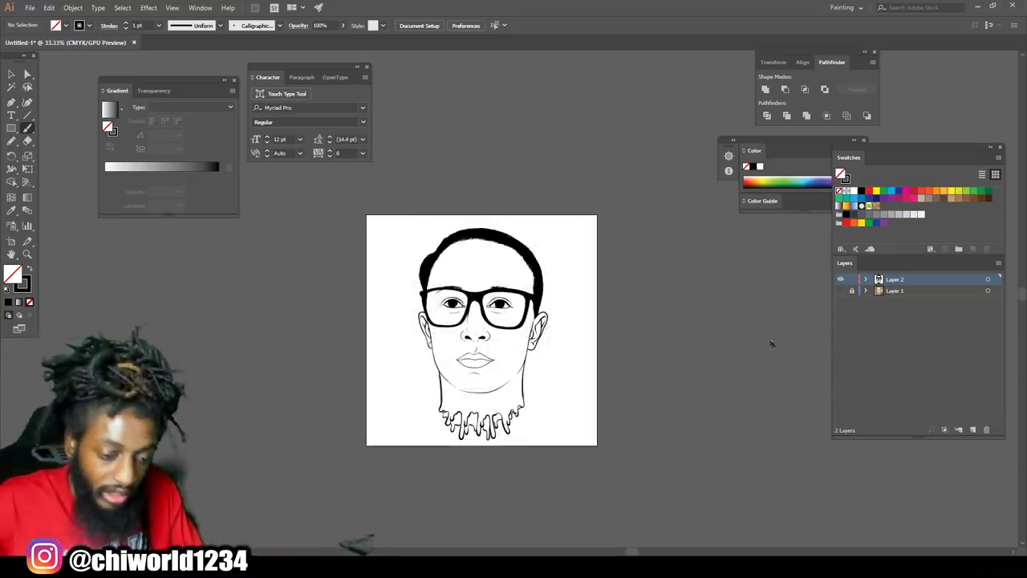
key("ctrl+equal")
key("ctrl+equal")
key("ctrl+equal")
key("ctrl+equal")
key("ctrl+equal")
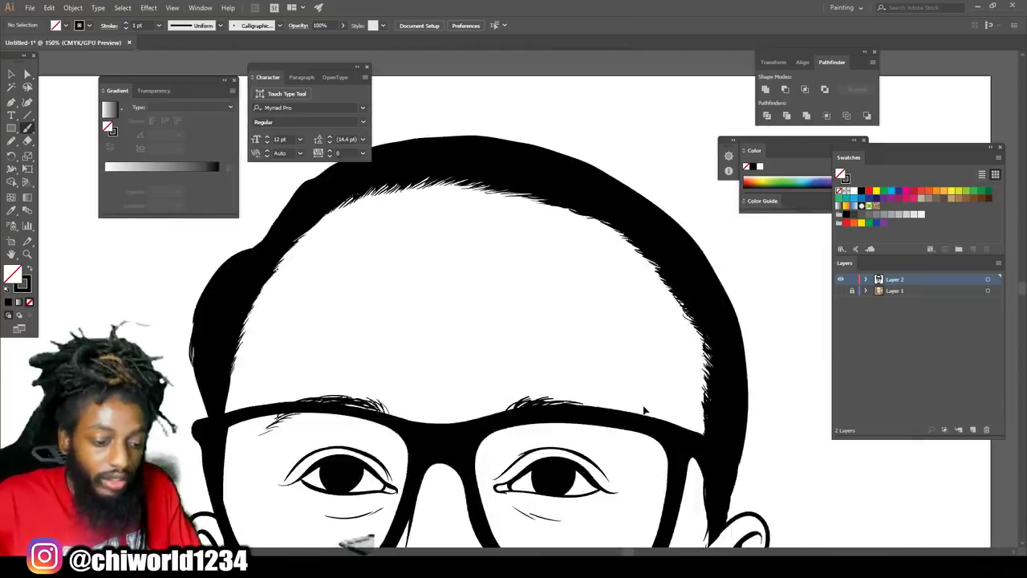
key("ctrl+minus")
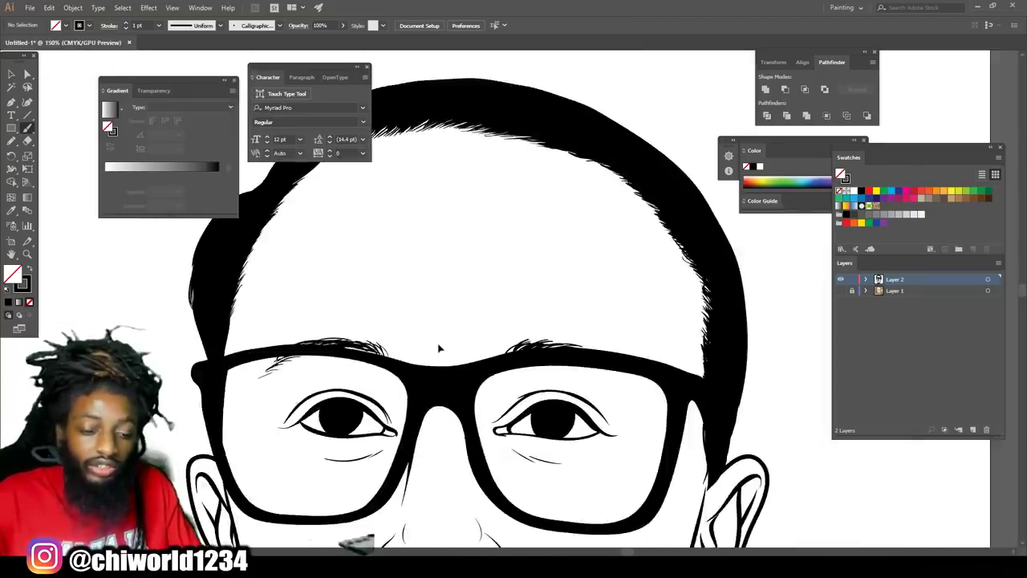
key("ctrl+minus")
key("ctrl+minus")
scroll(446, 339, "down", 2)
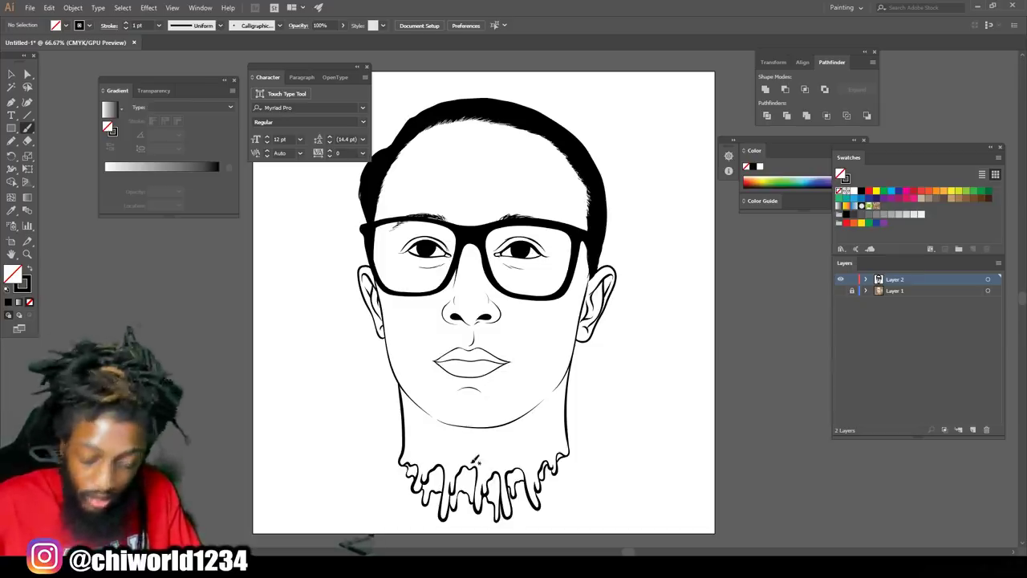
scroll(472, 433, "up", 3)
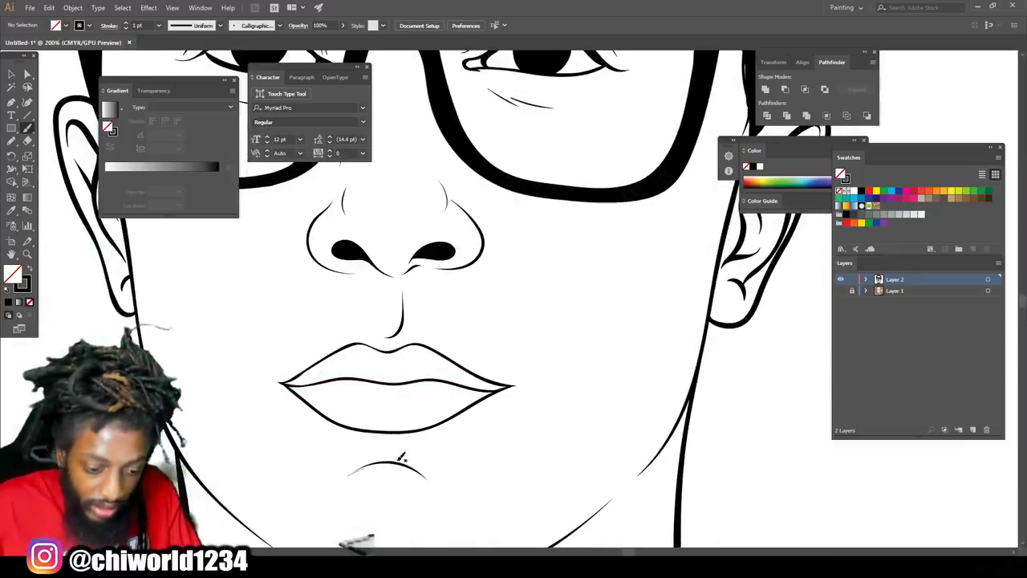
scroll(392, 326, "down", 3)
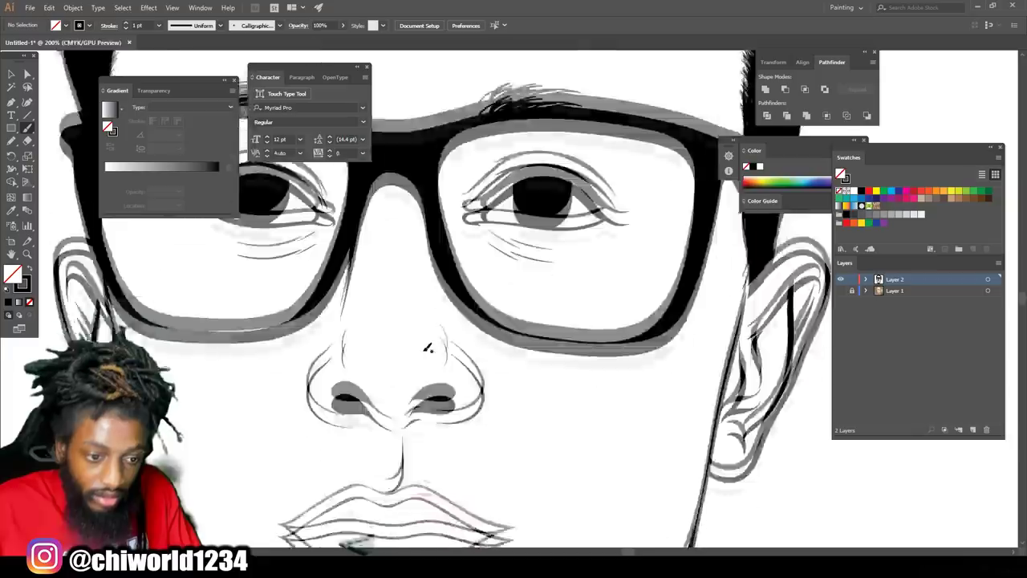
Select the entire line art, from the hair to the neck drips, expand its appearance and combine the shapes with Pathfinder Merge
scroll(395, 368, "down", 1)
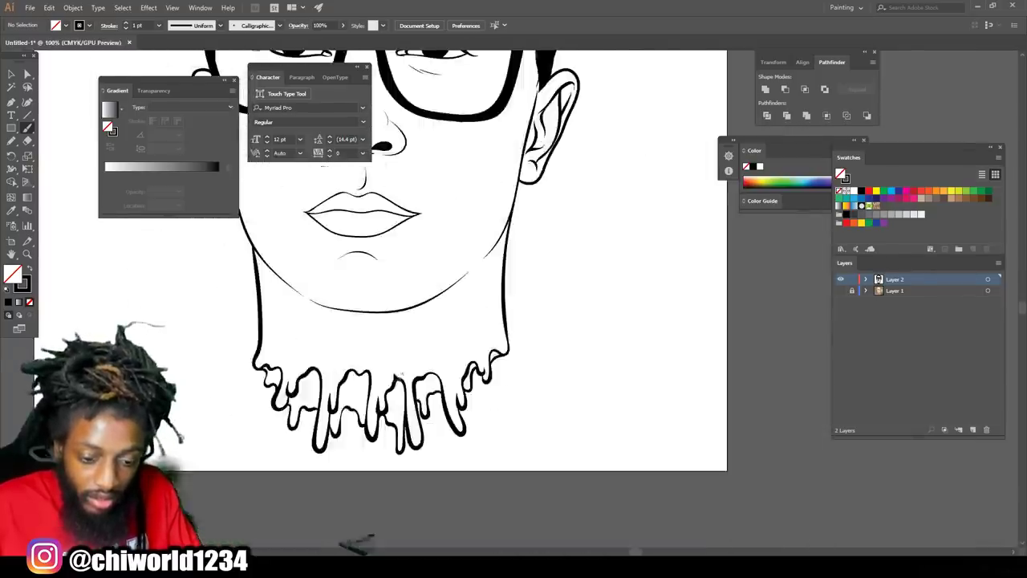
scroll(377, 369, "up", 3)
scroll(378, 369, "up", 6)
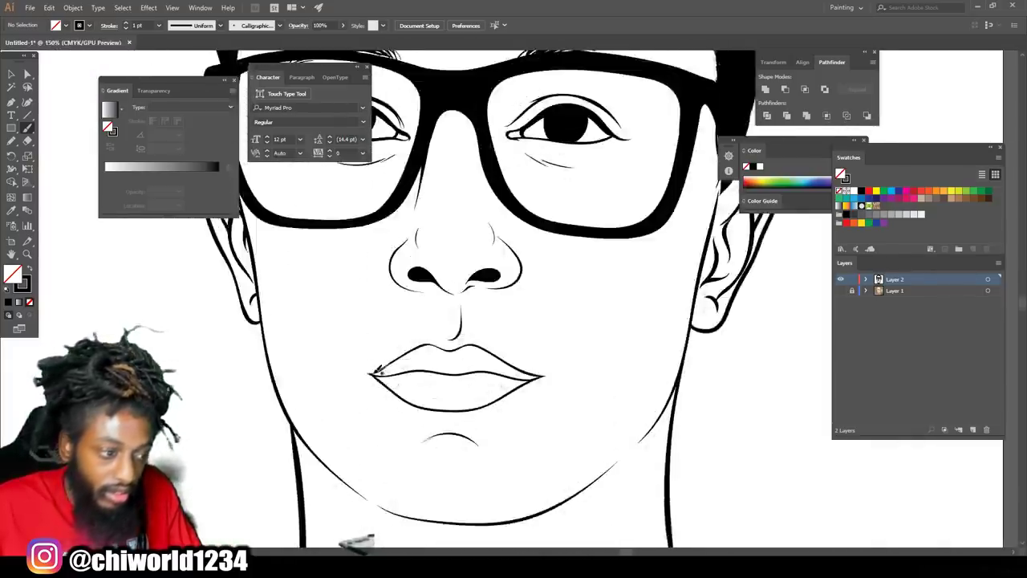
scroll(379, 369, "down", 3)
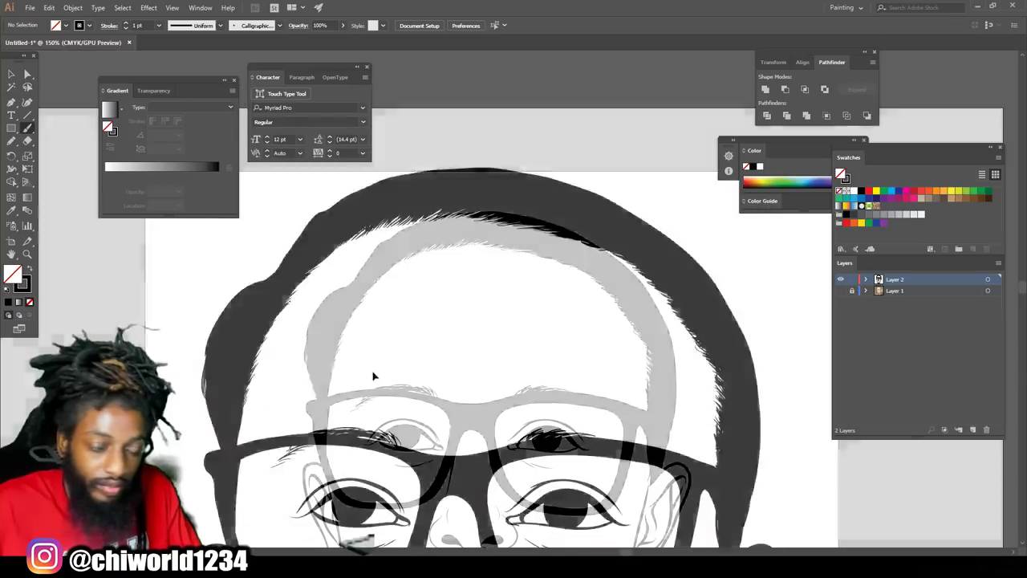
scroll(412, 359, "up", 2)
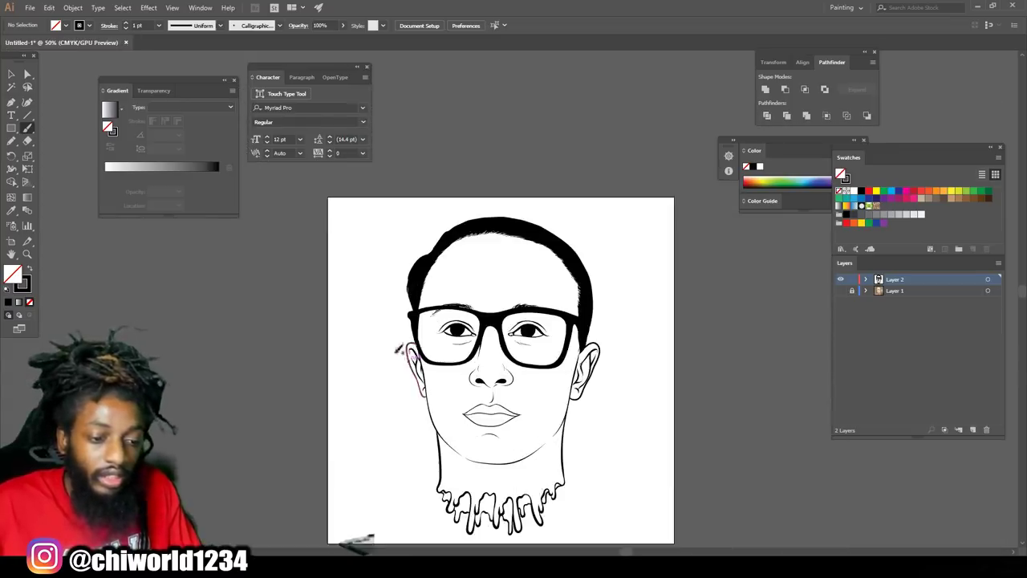
left_click(10, 75)
scroll(385, 189, "down", 2)
scroll(380, 190, "up", 1)
left_click_drag(389, 172, 667, 493)
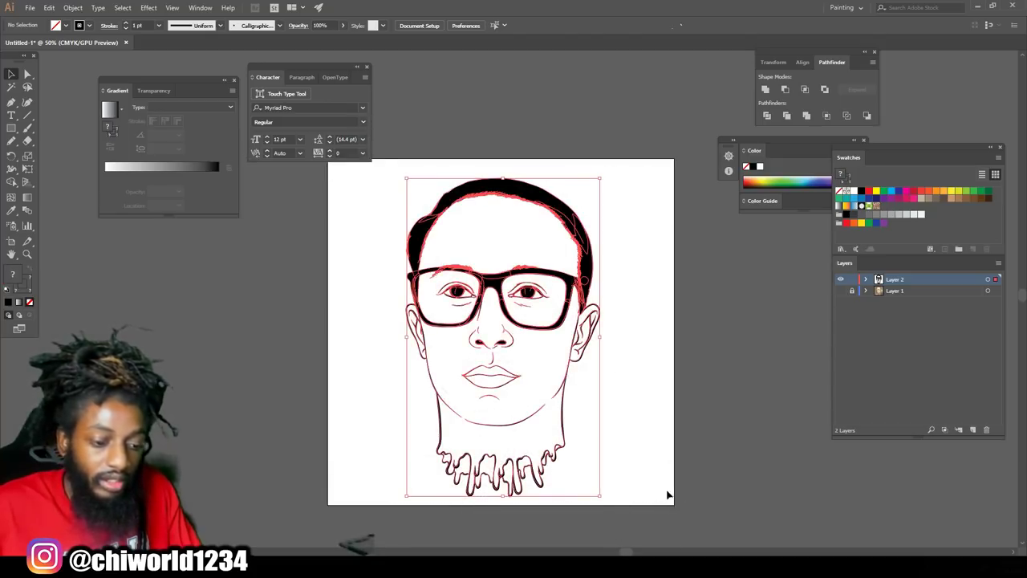
left_click(73, 8)
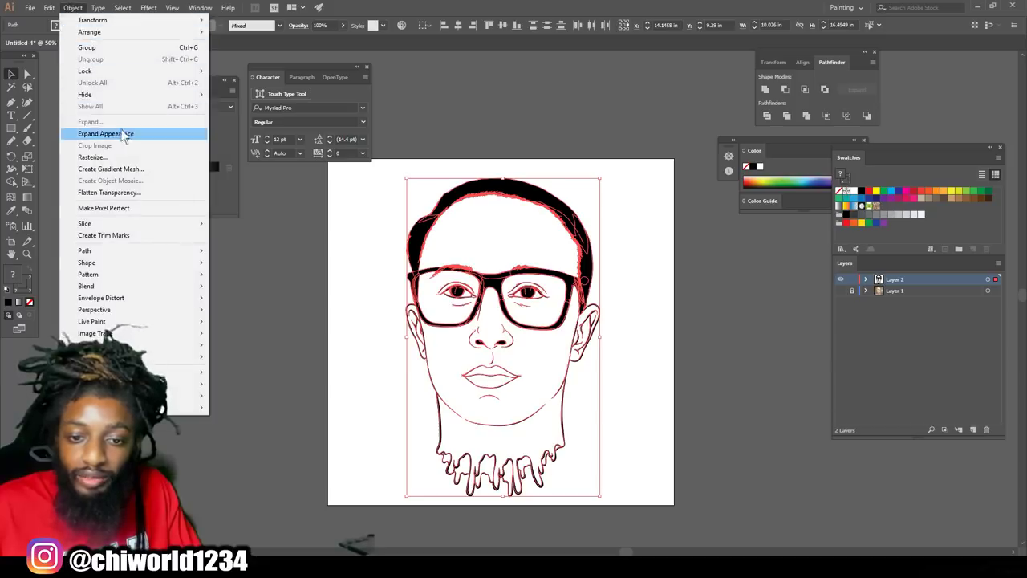
left_click(128, 133)
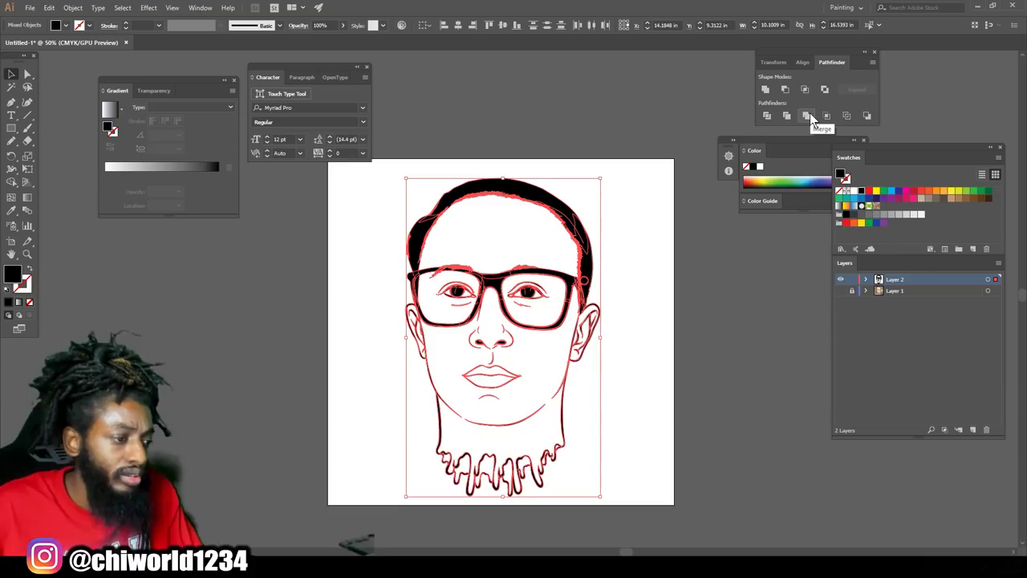
left_click(809, 114)
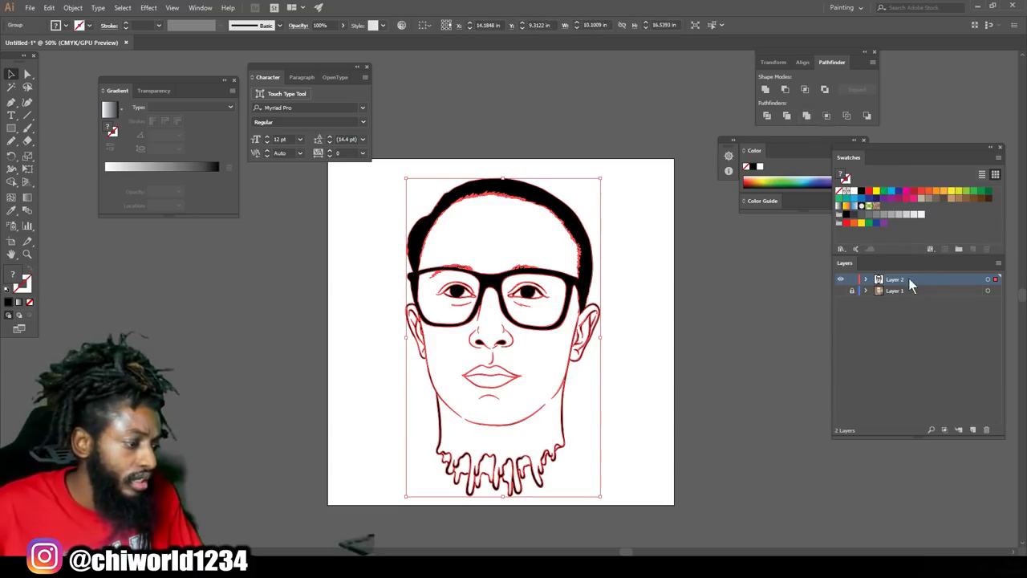
Duplicate Layer 2 and lock the copy above it, leaving the copy's layer options unchanged
left_click_drag(908, 277, 975, 429)
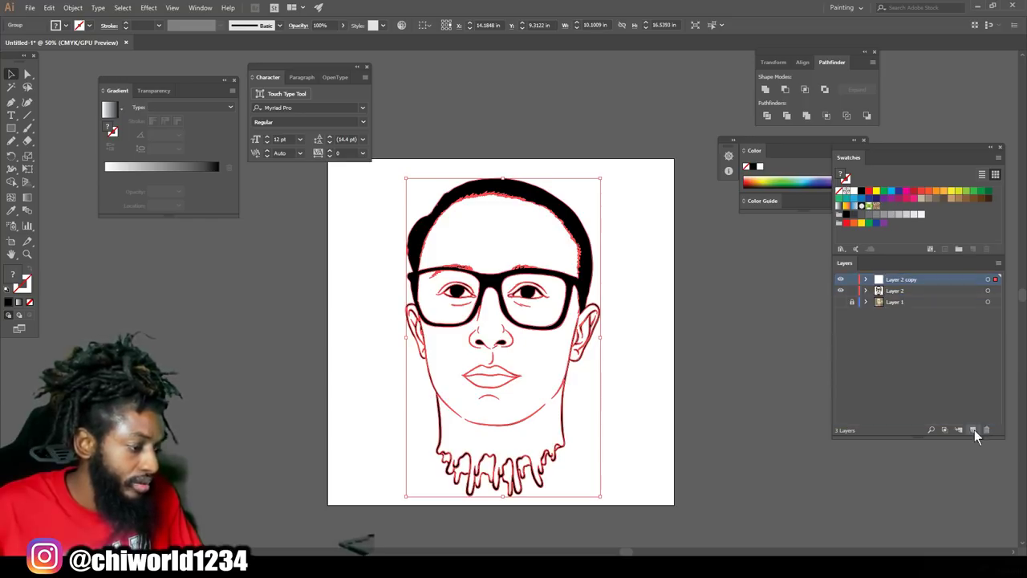
left_click(852, 279)
double_click(887, 284)
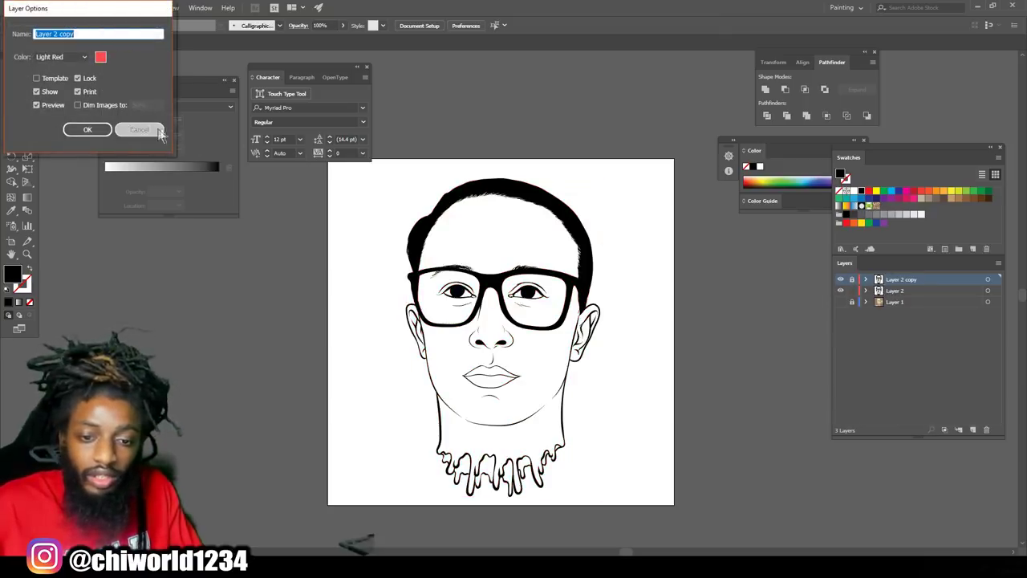
left_click(143, 130)
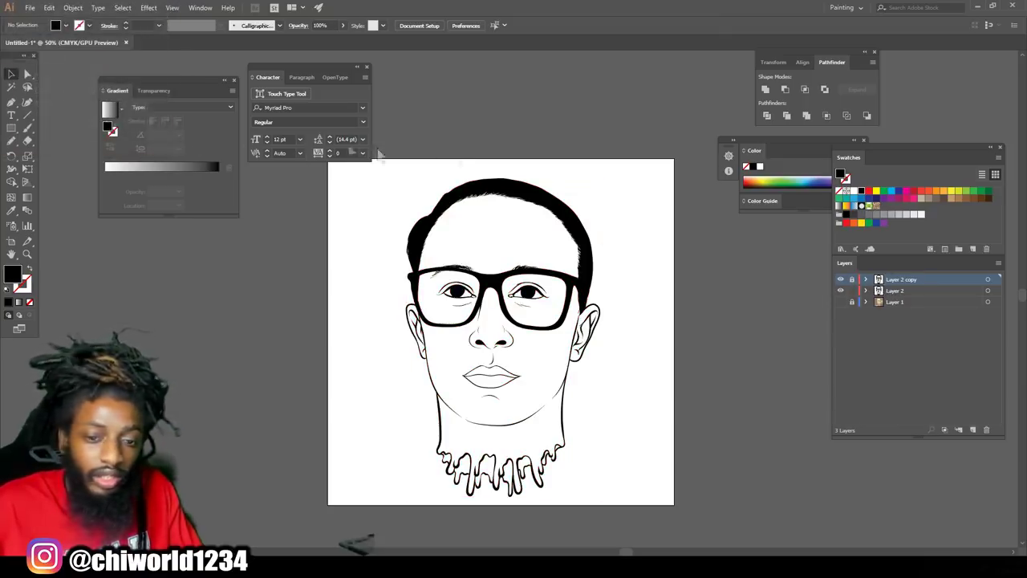
Make Layer 2 active and set the fill to a light peach skin tone, FFC78F
left_click(912, 290)
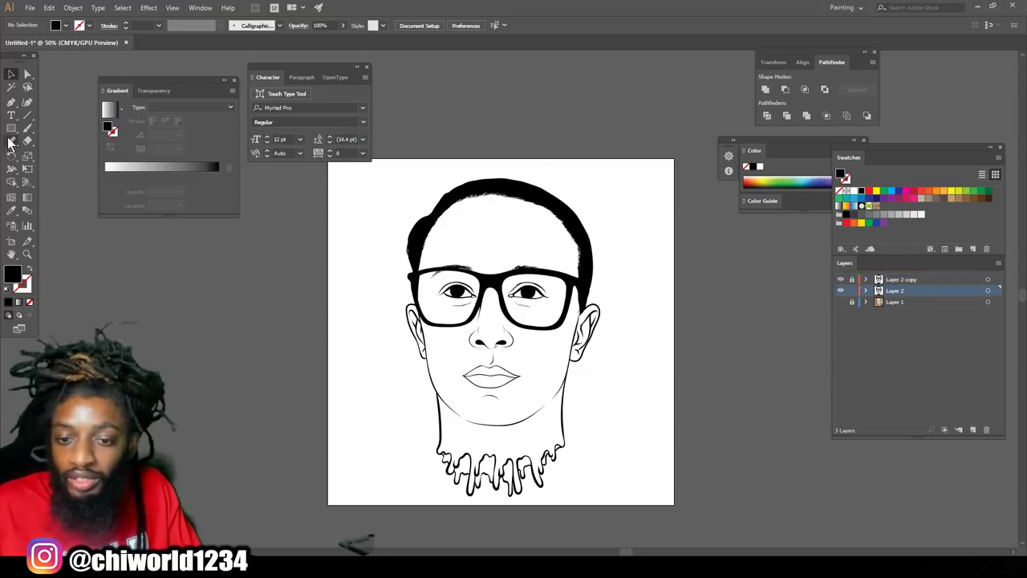
double_click(13, 275)
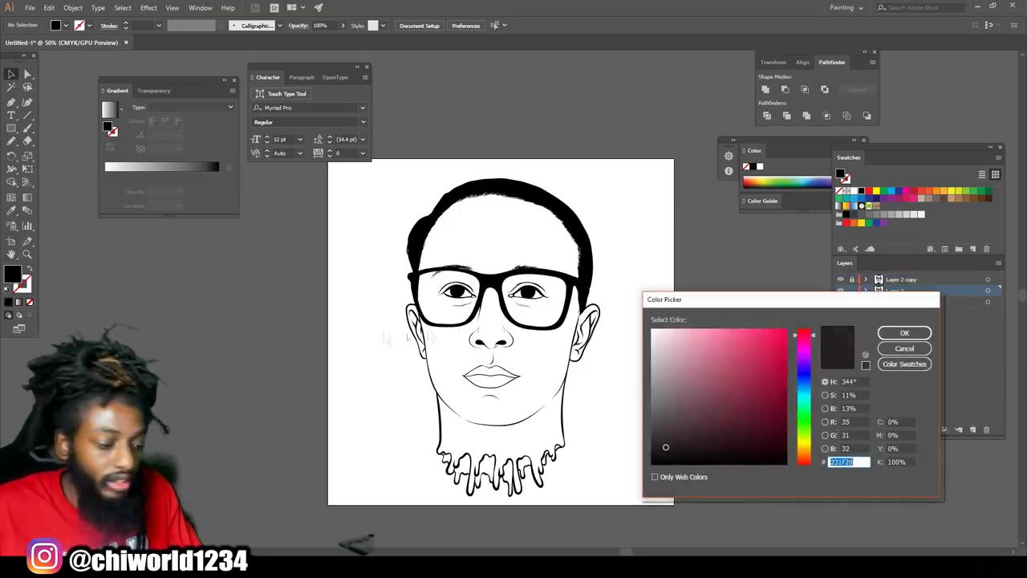
mouse_move(800, 451)
left_mouse_down()
mouse_move(800, 442)
mouse_move(805, 462)
left_mouse_up()
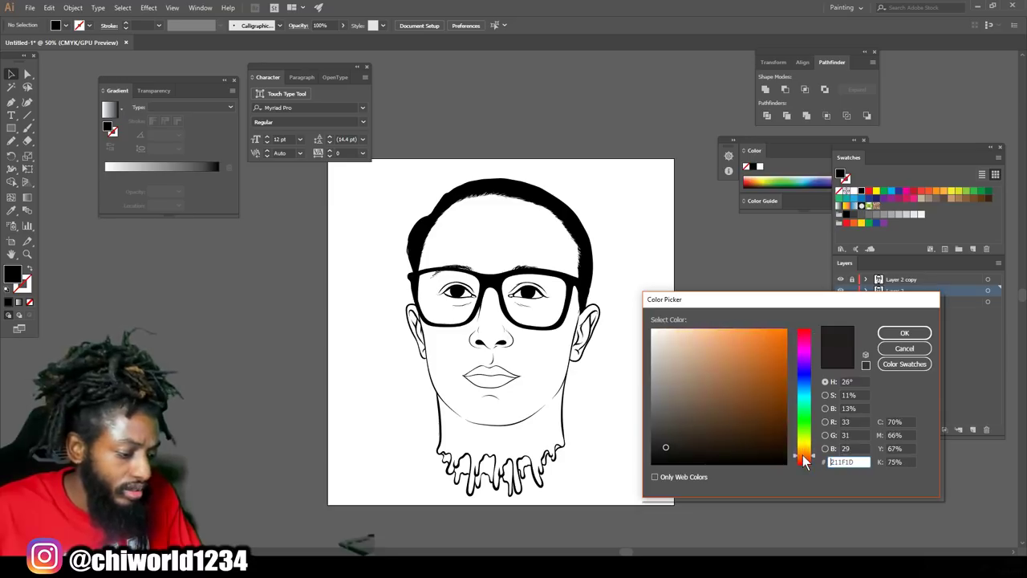
left_click_drag(805, 459, 806, 461)
mouse_move(734, 425)
left_mouse_down()
mouse_move(726, 325)
mouse_move(697, 318)
mouse_move(711, 316)
left_mouse_up()
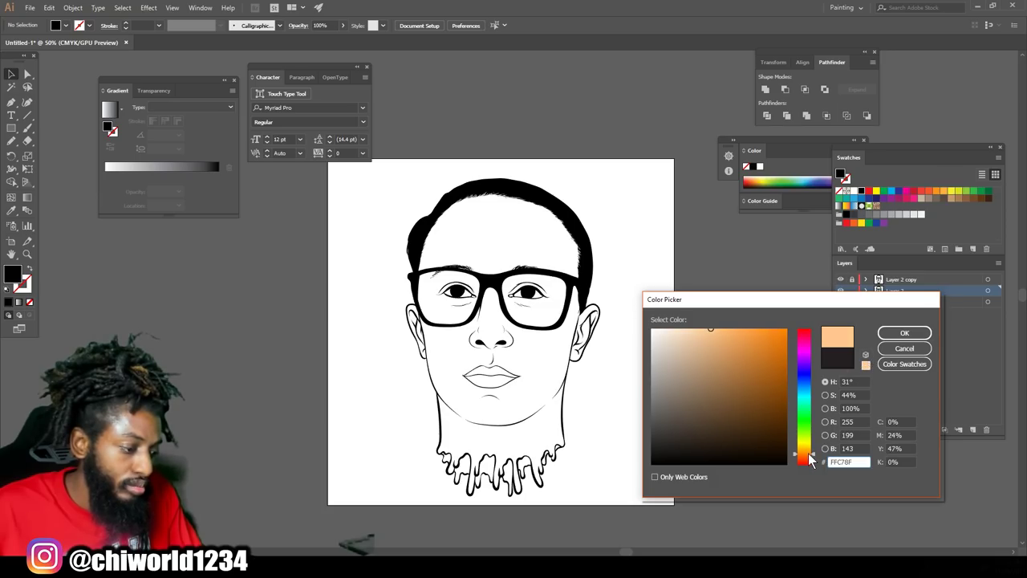
left_click(914, 339)
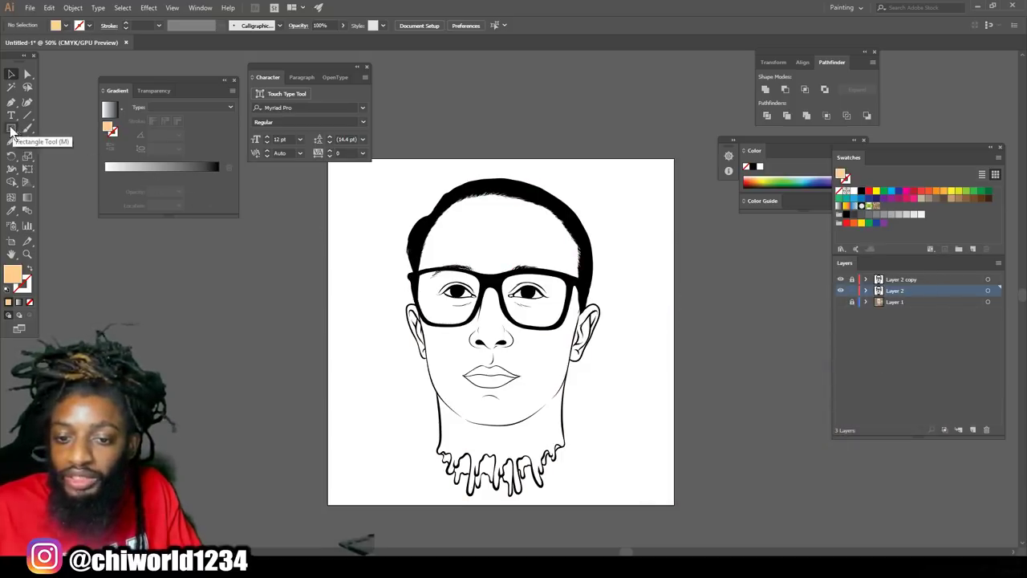
Draw a peach rectangle about 13.2 by 18.5 in over the whole head on Layer 2 and send it to the back
left_click(11, 130)
left_click_drag(396, 151, 650, 508)
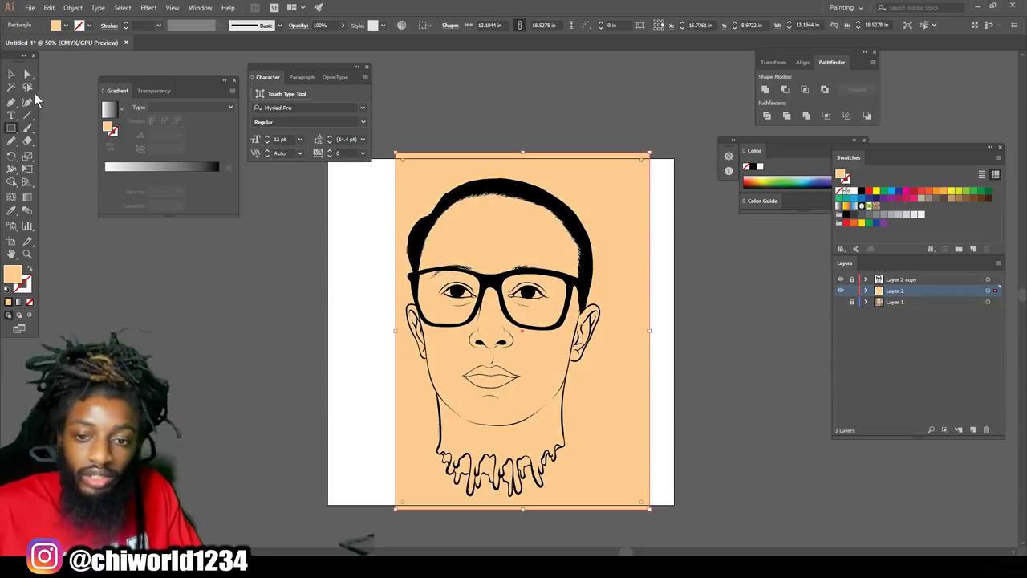
left_click(13, 75)
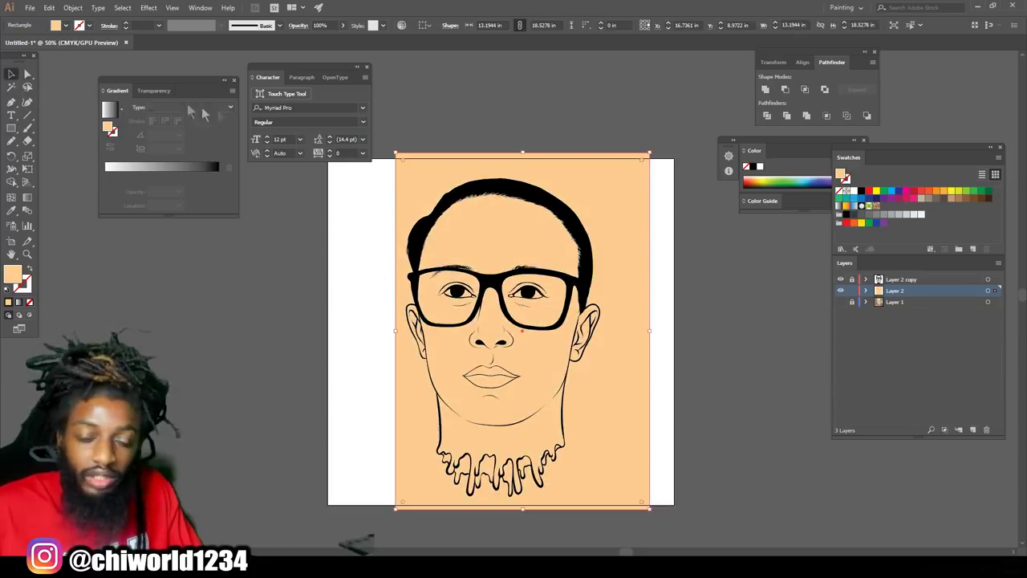
right_click(416, 172)
mouse_move(514, 337)
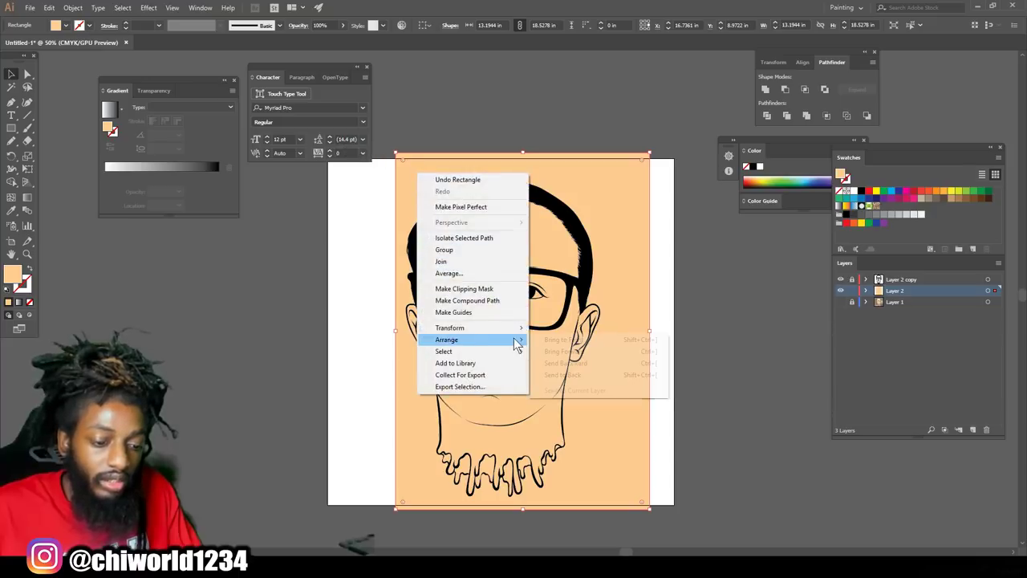
left_click(579, 376)
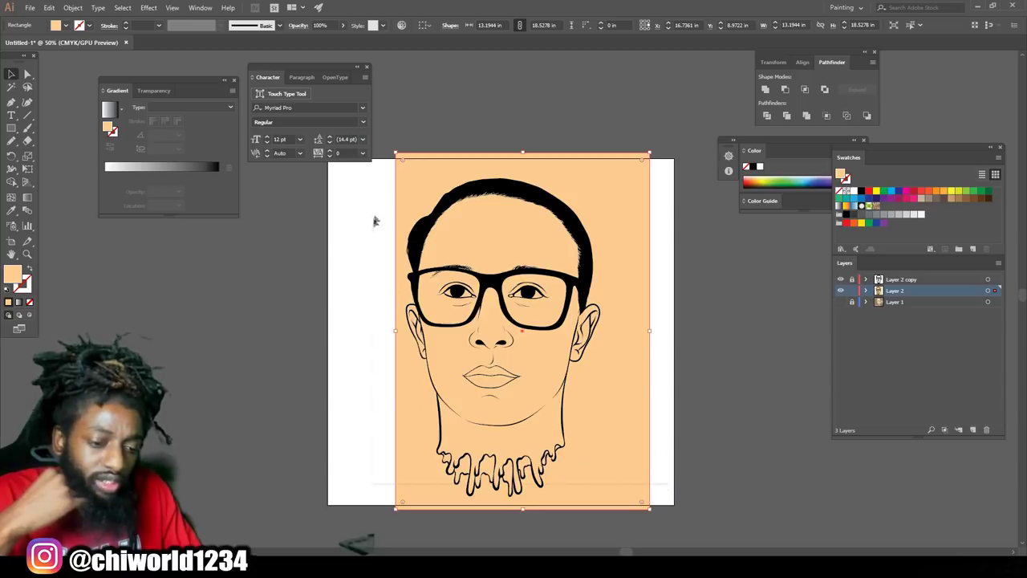
Merge the peach rectangle with the Layer 2 line art, isolate the resulting group and delete the peach area outside the head
left_click_drag(383, 177, 493, 225)
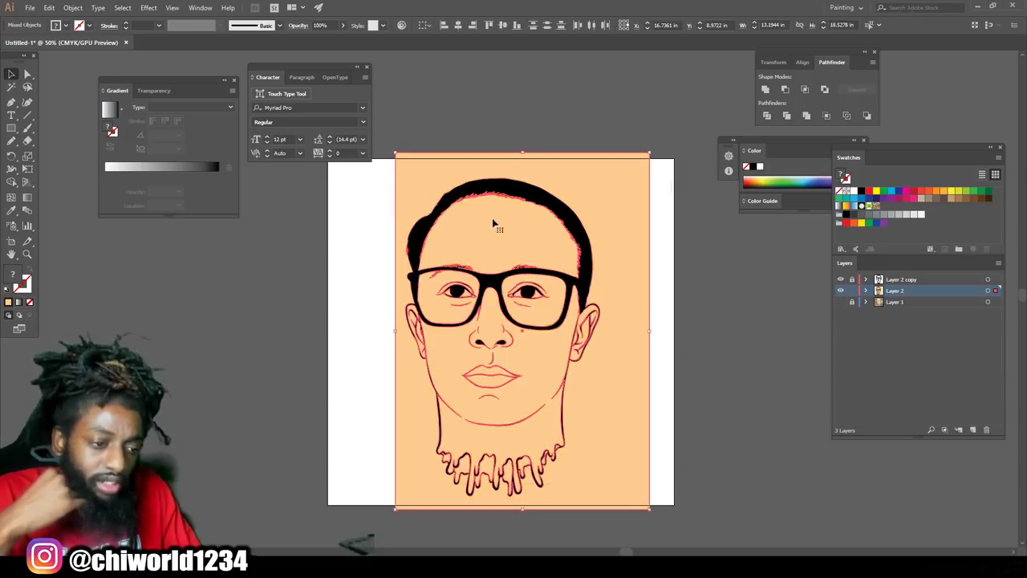
left_click(812, 118)
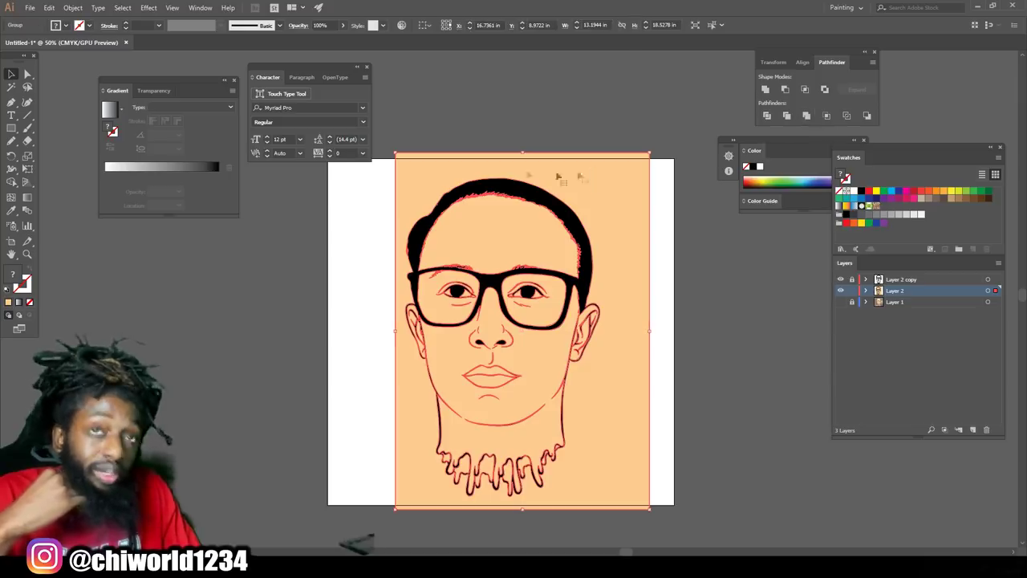
right_click(602, 182)
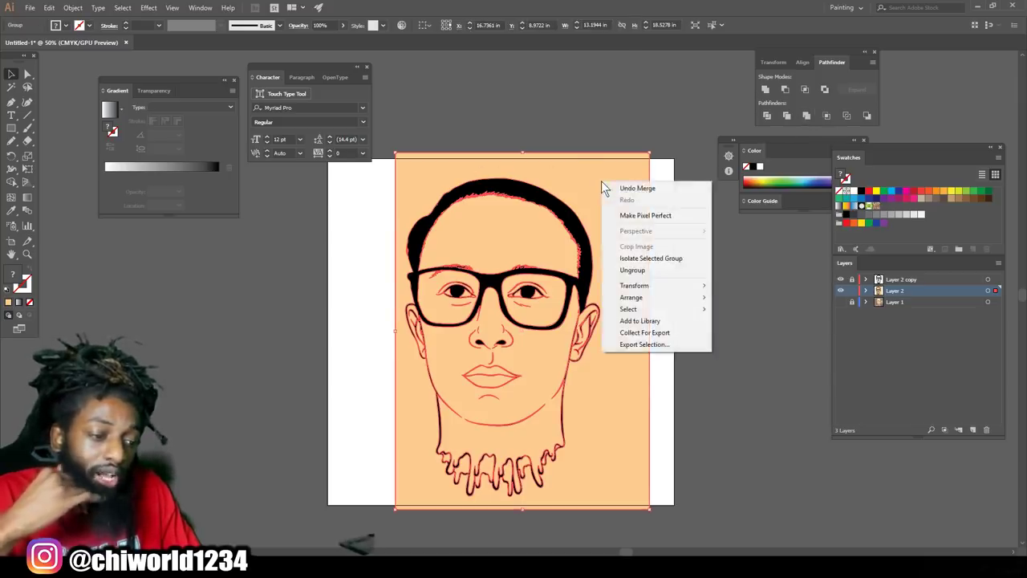
left_click(647, 258)
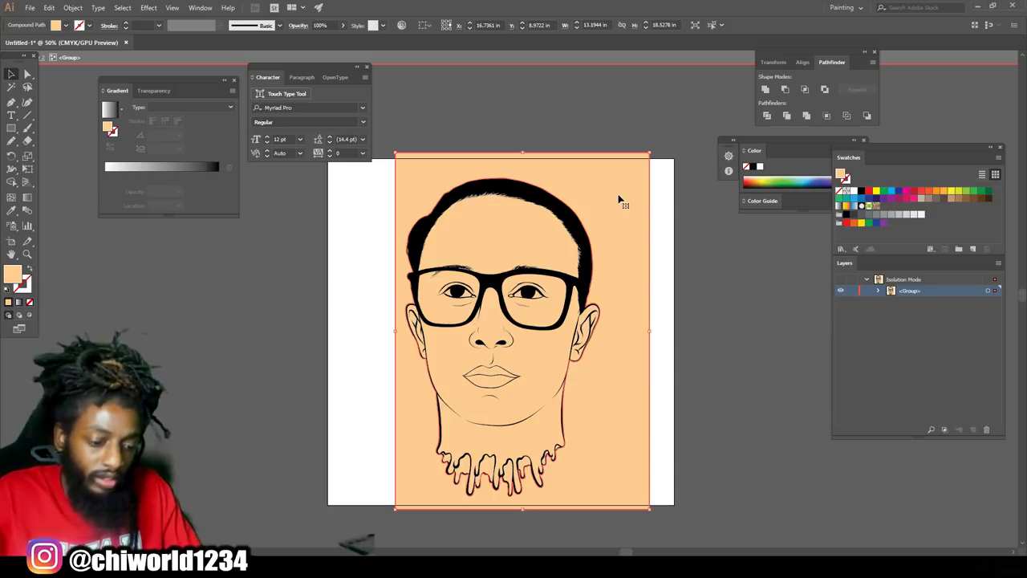
key("Delete")
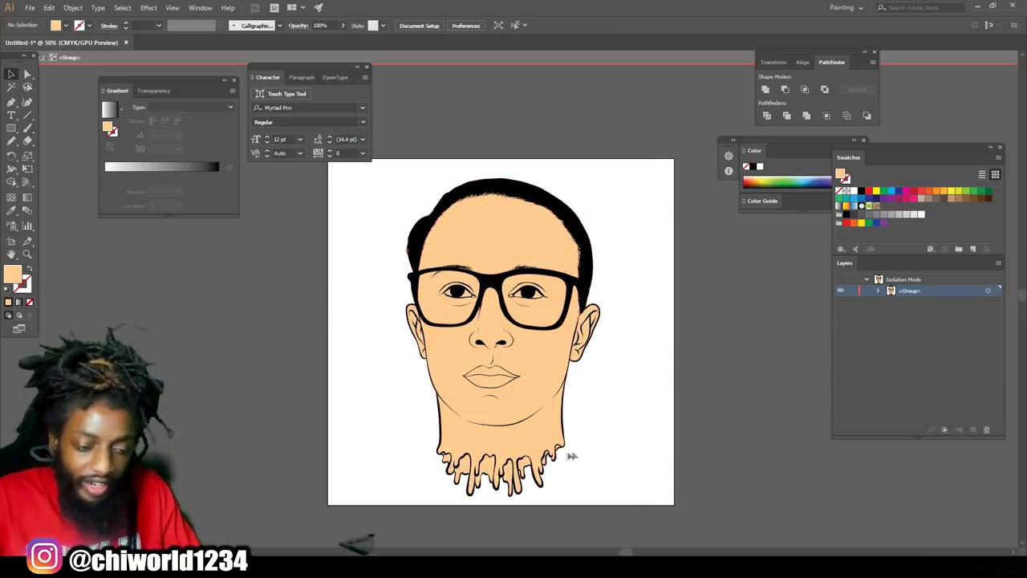
Examine the skin fill up close around the neck drips, mouth, nose and glasses, and in the full portrait
key("ctrl+equal")
key("ctrl+equal")
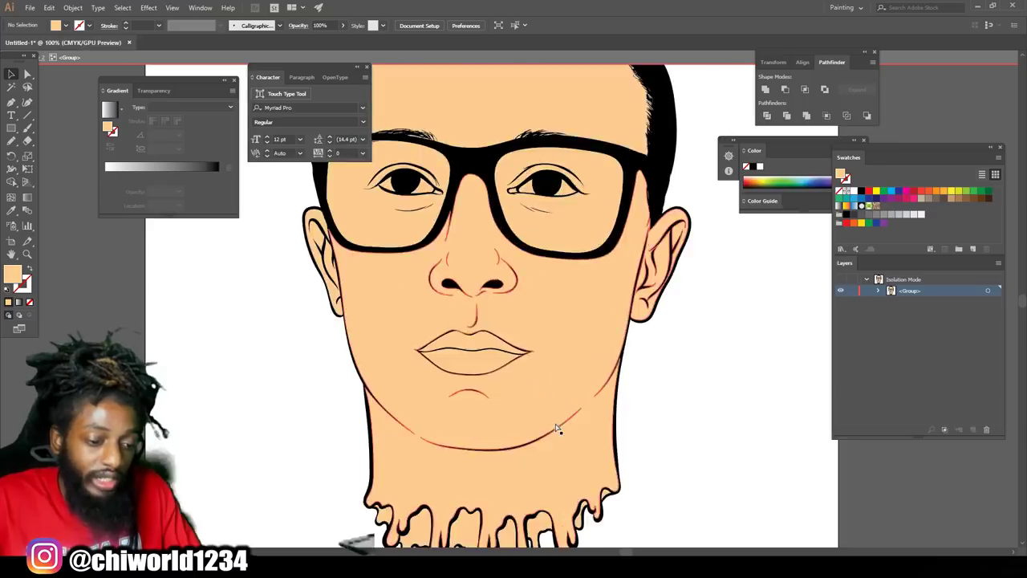
scroll(554, 428, "down", 2)
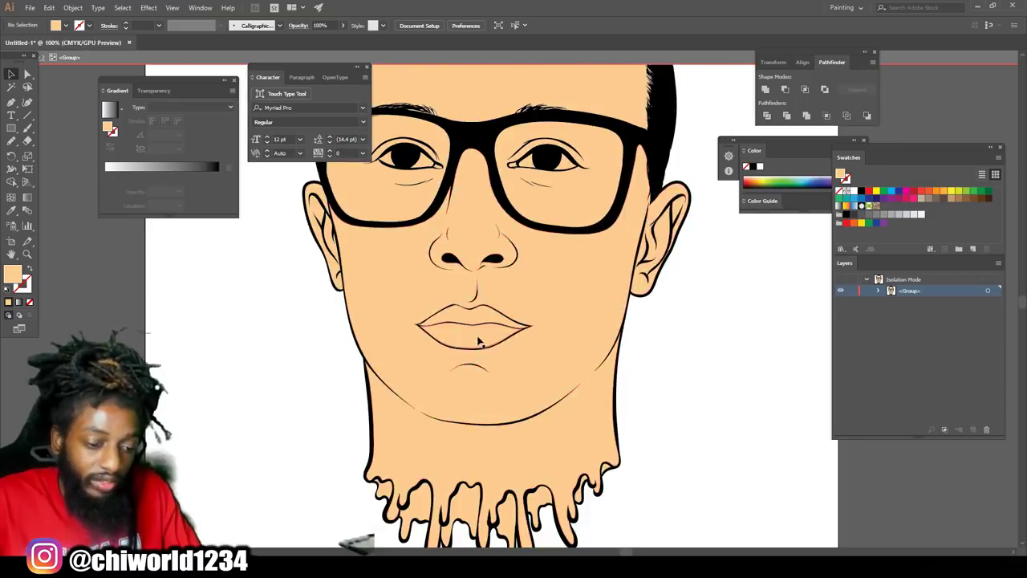
scroll(477, 347, "up", 1)
key("ctrl+equal")
key("ctrl+equal")
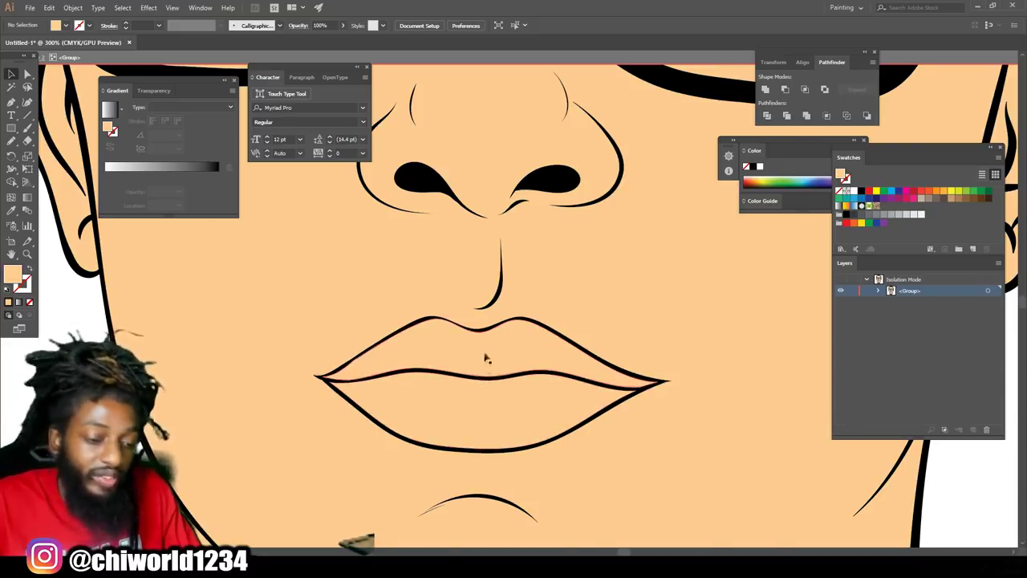
key("ctrl+minus")
key("ctrl+minus")
key("ctrl+minus")
key("ctrl+minus")
key("ctrl+minus")
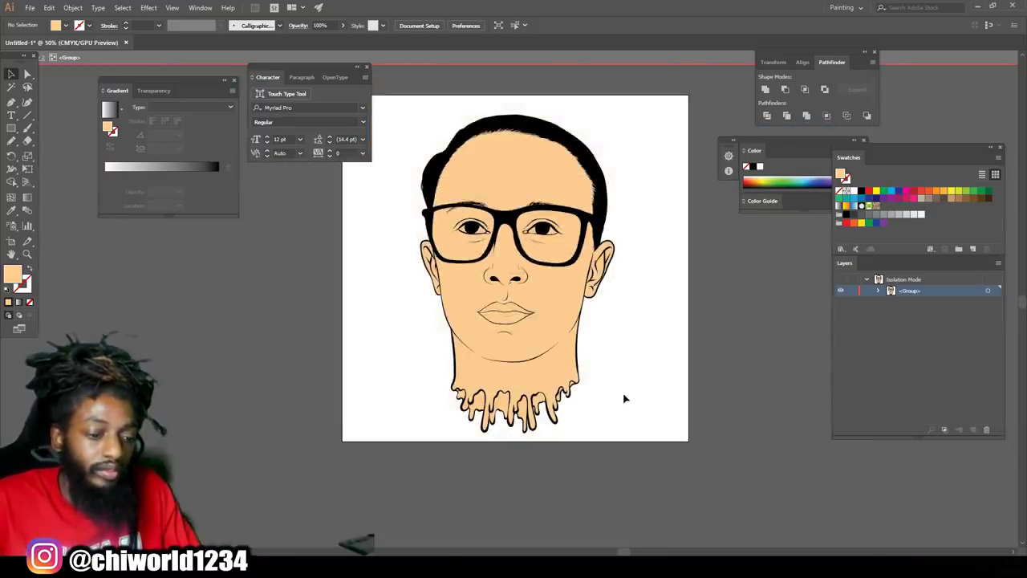
key("ctrl+plus")
key("ctrl+plus")
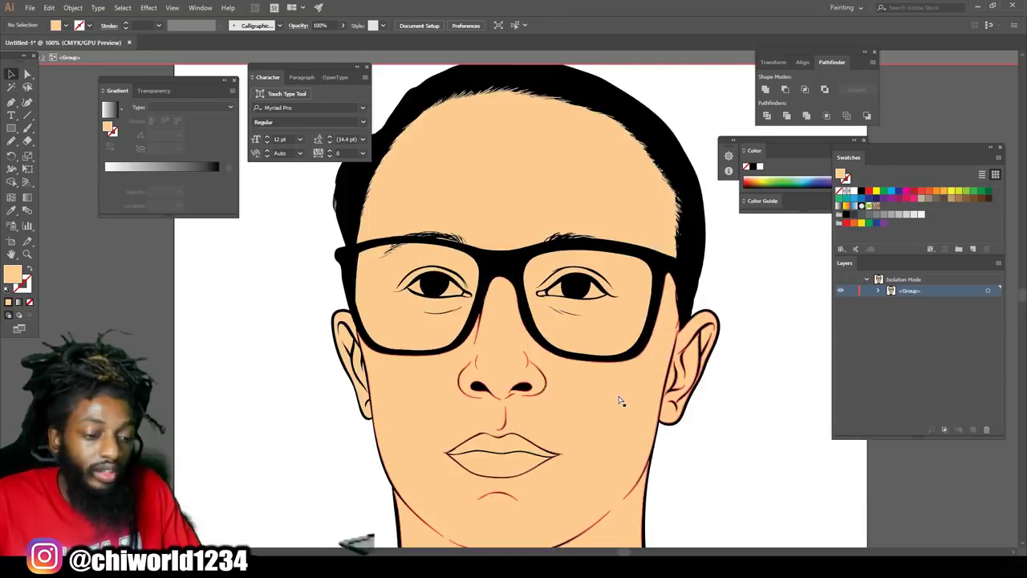
key("ctrl+minus")
key("ctrl+minus")
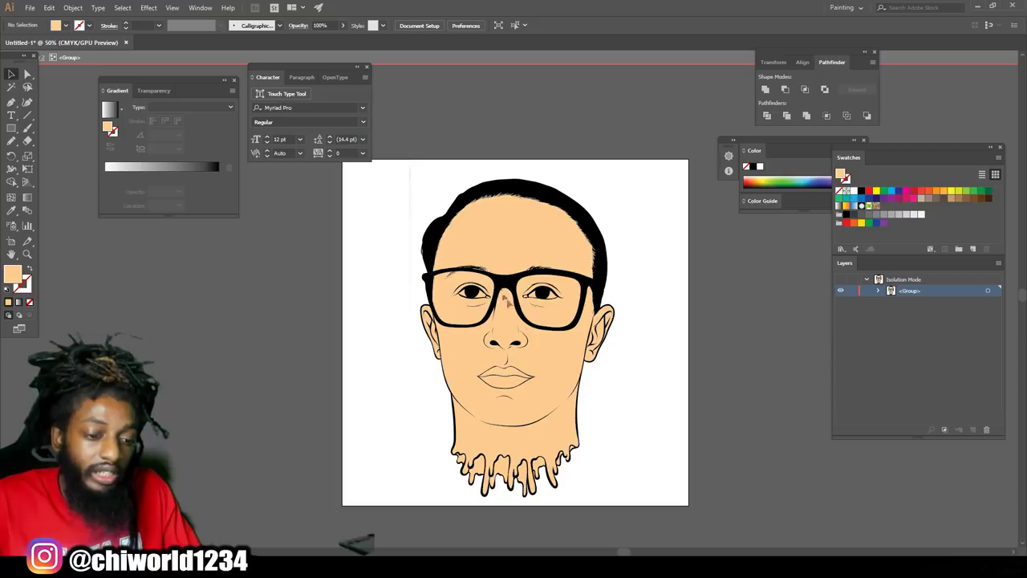
Adjust the colour balance of the whole isolated skin group to Magenta 8%, Yellow 1% and Black -1%
key("ctrl+a")
key("ctrl+plus")
key("ctrl+plus")
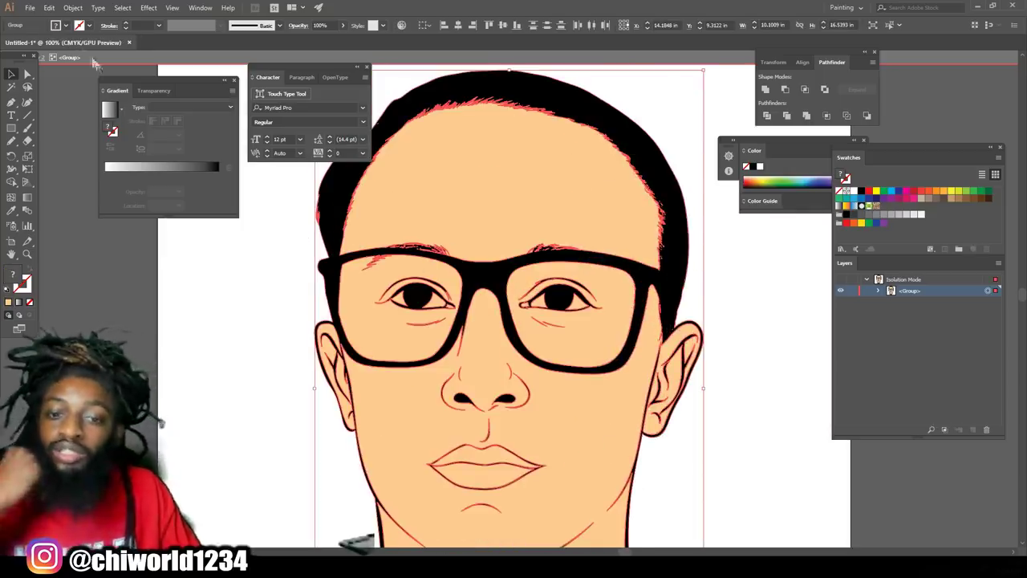
left_click(48, 8)
mouse_move(171, 200)
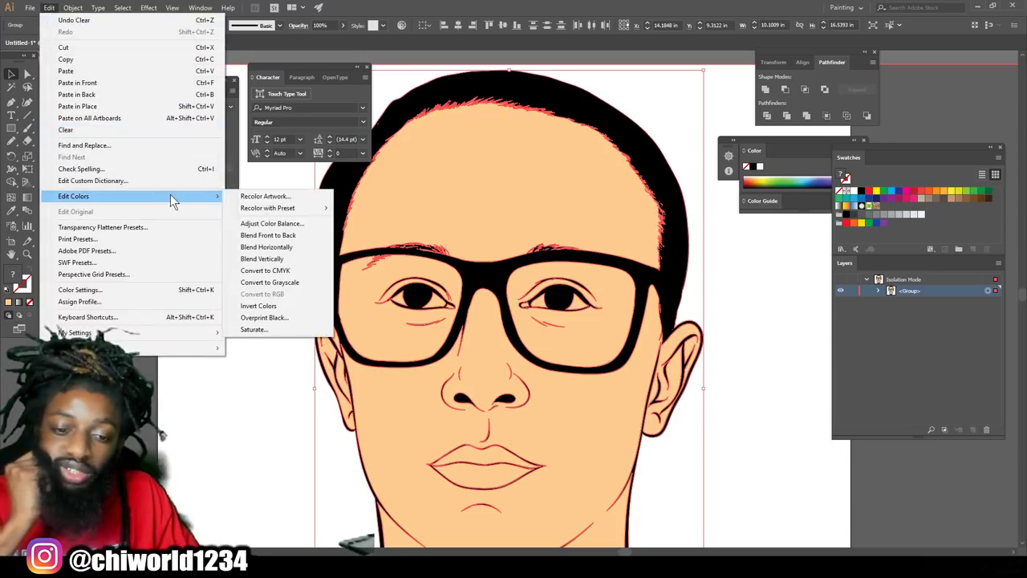
left_click(271, 225)
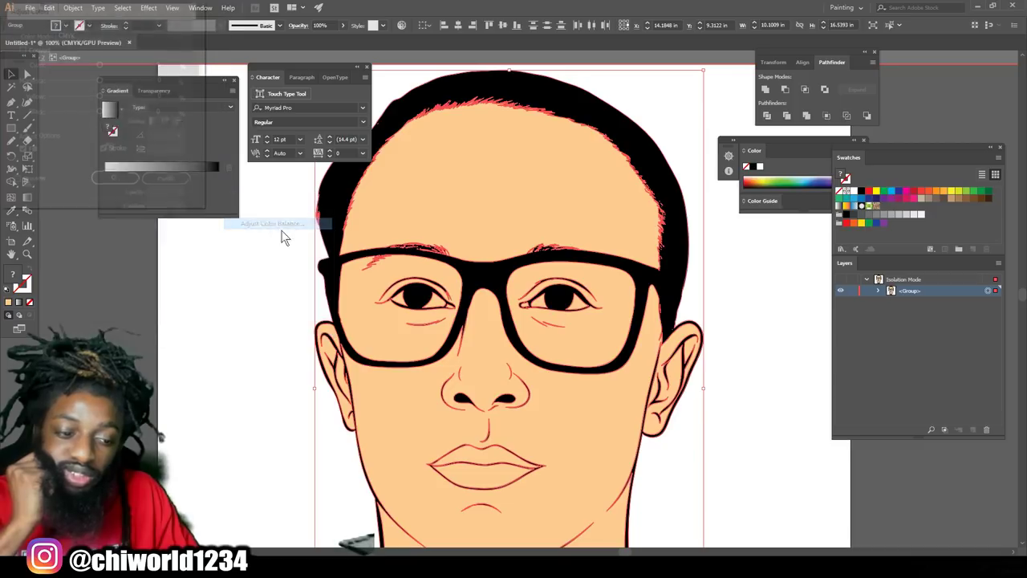
left_click(15, 181)
left_click_drag(101, 113, 101, 81)
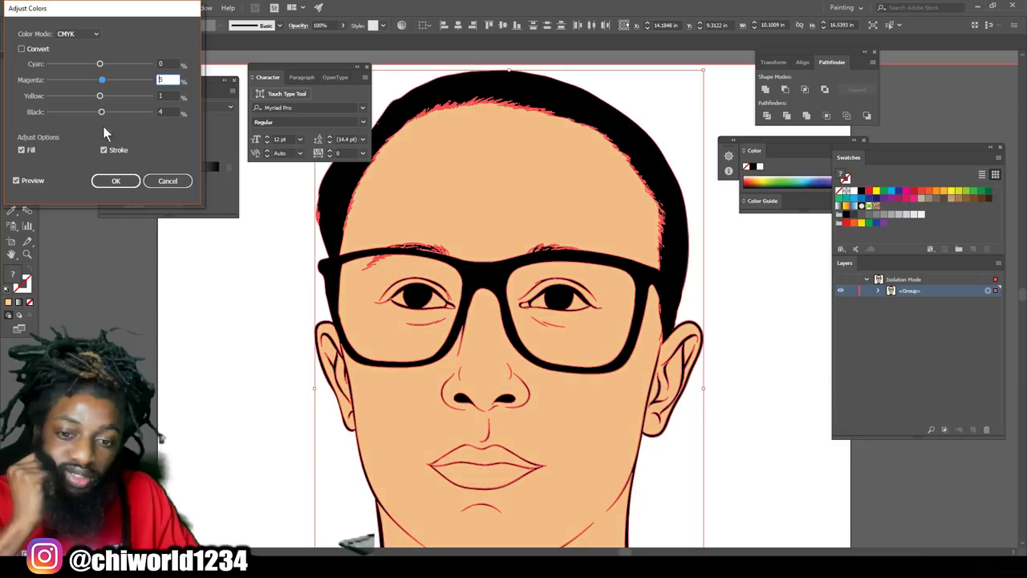
left_click_drag(102, 112, 100, 112)
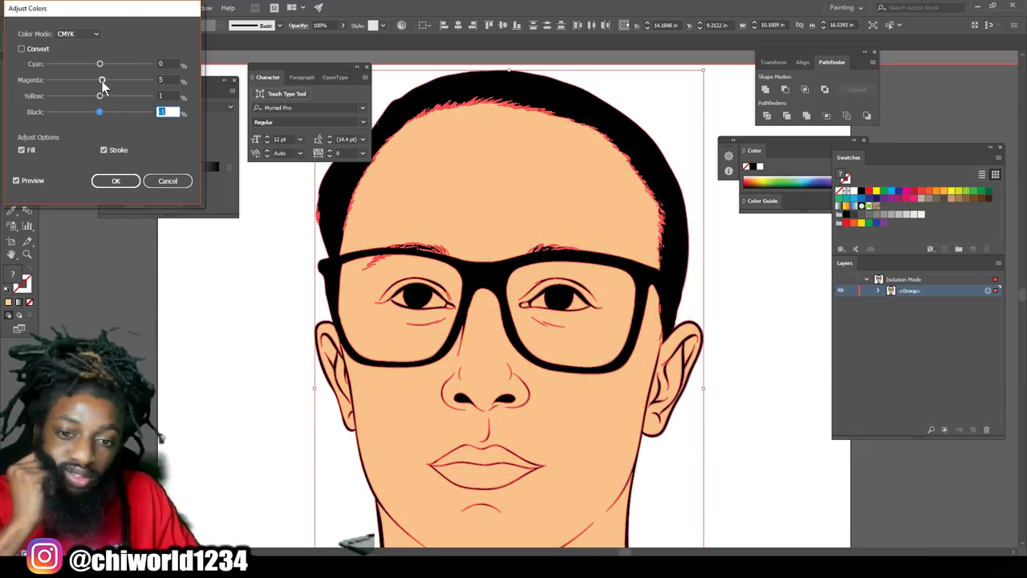
left_click_drag(102, 80, 100, 81)
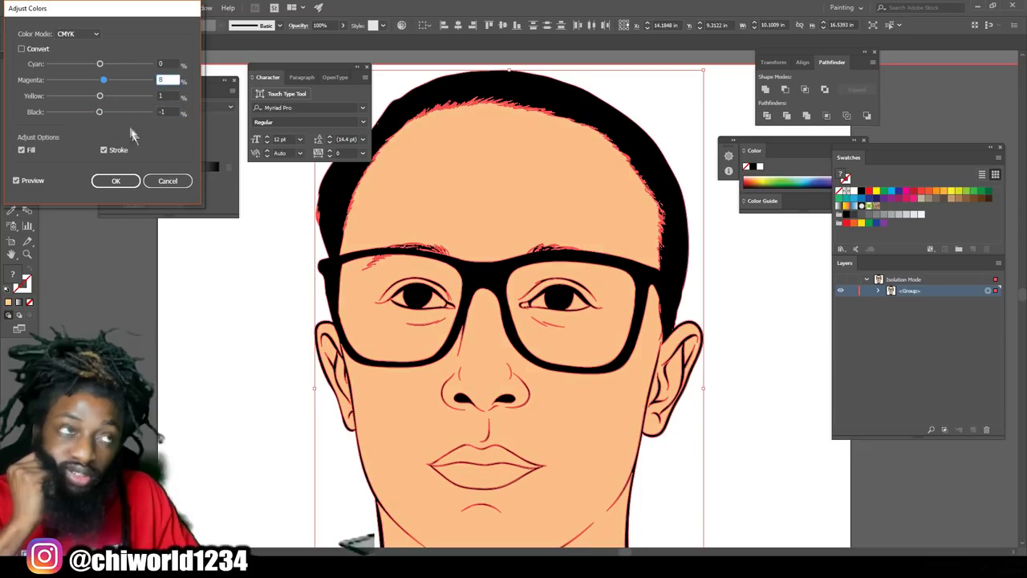
left_click(117, 182)
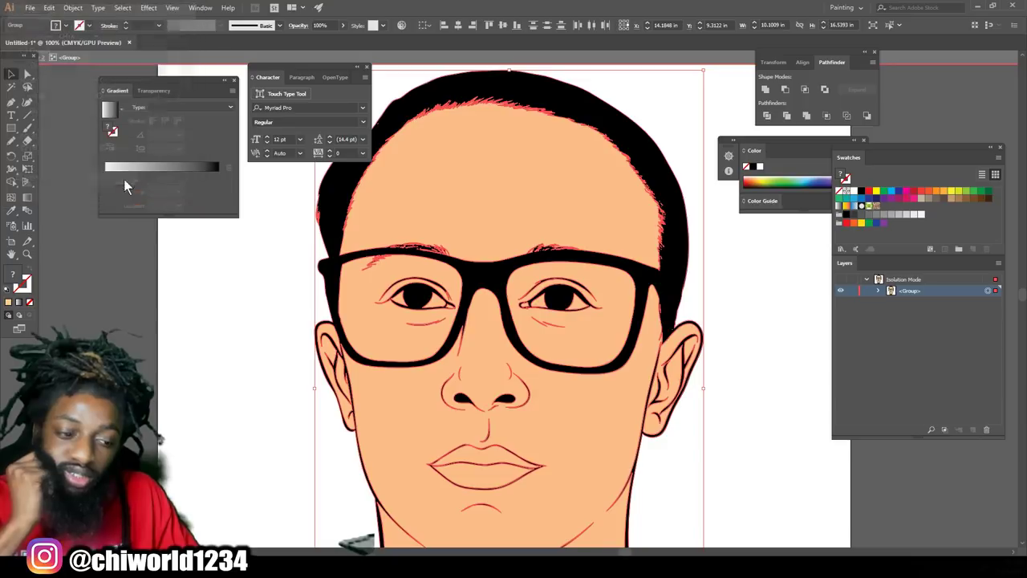
left_click(208, 316)
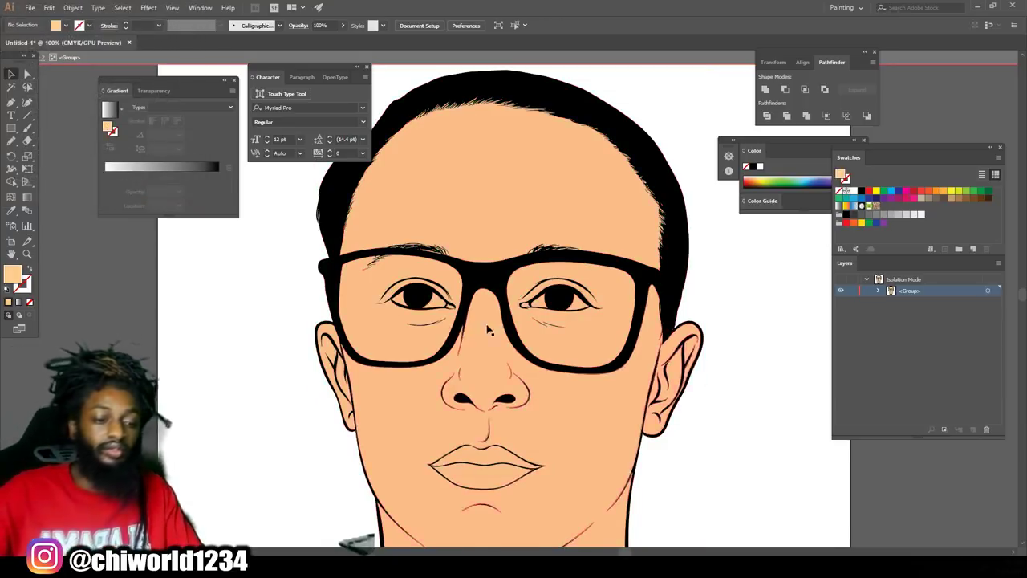
Examine the adjusted skin tone across the portrait and up close around the glasses, eyebrows and hairline
key("ctrl+minus")
key("ctrl+minus")
key("ctrl+minus")
key("ctrl+plus")
key("ctrl+plus")
key("ctrl+plus")
key("ctrl+plus")
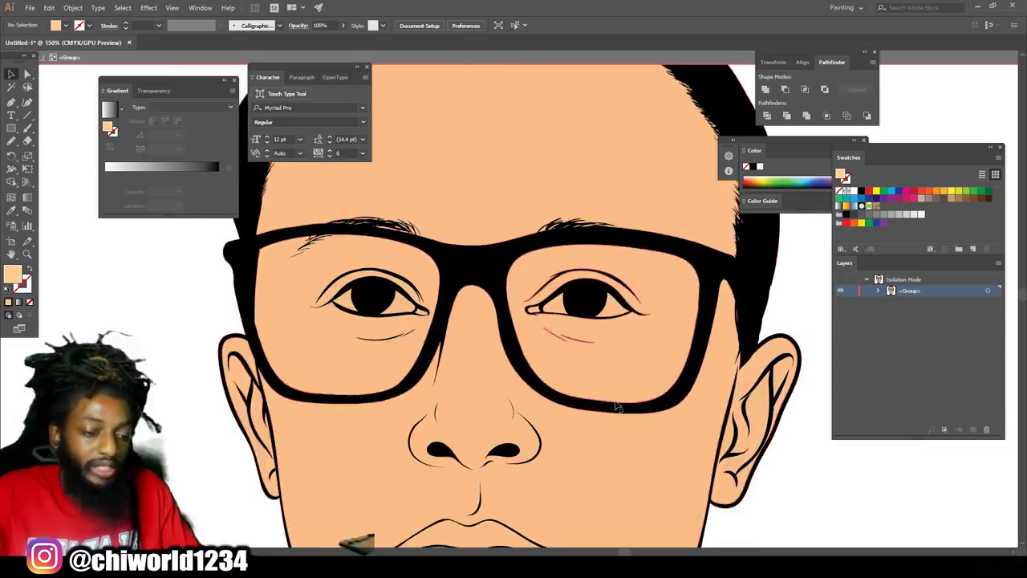
scroll(617, 403, "up", 3)
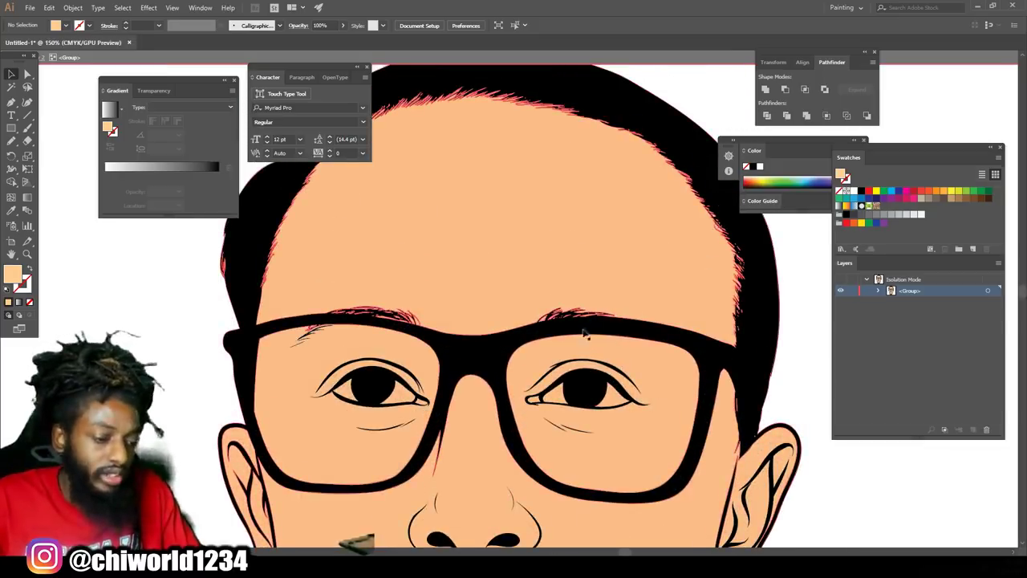
Leave isolation mode and lock the black line-art paths inside the Layer 2 group
double_click(814, 331)
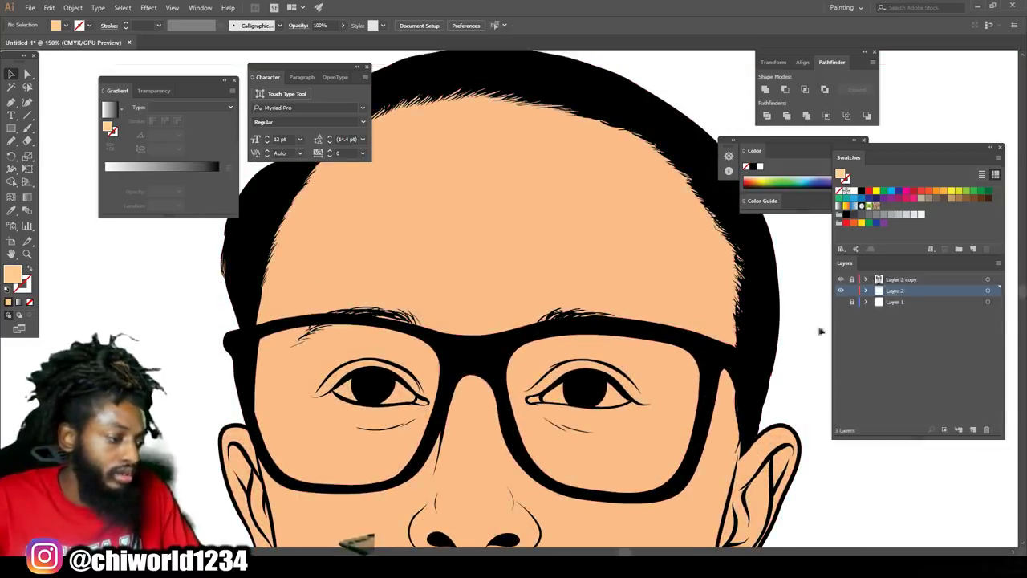
left_click(866, 291)
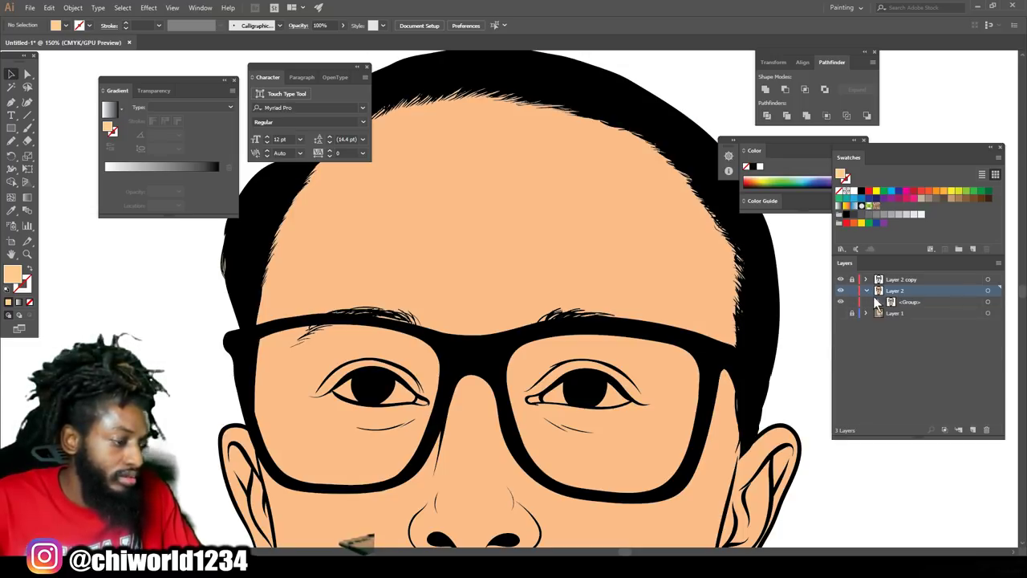
left_click(877, 301)
scroll(881, 309, "down", 5)
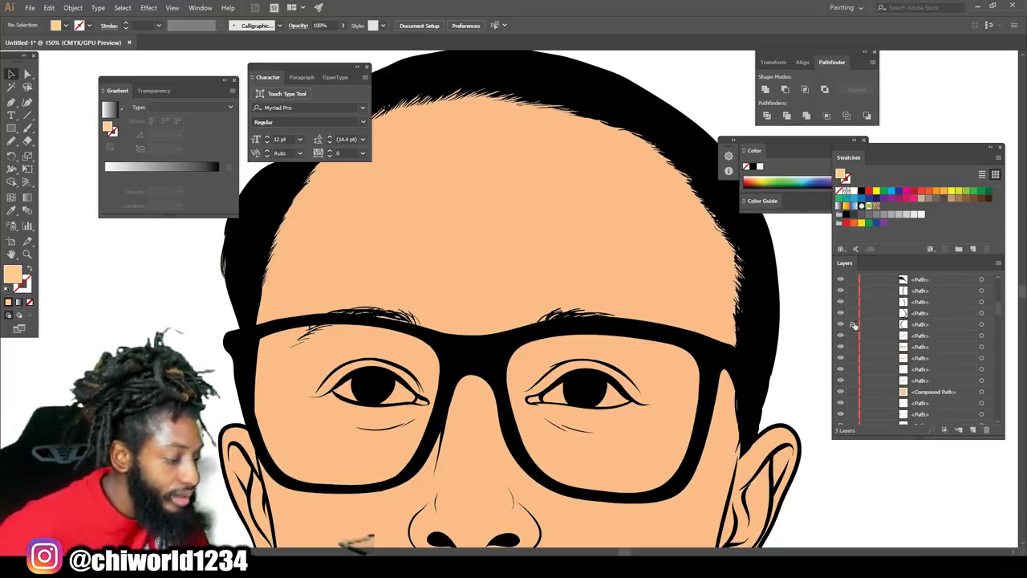
scroll(855, 305, "up", 5)
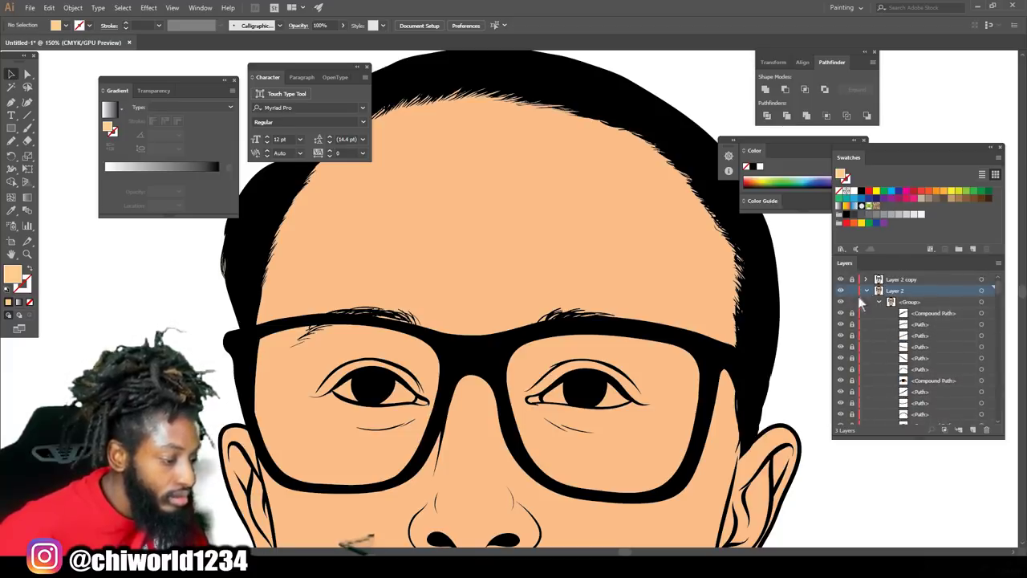
left_click(866, 290)
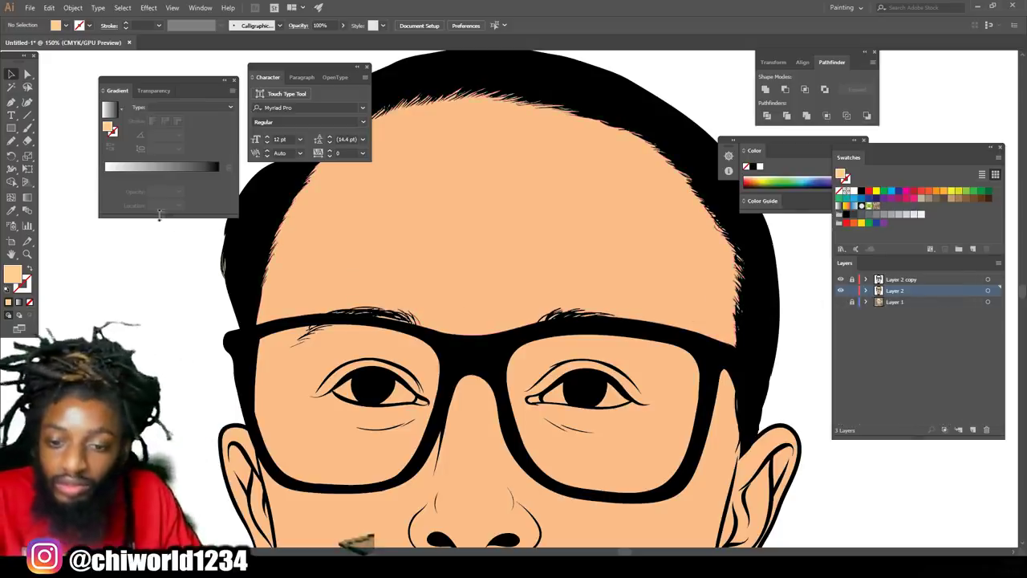
Isolate the Layer 2 group and remove the small peach sliver at the outer edge of the left-hand hair
scroll(158, 246, "up", 1)
scroll(158, 246, "up", 2)
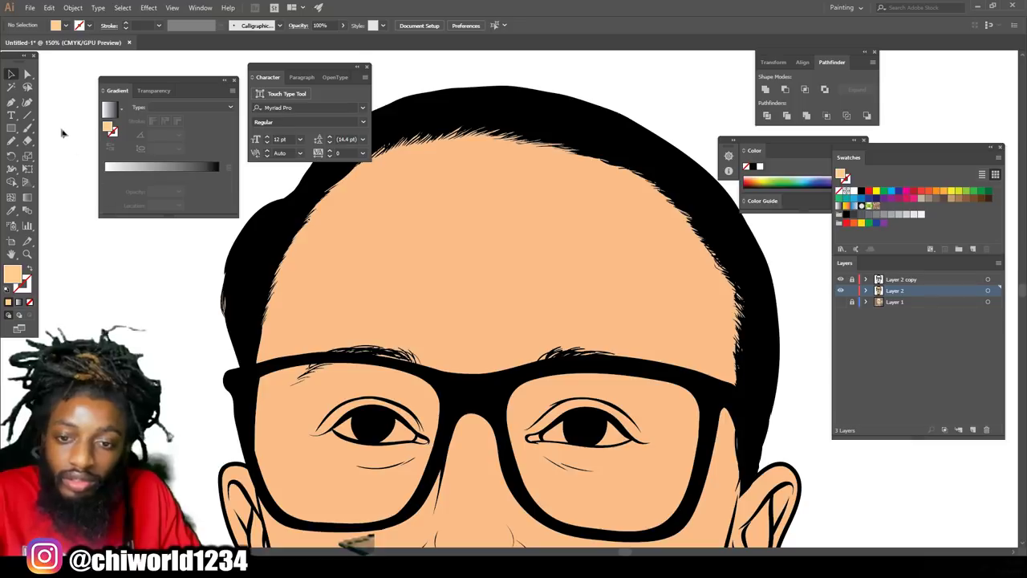
left_click(234, 279)
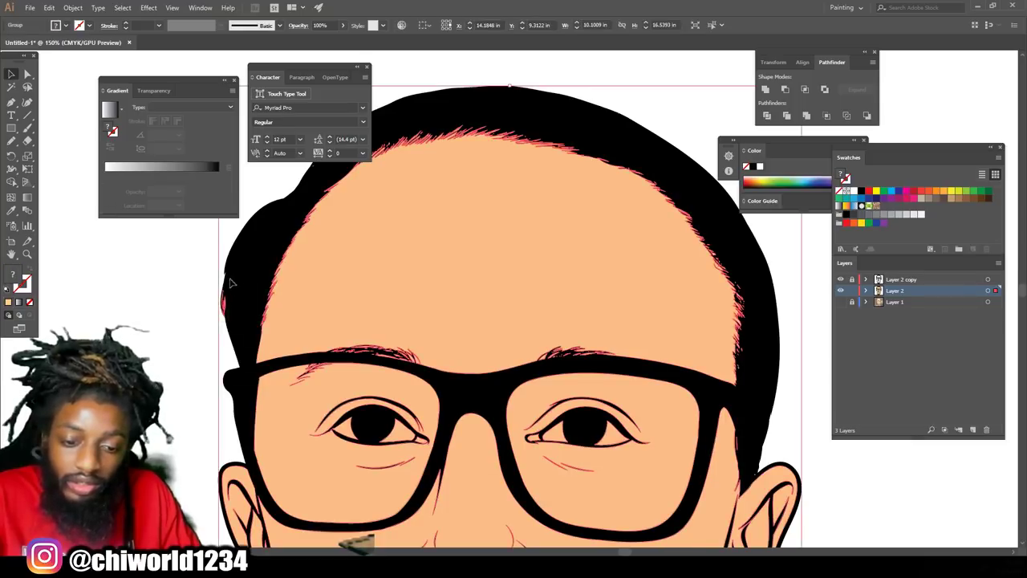
right_click(231, 279)
left_click(261, 357)
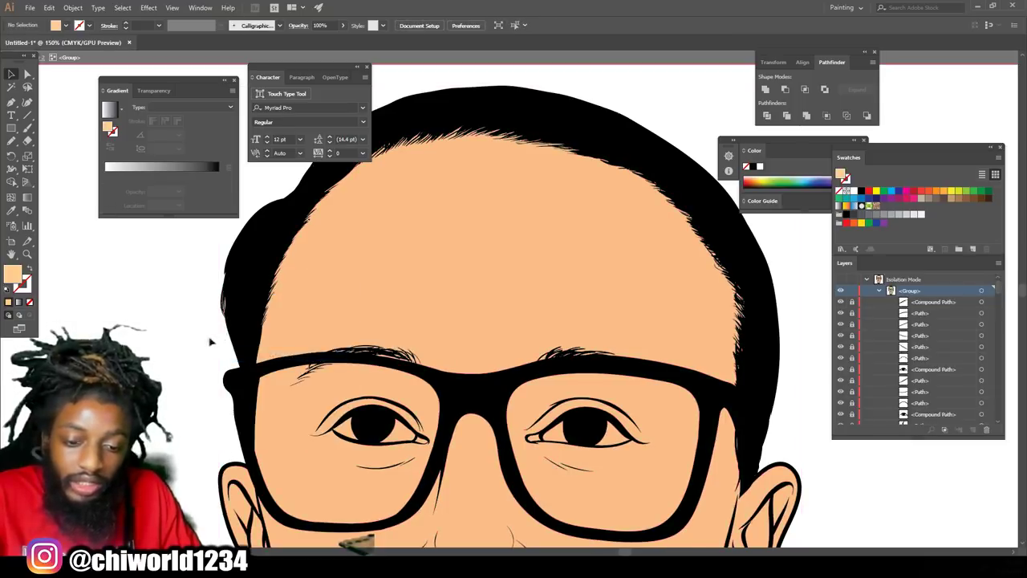
left_click(230, 295)
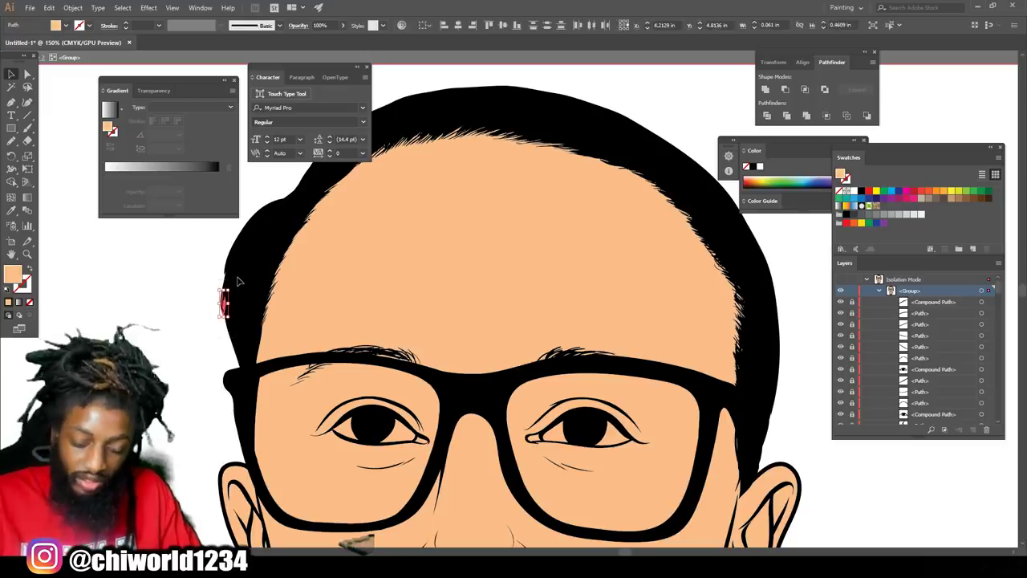
left_click(335, 305)
Fill the skin pieces inside the right-hand glasses lens with the golden orange swatch
scroll(561, 377, "down", 2)
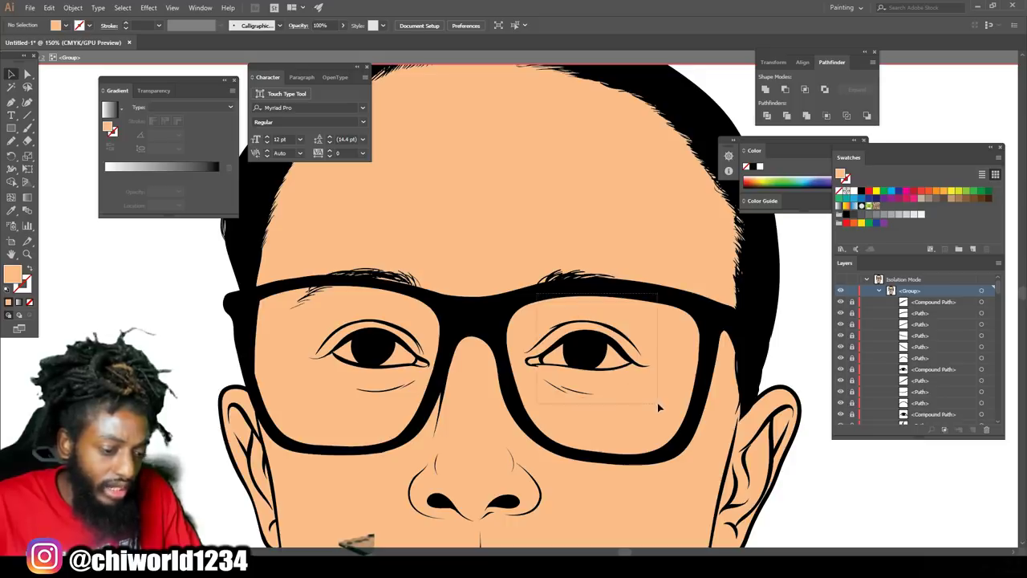
left_click_drag(660, 412, 666, 409)
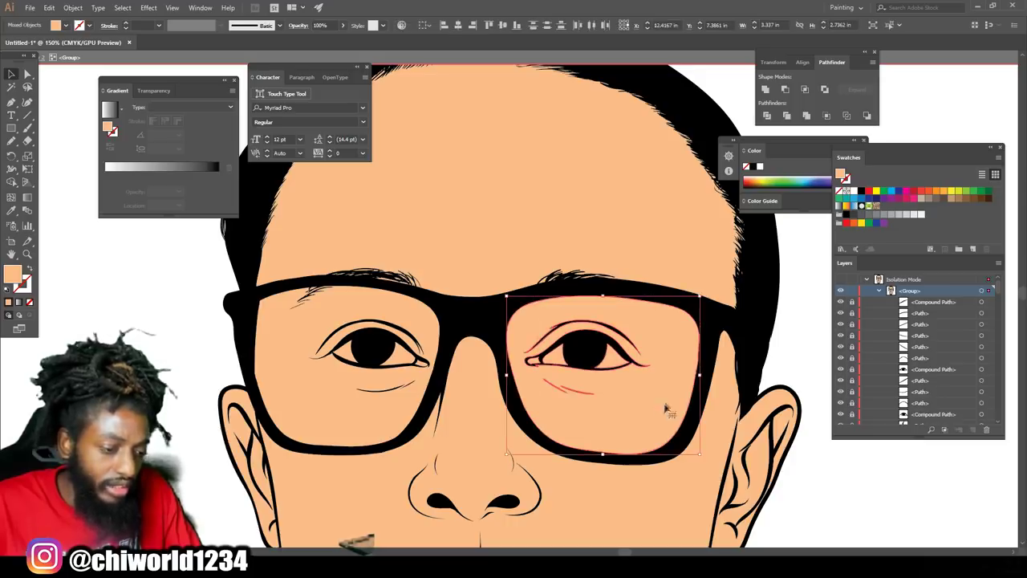
left_click(945, 191)
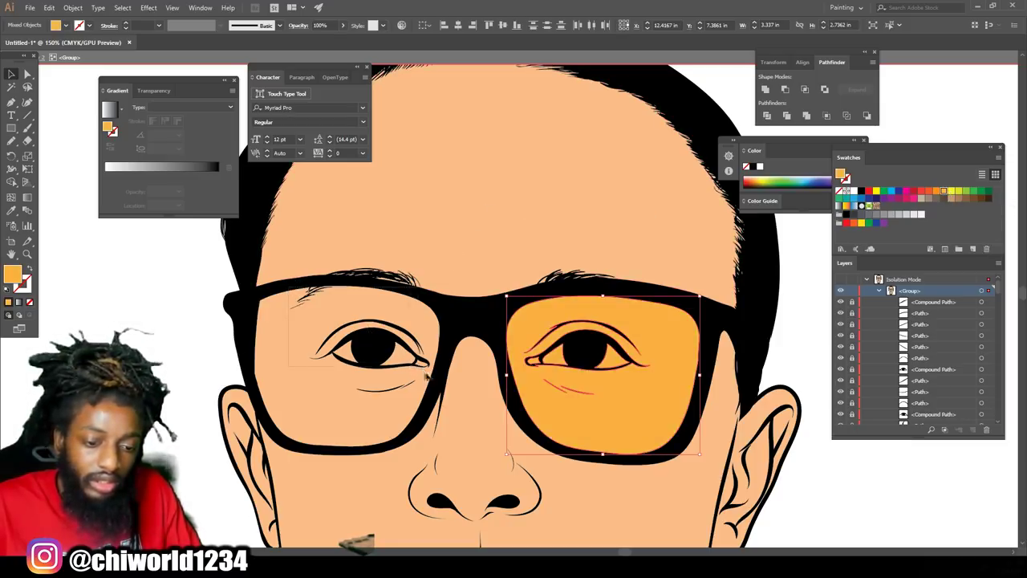
Try to fill the skin pieces inside the left-hand lens with golden orange, then undo the fill and clear the selection
left_click(431, 396)
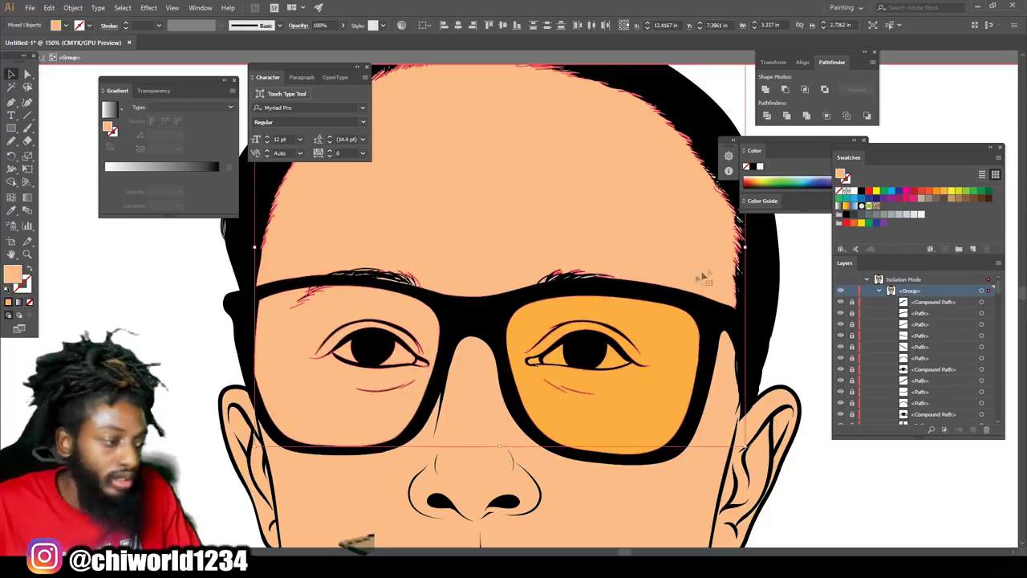
left_click(945, 193)
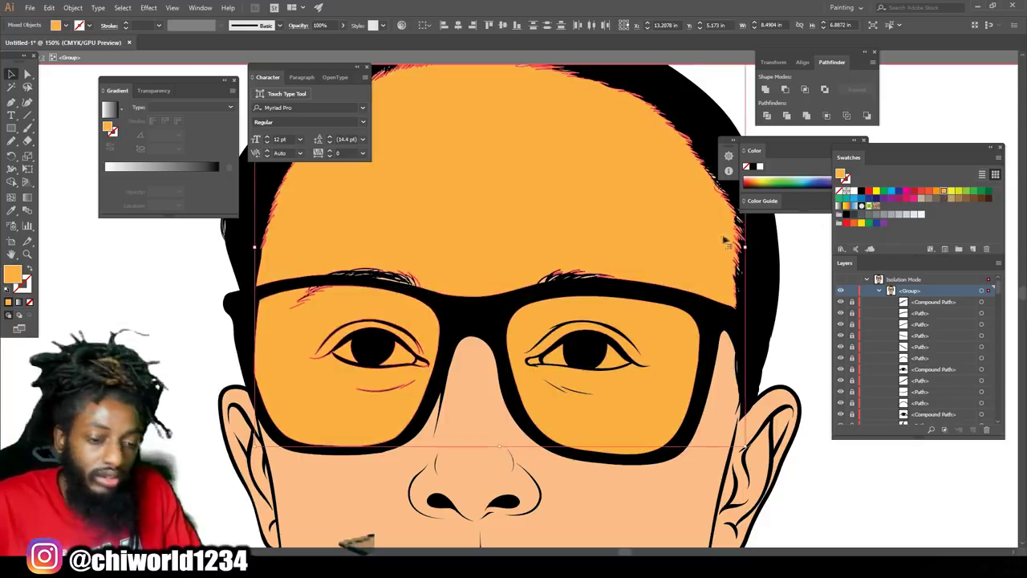
key("ctrl+z")
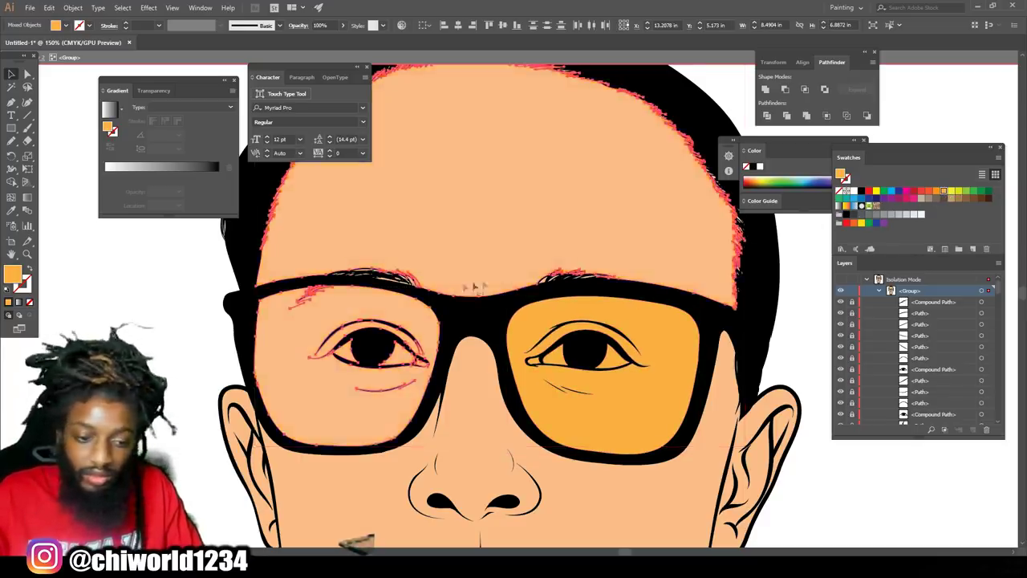
left_click(298, 288)
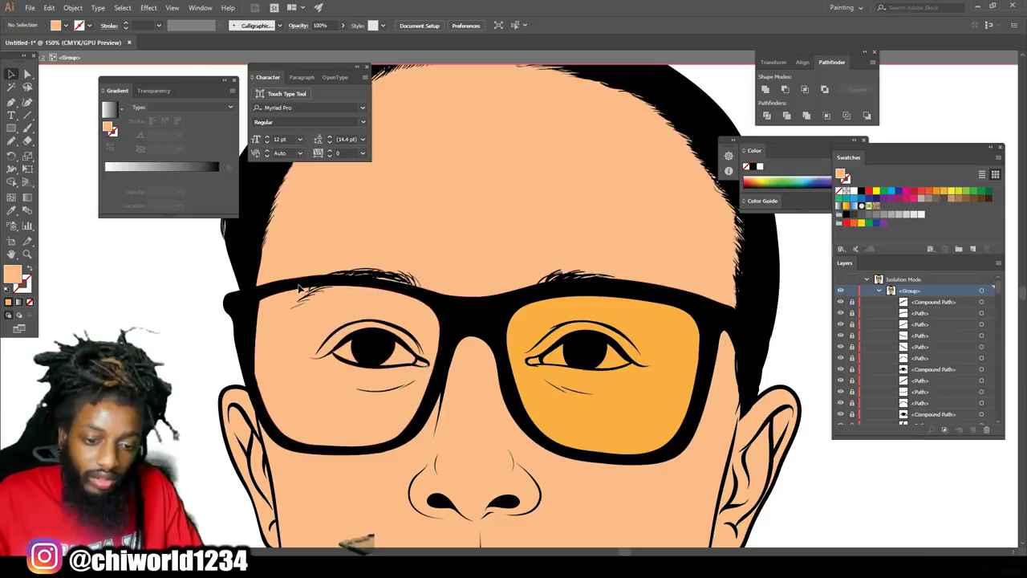
left_click_drag(425, 393, 427, 394)
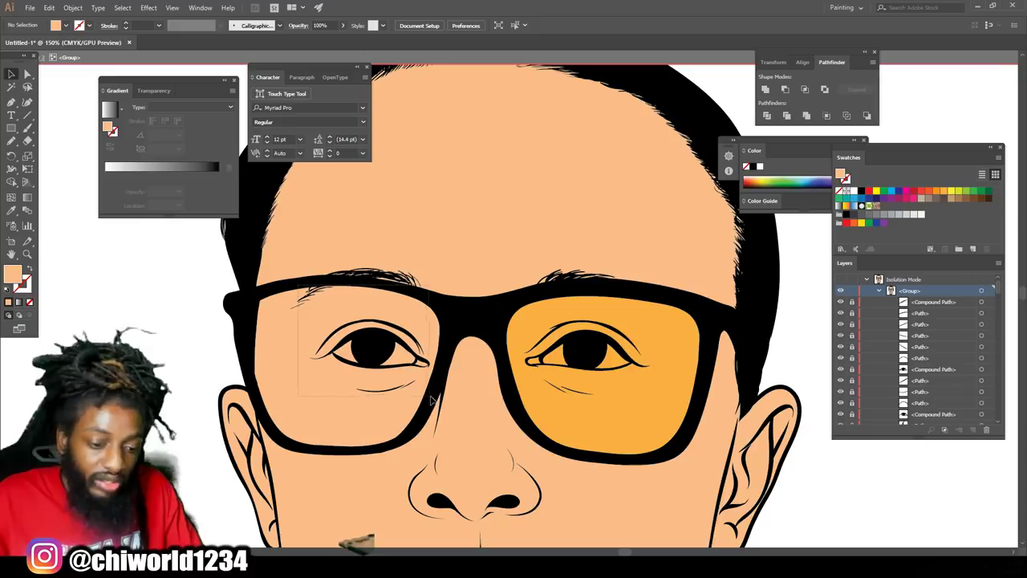
left_click_drag(431, 399, 431, 399)
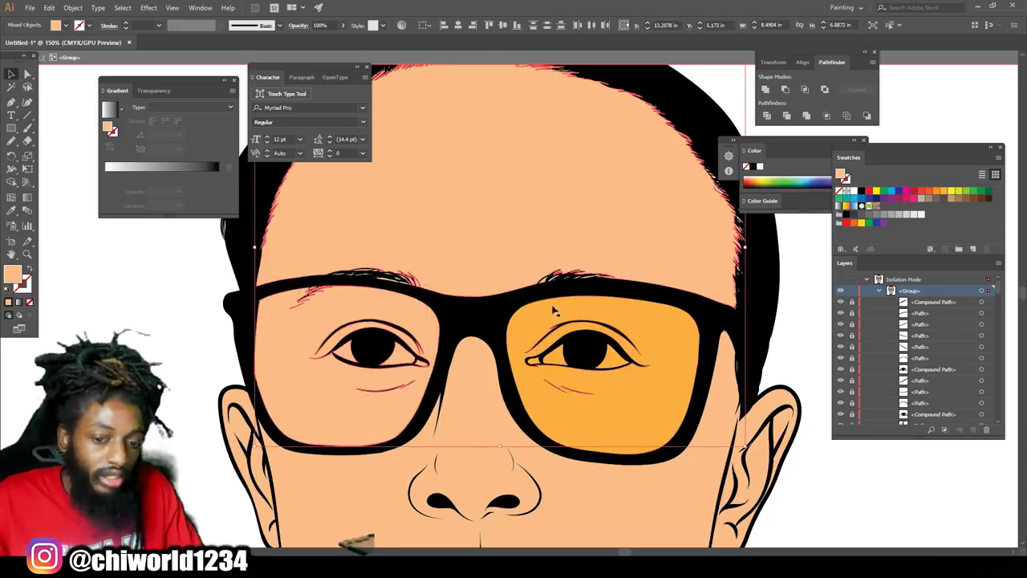
key("ctrl+shift+a")
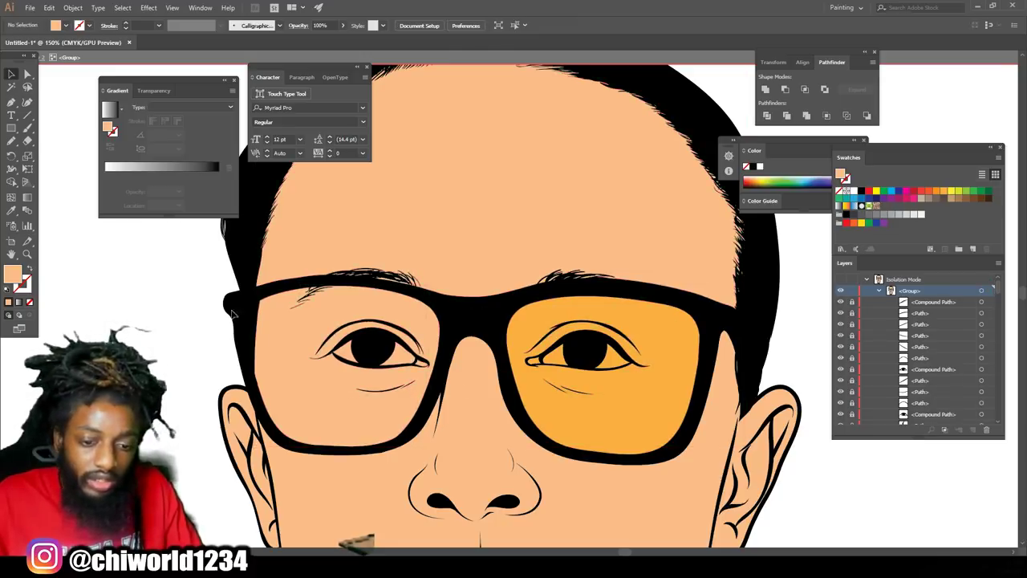
left_click(285, 340)
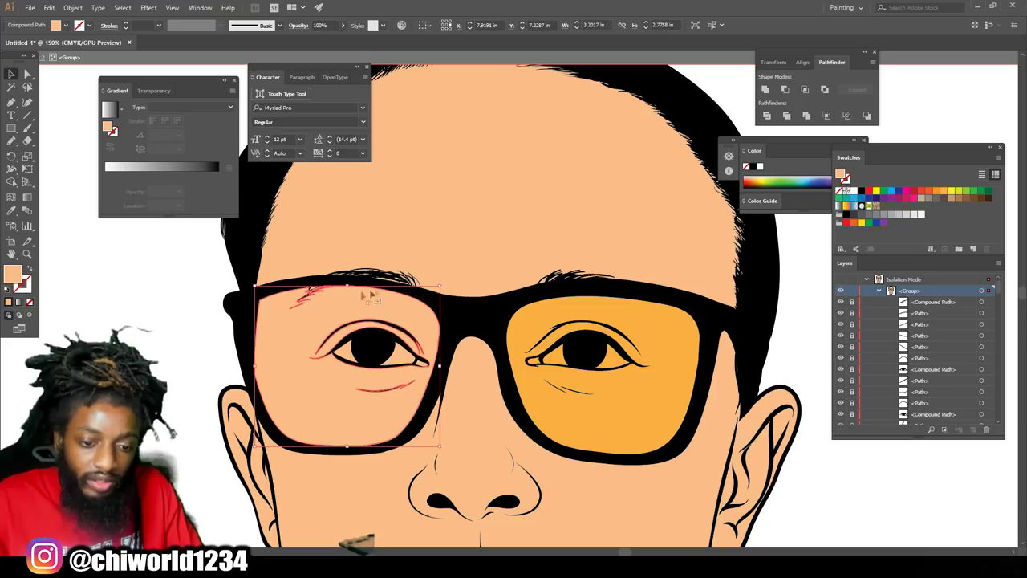
key("ctrl+shift+a")
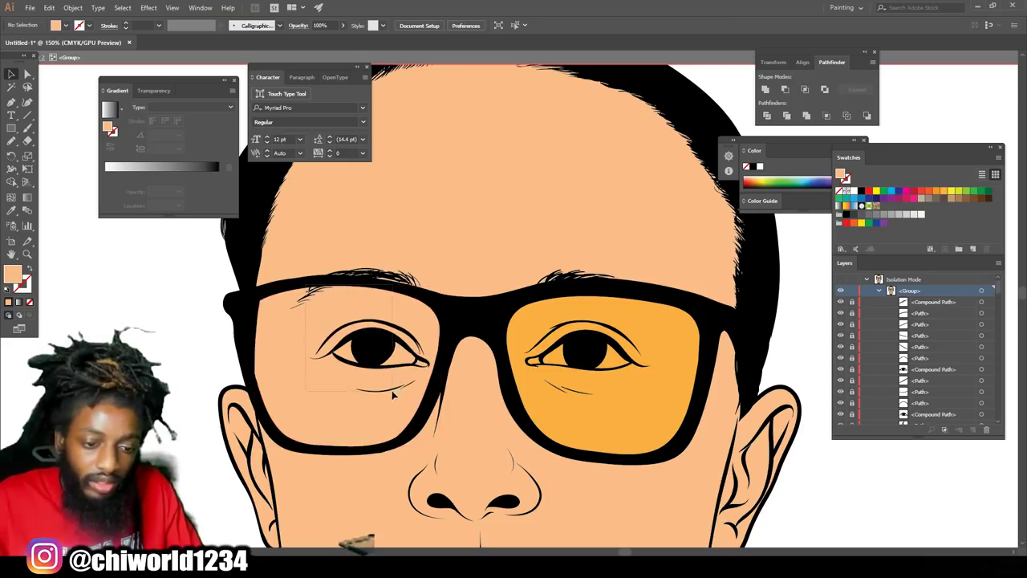
Fill the skin pieces inside the left-hand lens and the inner corner of that eye with golden orange
left_click_drag(385, 398, 387, 399)
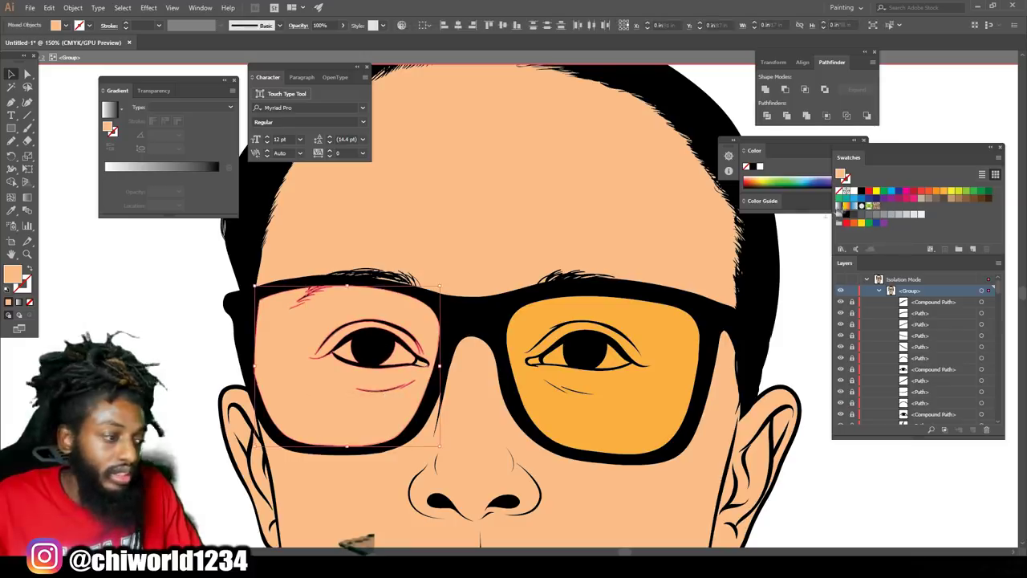
left_click(946, 191)
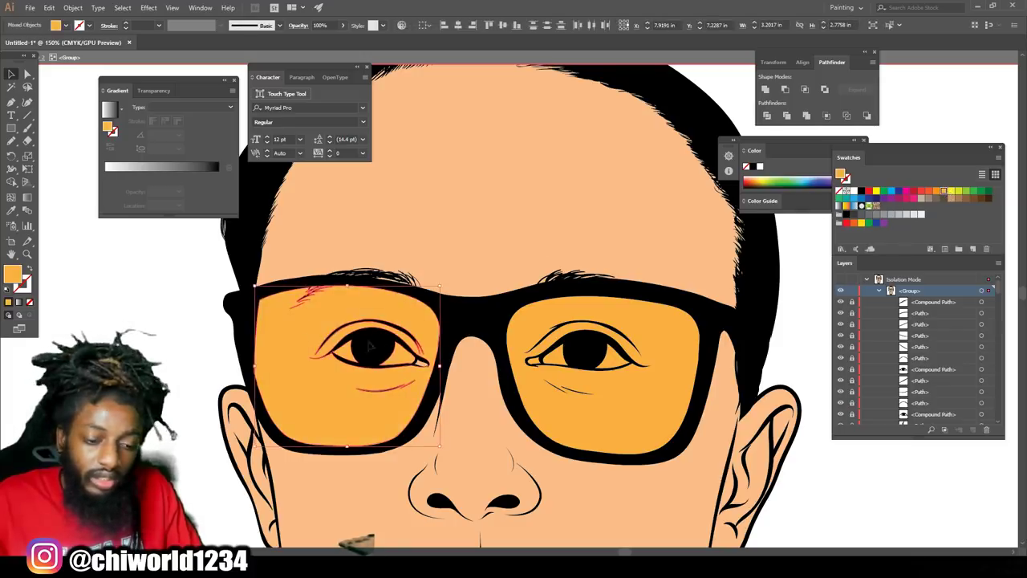
left_click(419, 366)
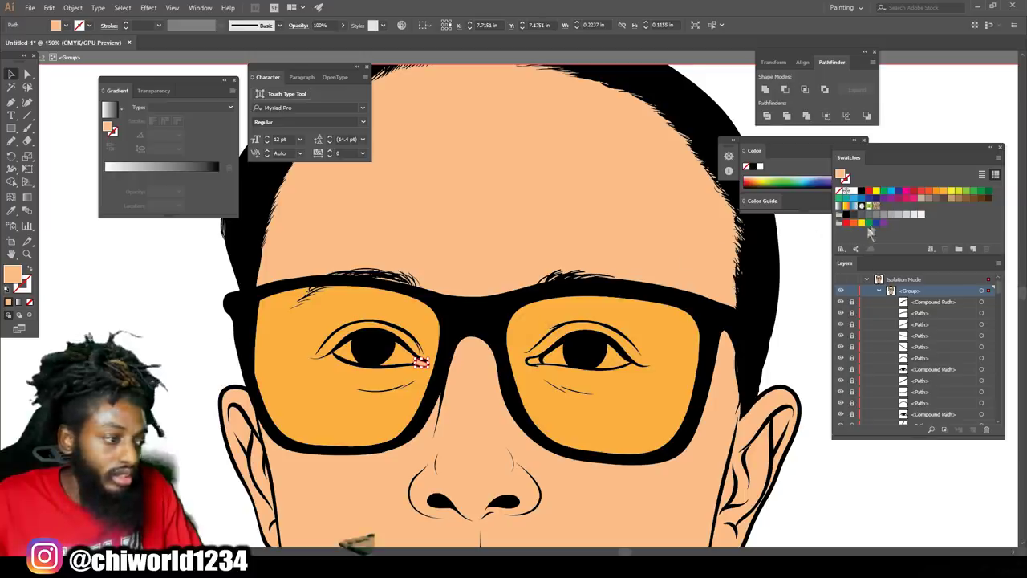
left_click(946, 192)
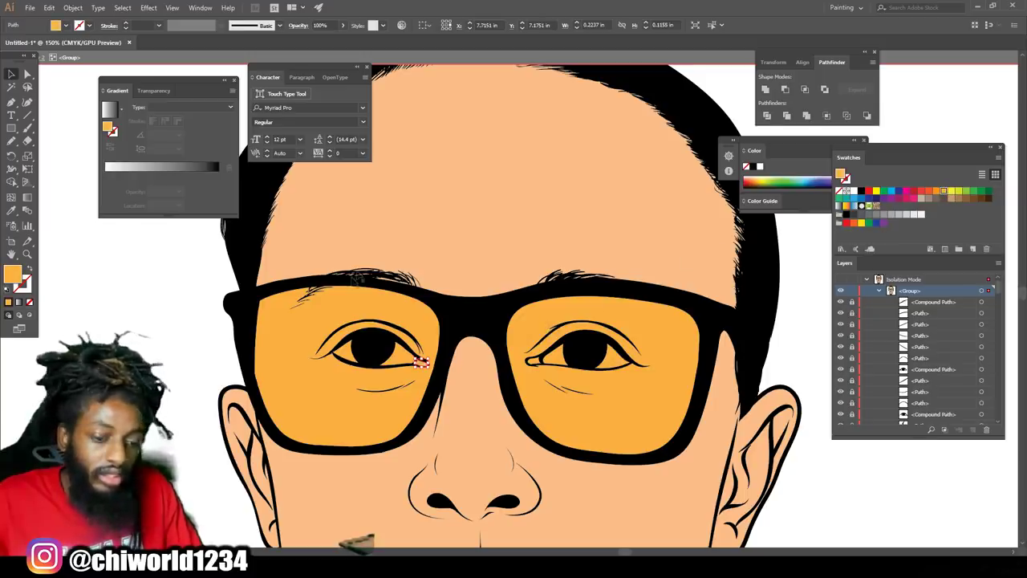
Fill the upper lip with a muted coral red at about hue 5°, saturation 51% and brightness 86%
key("ctrl+shift+a")
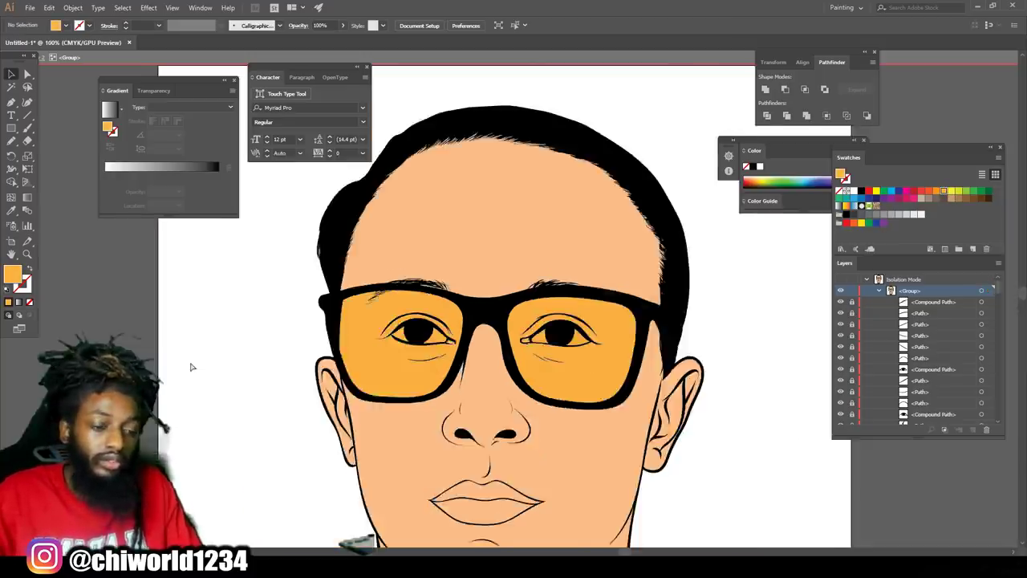
key("ctrl+minus")
key("ctrl+minus")
key("ctrl+minus")
scroll(422, 417, "down", 3)
key("ctrl+plus")
key("ctrl+plus")
key("ctrl+plus")
key("ctrl+plus")
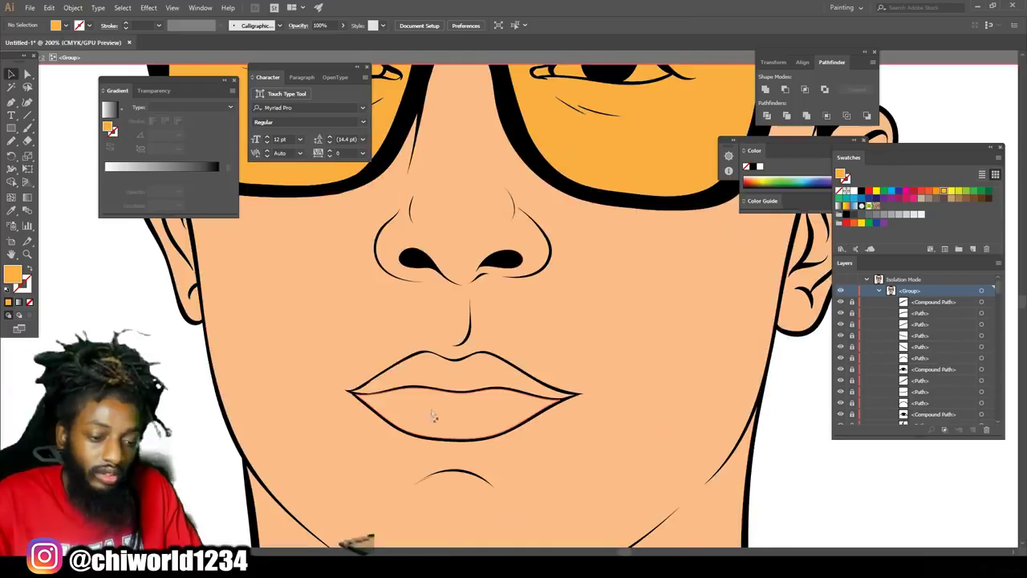
left_click(458, 374)
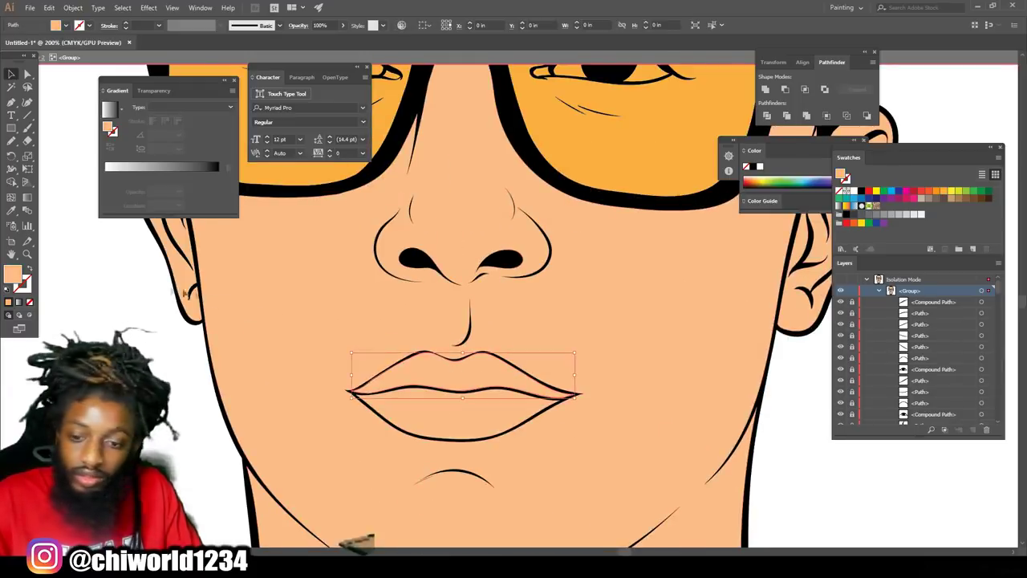
double_click(14, 276)
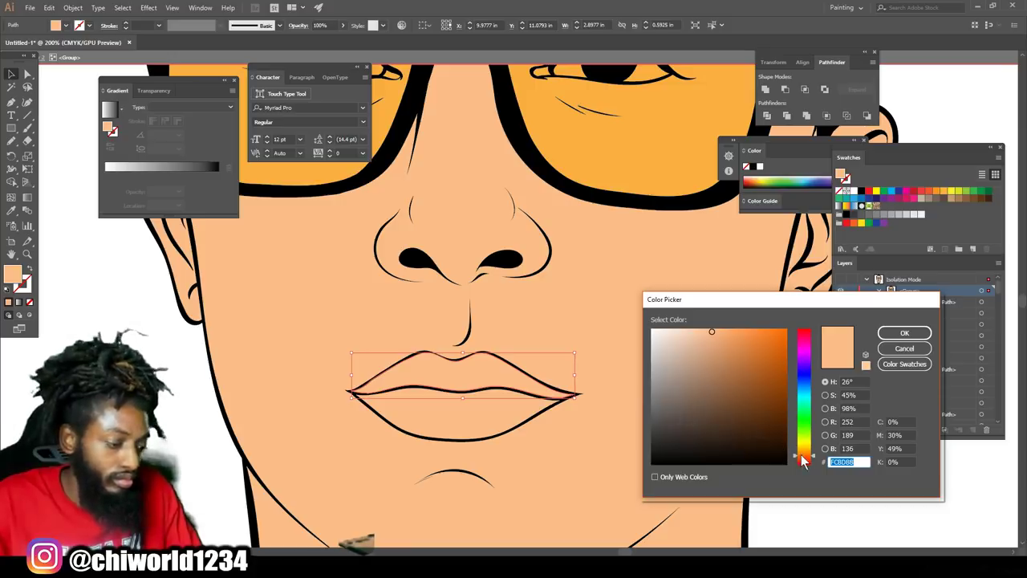
left_click_drag(802, 455, 802, 464)
left_click_drag(714, 334, 719, 347)
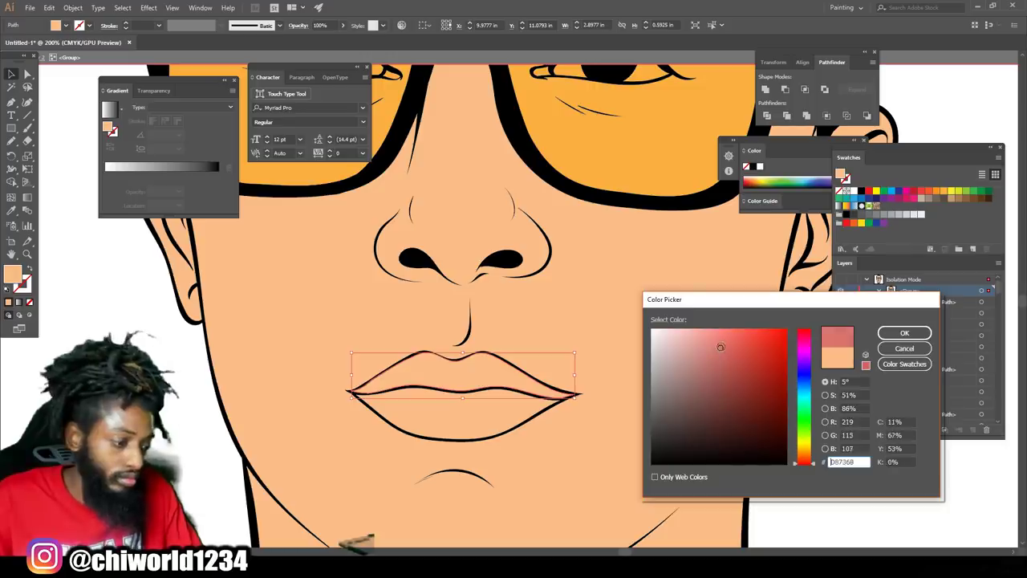
left_click(904, 334)
Fill the lower lip with a lighter pink than the upper lip
left_click(520, 409)
double_click(13, 274)
left_click(904, 332)
Fill the recessed inner pieces between the neck drips with a dark reddish brown and leave isolation mode
scroll(511, 242, "down", 4)
double_click(355, 452)
scroll(512, 345, "up", 3)
right_click(672, 370)
left_click(727, 447)
left_click_drag(326, 375, 648, 511)
double_click(13, 274)
left_click(766, 431)
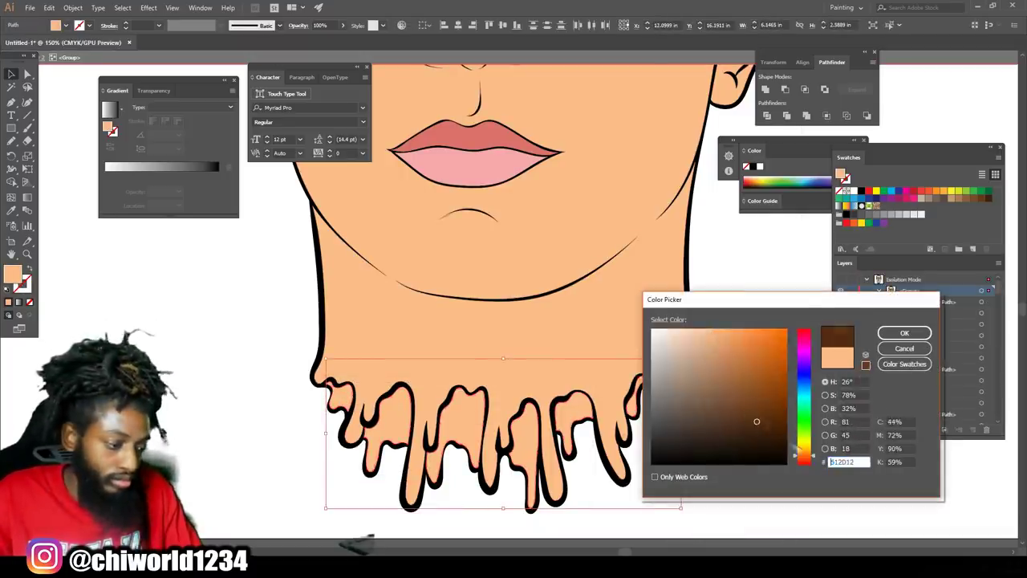
left_click(855, 332)
key("ctrl+minus")
key("ctrl+minus")
key("ctrl+minus")
scroll(698, 407, "up", 2)
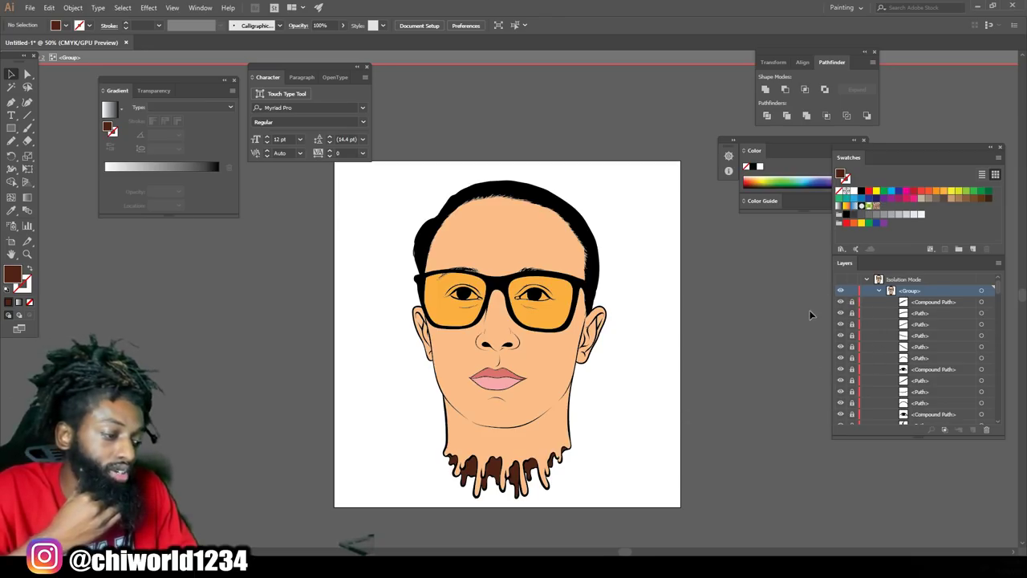
key("Escape")
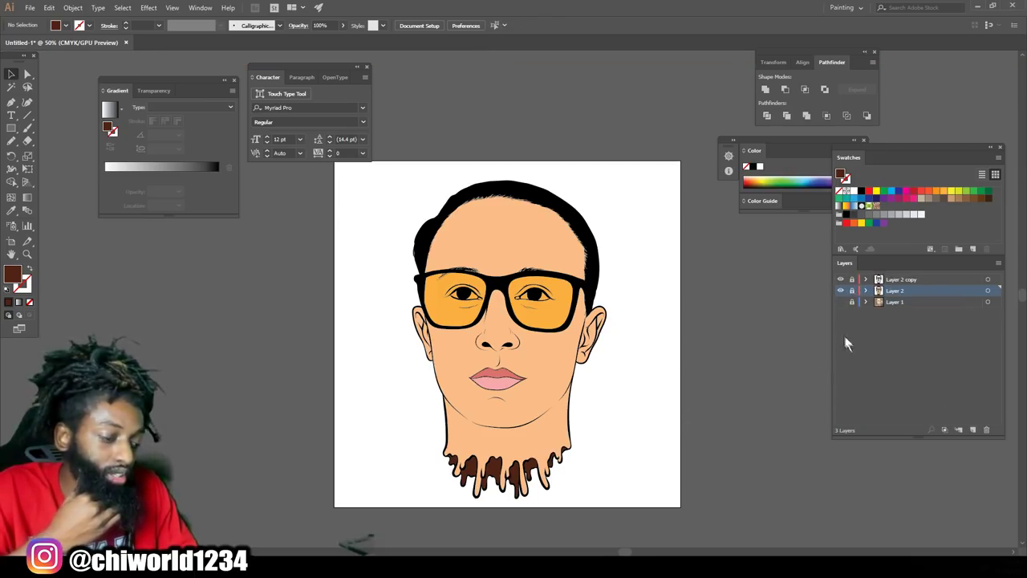
Add a new layer above Layer 2 and set the fill to a terracotta brown derived from the sampled face skin colour
left_click(973, 426)
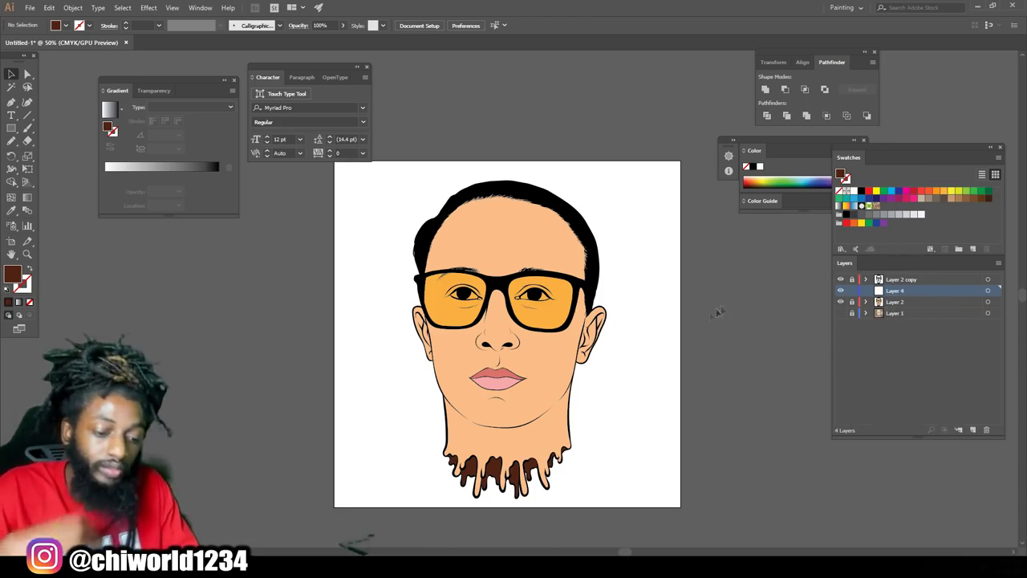
left_click(13, 211)
left_click(461, 363)
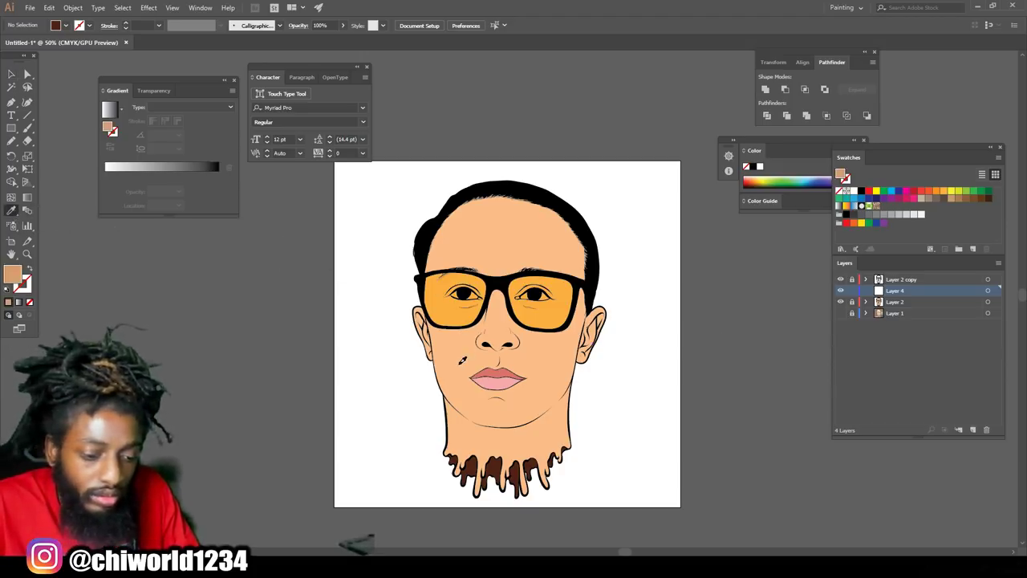
double_click(18, 277)
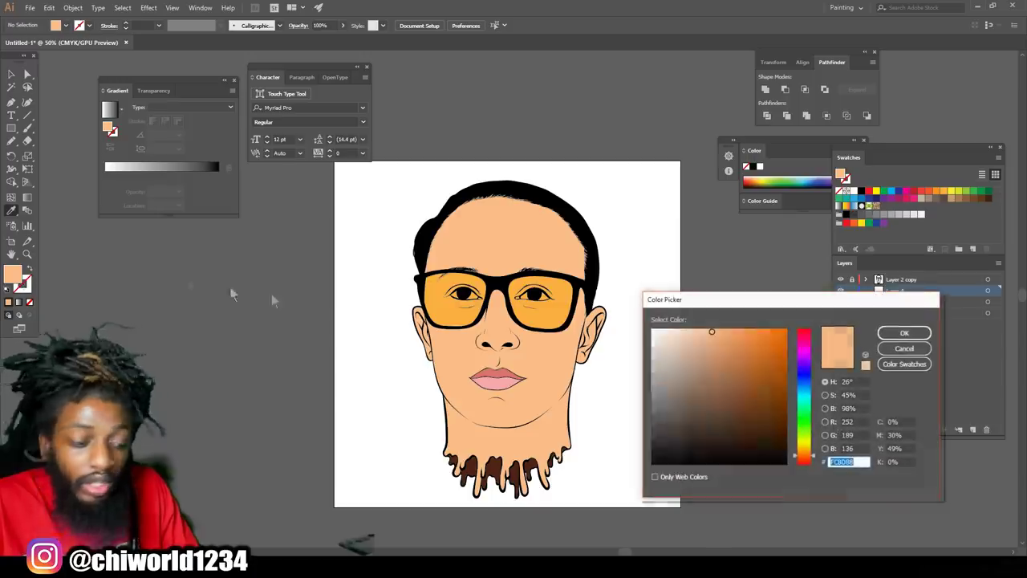
left_click(721, 378)
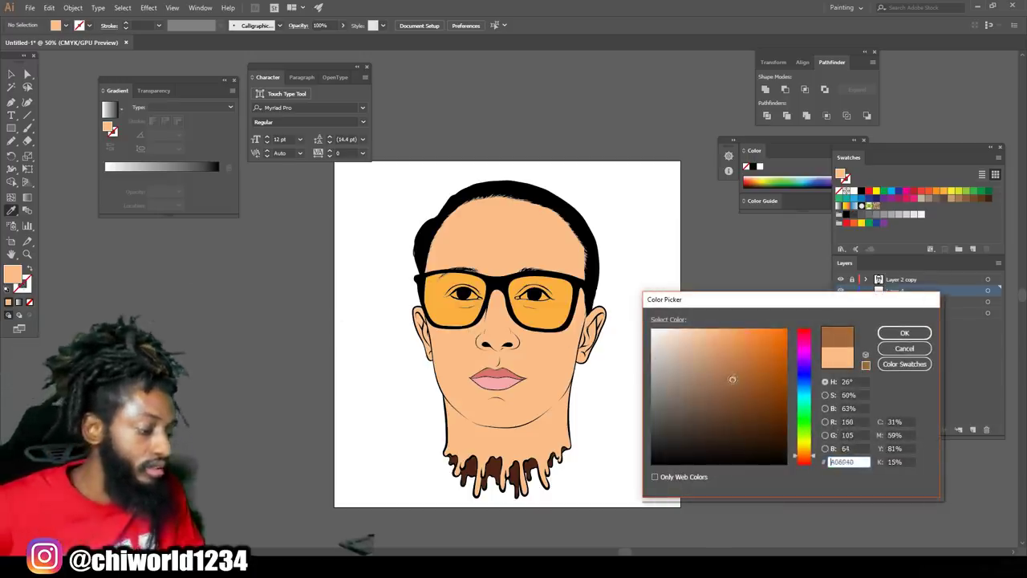
left_click_drag(722, 378, 721, 378)
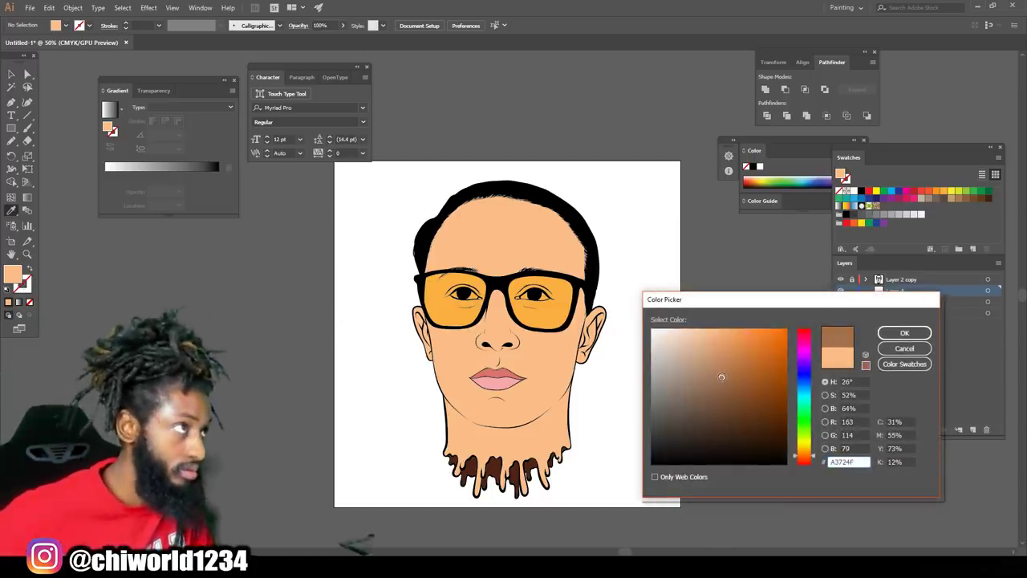
left_click_drag(802, 458, 803, 462)
left_click_drag(721, 375, 724, 372)
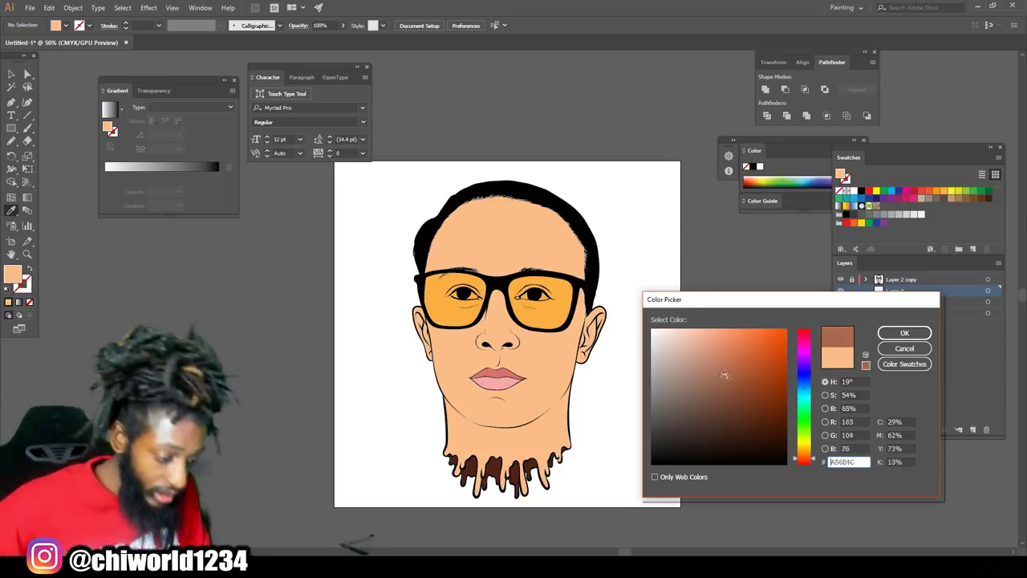
left_click(724, 365)
left_click(727, 367)
left_click(904, 332)
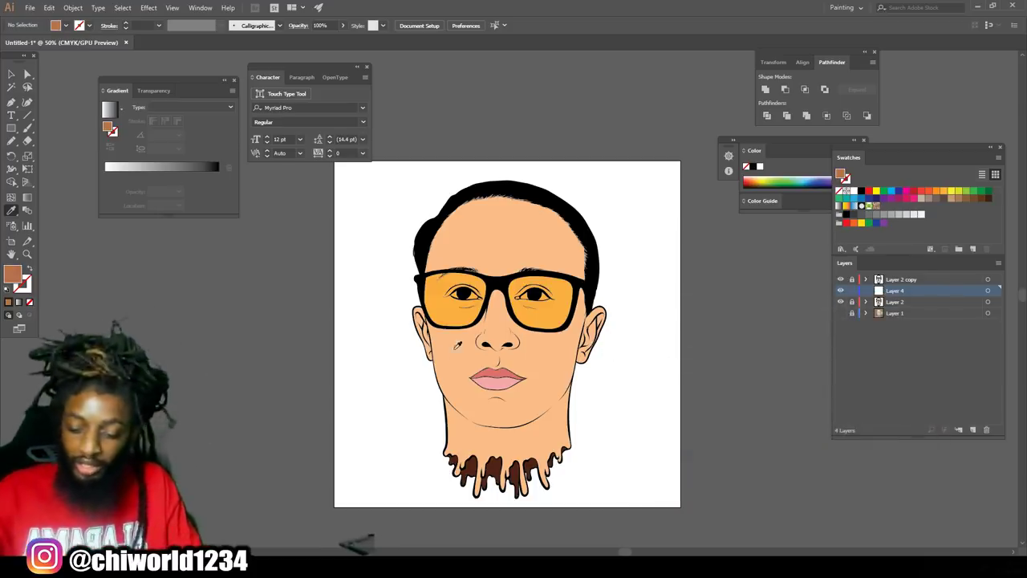
Draw a closed terracotta shadow shape with the Pencil tool across the nose tip, both nostril wings and the underside of the nose
left_click(12, 141)
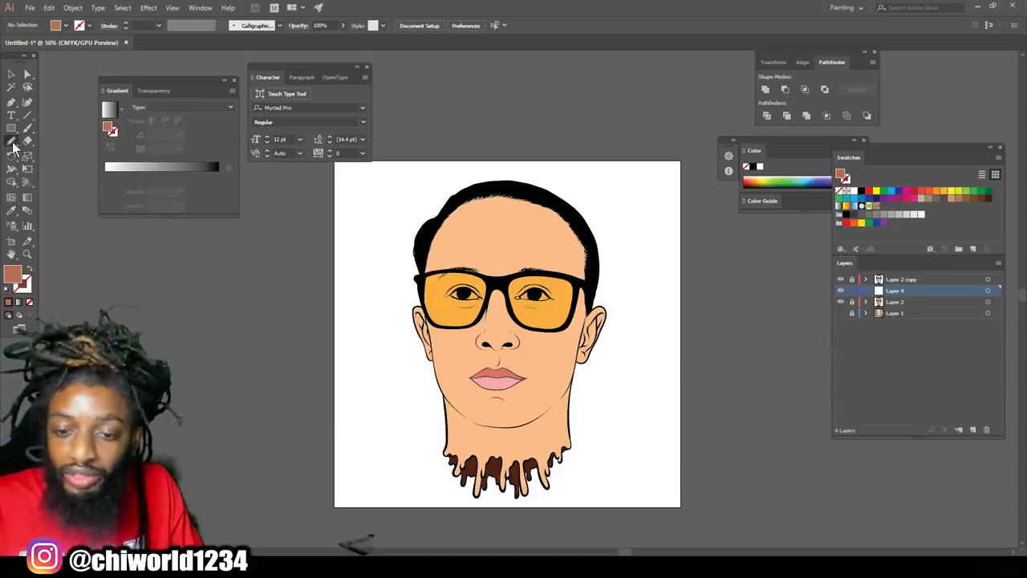
left_click(26, 285)
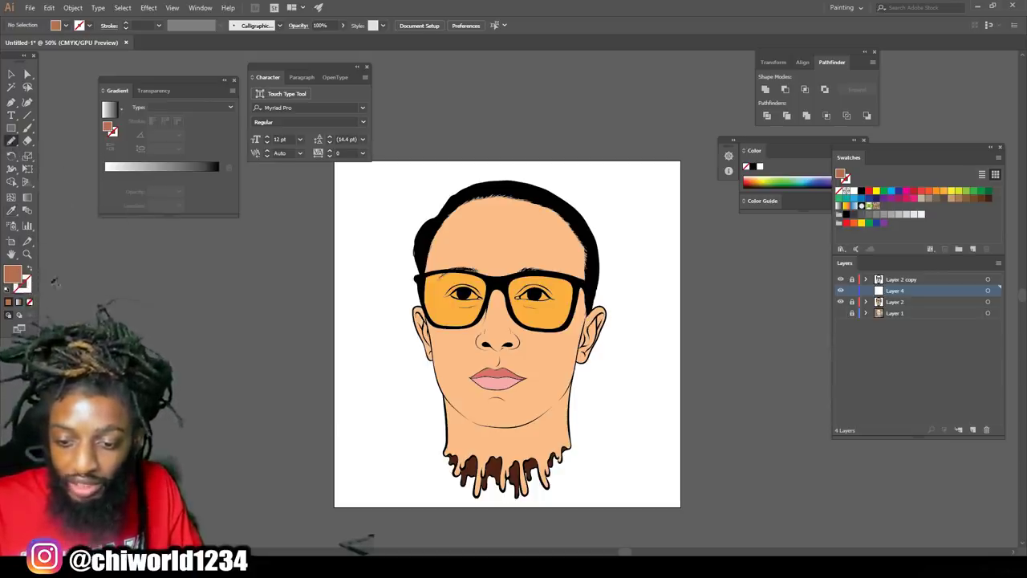
key("ctrl+plus")
key("ctrl+plus")
key("ctrl+plus")
key("ctrl+plus")
key("ctrl+plus")
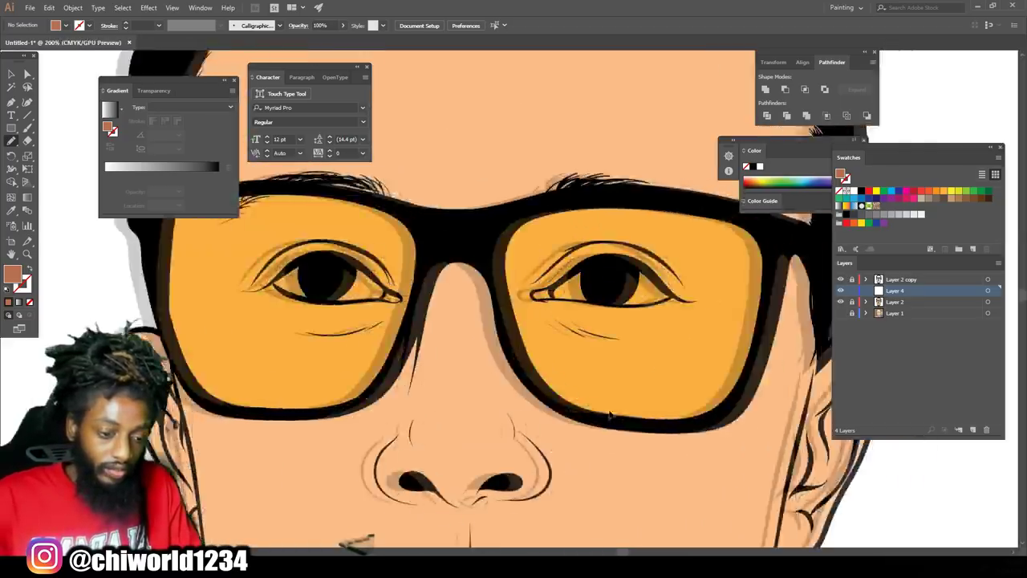
key("ctrl+plus")
key("ctrl+plus")
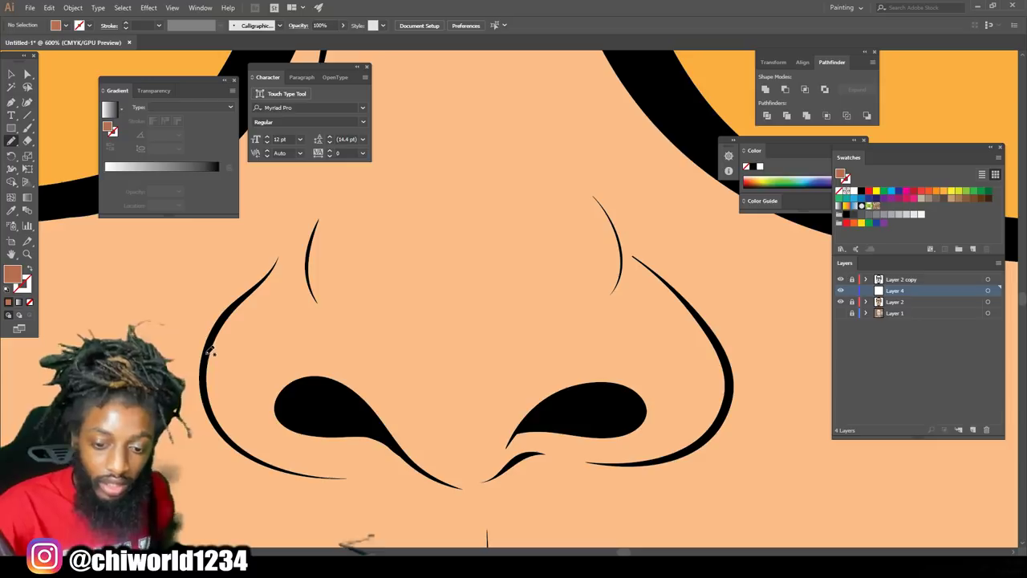
mouse_move(257, 380)
left_mouse_down()
mouse_move(304, 374)
mouse_move(332, 337)
mouse_move(318, 319)
left_mouse_up()
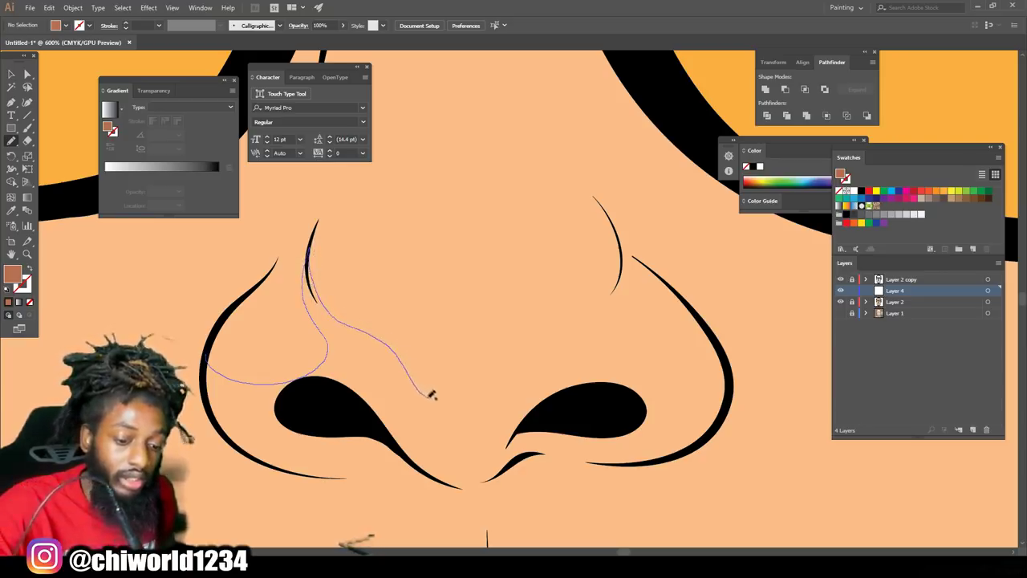
mouse_move(529, 327)
left_mouse_down()
mouse_move(608, 283)
mouse_move(619, 229)
mouse_move(627, 266)
mouse_move(604, 347)
mouse_move(610, 363)
mouse_move(660, 384)
mouse_move(695, 383)
mouse_move(715, 370)
mouse_move(721, 343)
mouse_move(728, 393)
mouse_move(694, 446)
mouse_move(594, 441)
left_mouse_up()
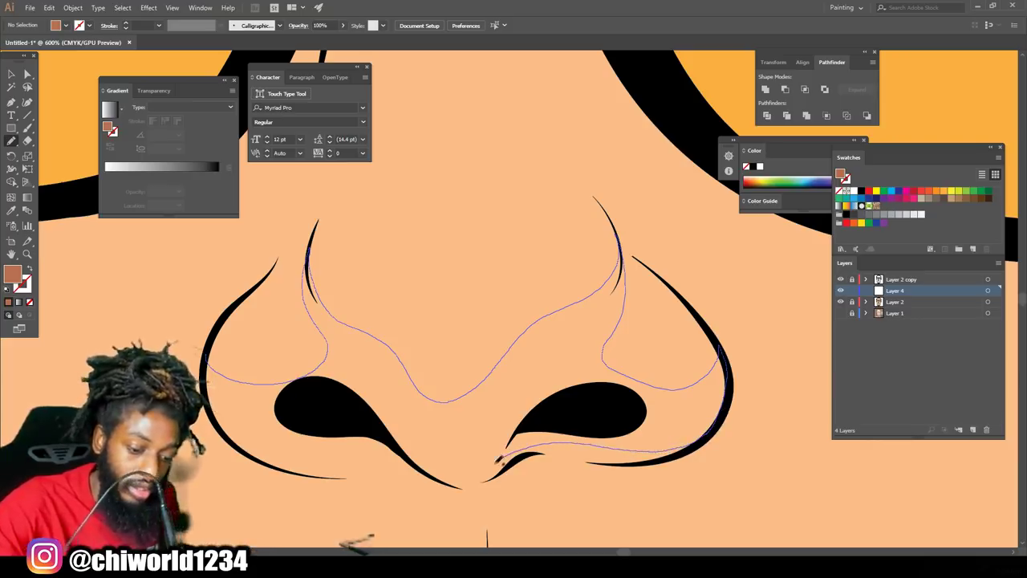
mouse_move(441, 463)
left_mouse_down()
mouse_move(366, 394)
mouse_move(333, 383)
mouse_move(388, 443)
left_mouse_up()
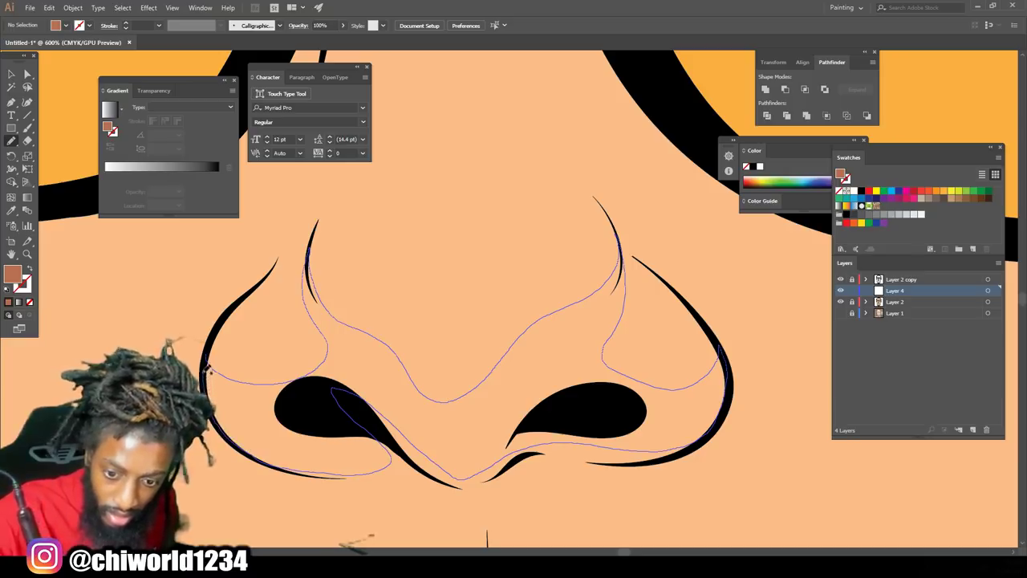
left_click_drag(208, 369, 208, 371)
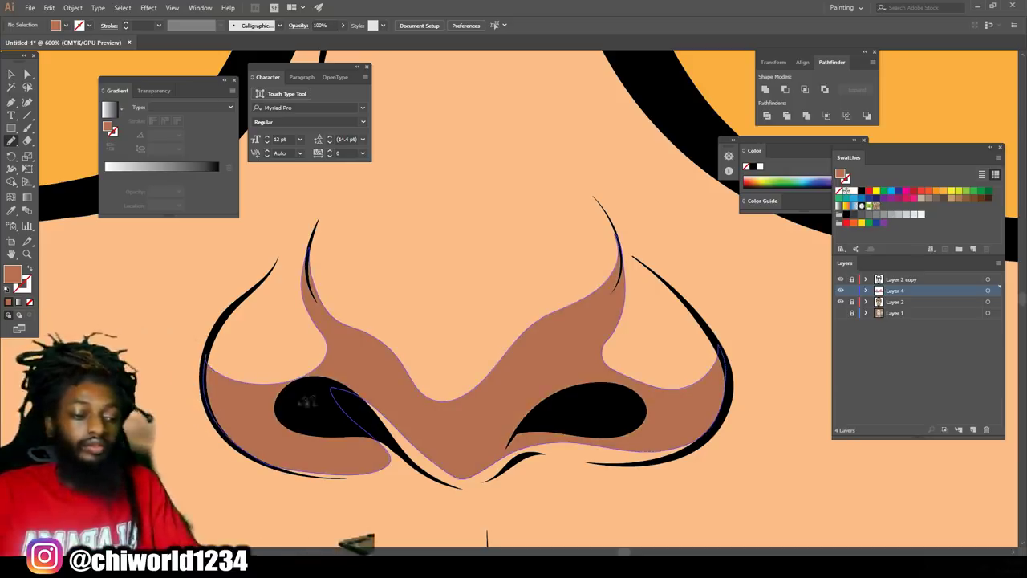
Draw a closed terracotta shadow shape along the jawline and chin, extending under the chin onto the upper neck
key("ctrl+minus")
key("ctrl+minus")
key("ctrl+minus")
key("ctrl+minus")
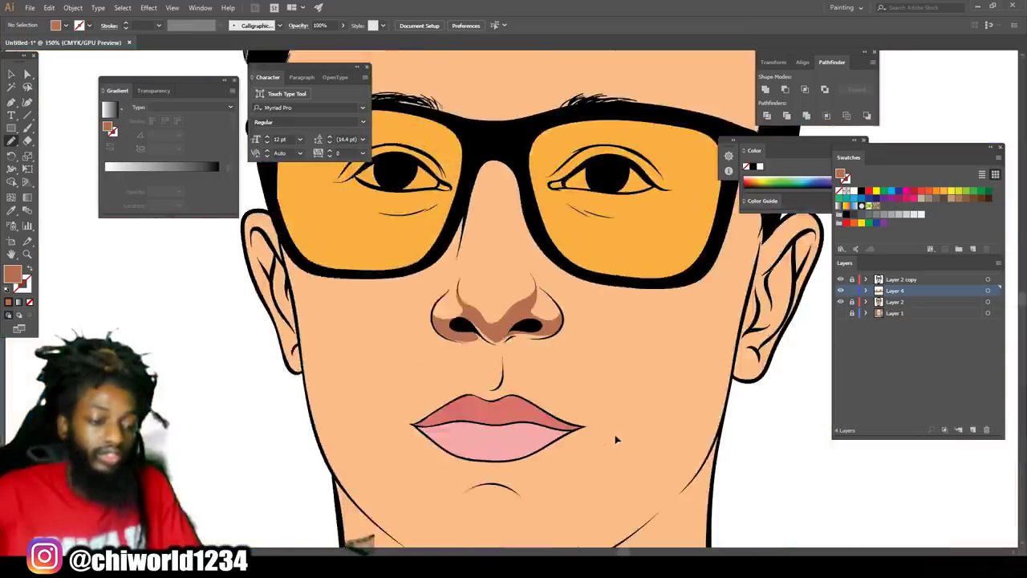
key("ctrl+minus")
key("ctrl+minus")
scroll(613, 423, "up", 4)
key("ctrl+equal")
key("ctrl+equal")
scroll(612, 425, "down", 2)
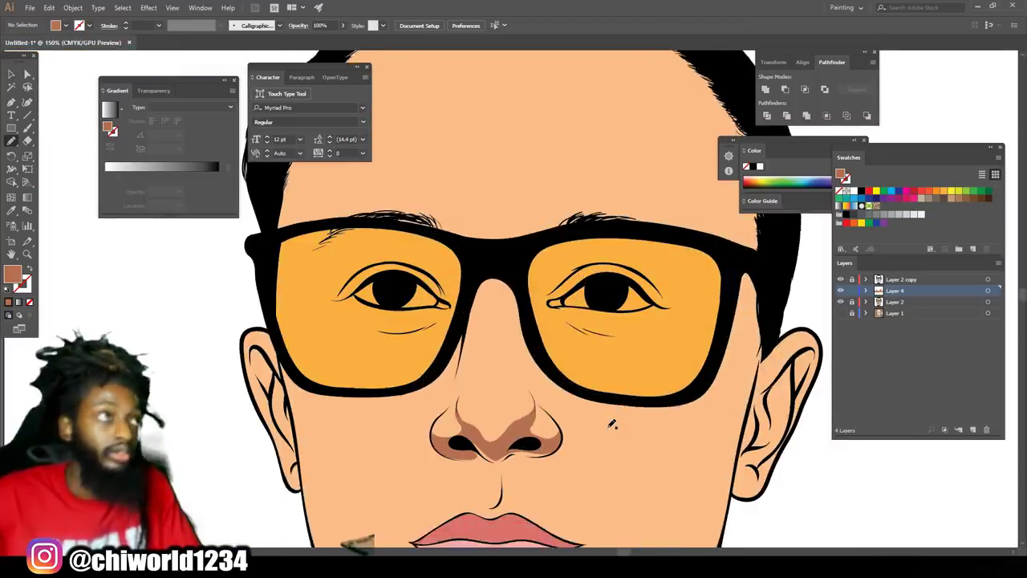
scroll(611, 424, "down", 5)
scroll(611, 421, "down", 3)
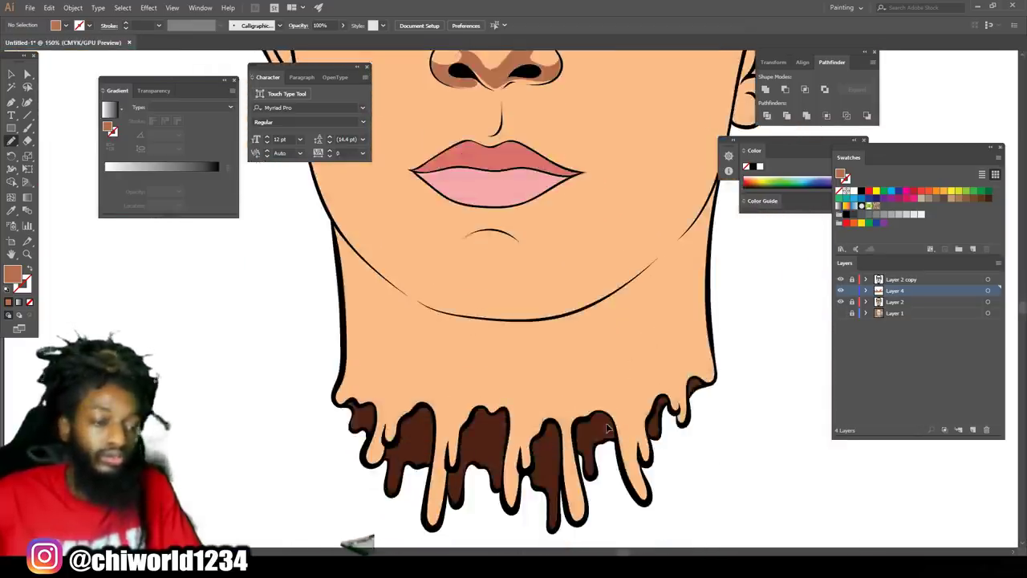
scroll(610, 422, "right", 3)
scroll(610, 422, "left", 1)
scroll(610, 421, "up", 3)
scroll(610, 421, "up", 2)
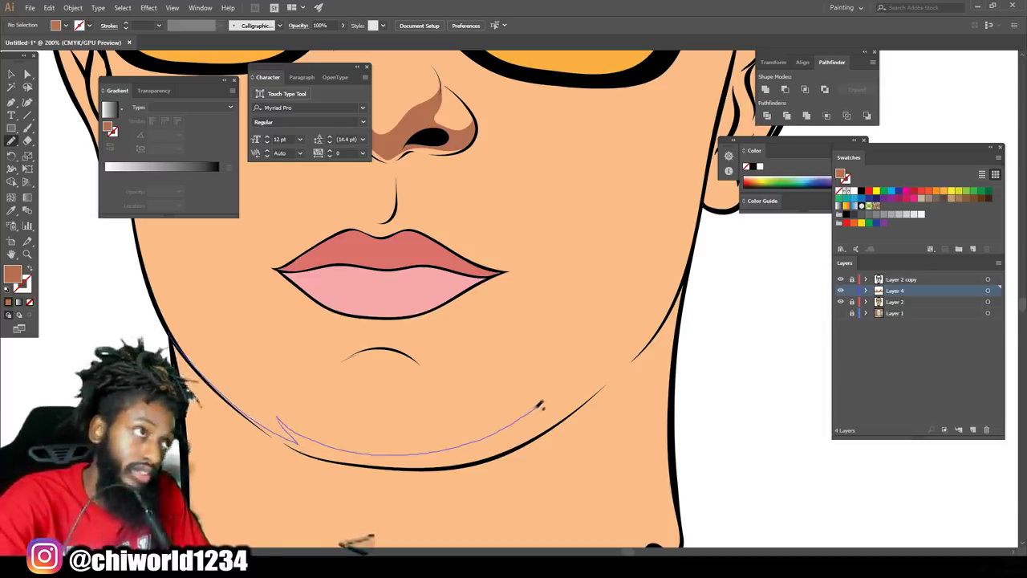
mouse_move(520, 439)
left_mouse_down()
mouse_move(656, 329)
mouse_move(689, 266)
mouse_move(654, 346)
mouse_move(568, 439)
mouse_move(507, 480)
left_mouse_up()
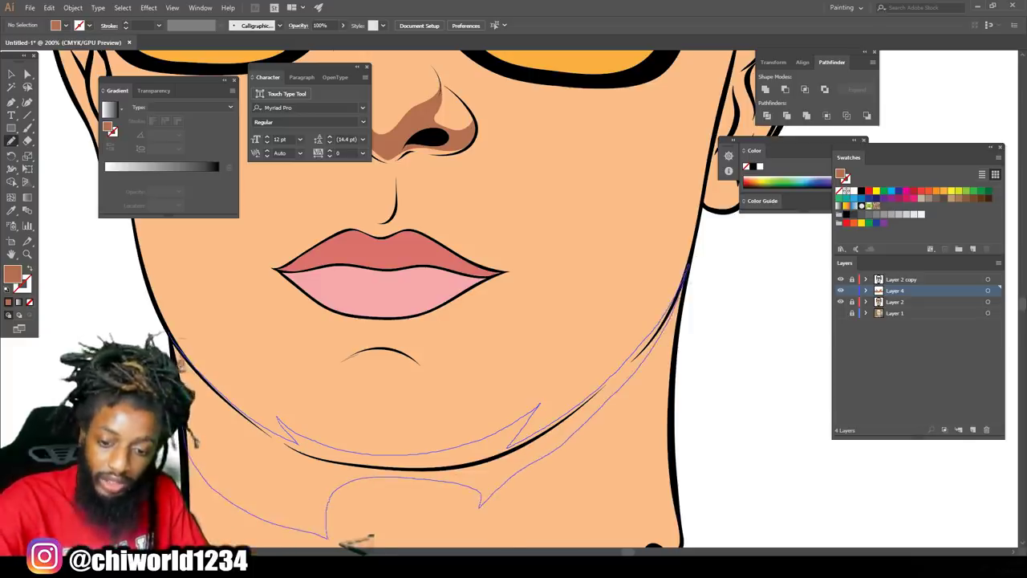
left_click_drag(182, 340, 171, 337)
Draw a terracotta shadow down the left-hand side of the neck, continuing into the left-hand drips and the first long drip
scroll(530, 257, "down", 2)
scroll(482, 454, "up", 3)
scroll(513, 321, "down", 1)
mouse_move(550, 139)
left_mouse_down()
mouse_move(498, 179)
mouse_move(528, 269)
mouse_move(552, 279)
left_mouse_up()
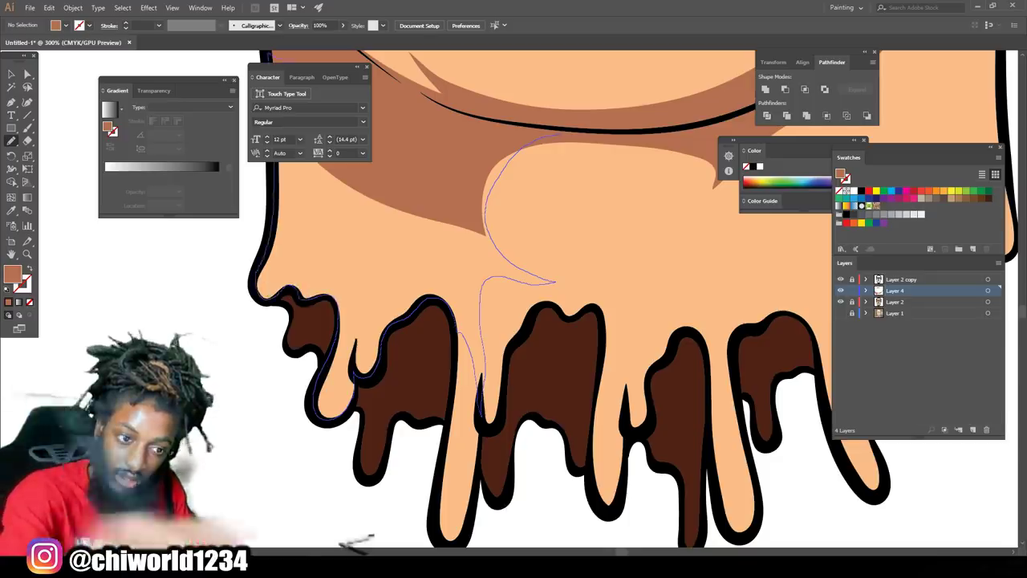
left_click_drag(272, 57, 554, 137)
scroll(687, 337, "down", 6)
scroll(674, 393, "up", 6)
mouse_move(472, 475)
left_mouse_down()
mouse_move(460, 507)
mouse_move(467, 496)
left_mouse_up()
Draw terracotta shadows along the left edges of the middle neck drips, including the small short drip between them
scroll(526, 433, "down", 3)
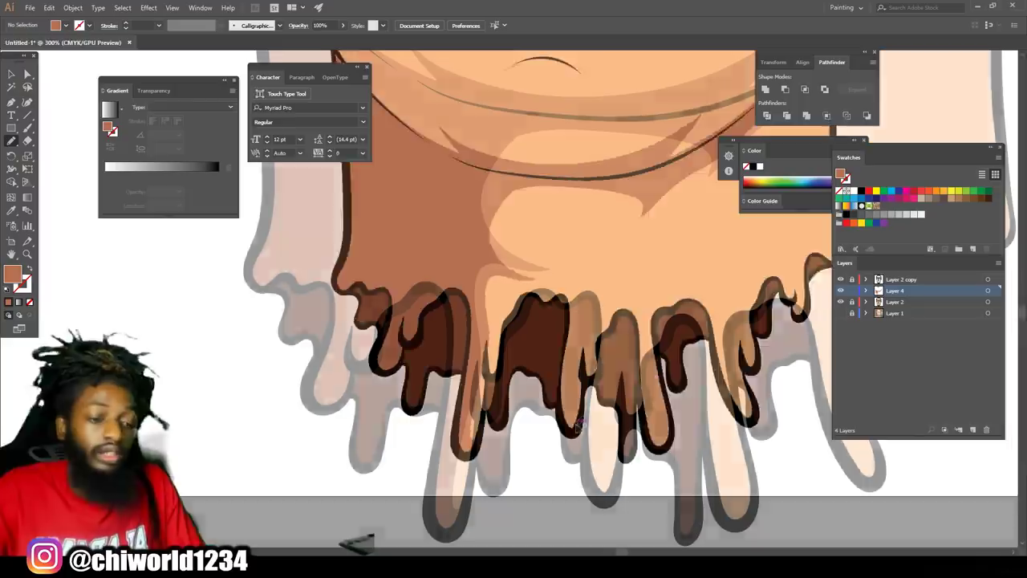
scroll(589, 420, "up", 4)
mouse_move(440, 449)
left_mouse_down()
mouse_move(431, 306)
mouse_move(412, 200)
left_mouse_up()
left_click_drag(434, 477, 434, 477)
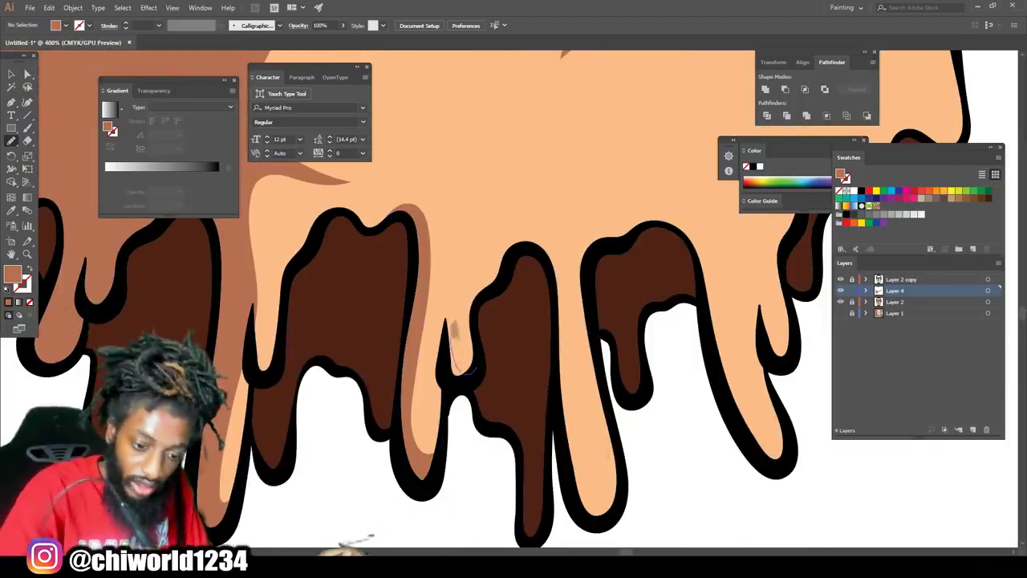
mouse_move(606, 498)
left_mouse_down()
mouse_move(540, 232)
mouse_move(507, 257)
left_mouse_up()
left_click_drag(566, 370, 606, 523)
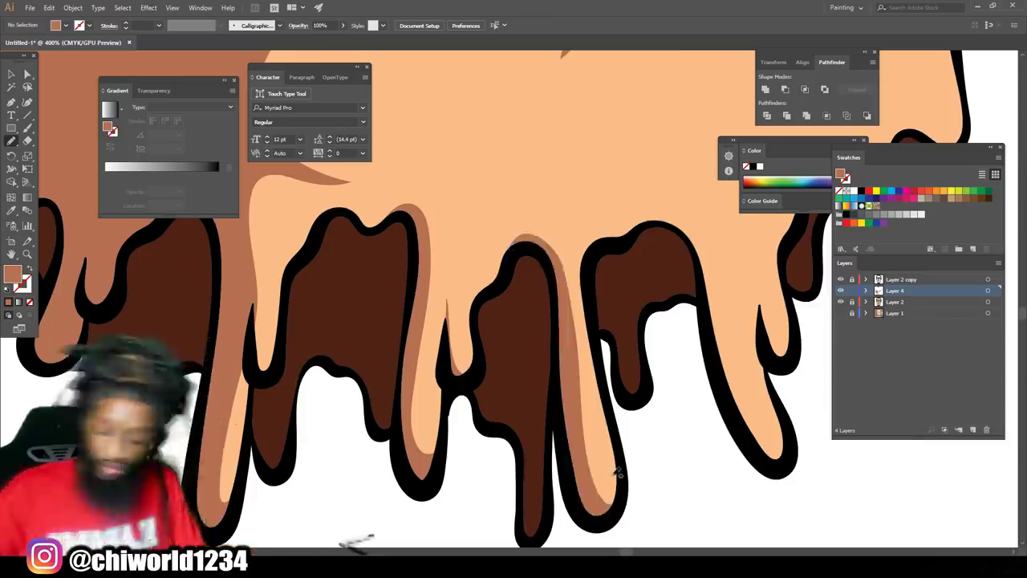
Draw terracotta shadows along the left edges of the long right-hand drip and the smaller drips beside it
scroll(616, 474, "down", 3)
scroll(674, 463, "up", 3)
mouse_move(416, 282)
left_mouse_down()
mouse_move(503, 338)
mouse_move(562, 506)
left_mouse_up()
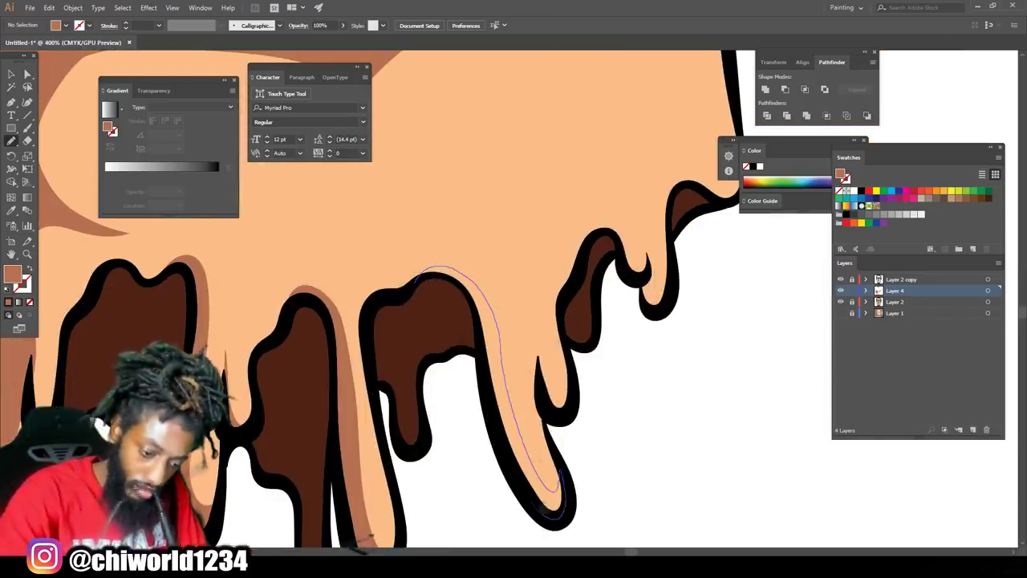
left_click_drag(474, 295, 417, 281)
mouse_move(567, 377)
left_mouse_down()
mouse_move(537, 324)
mouse_move(568, 384)
left_mouse_up()
mouse_move(644, 275)
left_mouse_down()
mouse_move(622, 215)
mouse_move(580, 260)
left_mouse_up()
left_click_drag(647, 272, 649, 280)
Draw terracotta shadow shapes in the right-hand ear's upper fold, inner hollows, outer rim and along the earlobe
scroll(681, 349, "down", 5)
scroll(644, 353, "up", 5)
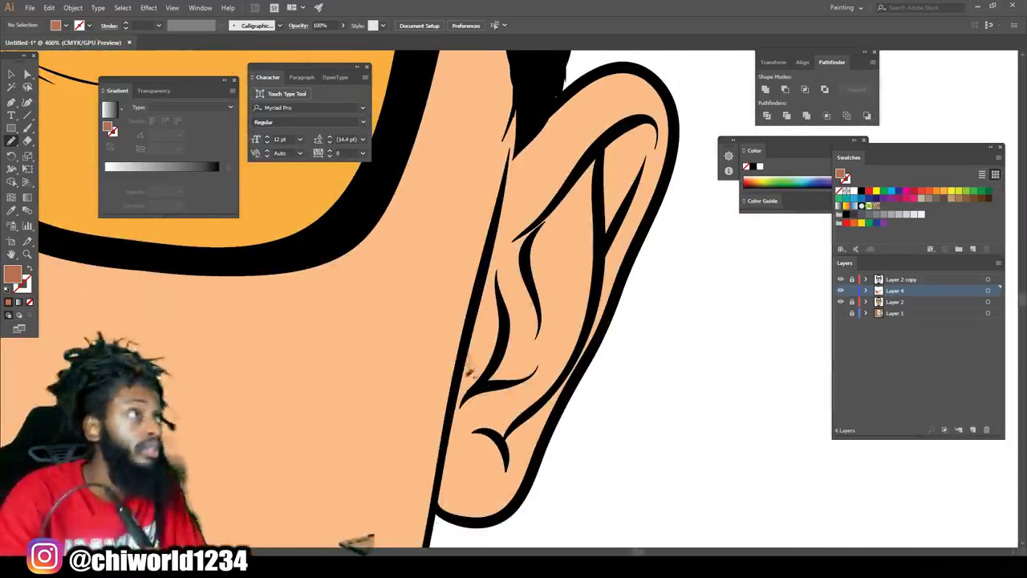
mouse_move(465, 365)
left_mouse_down()
mouse_move(494, 369)
mouse_move(566, 188)
mouse_move(530, 385)
mouse_move(469, 389)
left_mouse_up()
mouse_move(504, 445)
left_mouse_down()
mouse_move(618, 300)
mouse_move(655, 147)
mouse_move(588, 343)
mouse_move(507, 450)
left_mouse_up()
mouse_move(517, 503)
left_mouse_down()
mouse_move(457, 477)
mouse_move(447, 512)
mouse_move(499, 513)
left_mouse_up()
mouse_move(486, 256)
left_mouse_down()
mouse_move(606, 143)
mouse_move(530, 137)
mouse_move(488, 252)
left_mouse_up()
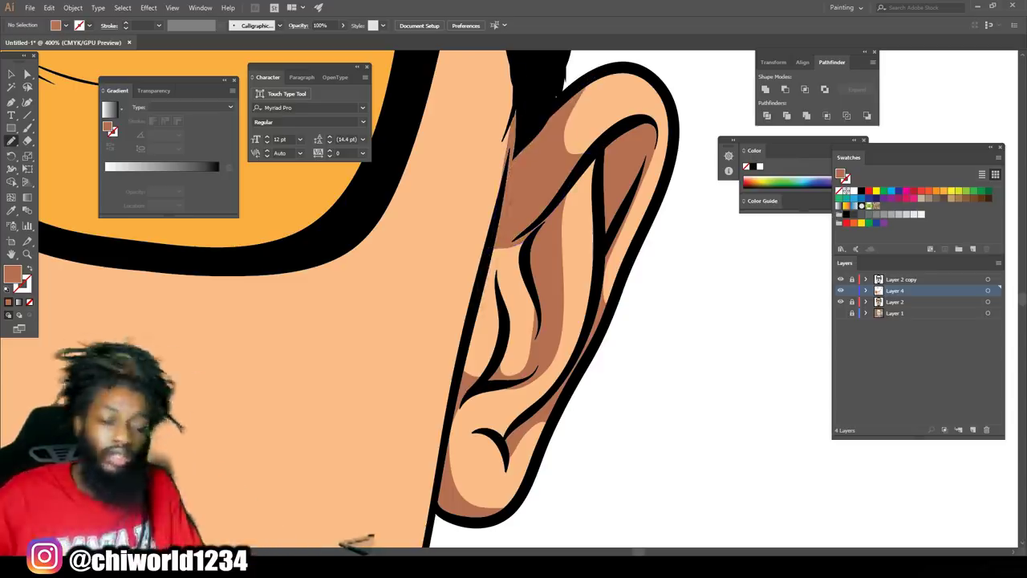
Draw terracotta shadow shapes in the left-hand ear's upper fold, inner hollows and lobe
key("ctrl+minus")
key("ctrl+minus")
key("ctrl+minus")
key("ctrl+minus")
key("ctrl+minus")
key("ctrl+plus")
key("ctrl+plus")
key("ctrl+plus")
key("ctrl+plus")
key("ctrl+plus")
mouse_move(464, 466)
left_mouse_down()
mouse_move(446, 525)
mouse_move(466, 417)
mouse_move(394, 369)
mouse_move(435, 491)
left_mouse_up()
mouse_move(422, 388)
left_mouse_down()
mouse_move(411, 211)
mouse_move(462, 369)
mouse_move(431, 415)
mouse_move(342, 261)
mouse_move(364, 215)
mouse_move(412, 324)
mouse_move(400, 402)
left_mouse_up()
scroll(374, 345, "up", 2)
mouse_move(368, 226)
left_mouse_down()
mouse_move(409, 186)
mouse_move(374, 230)
left_mouse_up()
scroll(486, 345, "down", 6)
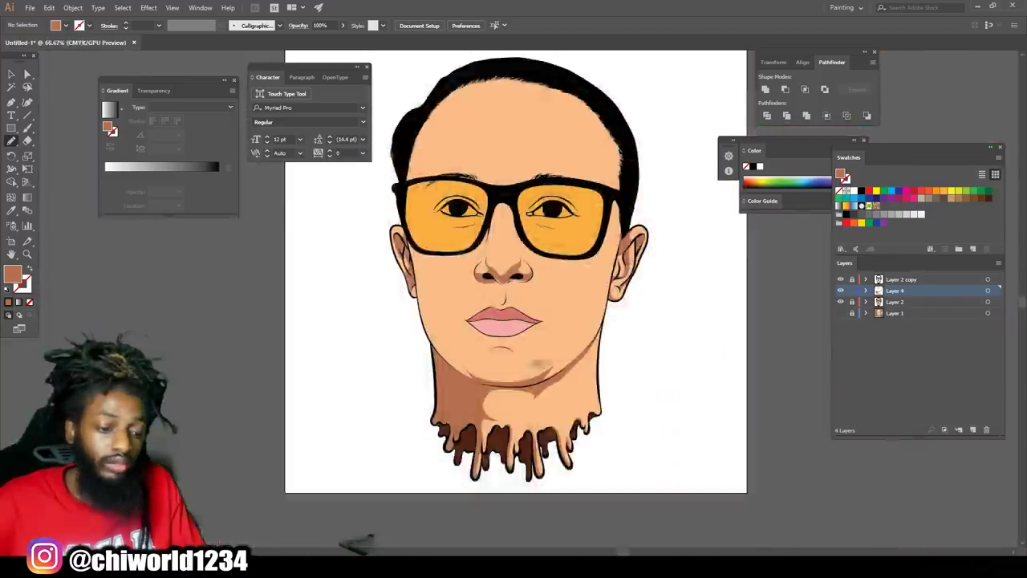
Draw a terracotta shadow under the lower lip and another along the philtrum line between nose and mouth
scroll(514, 353, "up", 5)
scroll(584, 382, "up", 2)
mouse_move(343, 310)
left_mouse_down()
mouse_move(419, 392)
mouse_move(473, 400)
mouse_move(566, 315)
left_mouse_up()
scroll(550, 372, "down", 4)
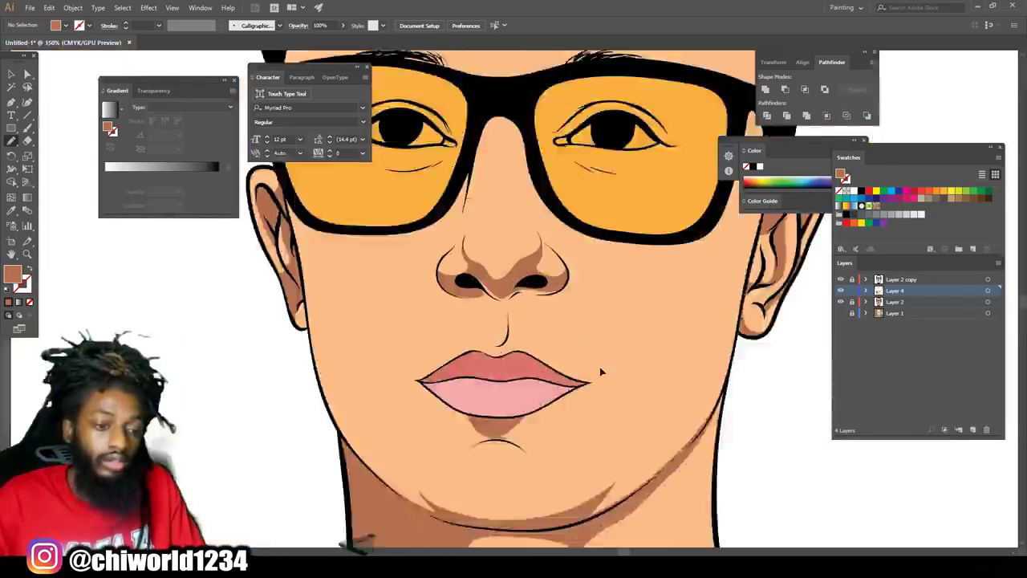
scroll(460, 417, "up", 3)
mouse_move(501, 308)
left_mouse_down()
mouse_move(477, 322)
mouse_move(449, 419)
left_mouse_up()
scroll(449, 405, "down", 4)
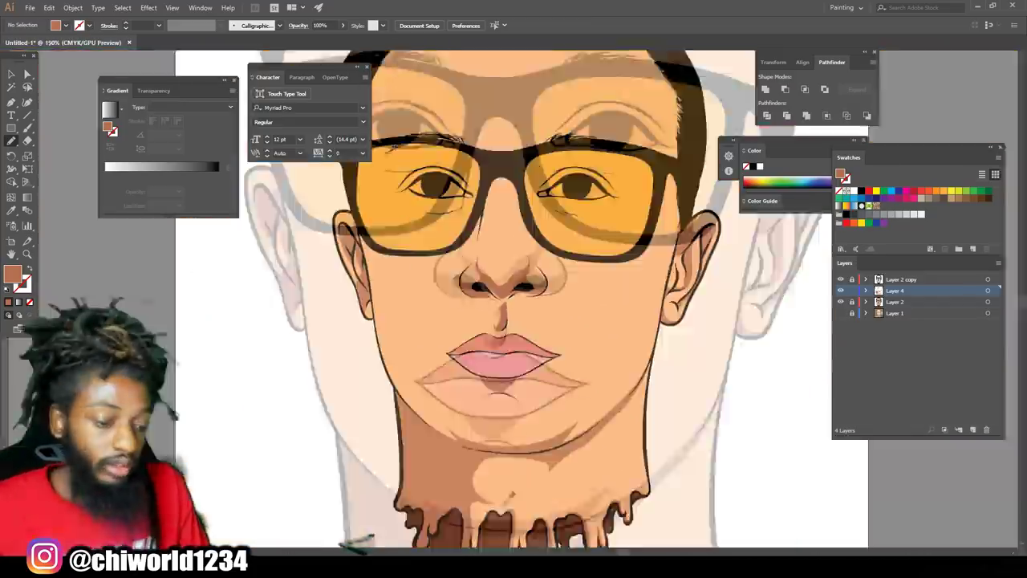
Draw terracotta shadows at the top of the nose beneath the glasses bridge and at the eyebrows' inner ends
scroll(551, 464, "up", 3)
mouse_move(491, 305)
left_mouse_down()
mouse_move(353, 320)
mouse_move(486, 301)
left_mouse_up()
scroll(530, 447, "down", 4)
scroll(577, 461, "up", 3)
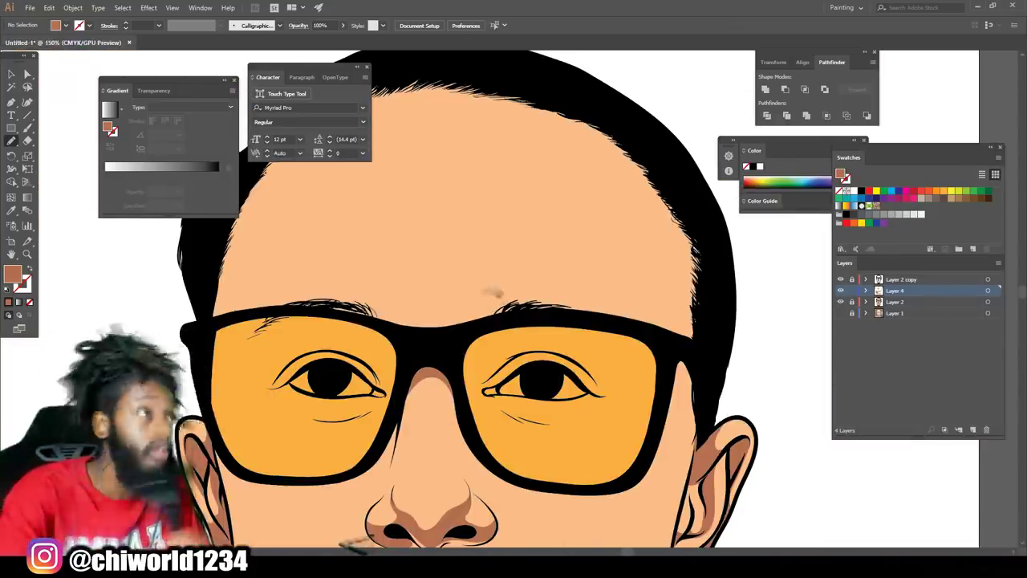
scroll(522, 312, "down", 2)
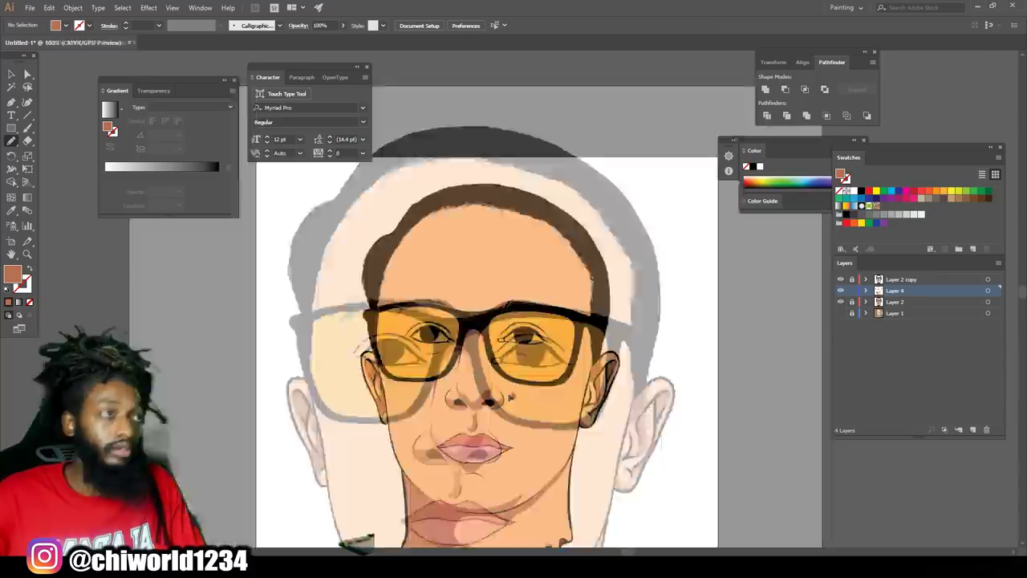
Draw curved terracotta shadow bands cast by the glasses across both cheeks, from beside the nose to the face edges
scroll(547, 389, "up", 4)
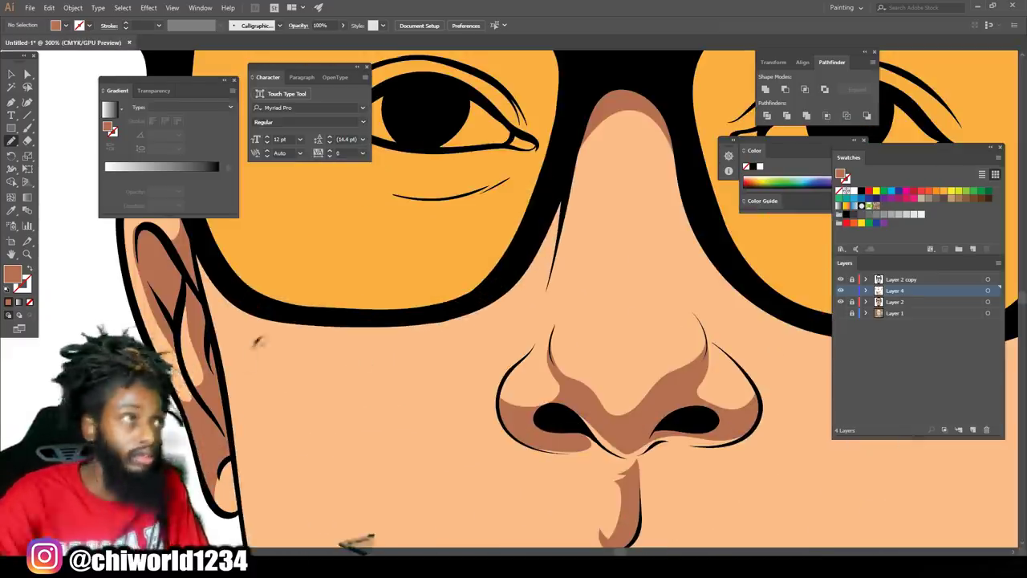
mouse_move(431, 389)
left_mouse_down()
mouse_move(280, 402)
mouse_move(239, 460)
left_mouse_up()
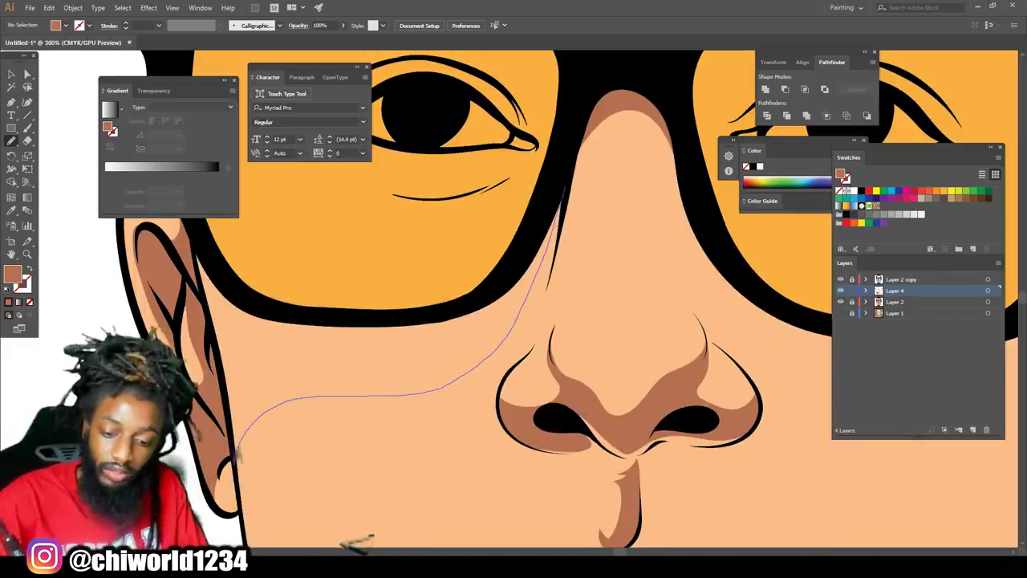
left_click_drag(269, 363, 564, 193)
scroll(430, 293, "down", 3)
scroll(720, 362, "up", 2)
scroll(561, 305, "down", 1)
mouse_move(382, 205)
left_mouse_down()
mouse_move(414, 275)
mouse_move(638, 401)
mouse_move(397, 218)
left_mouse_up()
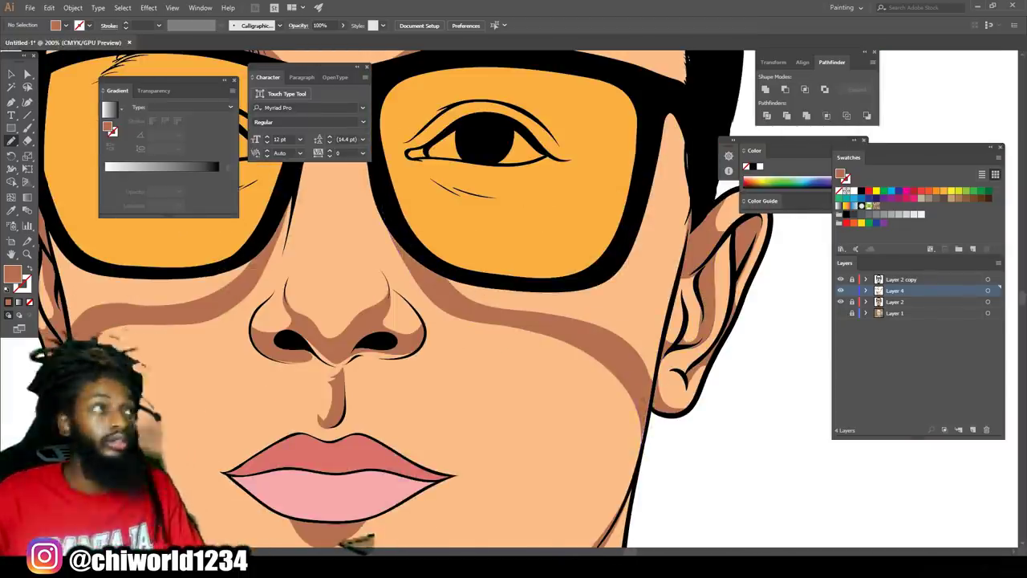
Sample the orange lens colour and change the fill to a darker orange-brown shade of it
scroll(459, 298, "down", 2)
scroll(570, 321, "up", 3)
scroll(495, 375, "down", 3)
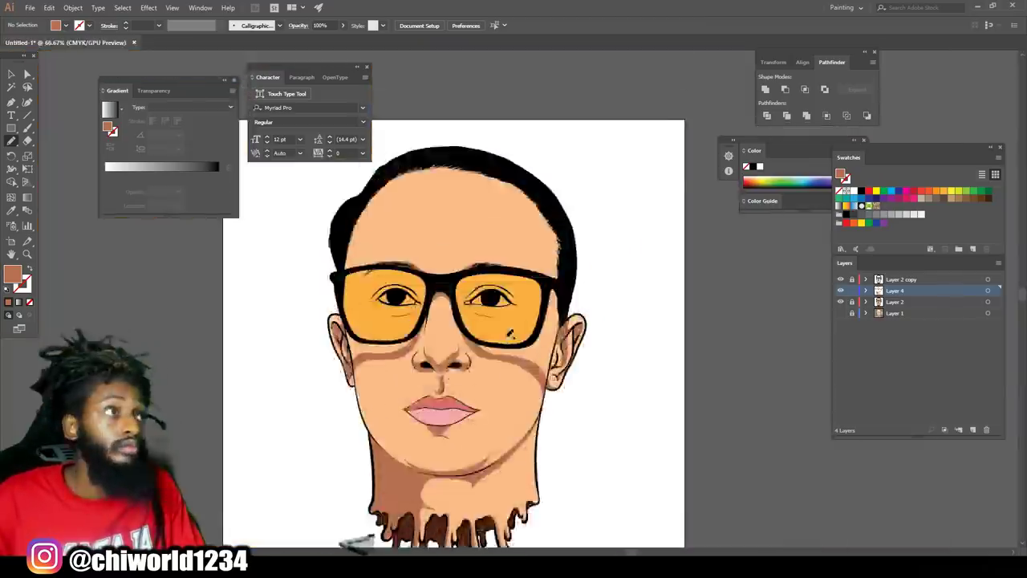
scroll(481, 321, "up", 4)
left_click(124, 302)
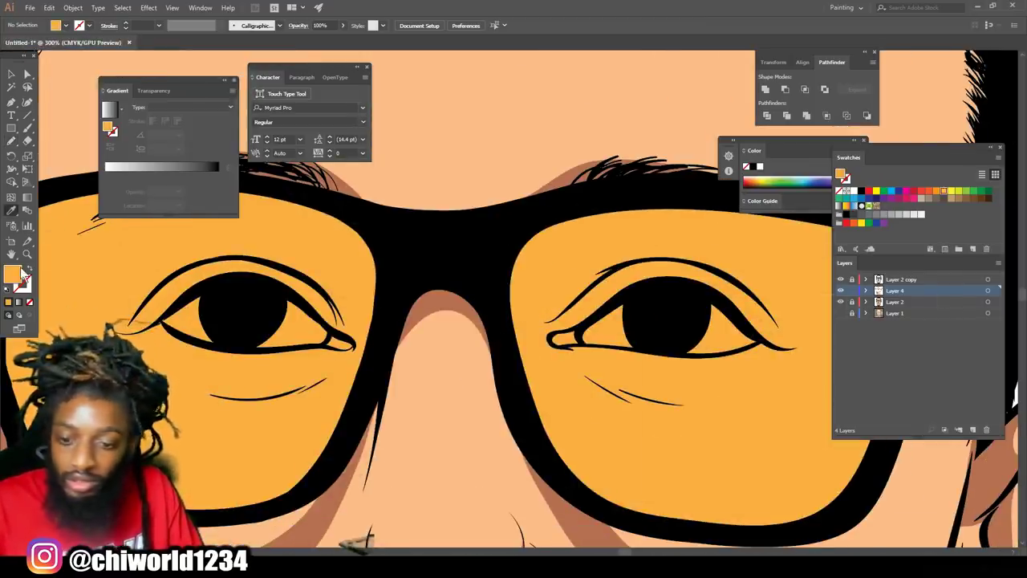
double_click(14, 274)
left_click(772, 371)
left_click(906, 333)
Draw orange-brown shadows inside both lenses, between the glasses bridge and each eye's inner corner and upper lid
scroll(738, 378, "up", 1)
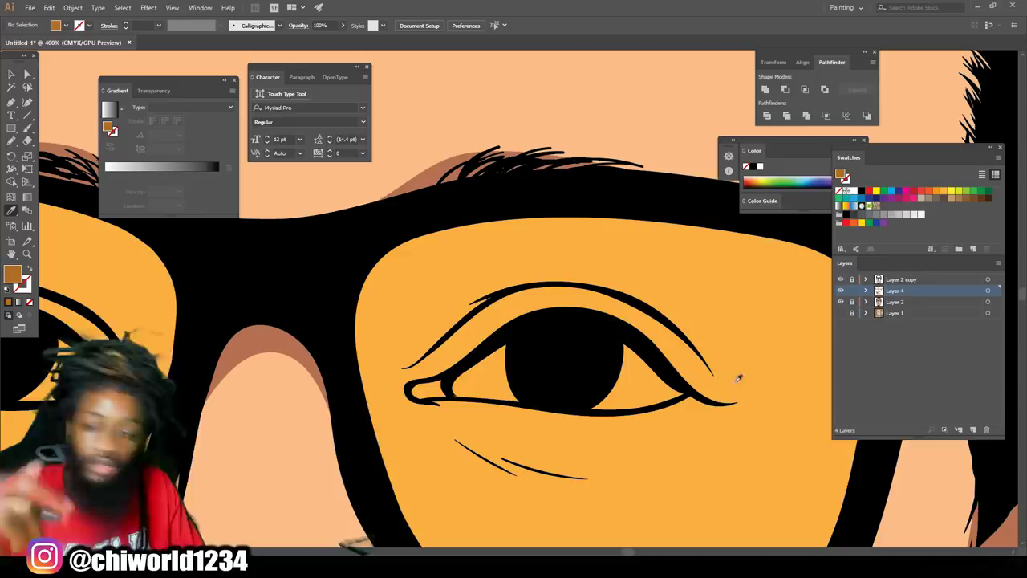
mouse_move(534, 317)
left_mouse_down()
mouse_move(507, 287)
mouse_move(353, 248)
mouse_move(340, 454)
left_mouse_up()
scroll(469, 491, "down", 3)
scroll(434, 490, "up", 3)
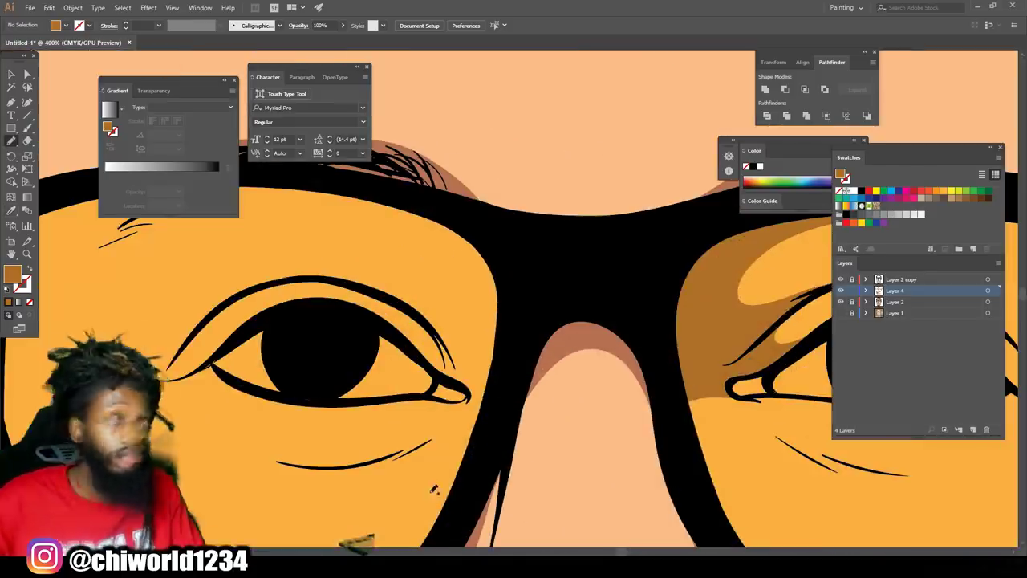
mouse_move(353, 314)
left_mouse_down()
mouse_move(403, 221)
mouse_move(481, 423)
left_mouse_up()
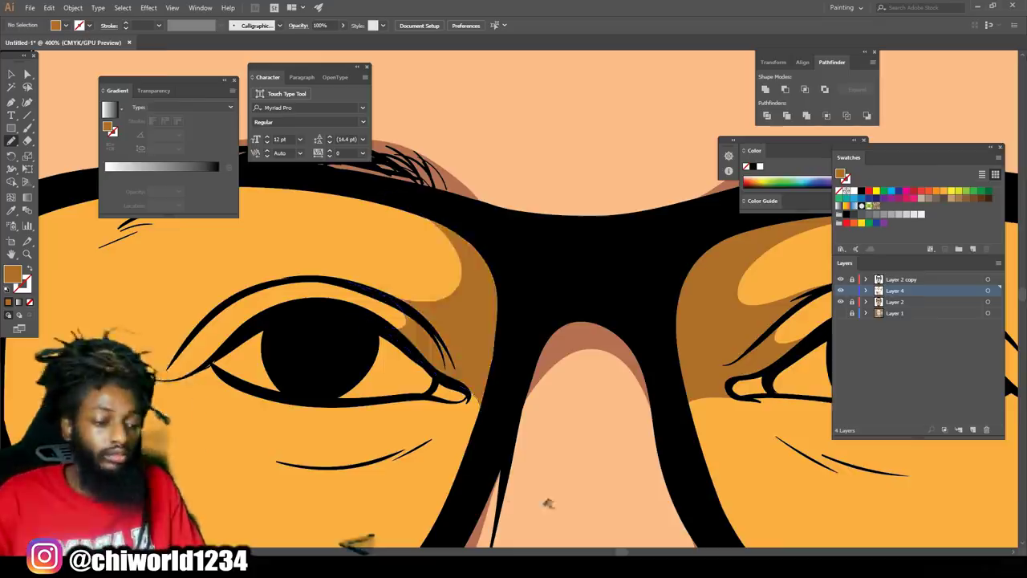
Draw orange-brown shadow bands running from each eye's outer lower lid diagonally down to the outer lens edge
scroll(550, 498, "down", 3)
scroll(552, 485, "up", 3)
scroll(552, 485, "right", 1)
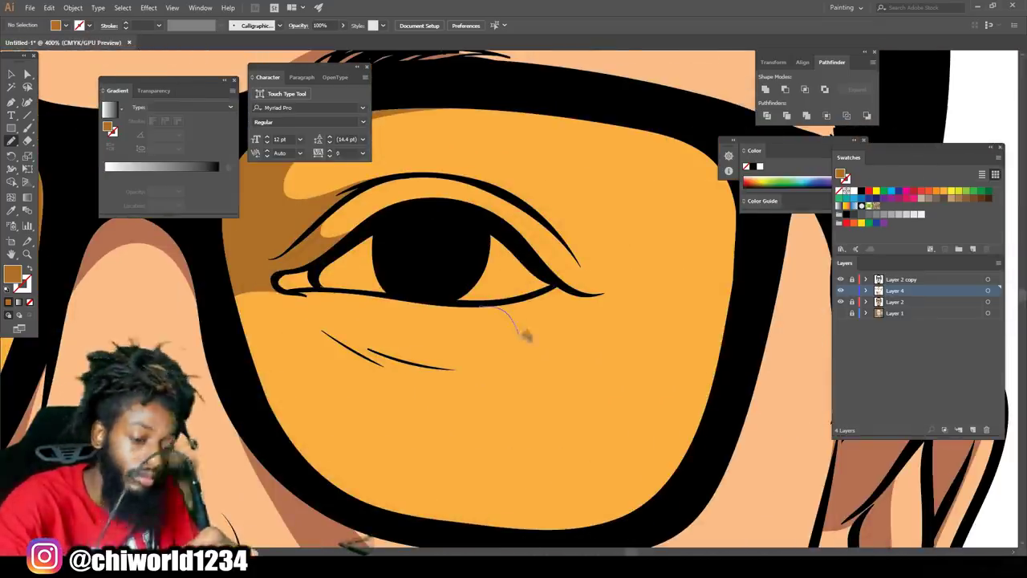
left_click_drag(687, 424, 521, 309)
scroll(436, 409, "down", 3)
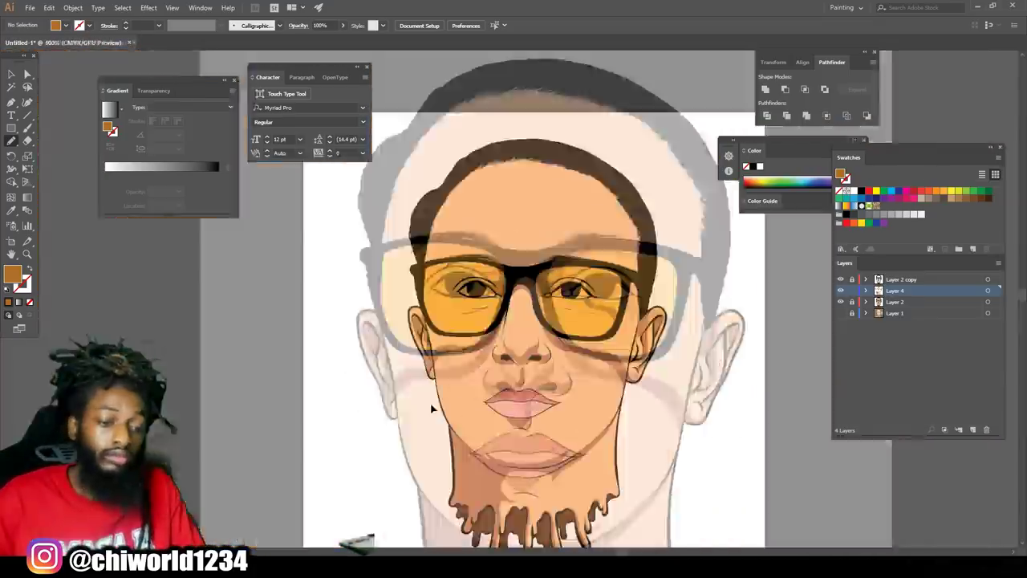
scroll(434, 402, "up", 2)
mouse_move(280, 430)
left_mouse_down()
mouse_move(321, 366)
mouse_move(428, 279)
left_mouse_up()
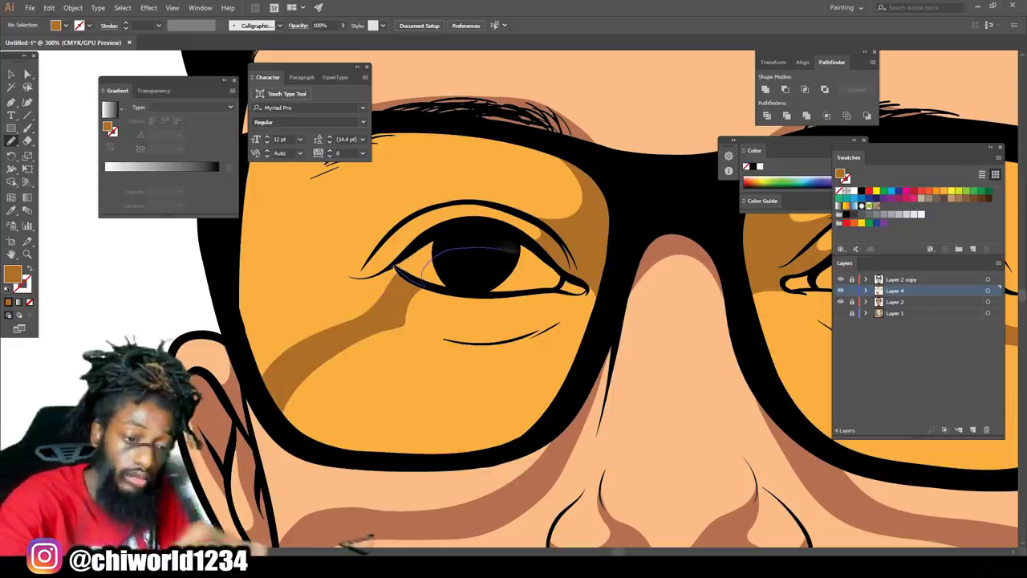
Shade the eye corners on either side of both pupils with orange-brown shapes
left_click_drag(561, 274, 396, 266)
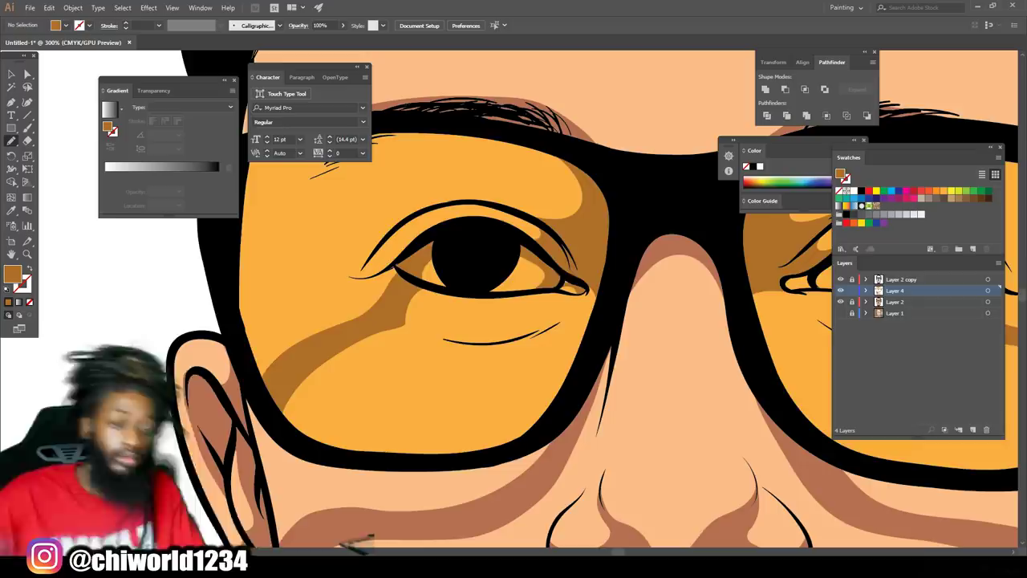
scroll(479, 474, "down", 2)
scroll(512, 463, "right", 5)
scroll(515, 455, "up", 3)
scroll(516, 451, "up", 2)
left_click_drag(354, 361, 366, 350)
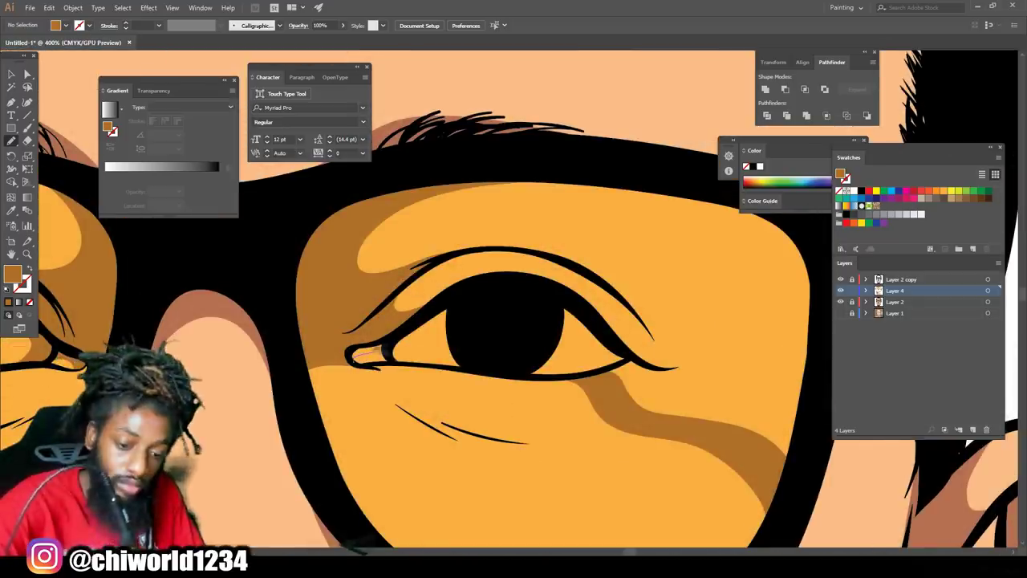
mouse_move(481, 310)
left_mouse_down()
mouse_move(400, 323)
mouse_move(630, 360)
mouse_move(549, 292)
left_mouse_up()
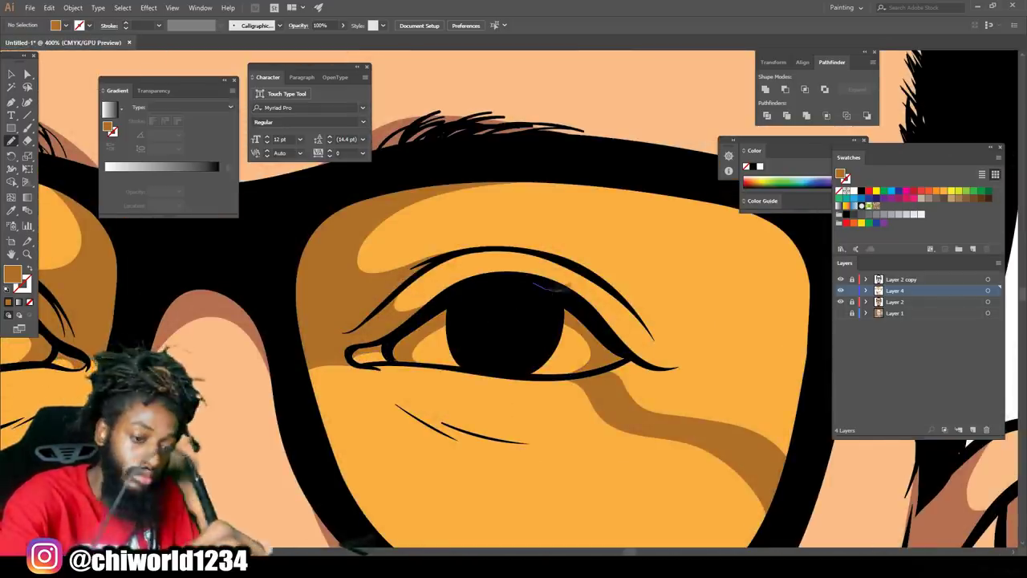
Draw orange-brown shadows on the right-hand eye's upper lid and along the under-eye creases of both eyes
left_click_drag(652, 328, 561, 283)
mouse_move(393, 406)
left_mouse_down()
mouse_move(447, 403)
mouse_move(361, 386)
left_mouse_up()
key("ctrl+0")
key("ctrl+plus")
key("ctrl+plus")
key("ctrl+plus")
key("ctrl+plus")
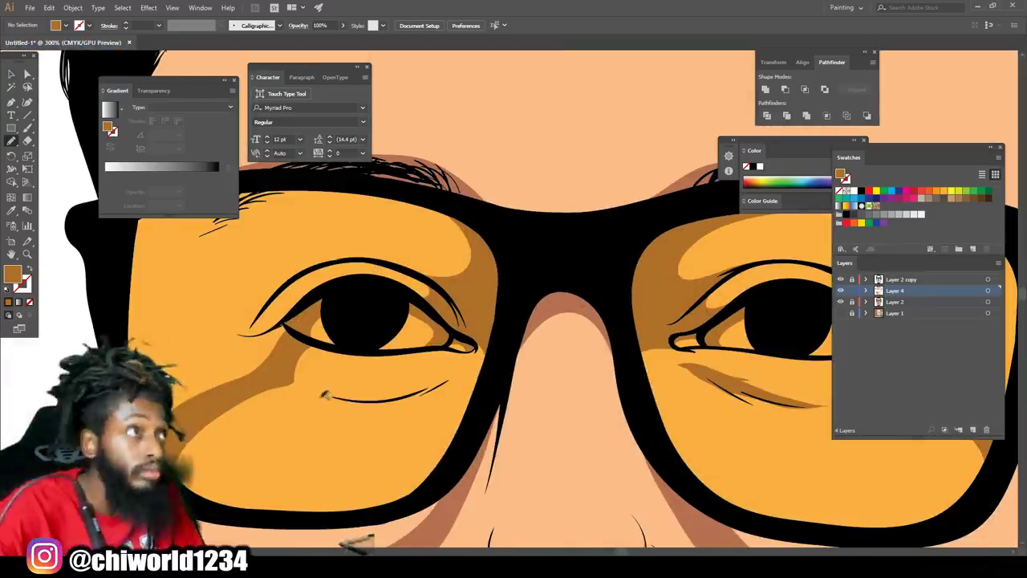
left_click_drag(415, 378, 315, 392)
Draw an orange-brown shadow on the outer part of the left-hand eye's upper lid
key("ctrl+0")
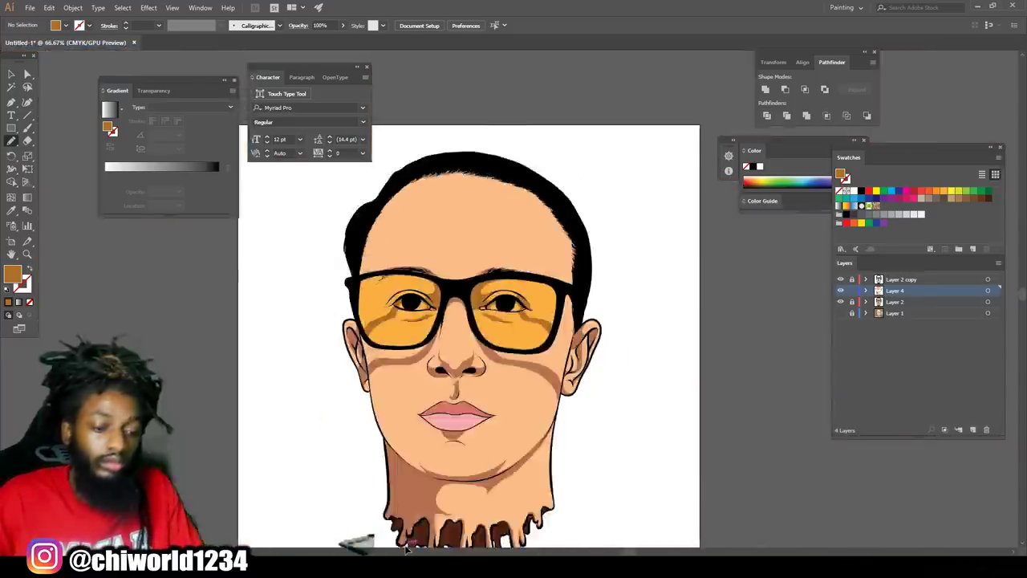
key("ctrl+plus")
key("ctrl+plus")
left_click(407, 551)
scroll(406, 551, "up", 2)
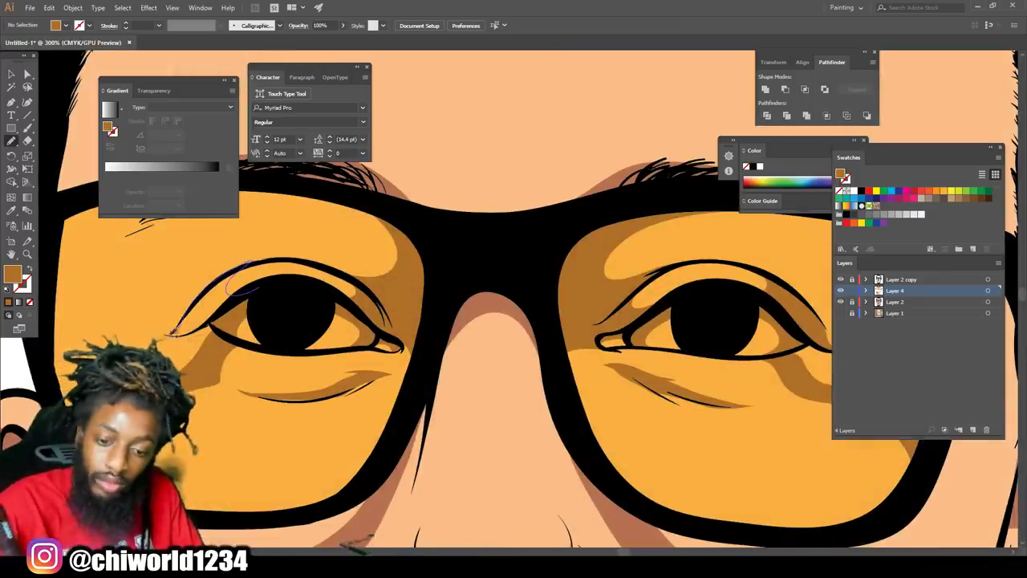
left_click_drag(173, 333, 257, 290)
Draw orange-brown shadows along the lower inner edges and outer sides of the two lenses
key("ctrl+minus")
key("ctrl+minus")
key("ctrl+plus")
key("ctrl+plus")
key("ctrl+plus")
mouse_move(646, 527)
left_mouse_down()
mouse_move(555, 302)
mouse_move(495, 278)
mouse_move(644, 526)
left_mouse_up()
mouse_move(216, 299)
left_mouse_down()
mouse_move(234, 462)
mouse_move(184, 487)
left_mouse_up()
key("ctrl+minus")
key("ctrl+minus")
key("ctrl+minus")
key("ctrl+plus")
scroll(716, 376, "up", 1)
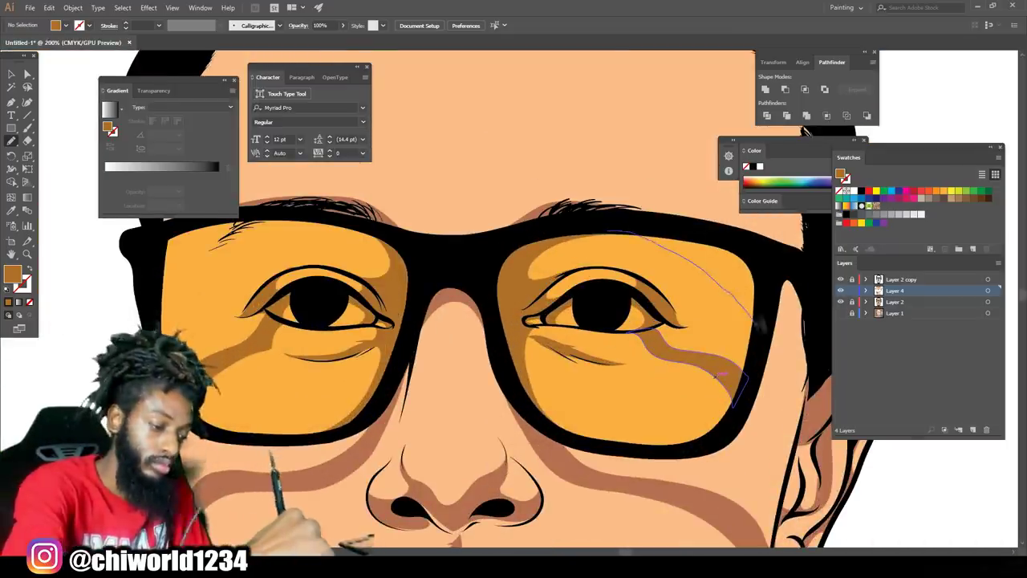
Examine the whole portrait to check the shading on the skin and lenses
key("ctrl+minus")
key("ctrl+minus")
key("ctrl+minus")
key("ctrl+minus")
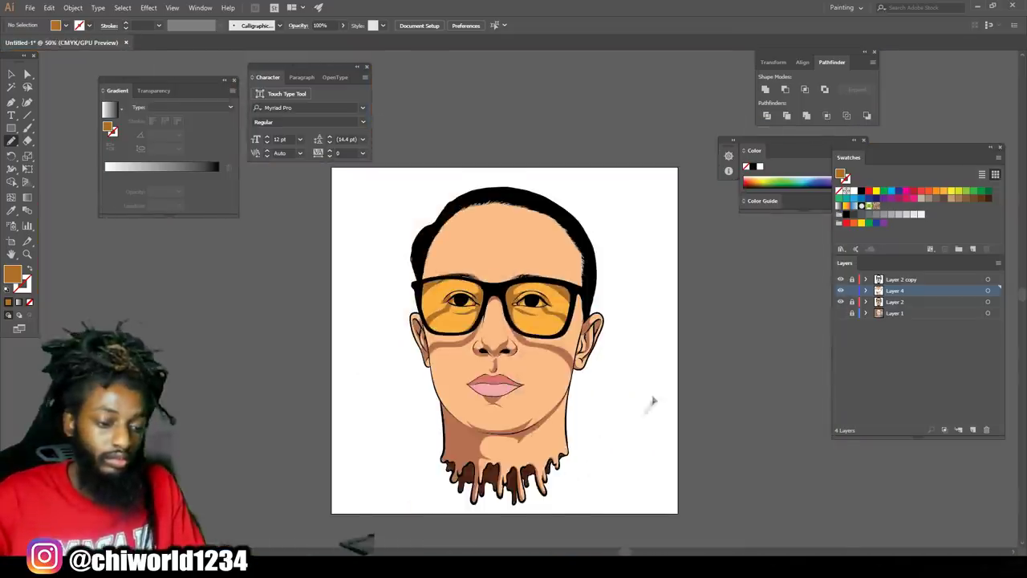
key("ctrl+plus")
key("ctrl+plus")
key("ctrl+minus")
scroll(648, 391, "down", 1)
scroll(649, 391, "up", 2)
scroll(658, 391, "down", 4)
scroll(656, 391, "up", 2)
scroll(656, 392, "up", 2)
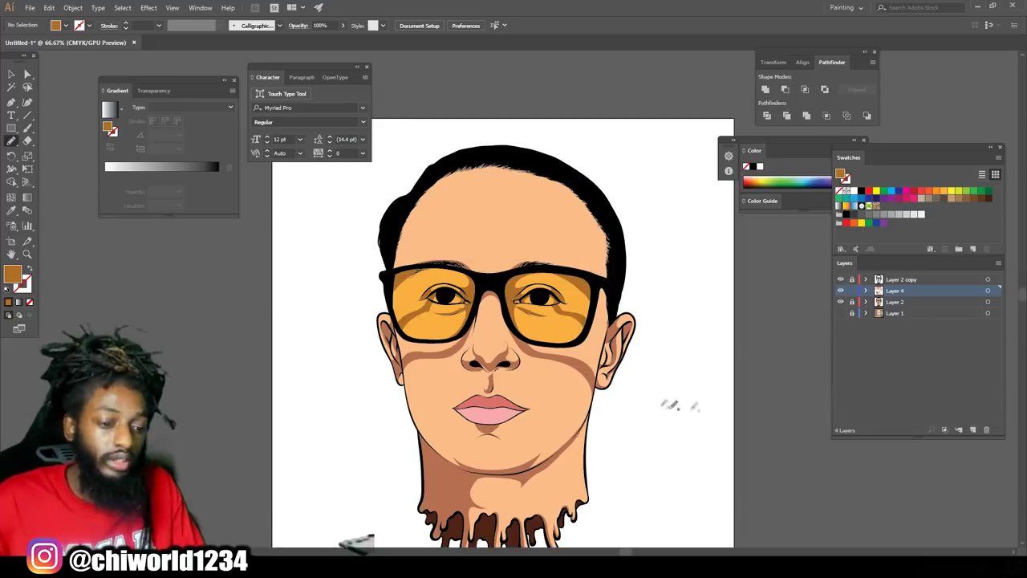
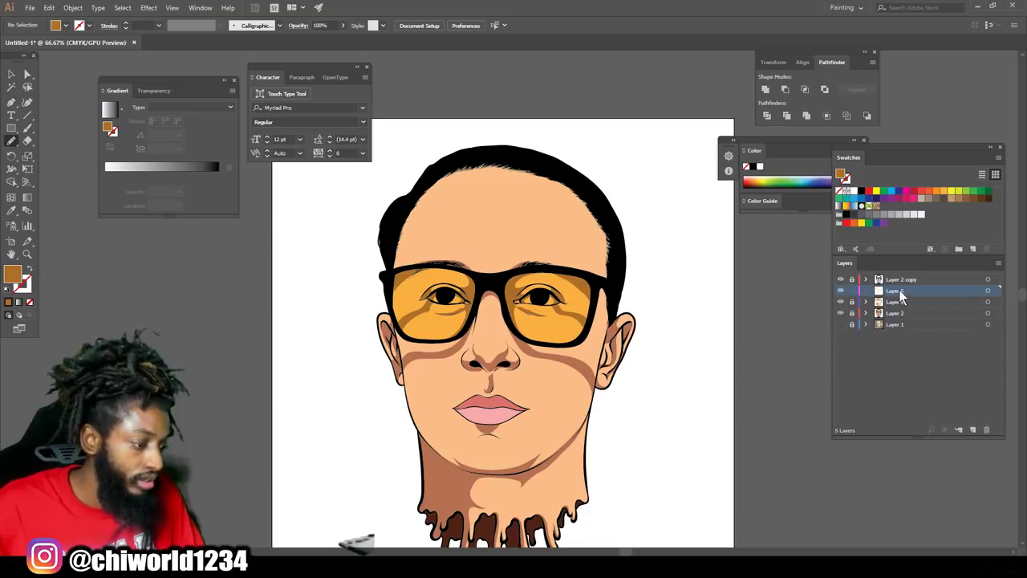
Place the new Layer 5 below Layer 4 and set the fill to DB936B, a darker shade of the sampled skin colour
left_click_drag(900, 295, 899, 303)
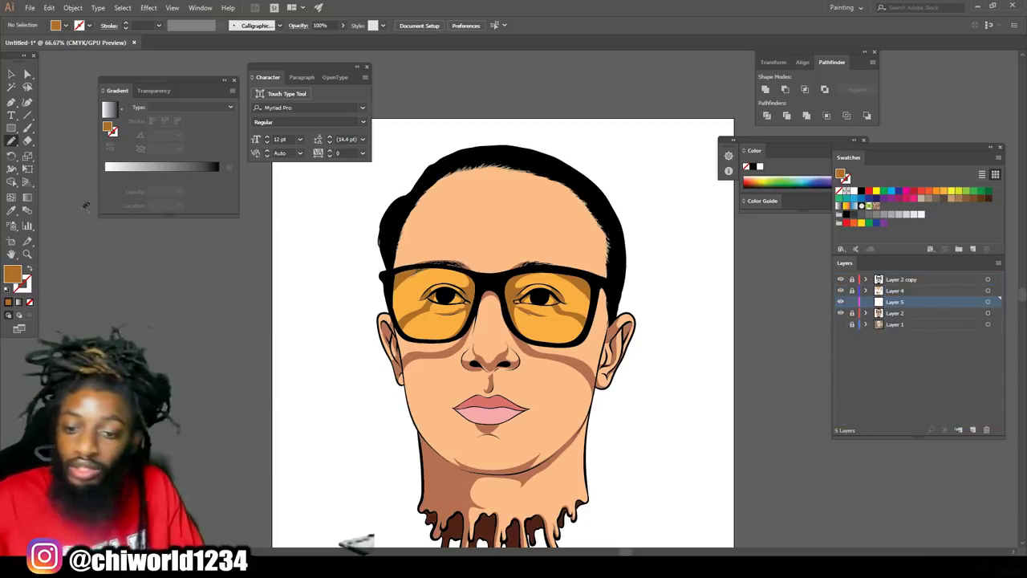
left_click(12, 212)
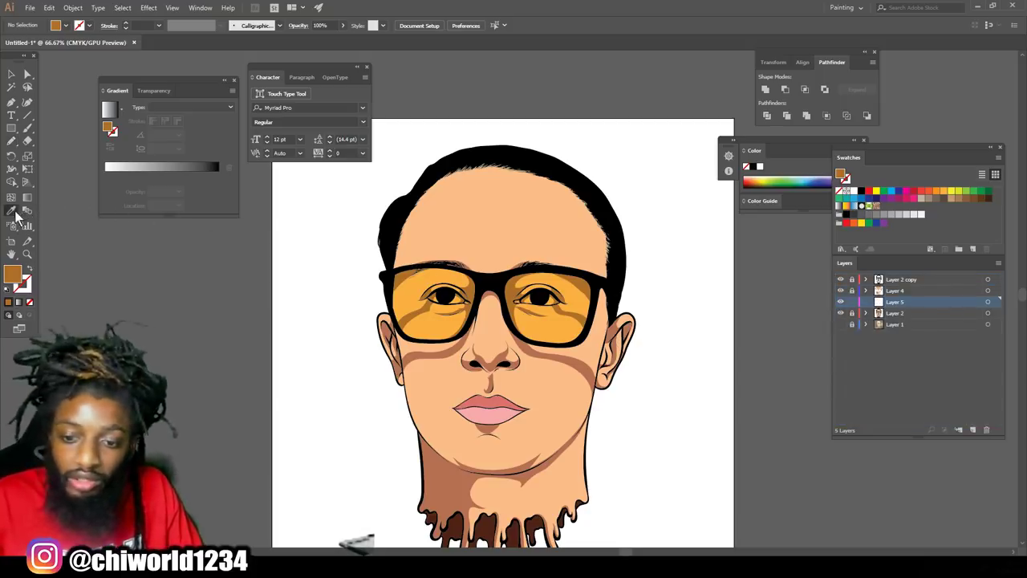
left_click(430, 379)
double_click(12, 275)
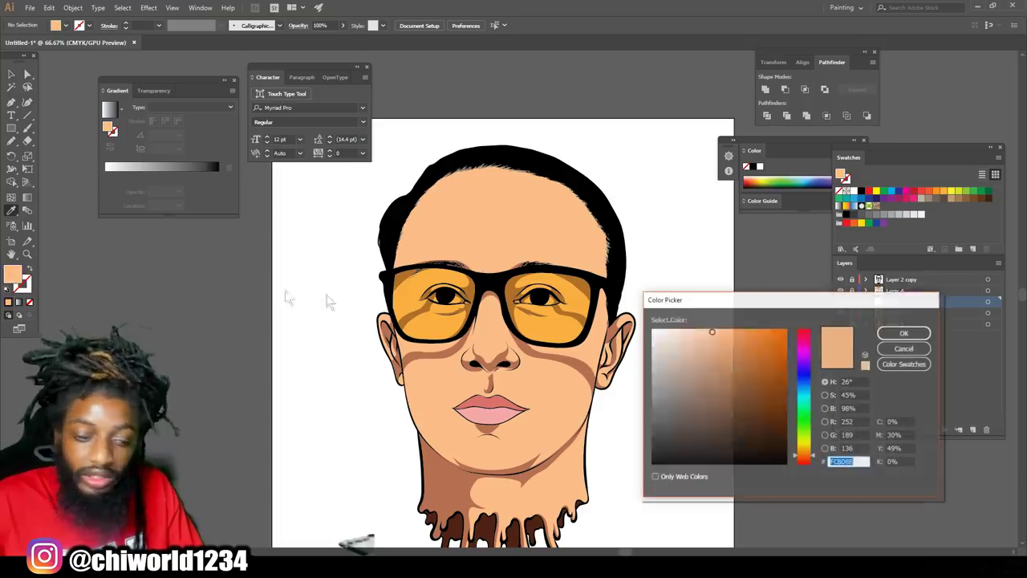
left_click(720, 350)
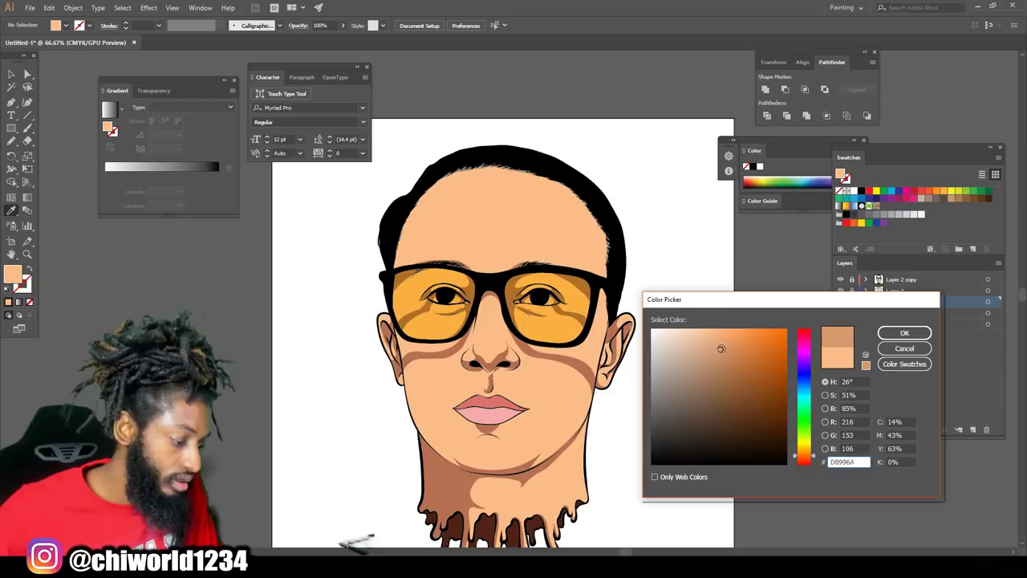
left_click(806, 457)
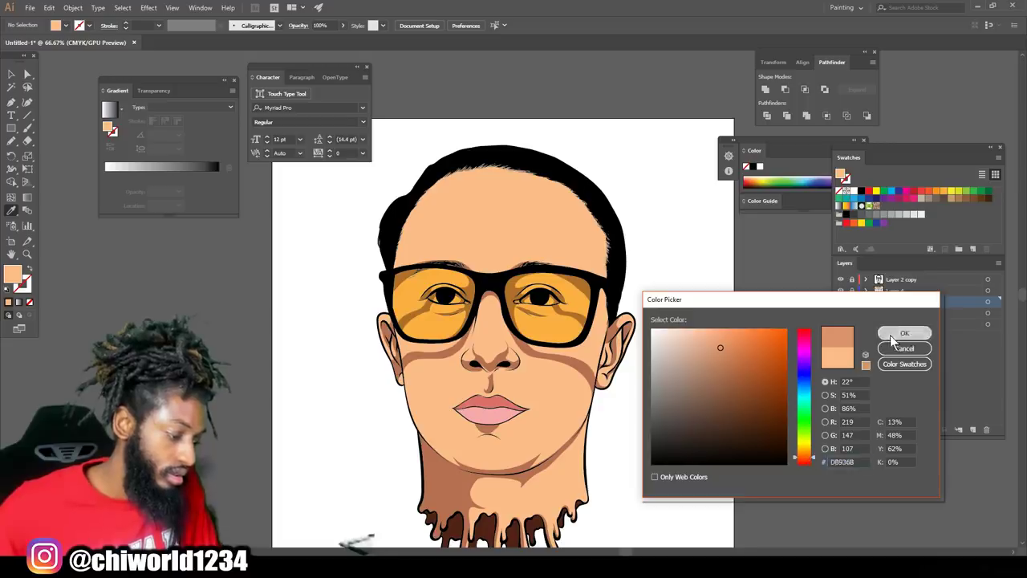
left_click(890, 335)
Draw a mid-tone shadow beneath the nose on Layer 5, spanning both nostrils and tapering down around the philtrum
scroll(626, 369, "down", 2)
scroll(611, 368, "down", 1)
scroll(609, 369, "up", 4)
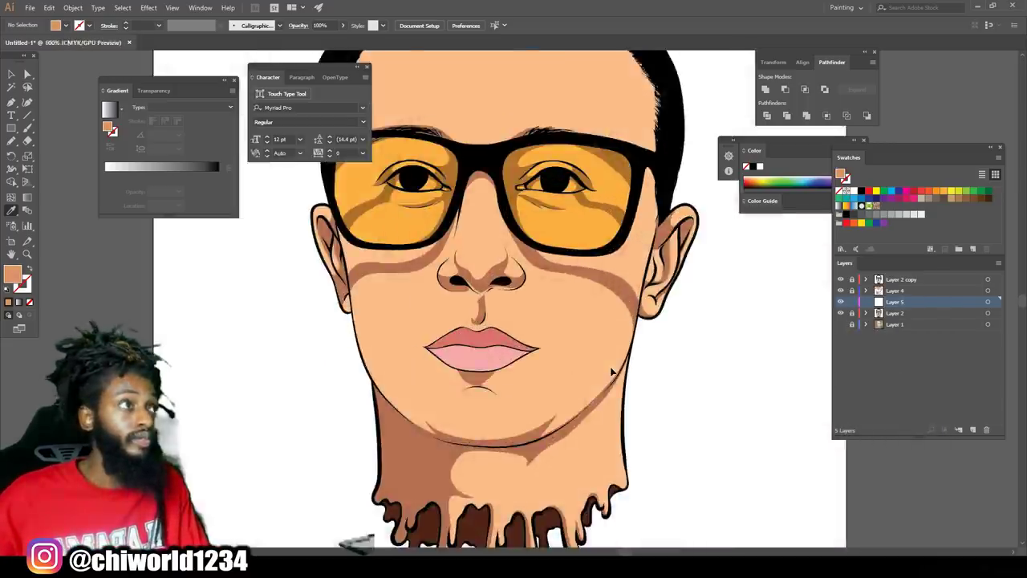
scroll(610, 369, "up", 3)
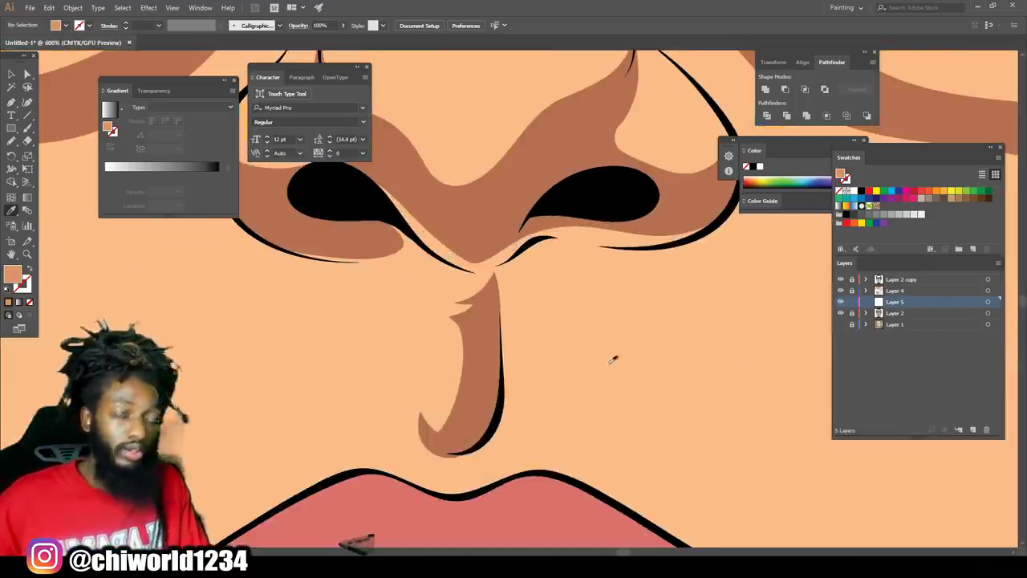
scroll(638, 369, "down", 2)
key("n")
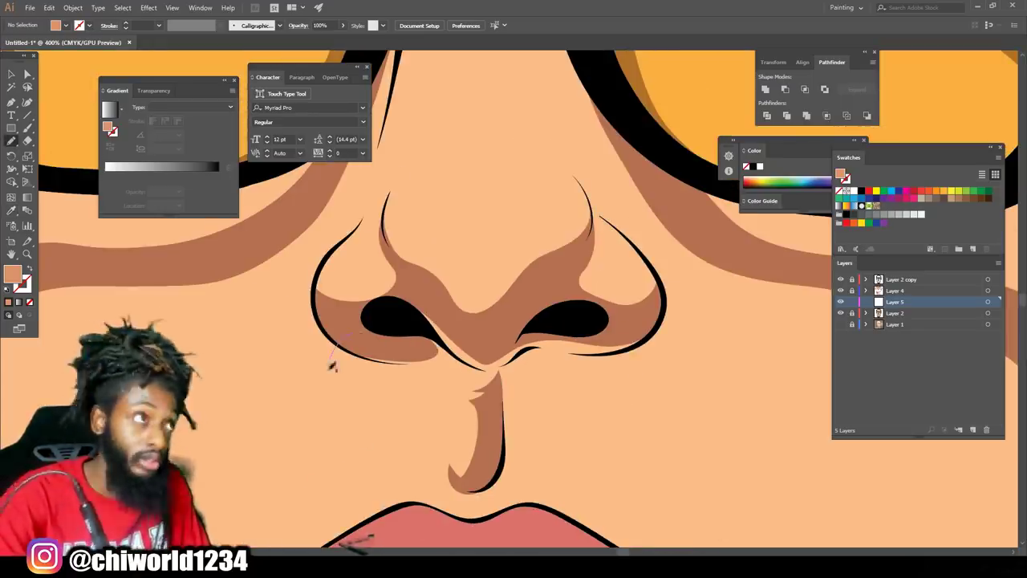
mouse_move(567, 387)
left_mouse_down()
mouse_move(465, 323)
mouse_move(351, 332)
left_mouse_up()
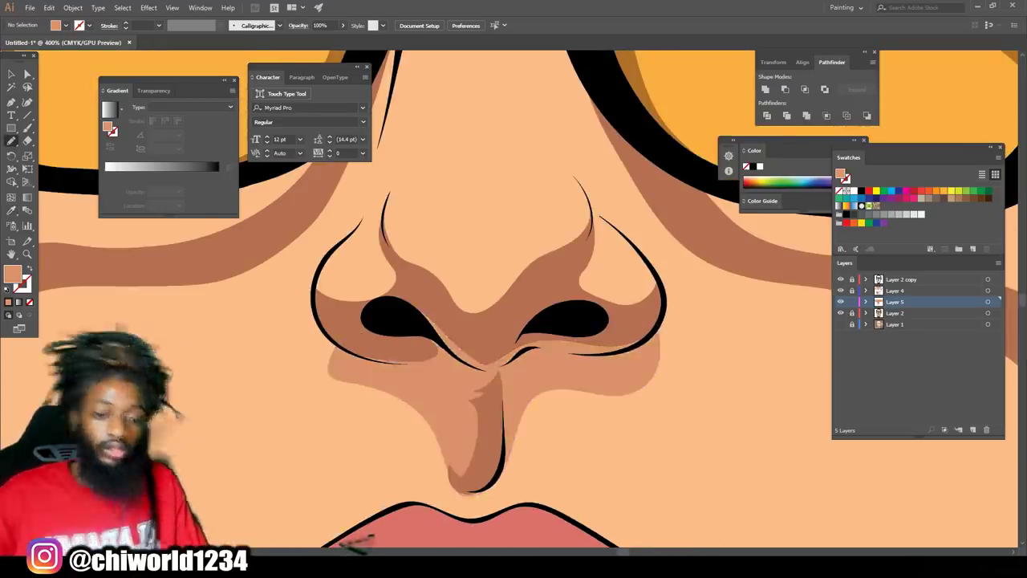
Draw mid-tone shadows across the middle of the neck and down along its hanging drips
scroll(513, 297, "down", 5)
scroll(490, 514, "up", 2)
scroll(481, 520, "up", 2)
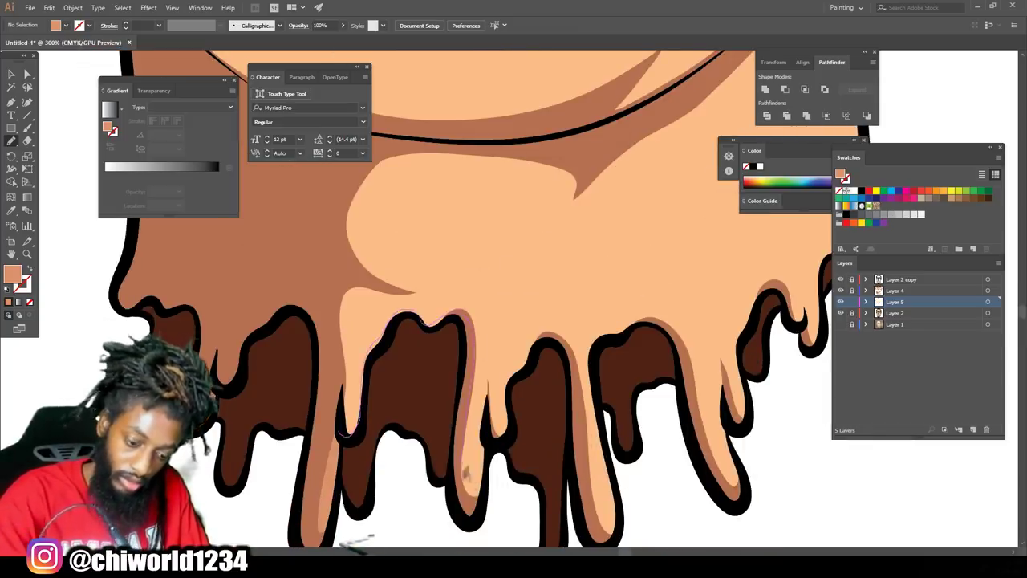
mouse_move(583, 355)
left_mouse_down()
mouse_move(656, 232)
mouse_move(311, 222)
mouse_move(340, 433)
left_mouse_up()
scroll(465, 397, "down", 4)
scroll(500, 552, "up", 4)
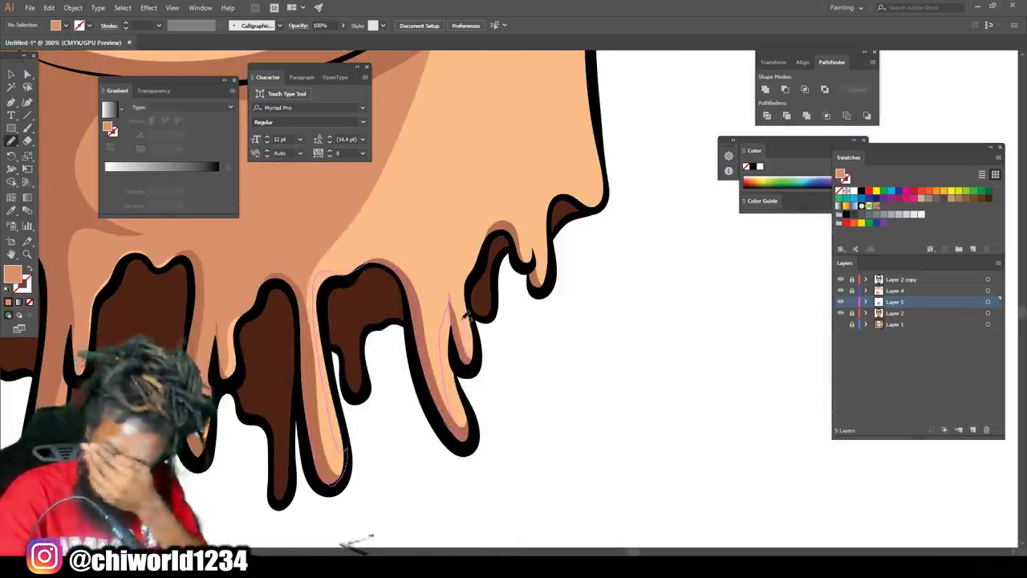
scroll(546, 391, "down", 2)
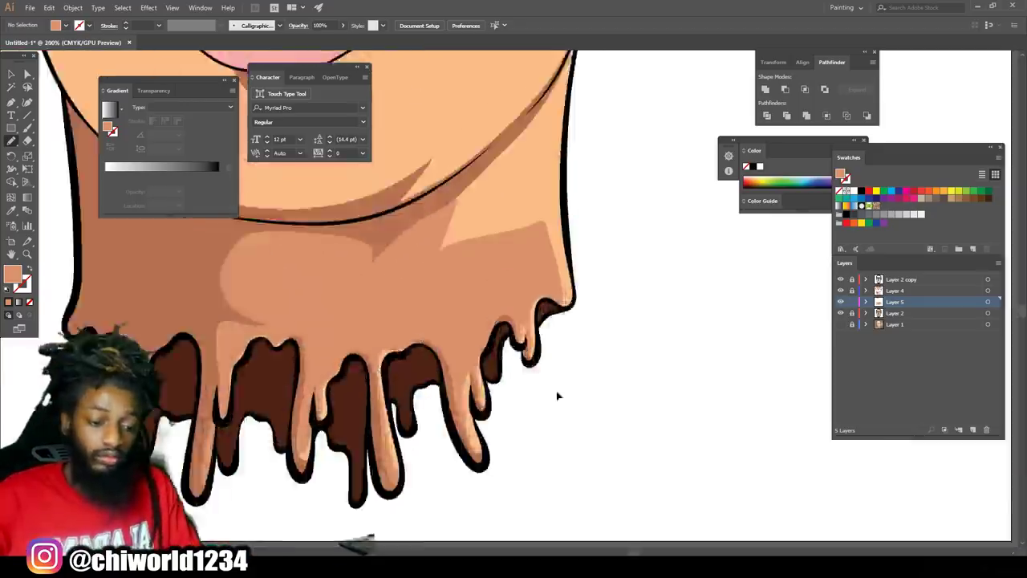
Extend the mid-tone shadow over the right side of the neck, up to the jawline
scroll(558, 394, "up", 1)
scroll(430, 507, "up", 3)
mouse_move(590, 466)
left_mouse_down()
mouse_move(602, 389)
mouse_move(587, 64)
mouse_move(343, 404)
left_mouse_up()
scroll(349, 333, "up", 1)
mouse_move(619, 526)
left_mouse_down()
mouse_move(590, 77)
mouse_move(615, 526)
left_mouse_up()
Draw a mid-tone shadow along the chin and up the right jawline to the cheek shadow below the glasses
key("ctrl+minus")
key("ctrl+minus")
key("ctrl+minus")
key("ctrl+minus")
key("ctrl+minus")
key("ctrl+minus")
key("ctrl+plus")
key("ctrl+plus")
key("ctrl+plus")
key("ctrl+plus")
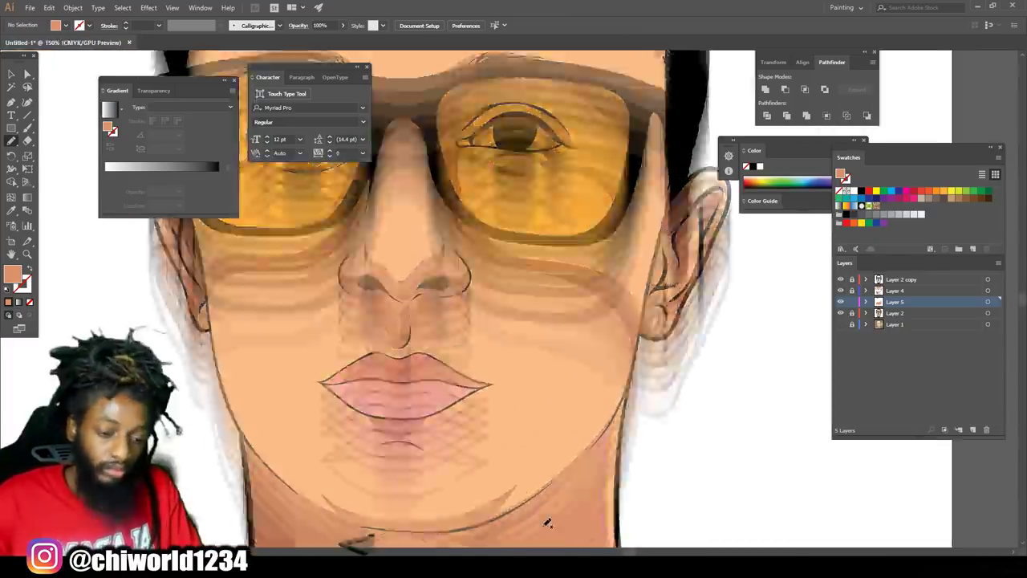
scroll(547, 525, "down", 4)
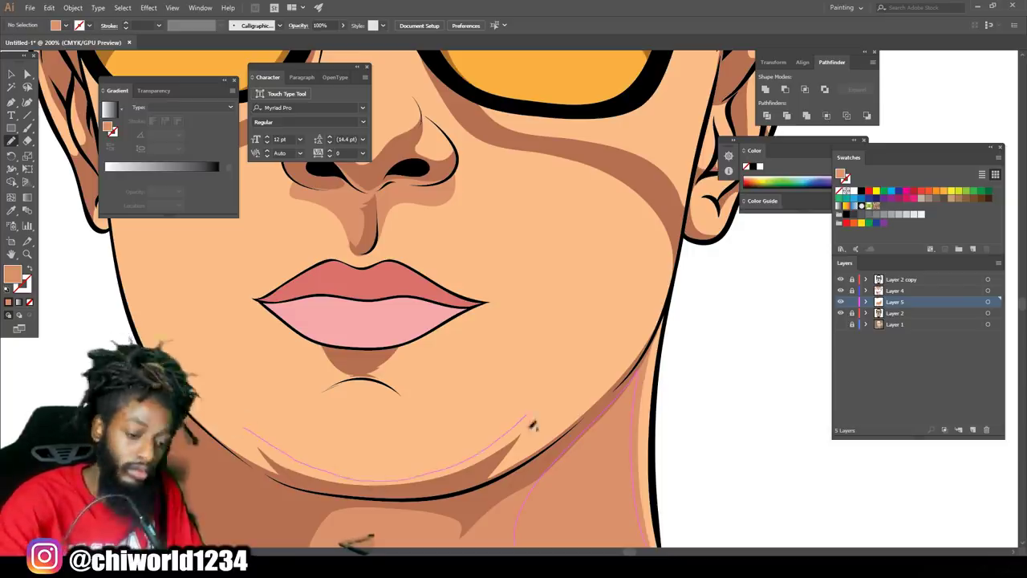
mouse_move(573, 398)
left_mouse_down()
mouse_move(630, 296)
mouse_move(649, 216)
mouse_move(675, 211)
mouse_move(677, 279)
mouse_move(612, 397)
mouse_move(622, 373)
left_mouse_up()
scroll(357, 543, "down", 2)
scroll(357, 543, "up", 2)
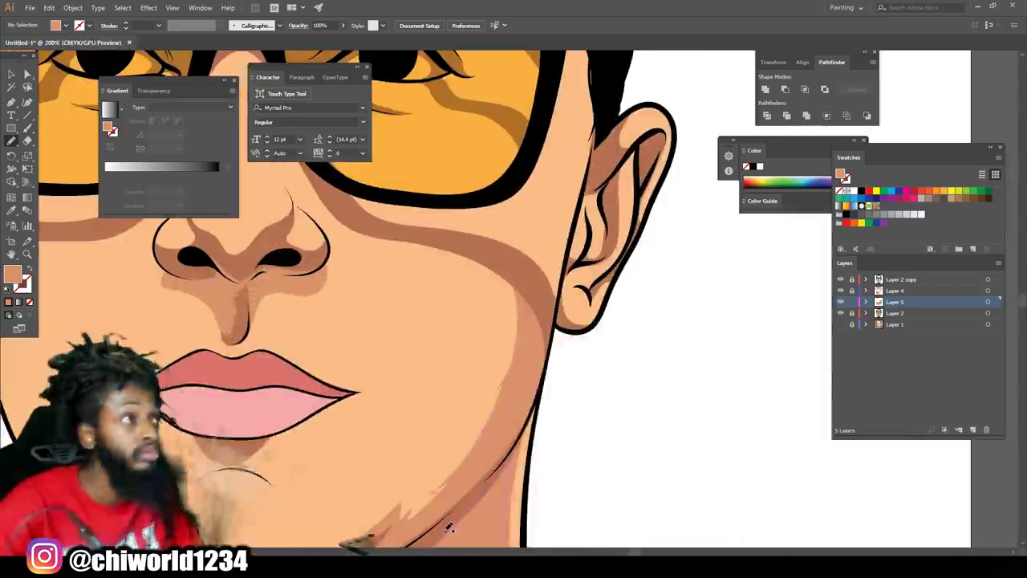
scroll(404, 530, "down", 3)
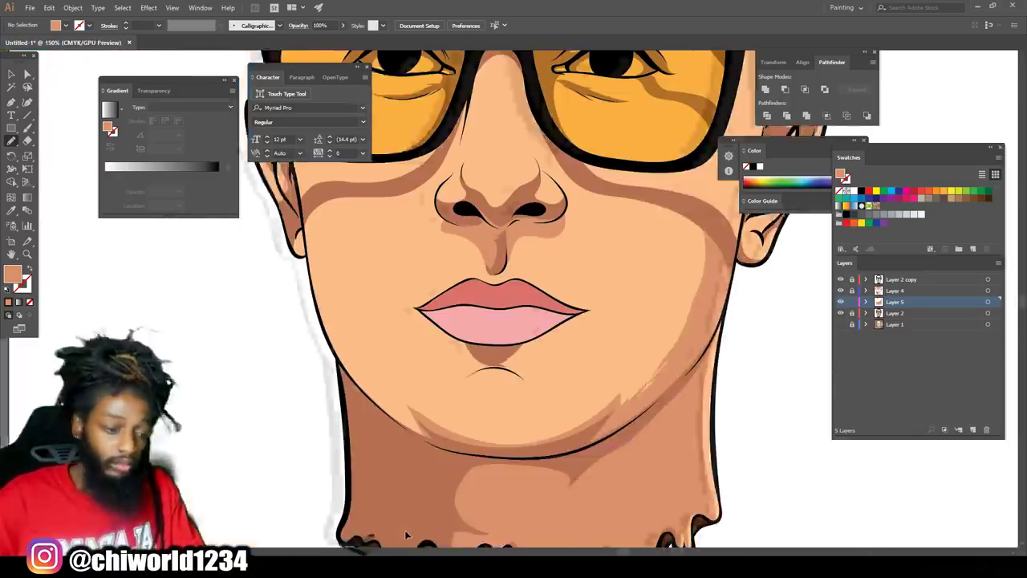
Draw a narrower mid-tone shadow along the left jawline, from the chin up to the cheek shadow
scroll(404, 530, "up", 2)
left_click_drag(365, 425, 305, 332)
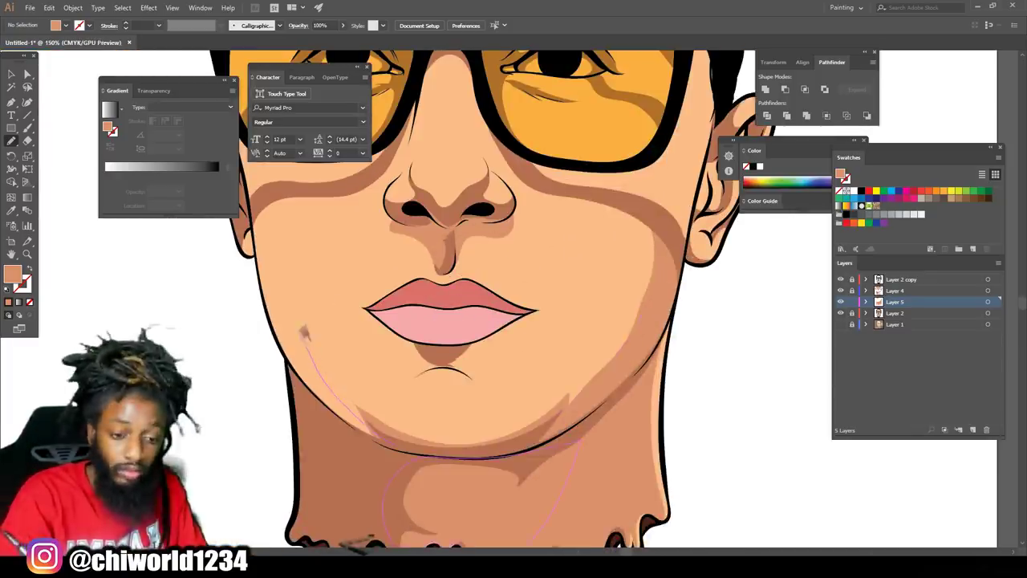
mouse_move(259, 237)
left_mouse_down()
mouse_move(293, 356)
mouse_move(365, 428)
left_mouse_up()
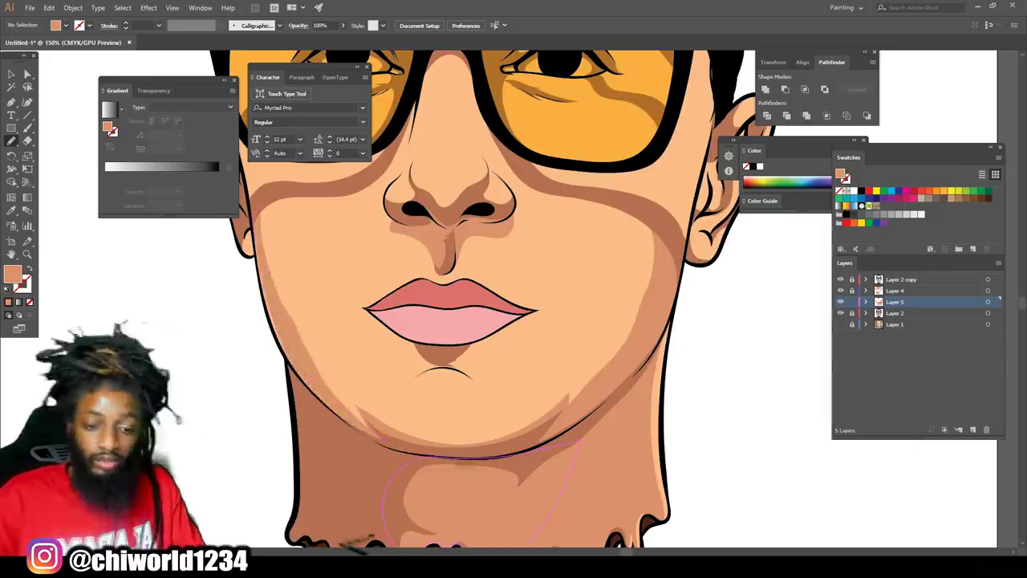
scroll(365, 426, "down", 2)
scroll(349, 361, "up", 3)
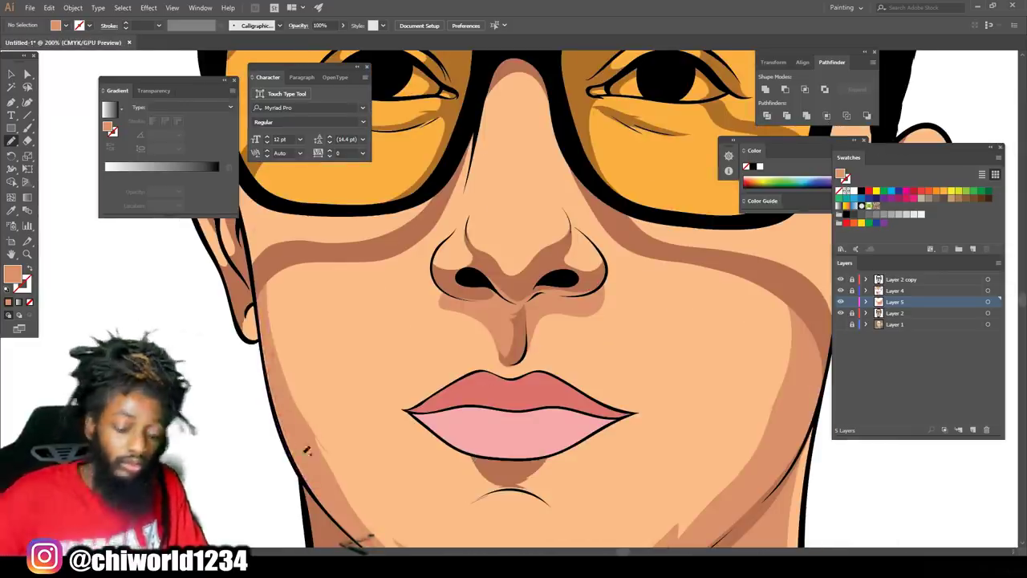
Draw a mid-tone shadow around the forehead along the hairline, notched inward at both temples
scroll(365, 539, "down", 3)
scroll(250, 414, "up", 2)
mouse_move(249, 414)
left_mouse_down()
mouse_move(329, 216)
mouse_move(666, 309)
mouse_move(681, 437)
left_mouse_up()
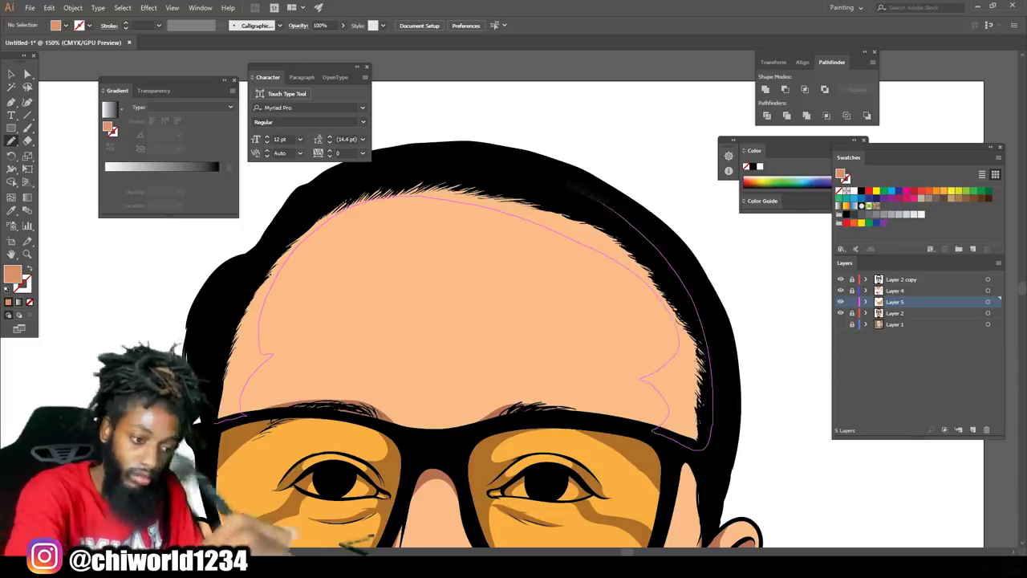
mouse_move(629, 375)
left_mouse_down()
mouse_move(653, 303)
mouse_move(342, 231)
left_mouse_up()
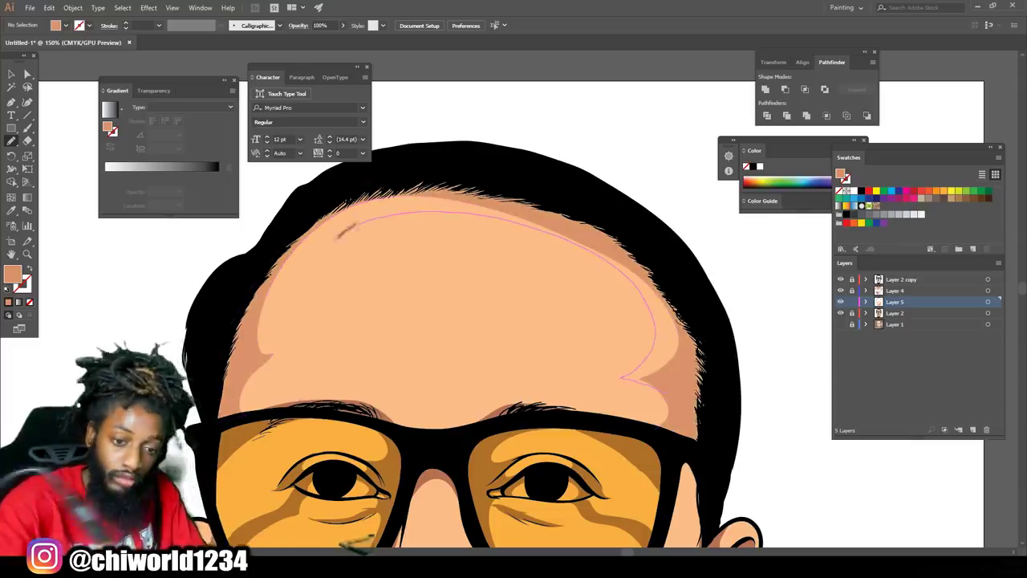
mouse_move(248, 385)
left_mouse_down()
mouse_move(524, 191)
mouse_move(673, 395)
left_mouse_up()
Shade the right cheek beneath the lens and the inner folds of the right ear with the mid-tone
scroll(706, 420, "down", 3)
scroll(561, 417, "up", 4)
mouse_move(537, 343)
left_mouse_down()
mouse_move(592, 185)
mouse_move(553, 425)
mouse_move(475, 375)
left_mouse_up()
mouse_move(570, 392)
left_mouse_down()
mouse_move(607, 365)
mouse_move(569, 387)
left_mouse_up()
mouse_move(612, 325)
left_mouse_down()
mouse_move(628, 287)
mouse_move(616, 313)
mouse_move(667, 256)
mouse_move(634, 345)
left_mouse_up()
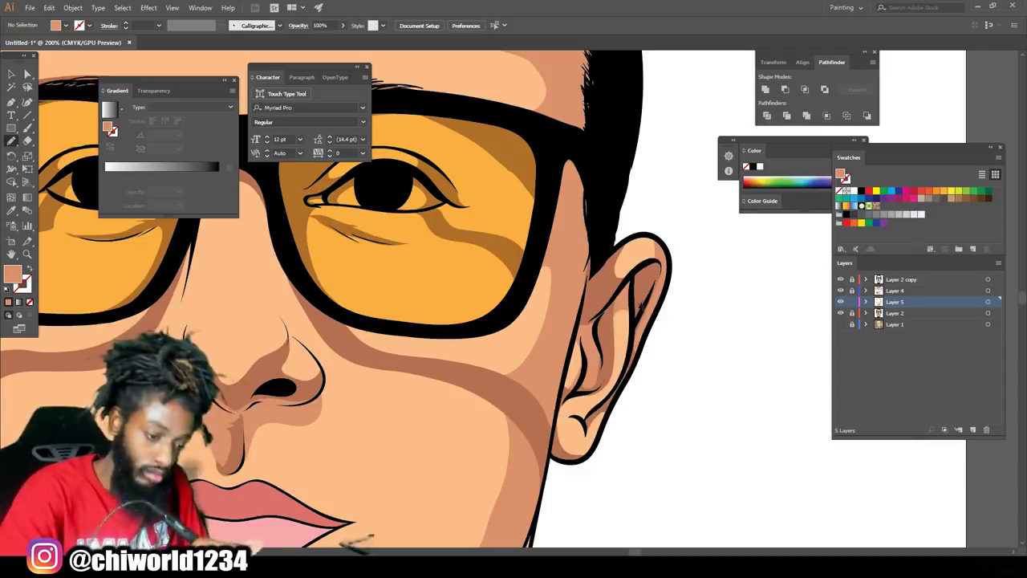
Draw a mid-tone shadow on the left cheek between the glasses frame, the ear and the existing cheek shadow
key("ctrl+minus")
mouse_move(553, 434)
left_mouse_down()
mouse_move(557, 406)
mouse_move(479, 434)
left_mouse_up()
key("ctrl+minus")
key("ctrl+equal")
key("ctrl+equal")
key("ctrl+minus")
left_click_drag(201, 518, 428, 471)
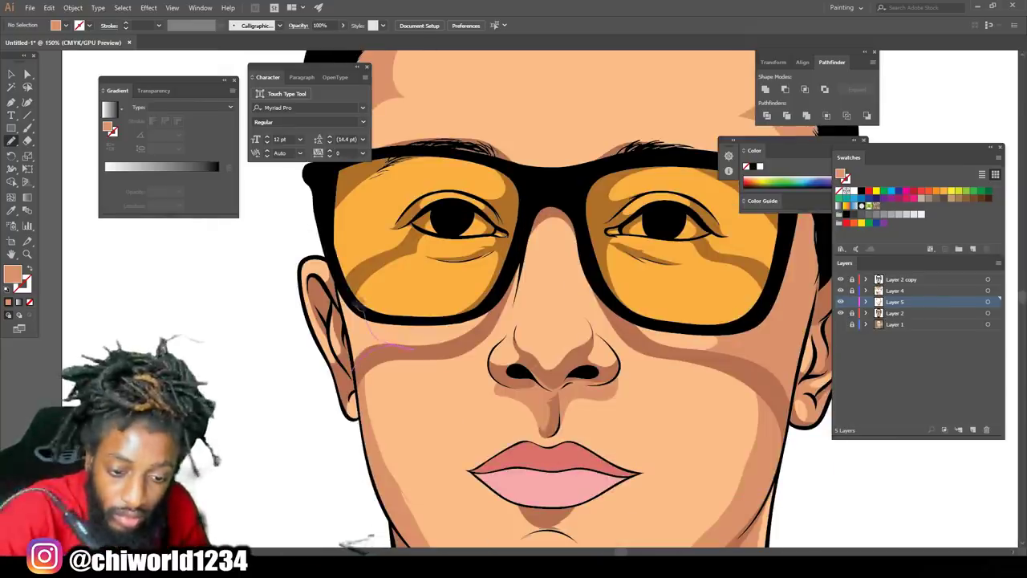
left_click_drag(365, 309, 346, 366)
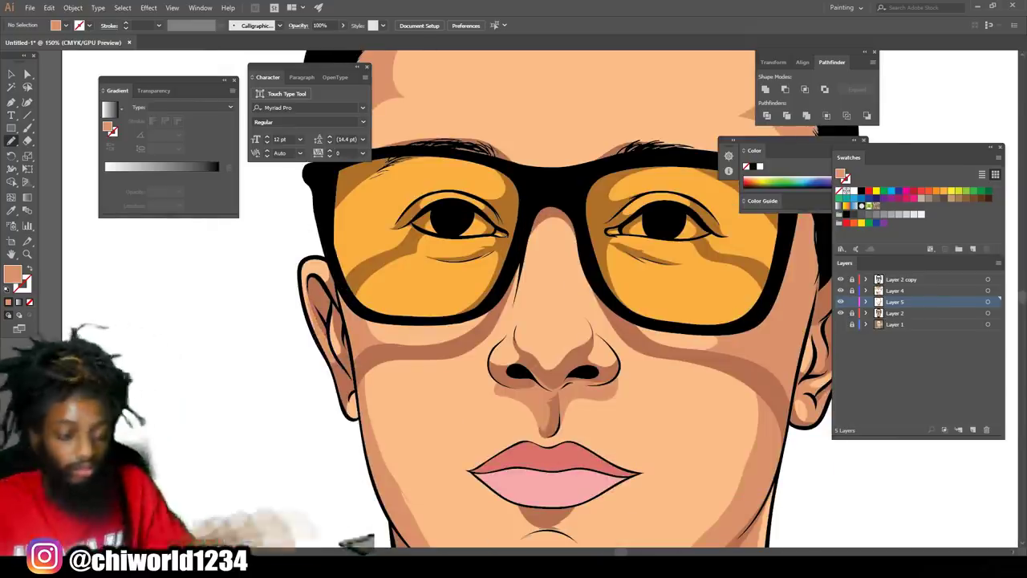
Draw a mid-tone shadow under the lower lip, spreading into pointed wings on both sides of the chin crease
scroll(448, 488, "down", 3)
scroll(451, 492, "up", 4)
left_click_drag(453, 449, 590, 468)
left_click_drag(333, 430, 333, 431)
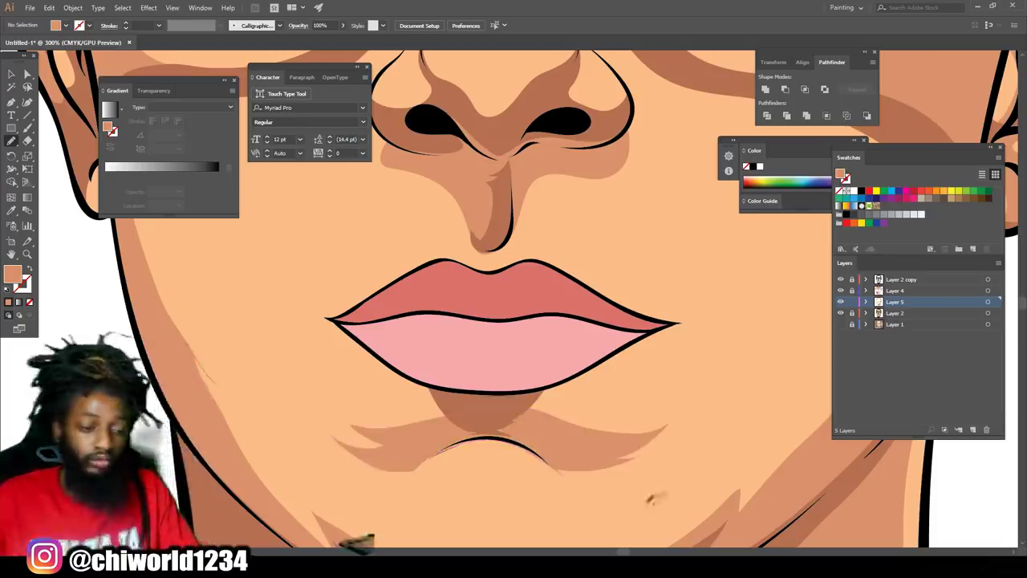
scroll(602, 425, "up", 1)
left_click_drag(564, 357, 502, 407)
key("ctrl+z")
mouse_move(309, 433)
left_mouse_down()
mouse_move(343, 400)
mouse_move(311, 434)
left_mouse_up()
Draw mid-tone shadows around the nose tip and along the lower edges of both nostril wings
scroll(386, 394, "down", 2)
scroll(639, 360, "up", 2)
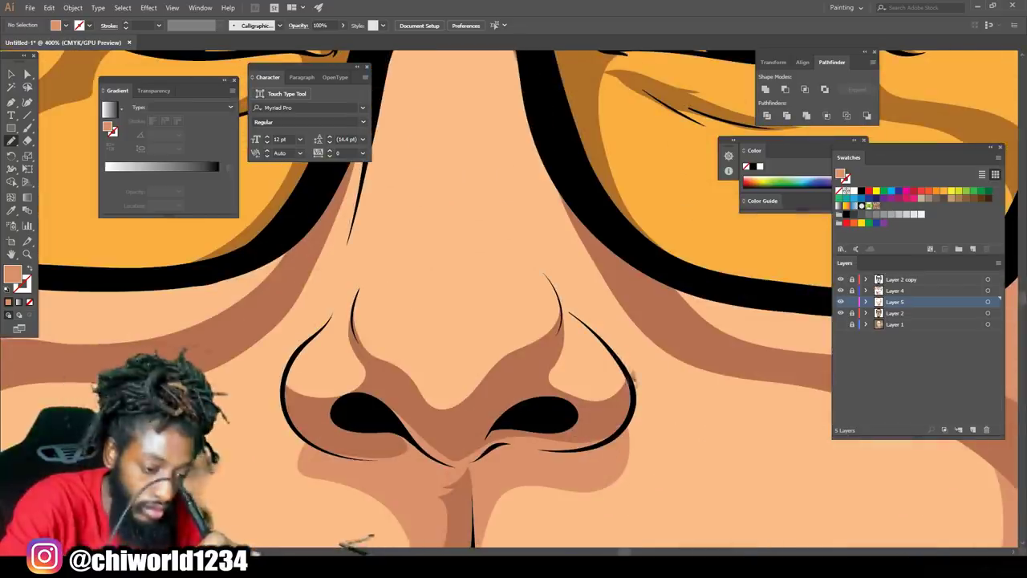
left_click_drag(567, 315, 566, 315)
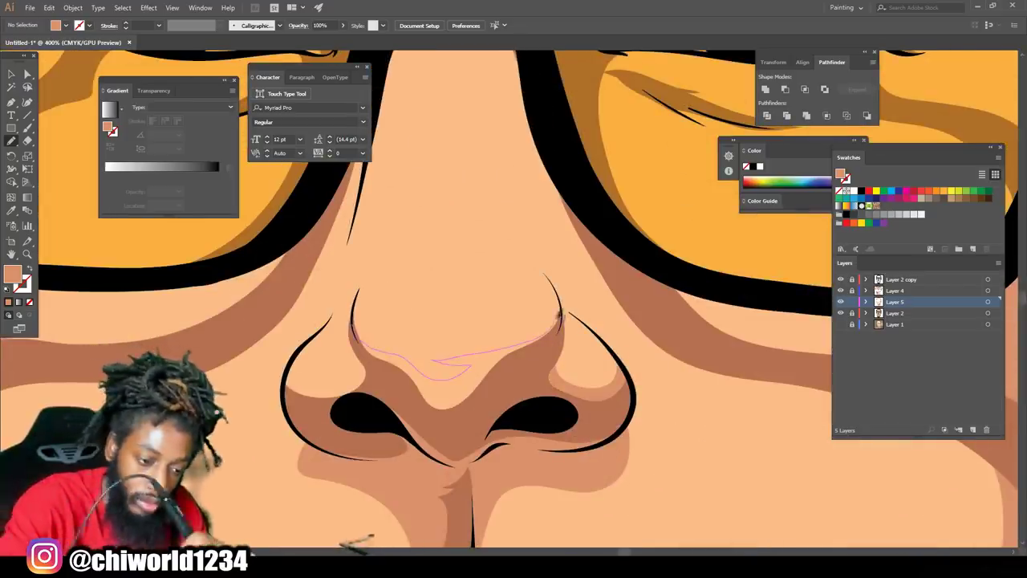
left_click_drag(383, 370, 355, 314)
left_click_drag(312, 345, 361, 353)
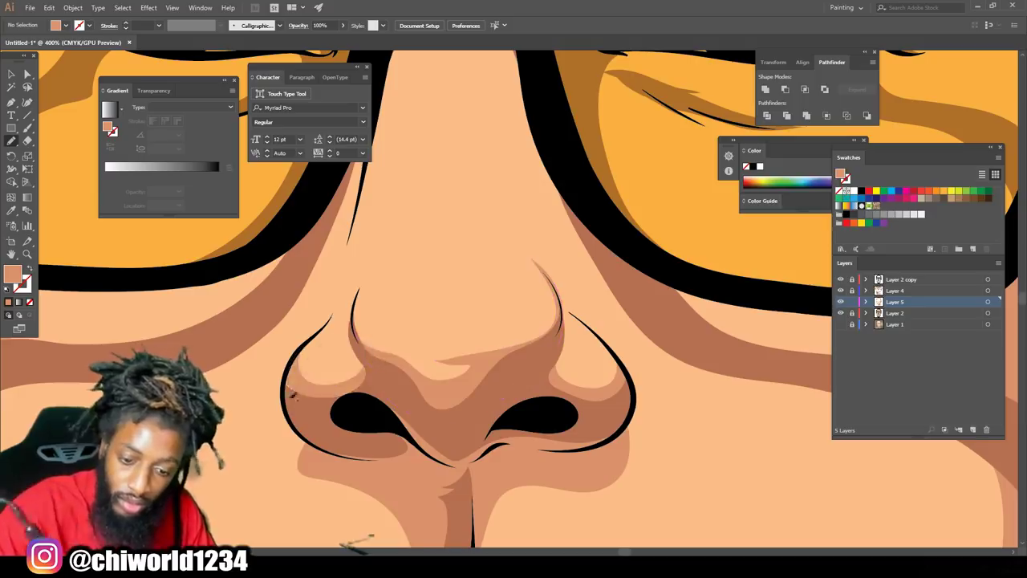
Draw mid-tone shadows down both sides of the nose and beneath the bridge of the glasses
scroll(353, 374, "up", 3)
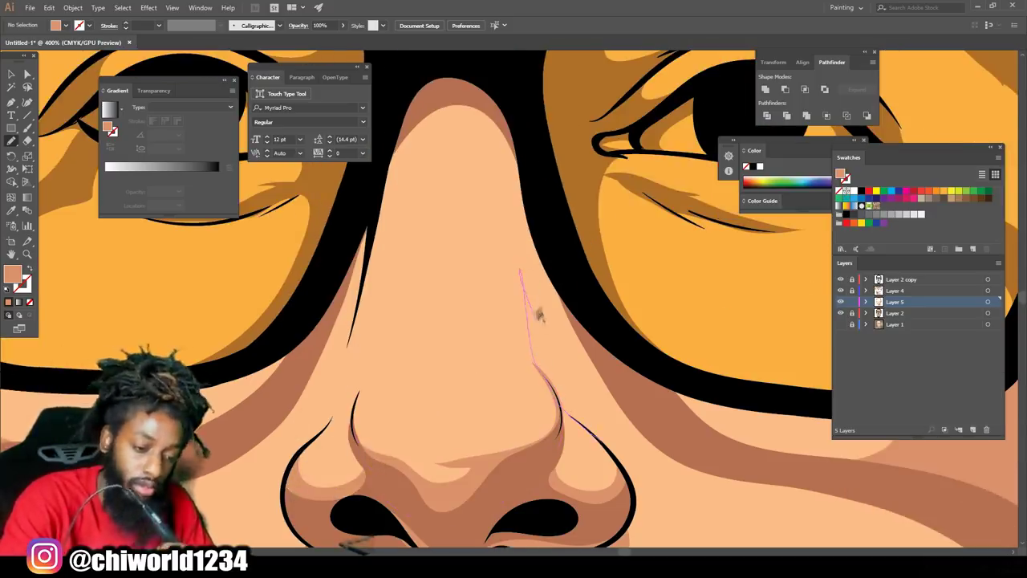
left_click_drag(606, 400, 629, 468)
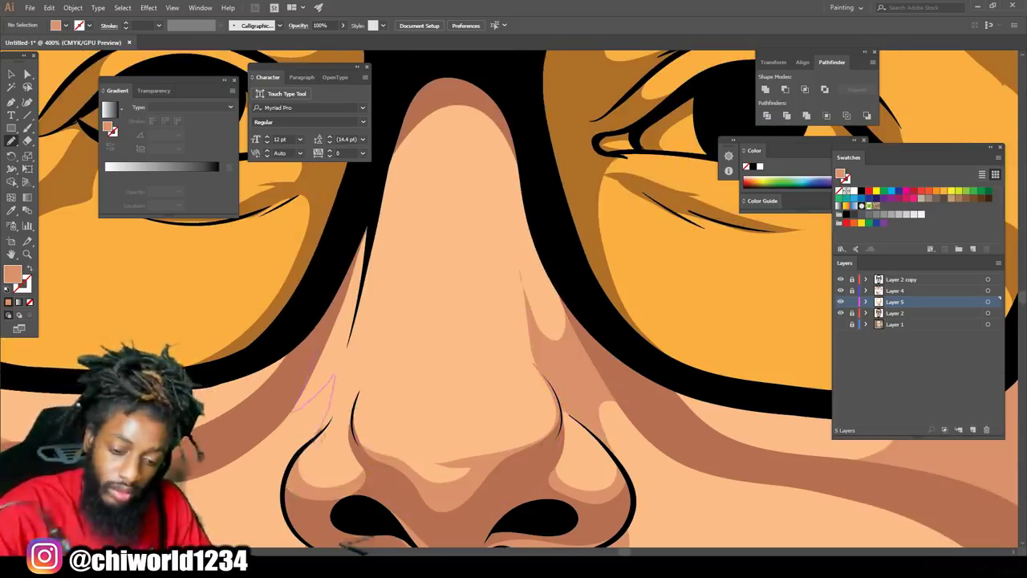
mouse_move(358, 411)
left_mouse_down()
mouse_move(368, 311)
mouse_move(315, 353)
left_mouse_up()
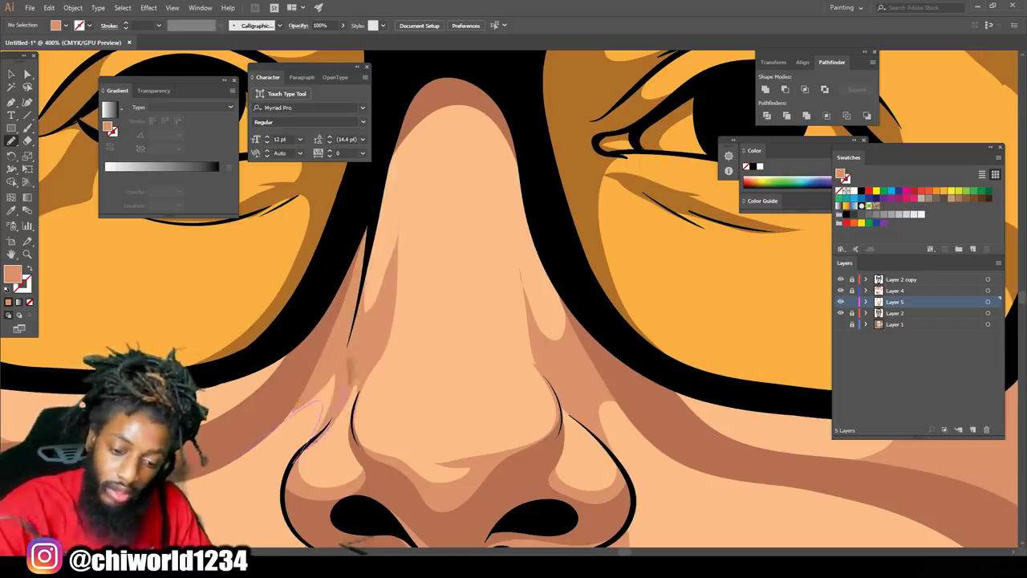
scroll(353, 544, "up", 3)
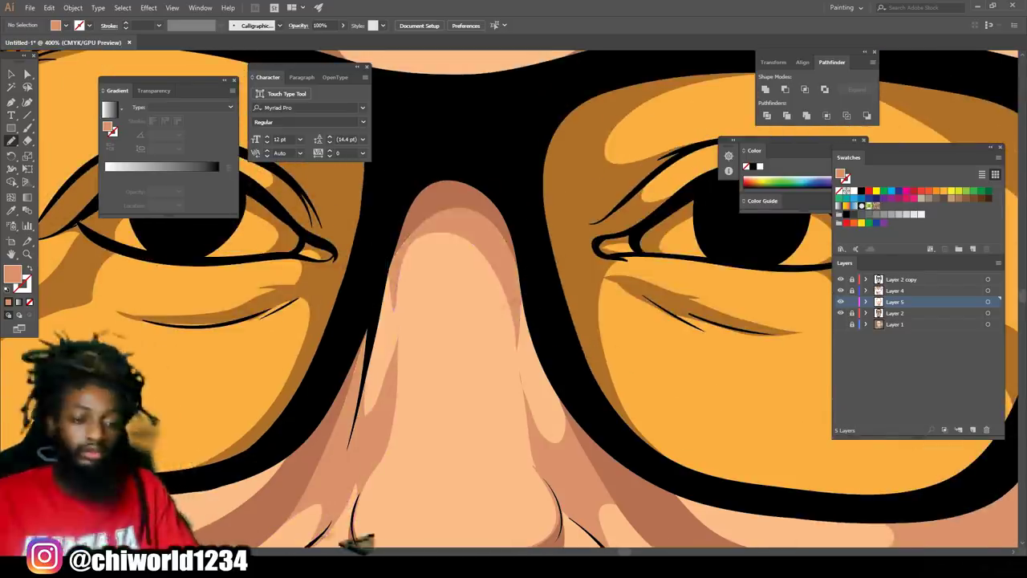
Sample the upper lip's colour and set the fill to a darker red for freehand shading
key("ctrl+minus")
key("ctrl+minus")
key("ctrl+minus")
key("ctrl+minus")
key("ctrl+minus")
key("ctrl+equal")
key("ctrl+minus")
key("ctrl+equal")
key("ctrl+equal")
key("ctrl+equal")
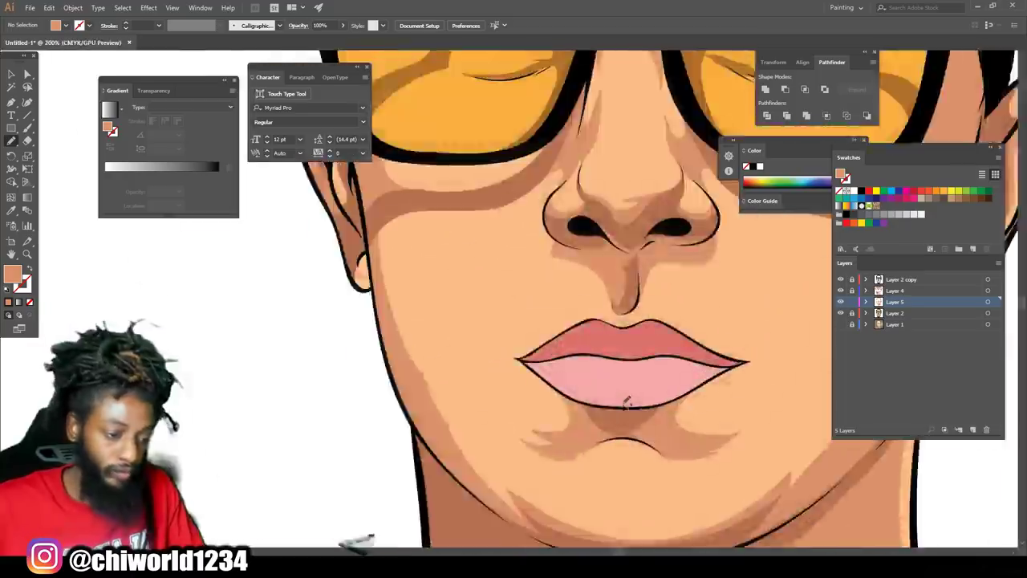
key("ctrl+equal")
key("ctrl+equal")
key("ctrl+equal")
left_click(11, 212)
left_click(233, 393)
double_click(14, 275)
left_click(736, 383)
left_click(899, 334)
left_click(12, 142)
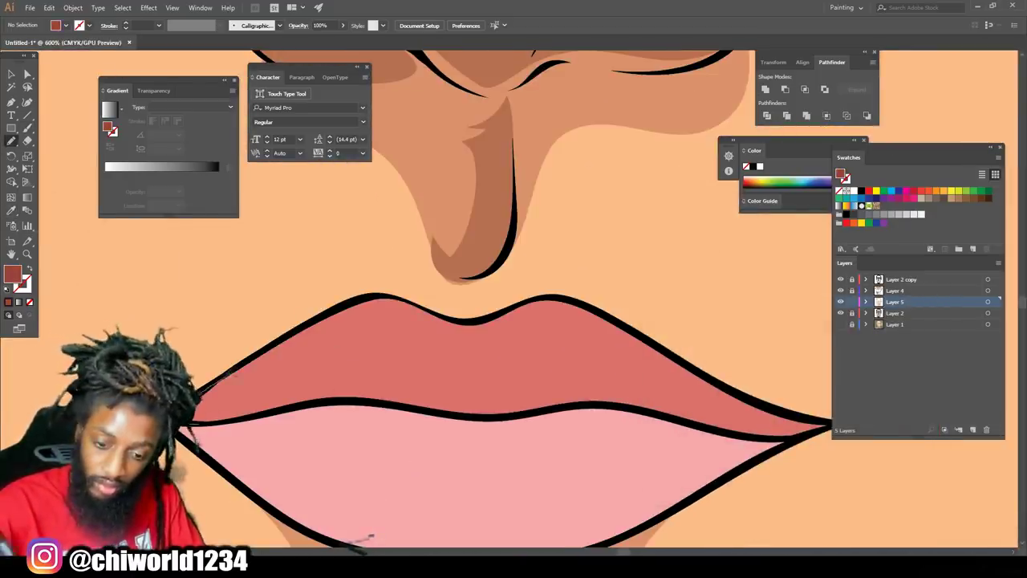
Draw a dark red shadow along the lower edge and corners of the upper lip, with small peaks reaching upward
mouse_move(520, 376)
left_mouse_down()
mouse_move(616, 375)
mouse_move(674, 354)
mouse_move(833, 421)
mouse_move(781, 434)
mouse_move(532, 412)
left_mouse_up()
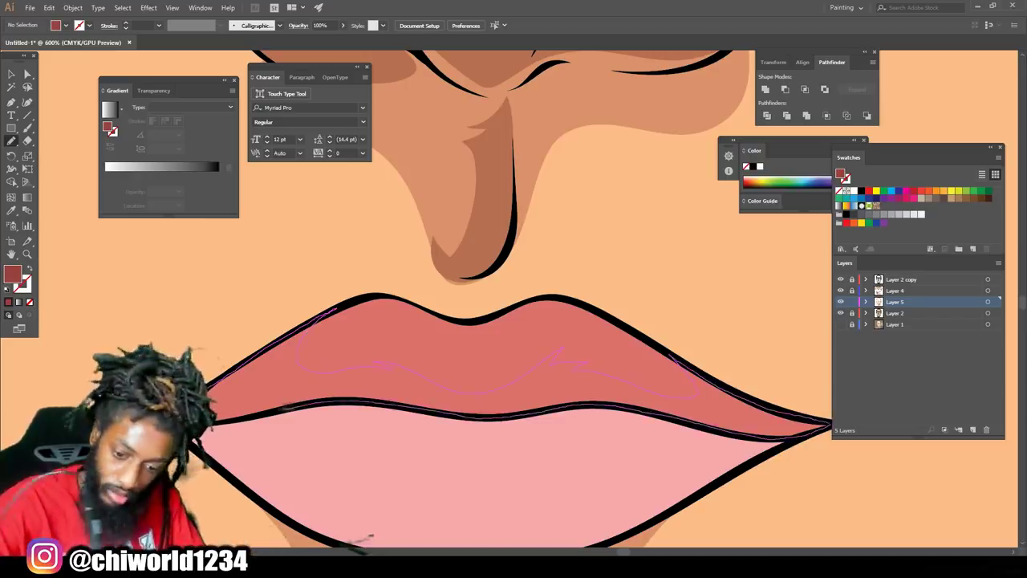
left_click_drag(298, 406, 173, 416)
key("ctrl+minus")
key("ctrl+minus")
key("ctrl+minus")
key("ctrl+minus")
scroll(797, 349, "up", 3)
scroll(797, 348, "down", 3)
key("ctrl+equal")
key("ctrl+equal")
key("ctrl+equal")
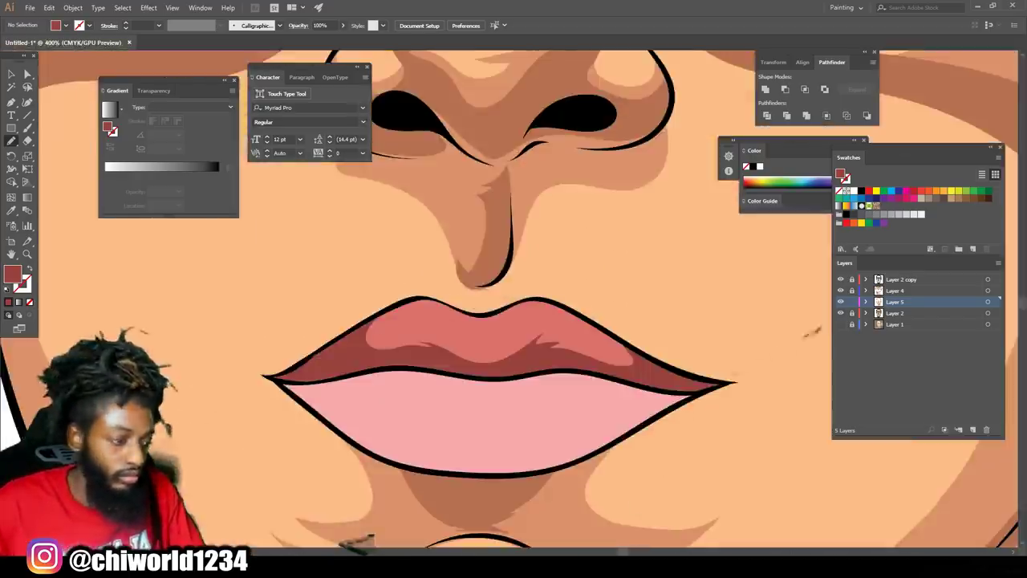
Sample the lower lip's pink, isolate the lower lip shape and slightly adjust the hue of its fill
key("i")
left_click(362, 392)
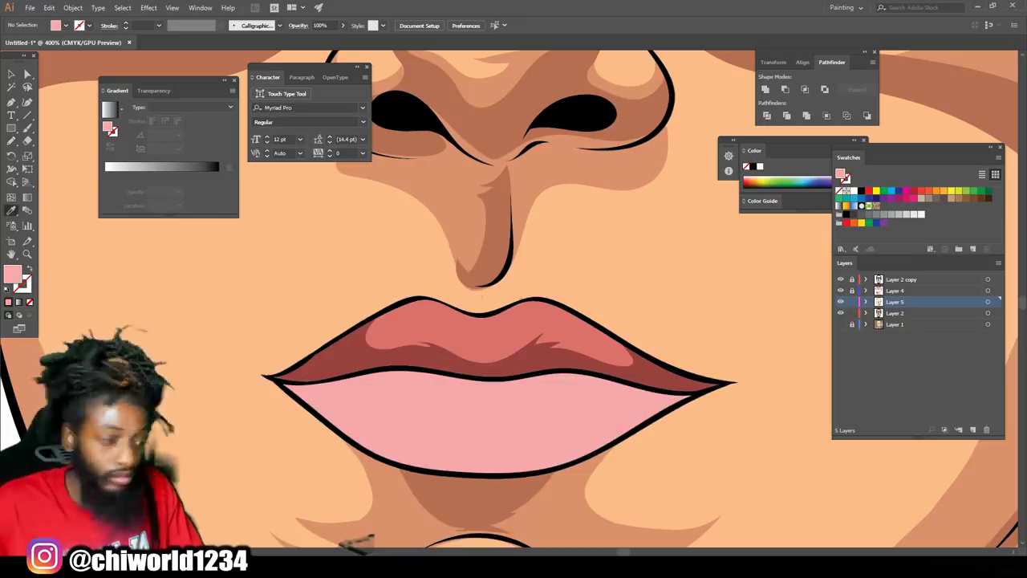
right_click(417, 396)
left_click(458, 302)
left_click(434, 389)
double_click(12, 275)
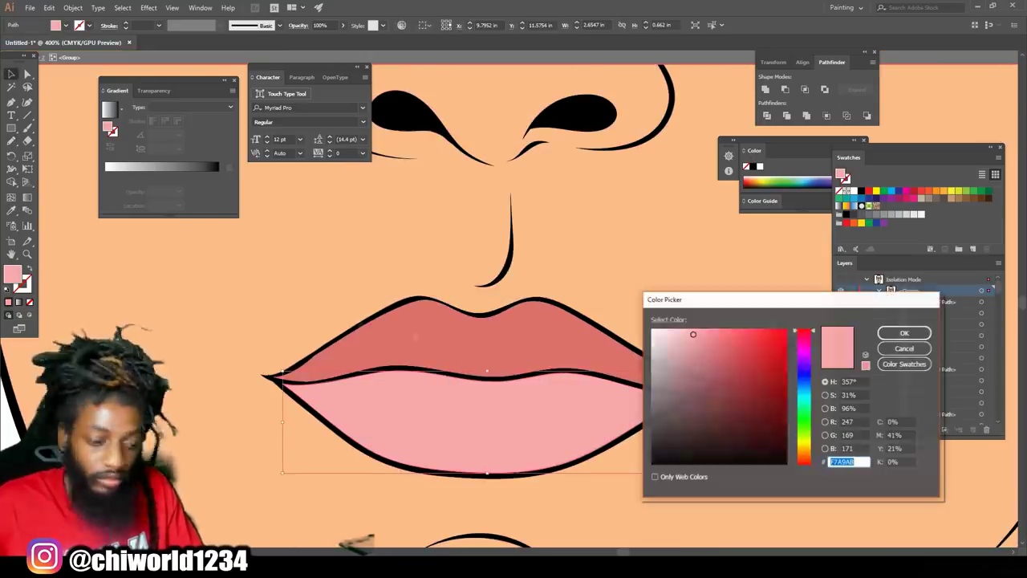
left_click_drag(799, 329, 799, 332)
left_click(904, 332)
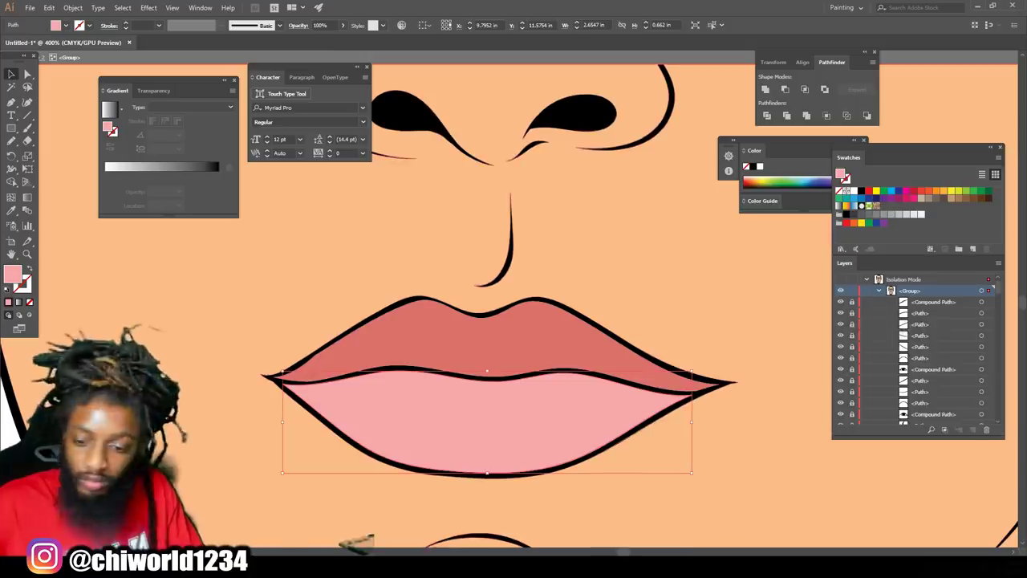
key("Escape")
Set the fill to a deeper coral pink, about EF7878, for freehand shading of the lower lip
double_click(13, 274)
left_click_drag(697, 336, 720, 338)
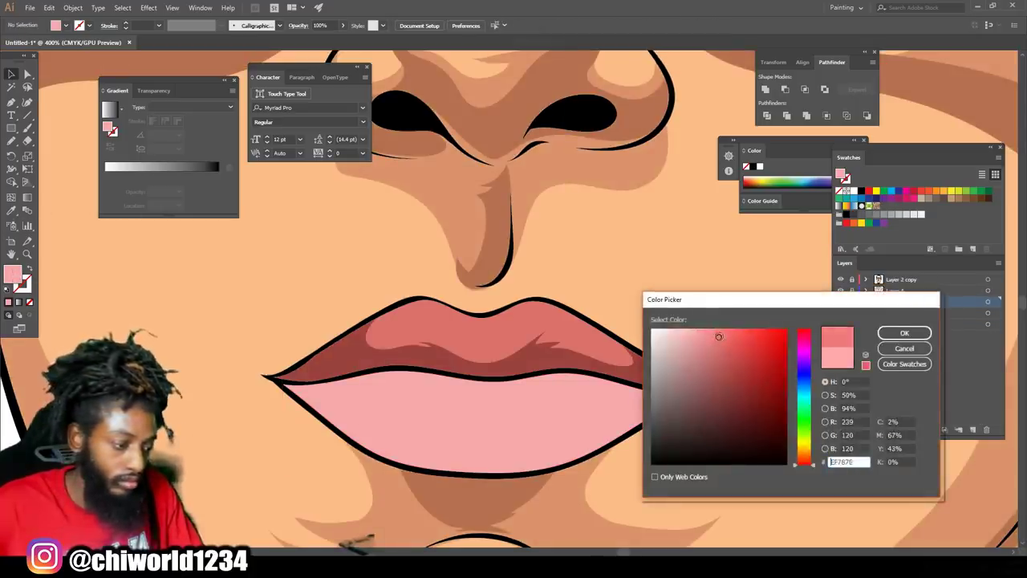
left_click(904, 333)
scroll(647, 380, "up", 1)
key("shift+b")
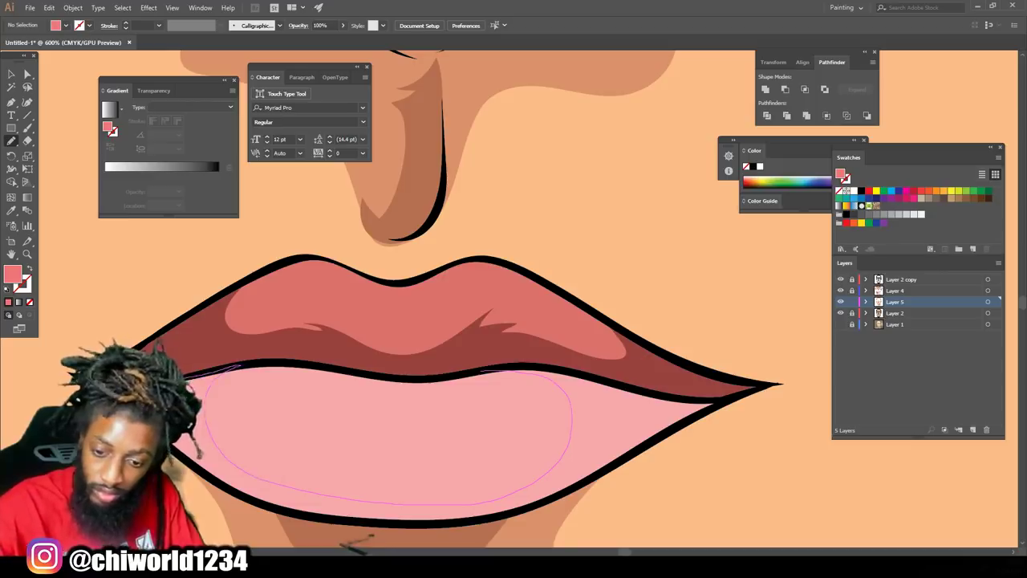
Draw coral pink shading around the lower lip's rim and corners, leaving a rounded highlight in the middle
mouse_move(405, 519)
left_mouse_down()
mouse_move(617, 446)
mouse_move(572, 372)
mouse_move(487, 371)
left_mouse_up()
key("ctrl+minus")
key("ctrl+minus")
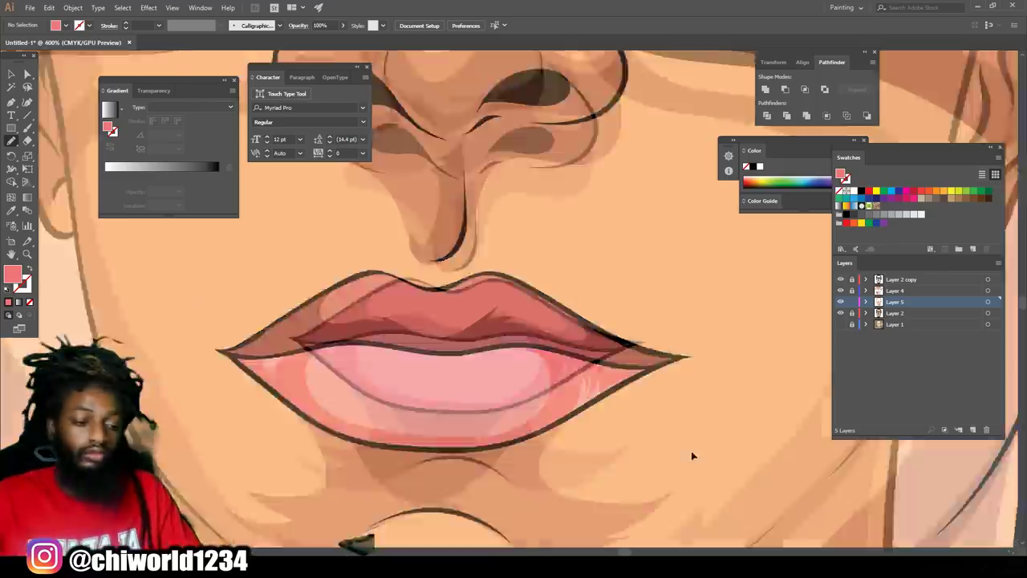
key("ctrl+equal")
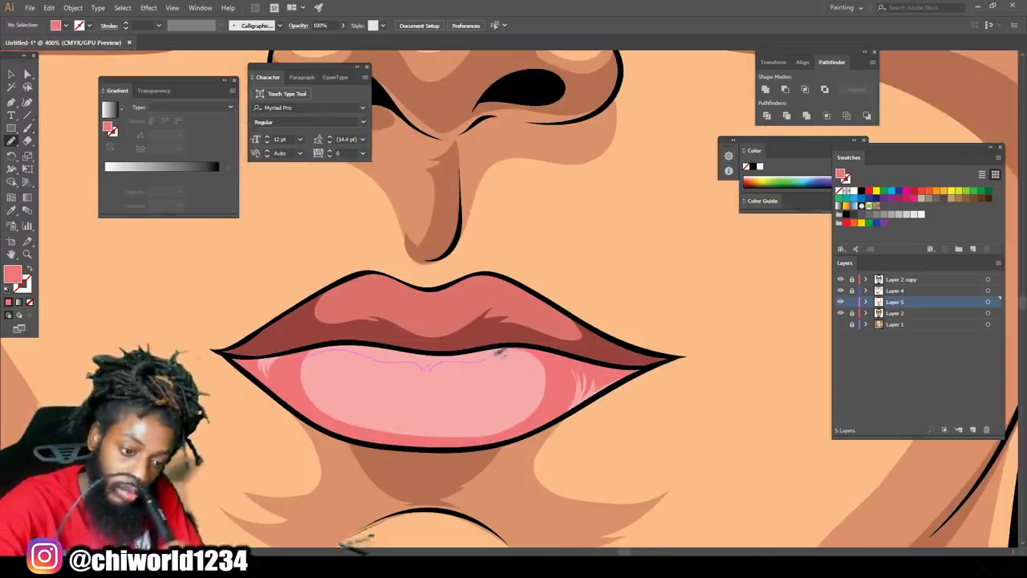
key("ctrl+minus")
key("ctrl+minus")
key("ctrl+minus")
key("ctrl+minus")
key("ctrl+minus")
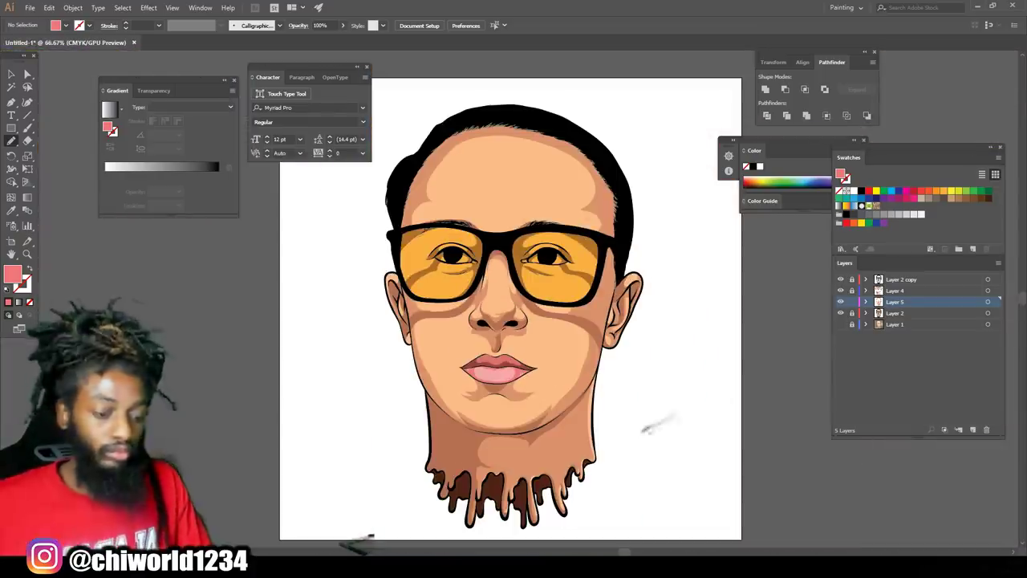
Lock Layer 5 and add a new layer directly beneath it for the skin highlights
left_click(852, 301)
left_click(973, 431)
left_click_drag(905, 302, 905, 318)
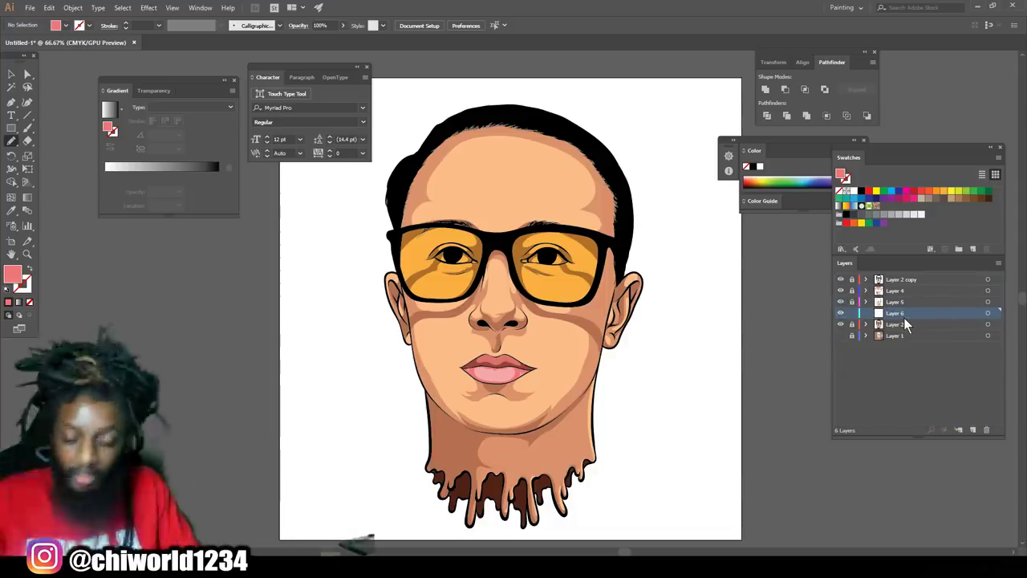
Sample the base skin tone and set the fill to a lighter peach, FFCBA4, for freehand highlights
key("ctrl+plus")
key("ctrl+plus")
left_click(12, 210)
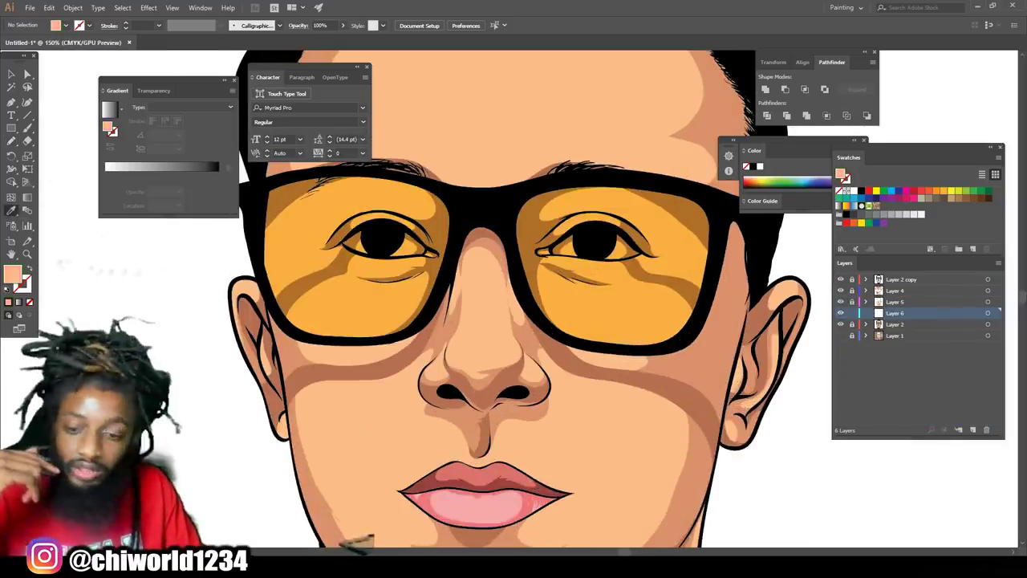
double_click(17, 280)
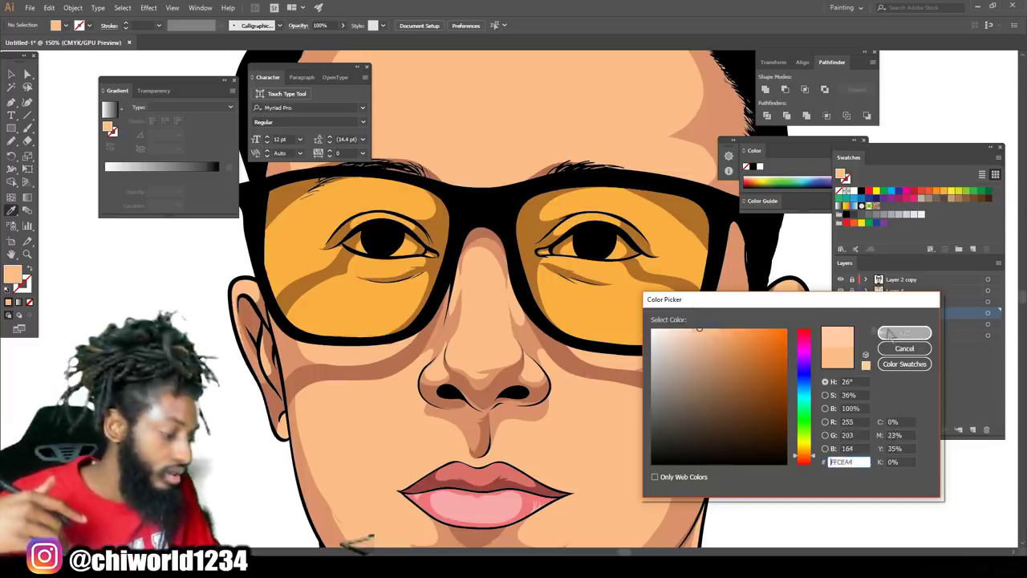
left_click(899, 334)
left_click(11, 141)
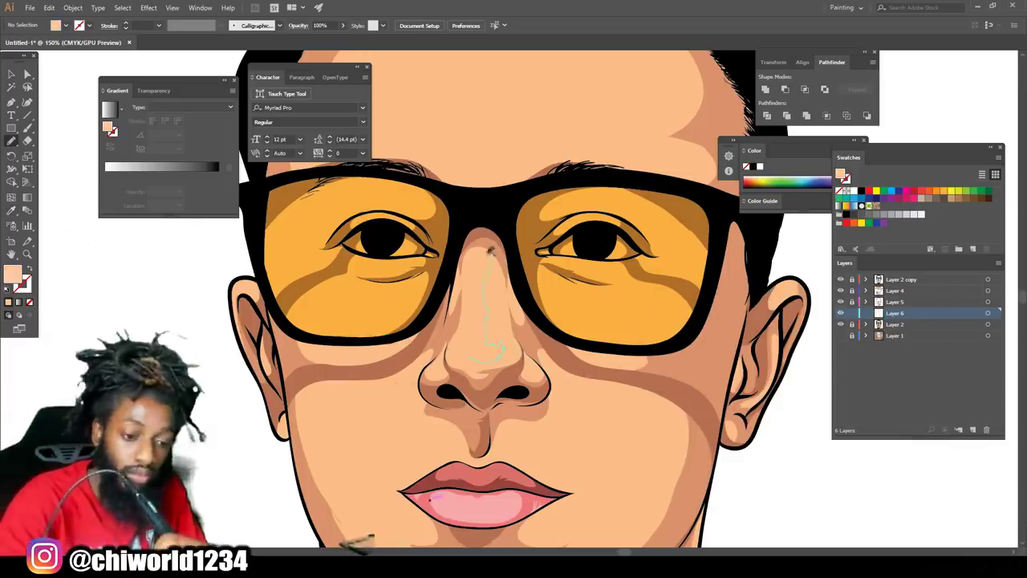
Draw a light peach highlight down the bridge of the nose and across its tip
left_click_drag(464, 345, 466, 347)
key("ctrl+plus")
key("ctrl+plus")
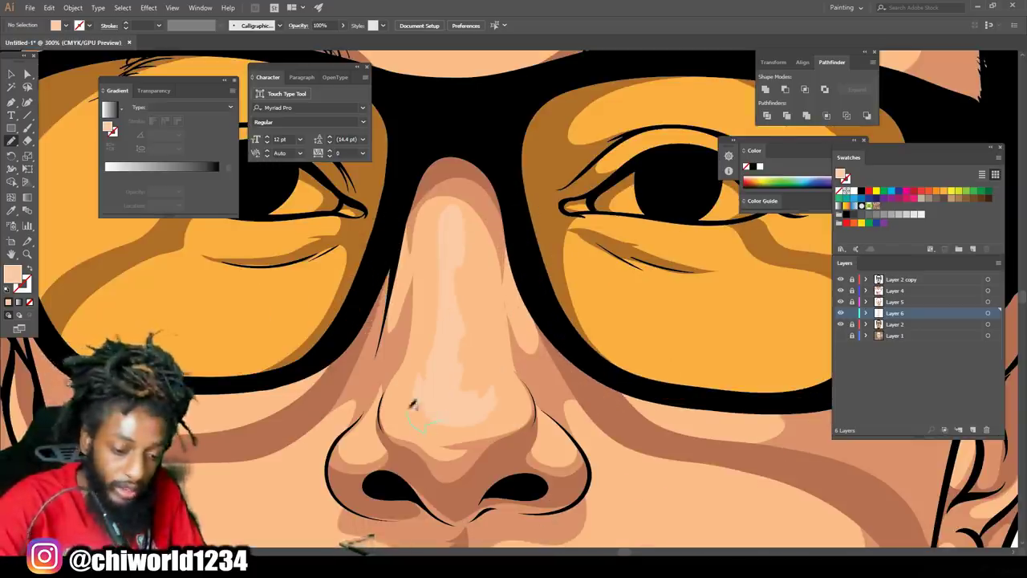
key("ctrl+minus")
Draw jagged light peach highlights above the eyebrows and across the middle of the forehead
scroll(313, 353, "up", 3)
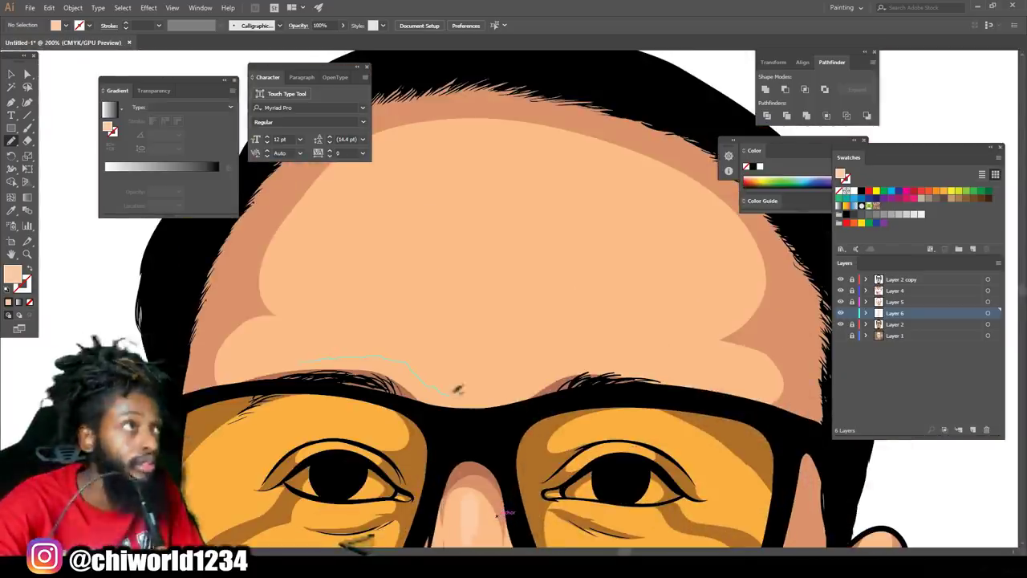
mouse_move(514, 379)
left_mouse_down()
mouse_move(536, 365)
mouse_move(668, 370)
left_mouse_up()
mouse_move(570, 313)
left_mouse_down()
mouse_move(626, 198)
mouse_move(472, 148)
mouse_move(374, 178)
left_mouse_up()
left_click_drag(389, 317, 340, 341)
left_click_drag(440, 273, 438, 305)
left_click_drag(420, 260, 459, 281)
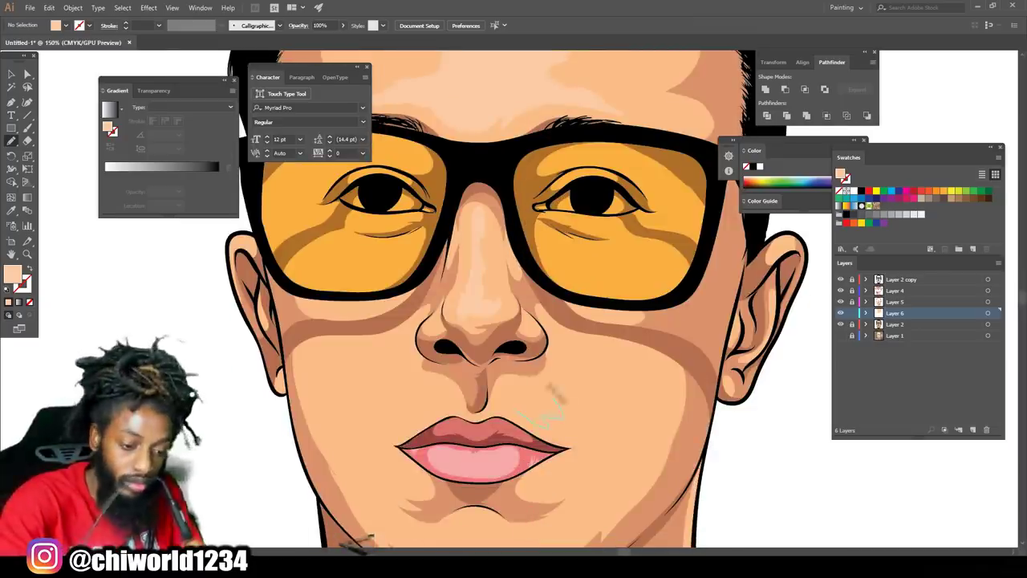
Draw light peach highlights above the mouth corner, on both cheeks and on the chin
left_click_drag(553, 394, 551, 363)
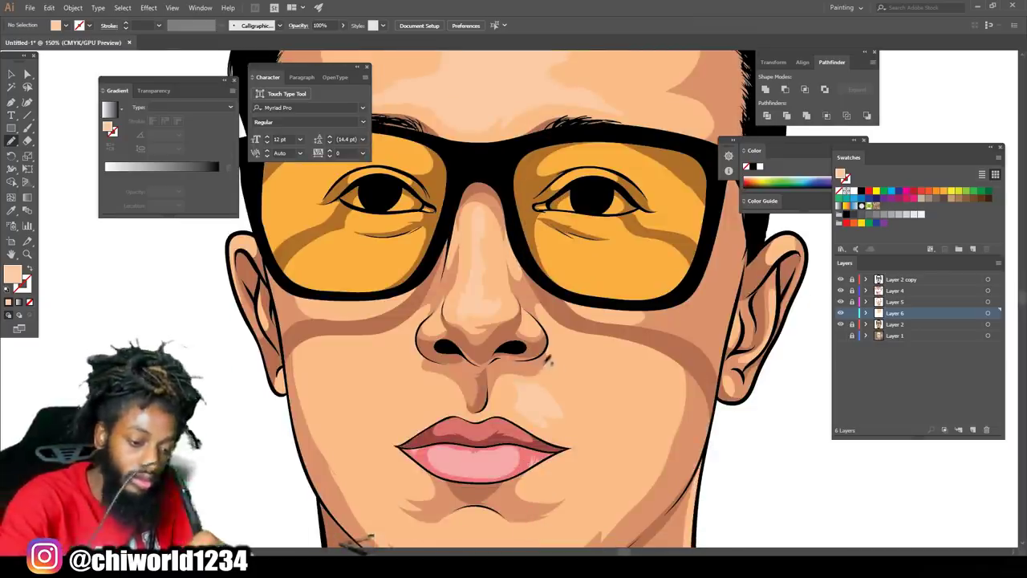
left_click_drag(615, 347, 611, 350)
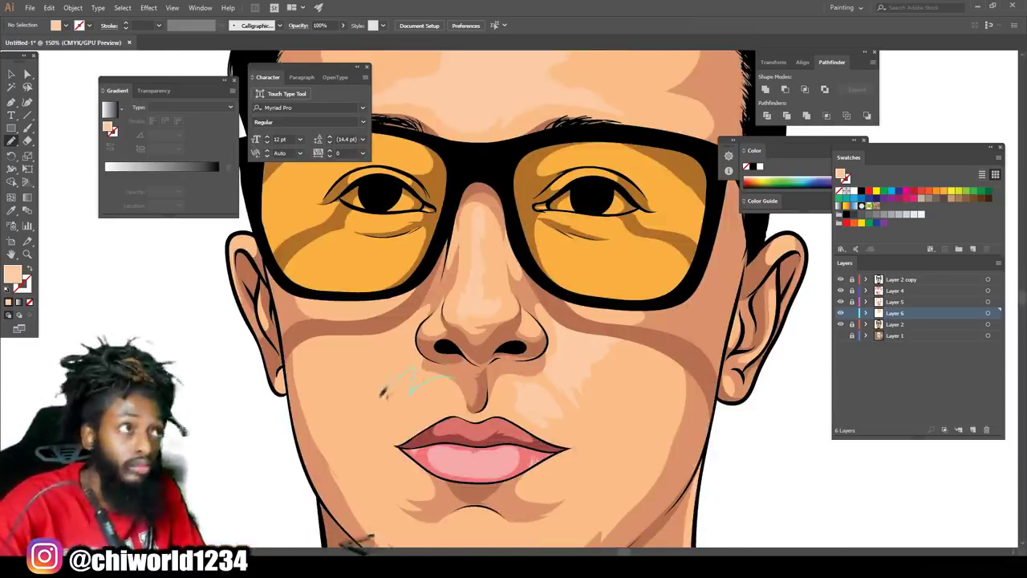
left_click_drag(426, 299, 363, 328)
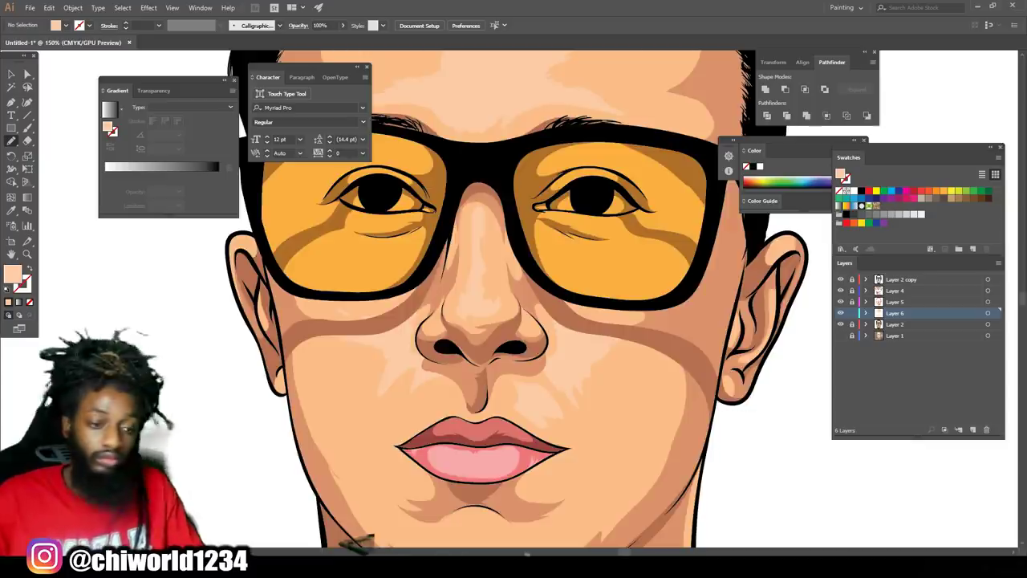
key("ctrl+0")
key("ctrl+1")
key("ctrl+minus")
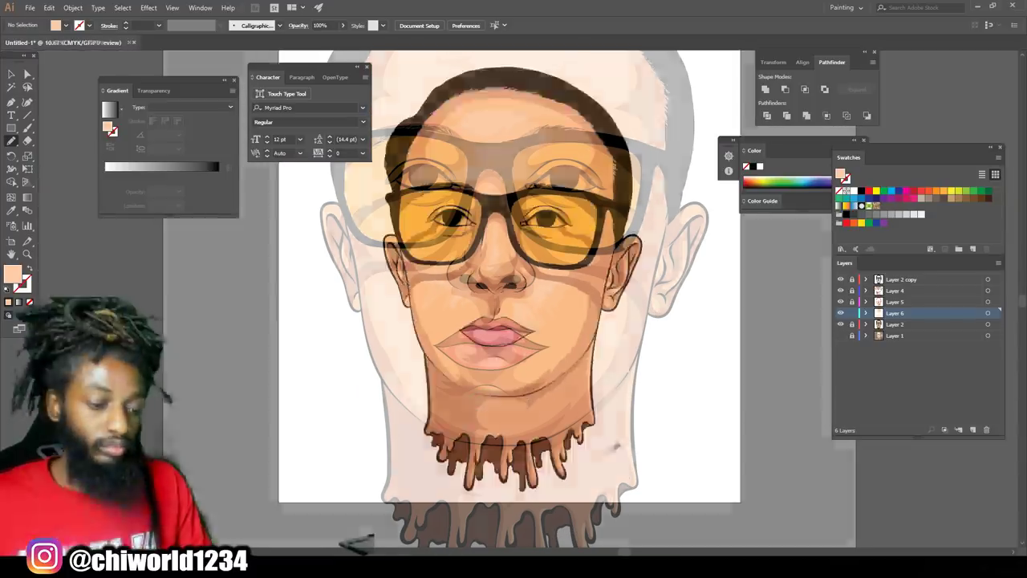
key("ctrl+minus")
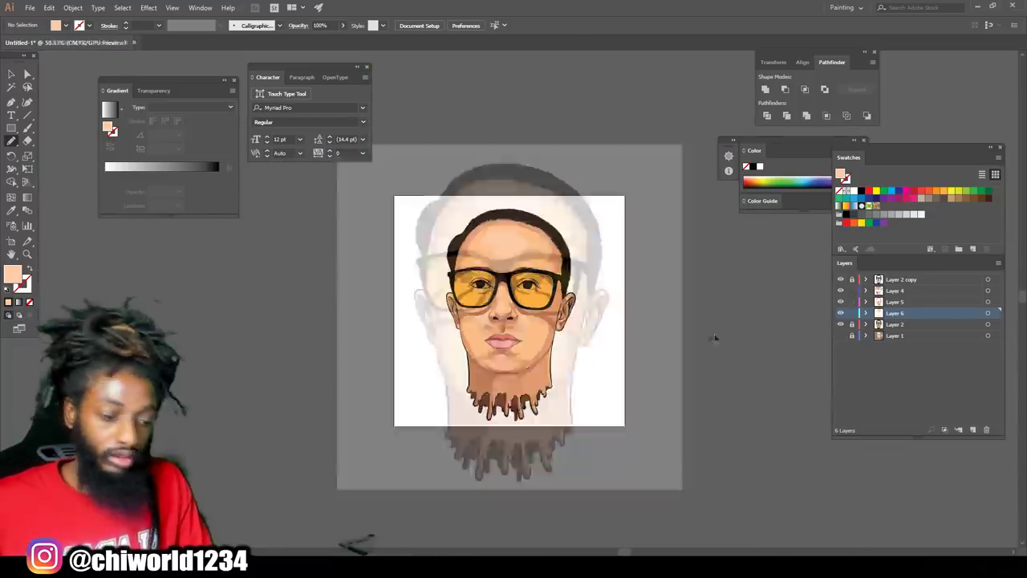
Sample the lower lip's pink and set the fill to a paler pink, FFD2D5
key("ctrl+plus")
key("ctrl+plus")
key("ctrl+plus")
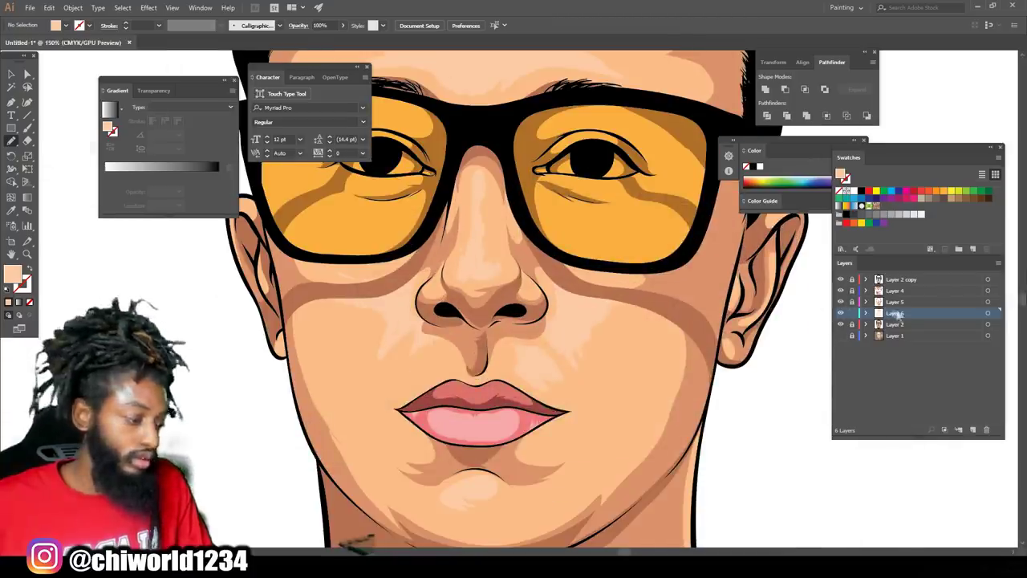
left_click(12, 213)
left_click(474, 426)
key("ctrl+plus")
key("ctrl+plus")
scroll(481, 401, "down", 3)
double_click(12, 275)
left_click(679, 330)
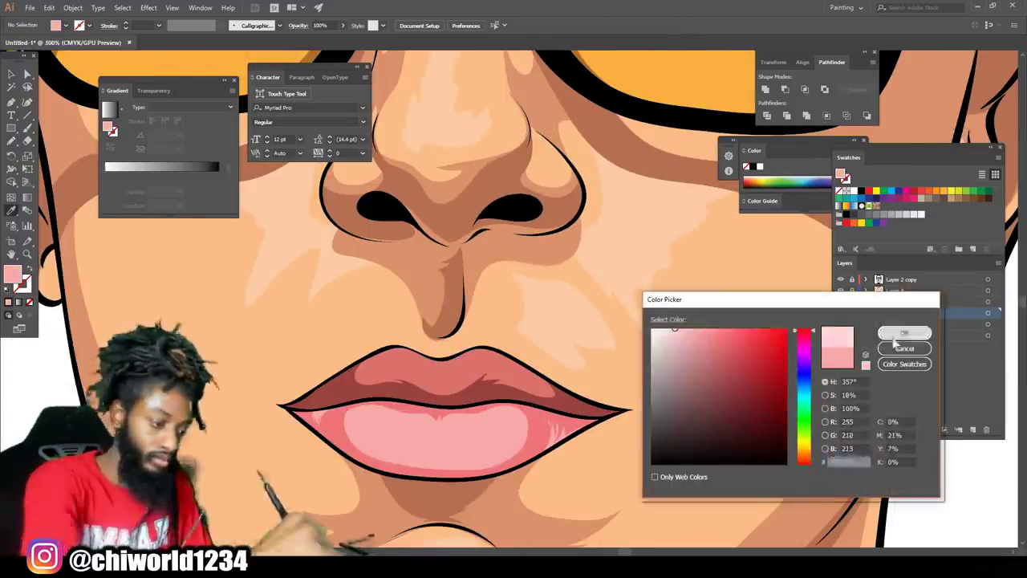
left_click(904, 334)
Draw a pale pink highlight shape on the lower lip
left_click(11, 142)
left_click_drag(505, 417, 506, 419)
key("ctrl+minus")
key("ctrl+minus")
key("ctrl+minus")
key("ctrl+minus")
Add a new layer and move it above Layer 2 copy to the top of the stack
left_click(974, 430)
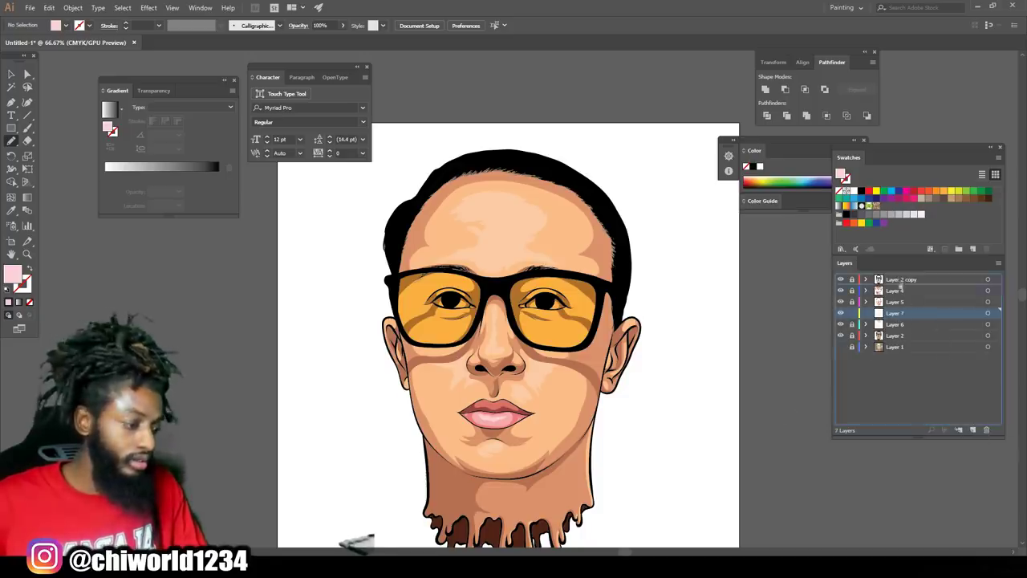
key("ctrl+plus")
key("ctrl+plus")
key("ctrl+plus")
Set the fill to dark brown, 593E1B, and draw iris shading in the lower part of both eyes
double_click(18, 279)
left_click(730, 431)
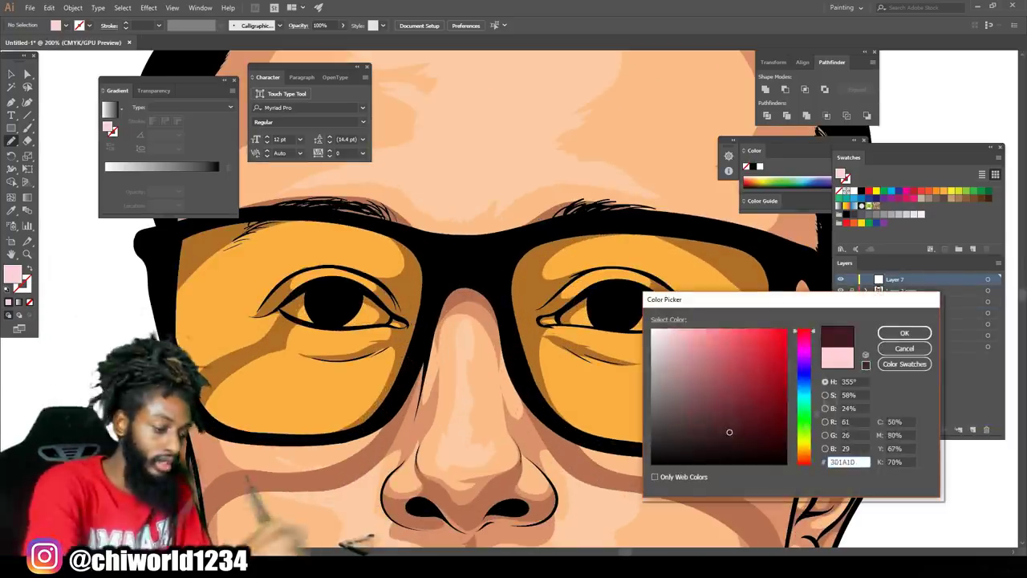
left_click(804, 446)
left_click(747, 417)
left_click(803, 453)
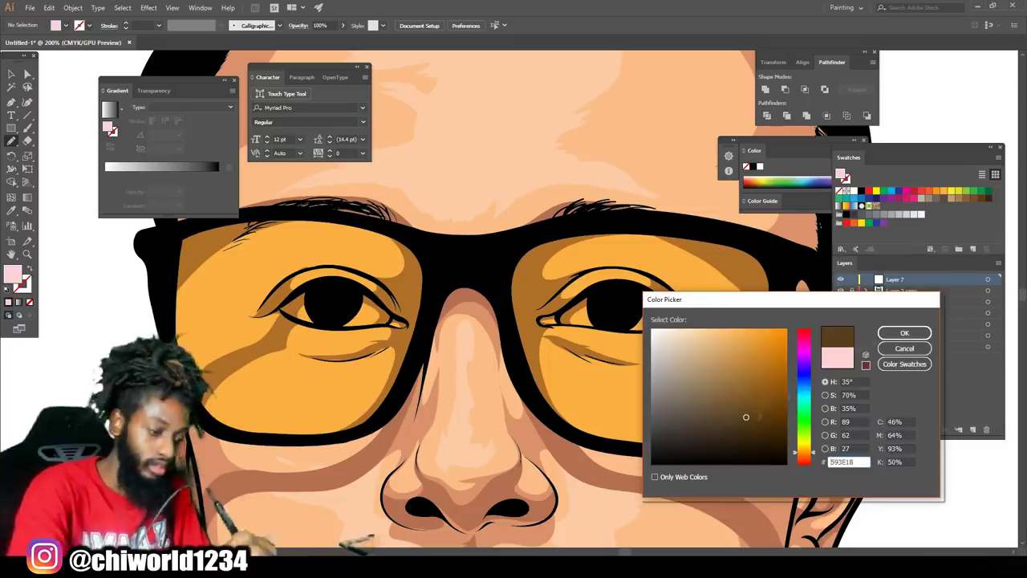
left_click(904, 332)
left_click_drag(354, 309, 316, 306)
mouse_move(598, 314)
left_mouse_down()
mouse_move(627, 312)
mouse_move(599, 308)
left_mouse_up()
Set the fill to a light tan and draw two small glints in the upper part of each eye
double_click(12, 276)
left_click(718, 350)
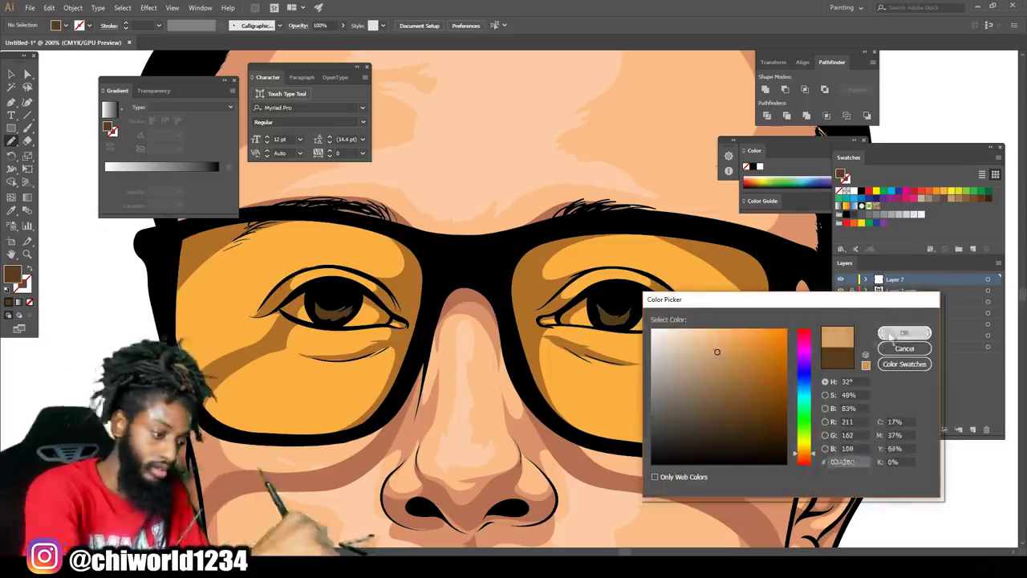
left_click(907, 332)
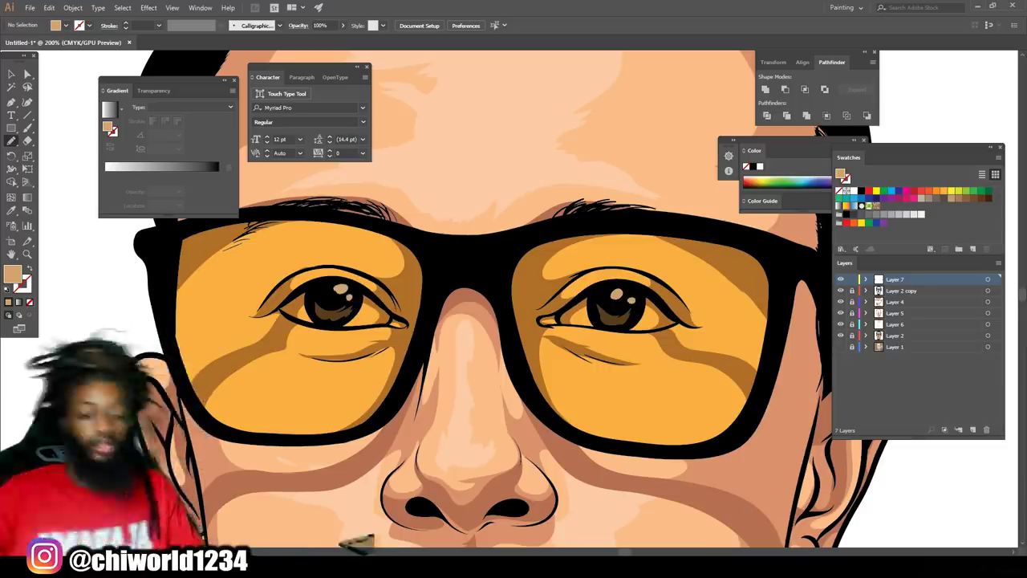
key("ctrl+minus")
key("ctrl+minus")
key("ctrl+minus")
key("ctrl+equal")
key("ctrl+equal")
left_click_drag(605, 505, 593, 529)
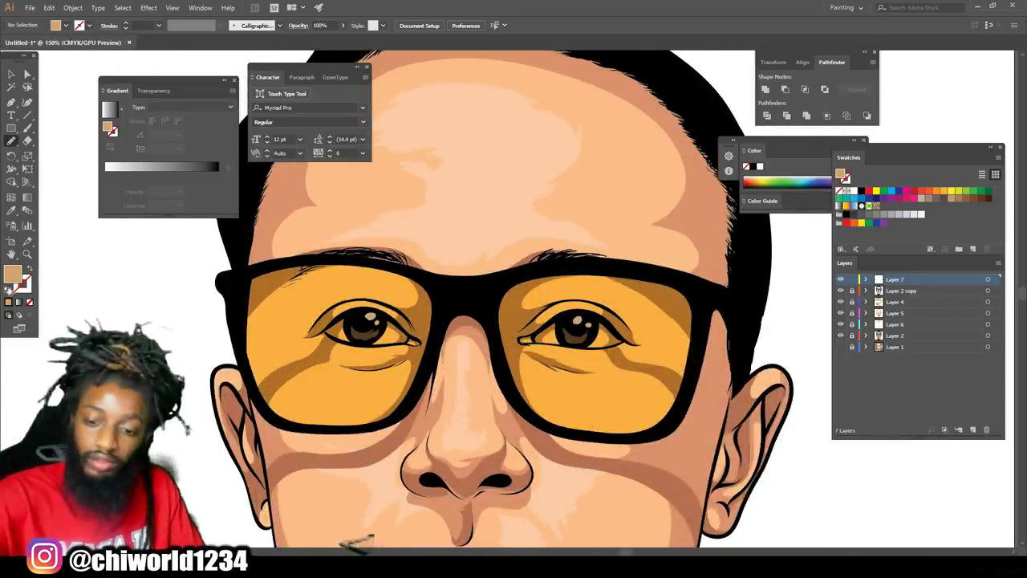
Set the fill to dark warm grey, 3D362F, and draw soft reflections on the glasses' bridge, hinges and rims
double_click(12, 275)
left_click(683, 429)
left_click(907, 332)
mouse_move(712, 309)
left_mouse_down()
mouse_move(690, 282)
mouse_move(714, 306)
left_mouse_up()
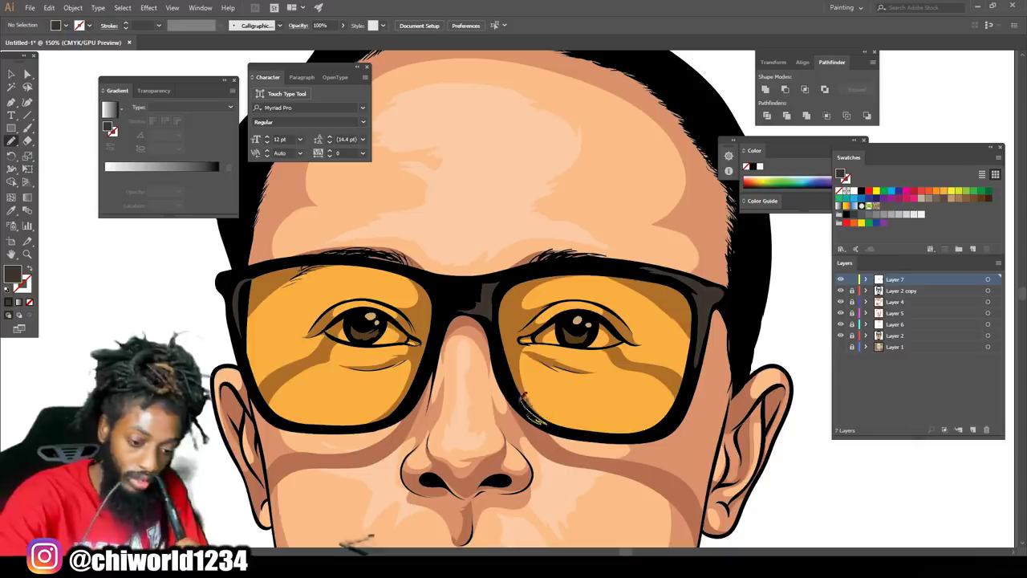
left_click_drag(405, 271, 420, 277)
Set the fill to white and draw small glints on the upper and lower rims of both glasses frames
double_click(12, 274)
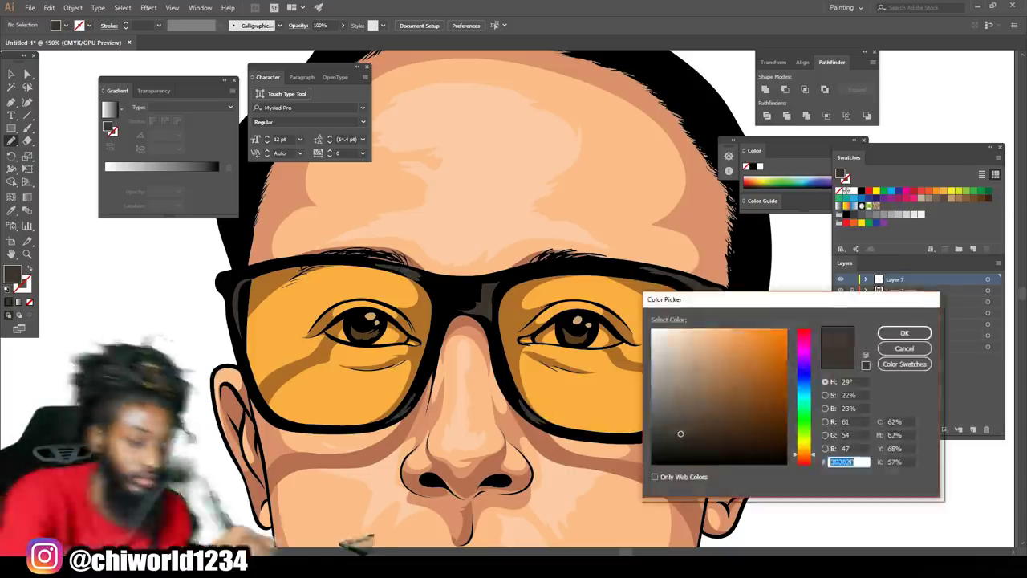
left_click(653, 330)
left_click(904, 334)
mouse_move(534, 270)
left_mouse_down()
mouse_move(557, 263)
mouse_move(524, 271)
left_mouse_up()
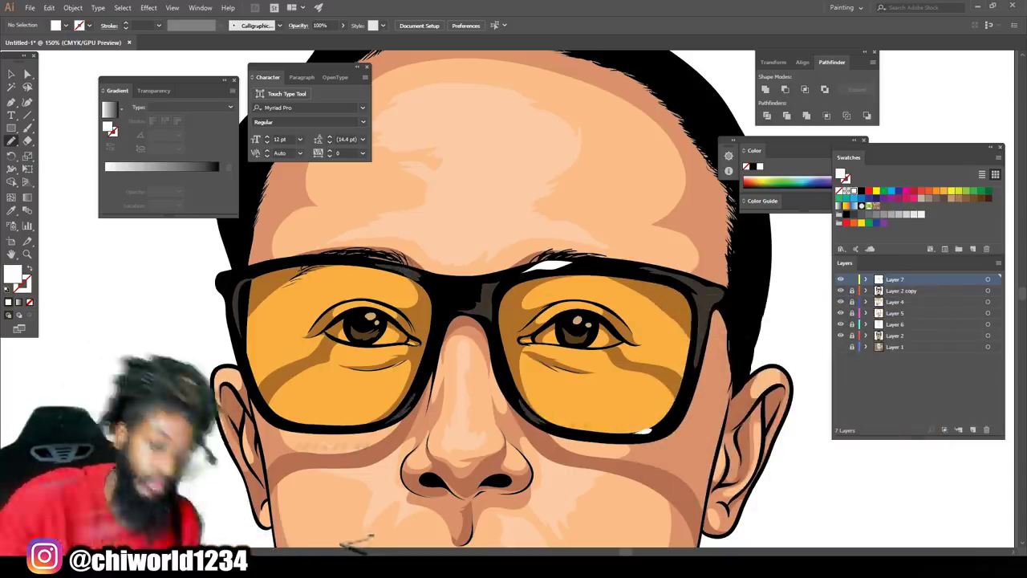
left_click_drag(351, 260, 333, 256)
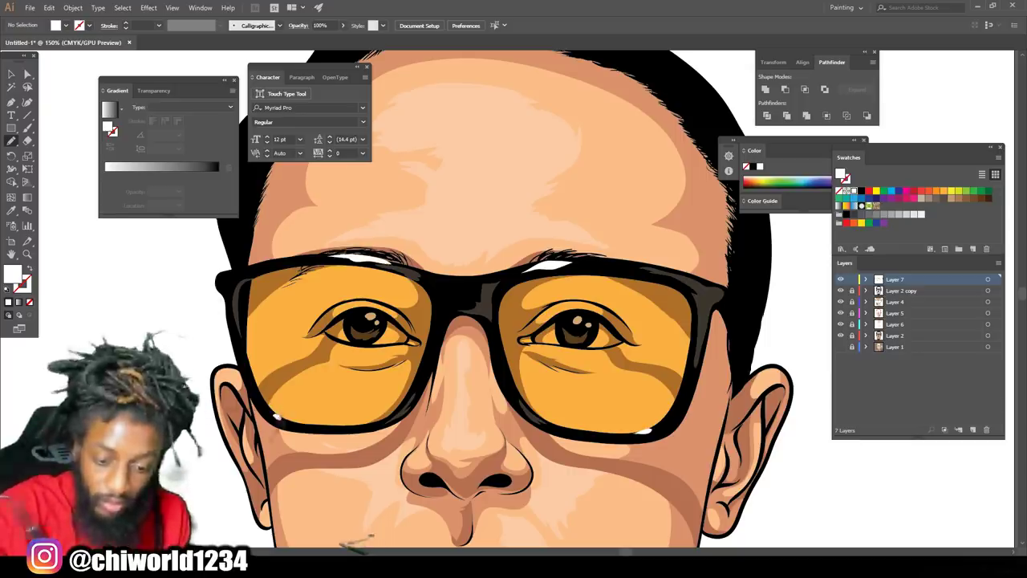
left_click_drag(275, 417, 273, 413)
key("ctrl+minus")
key("ctrl+minus")
key("ctrl+plus")
key("ctrl+plus")
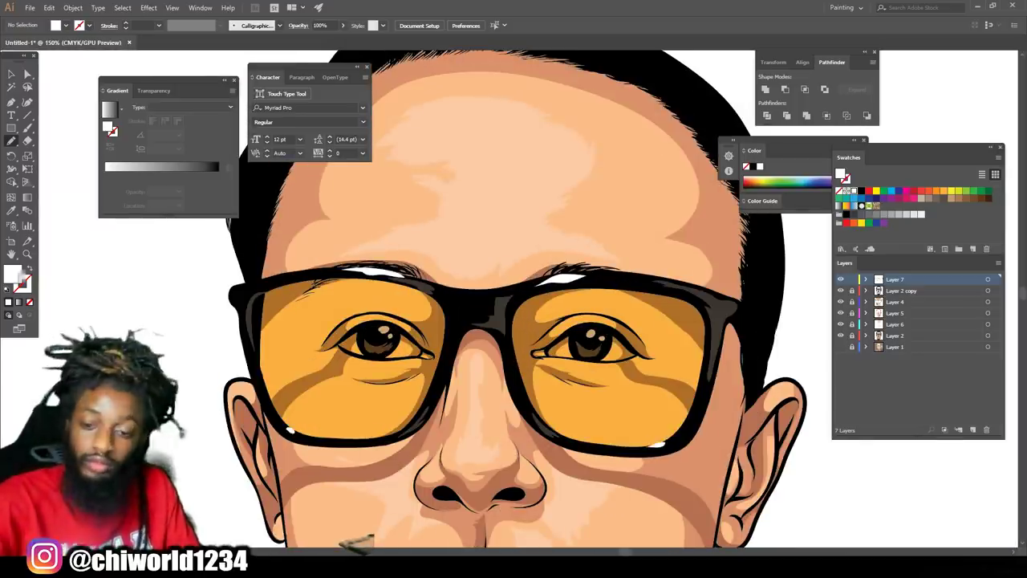
Set the fill to a pale yellow for the lens reflections
double_click(12, 274)
left_click(804, 454)
left_click(707, 349)
left_click(804, 447)
left_click(731, 364)
left_click(704, 399)
left_click(804, 437)
left_click(729, 341)
left_click(804, 445)
left_click(709, 329)
left_click(905, 333)
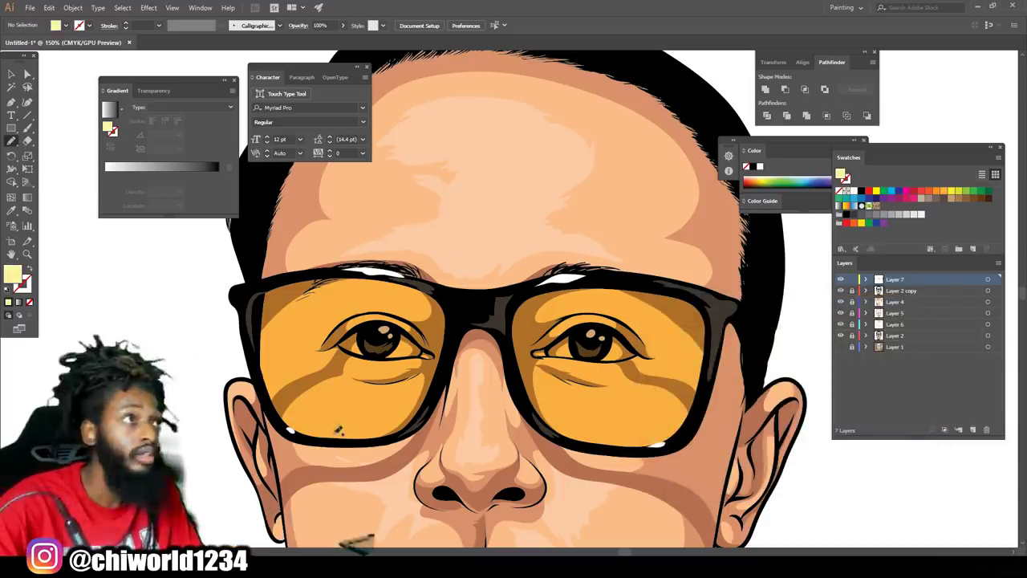
Draw pale yellow curved reflections with jagged ends along the lower and outer parts of both lenses, redoing the first attempt
left_click_drag(411, 376, 431, 327)
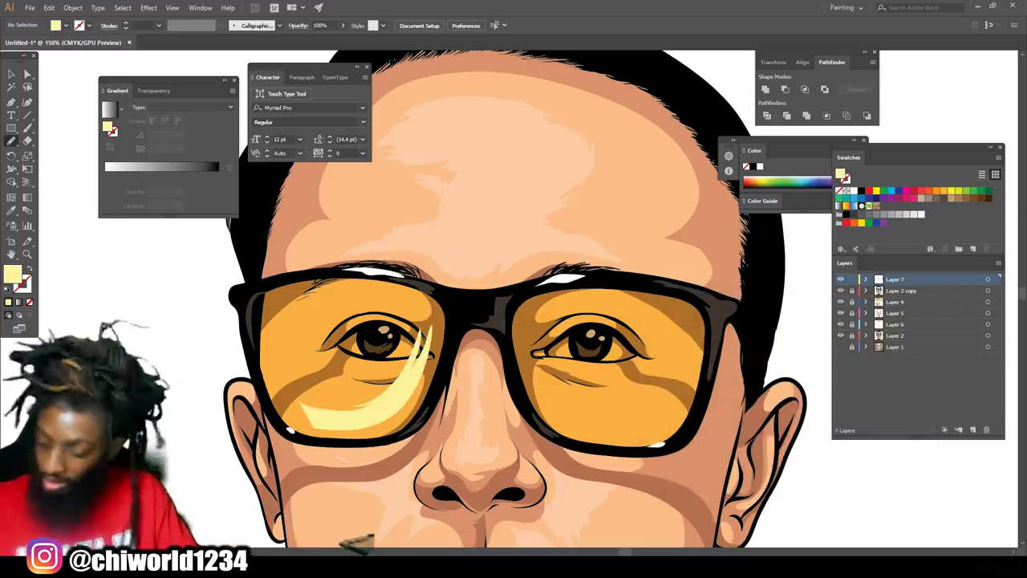
key("ctrl+z")
left_click_drag(315, 412, 281, 405)
mouse_move(594, 418)
left_mouse_down()
mouse_move(690, 343)
mouse_move(631, 299)
mouse_move(621, 384)
mouse_move(582, 423)
left_mouse_up()
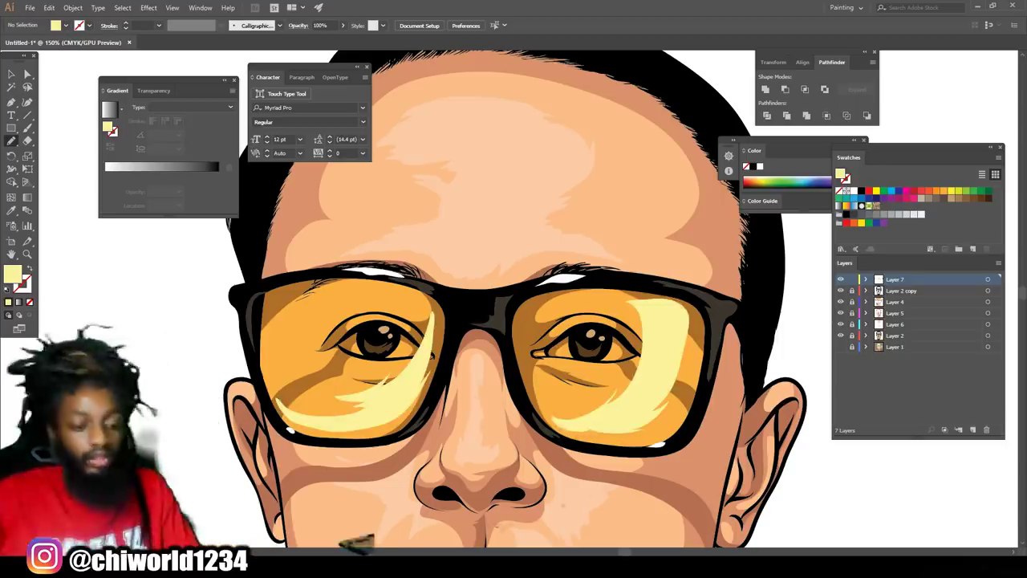
Select the reflection shapes on both lenses and lower their opacity to 61%
key("ctrl+minus")
key("ctrl+minus")
key("v")
left_click(469, 331)
left_click(577, 310, "shift")
left_click(343, 25)
left_click(328, 40)
left_click(697, 314)
key("ctrl+plus")
key("ctrl+plus")
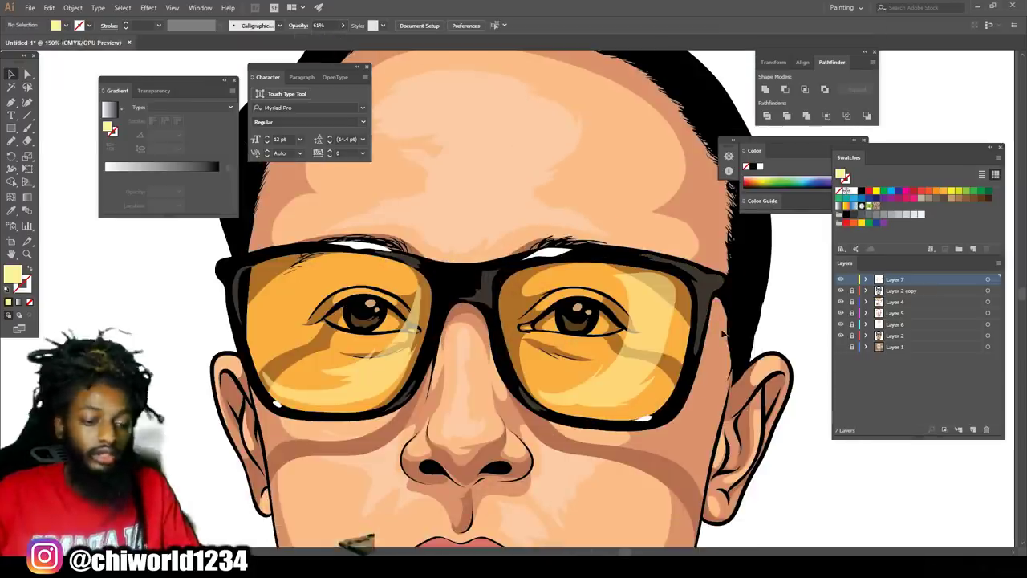
key("b")
mouse_move(263, 270)
left_mouse_down()
mouse_move(268, 325)
mouse_move(265, 272)
left_mouse_up()
key("ctrl+z")
Sample the translucent yellow reflection and paint thin brush reflections along the side edges of the lenses
key("i")
left_click(415, 315)
key("b")
mouse_move(526, 353)
left_mouse_down()
mouse_move(507, 297)
mouse_move(536, 269)
left_mouse_up()
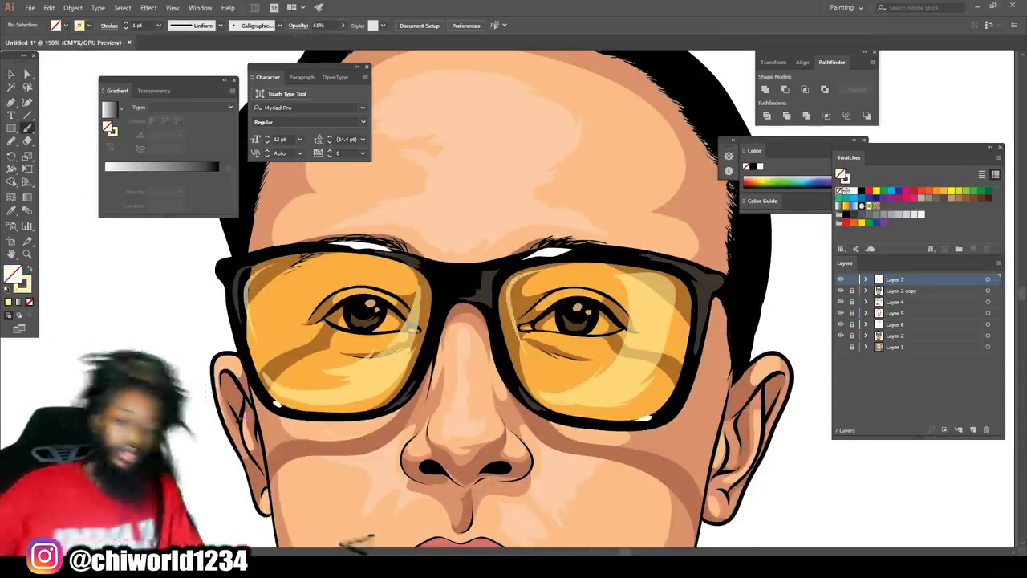
Unlock Layers 4, 5 and 6, lock Layer 7, and select all the shading and highlight shapes on the face
key("ctrl+minus")
key("ctrl+minus")
key("ctrl+minus")
left_click_drag(853, 325, 852, 302)
left_click(852, 279)
left_click(12, 74)
left_click_drag(388, 120, 674, 513)
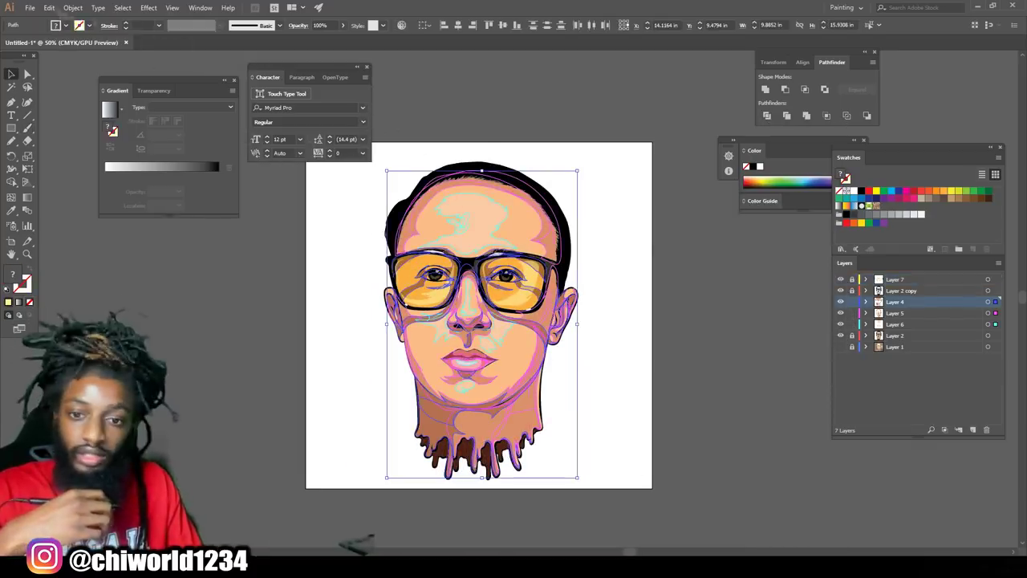
left_click(49, 8)
mouse_move(78, 196)
left_click(300, 225)
left_click(169, 182)
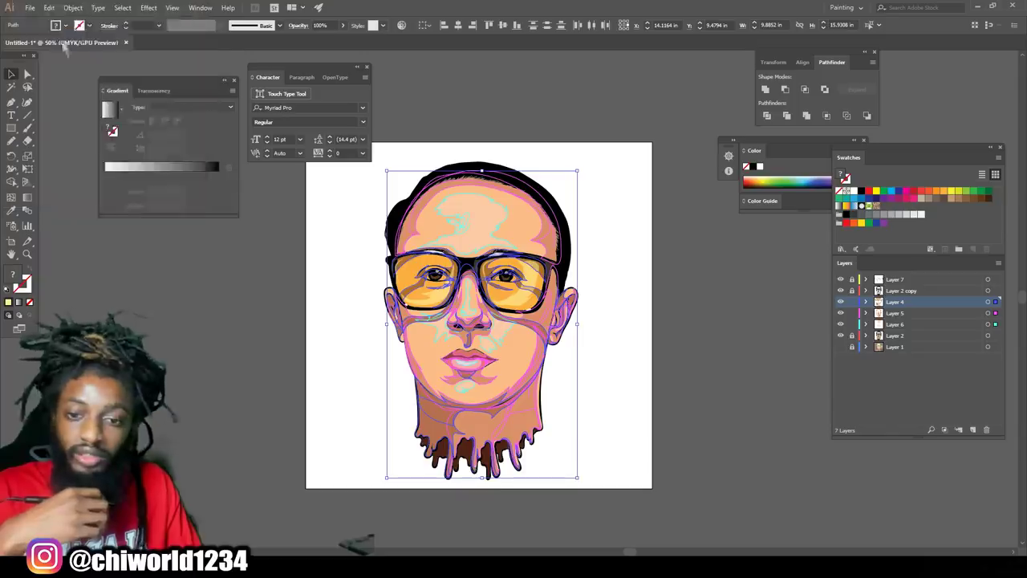
Start Recolor Artwork on the selection and set the reddish-brown skin shadow to 59% saturation and 65% brightness
left_click(49, 8)
mouse_move(185, 196)
left_click(273, 196)
left_click(119, 120)
mouse_move(78, 253)
left_mouse_down()
mouse_move(85, 270)
mouse_move(82, 253)
left_mouse_up()
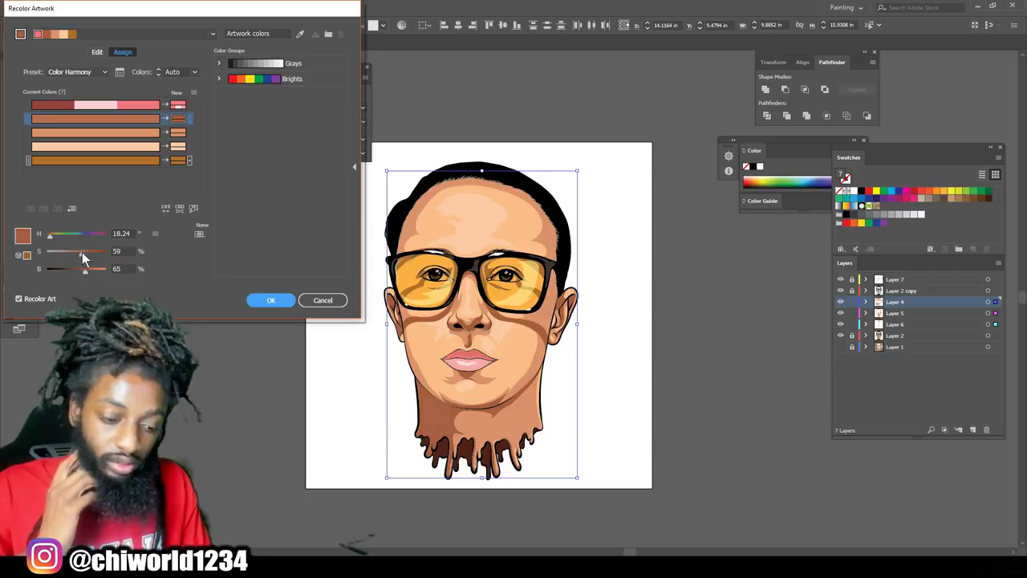
Set the orange-tan skin shadow to 55% saturation and 82% brightness, apply the recolouring and deselect the artwork
left_click(96, 132)
left_click(95, 270)
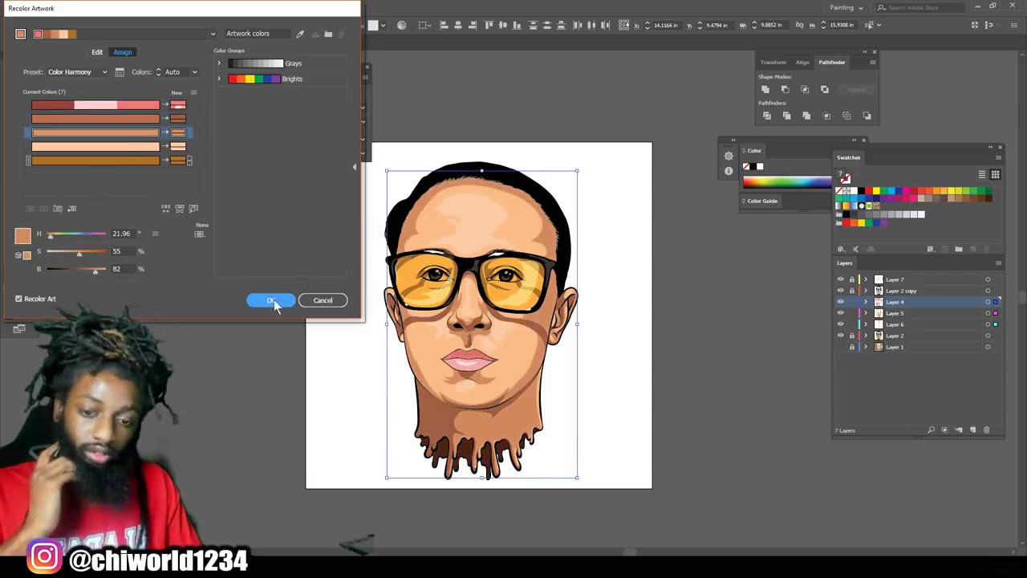
left_click(96, 160)
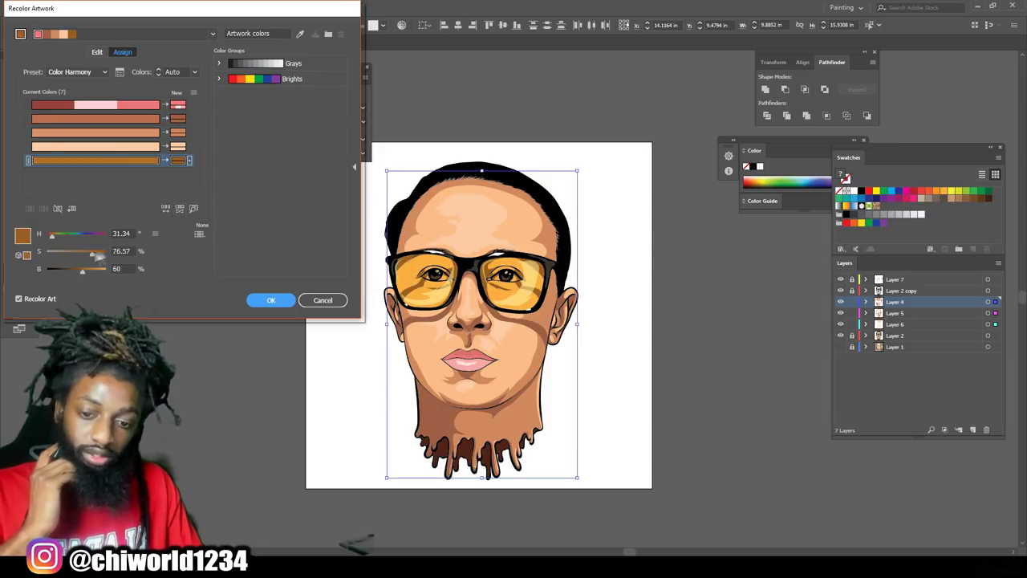
left_click(272, 301)
left_click(252, 339)
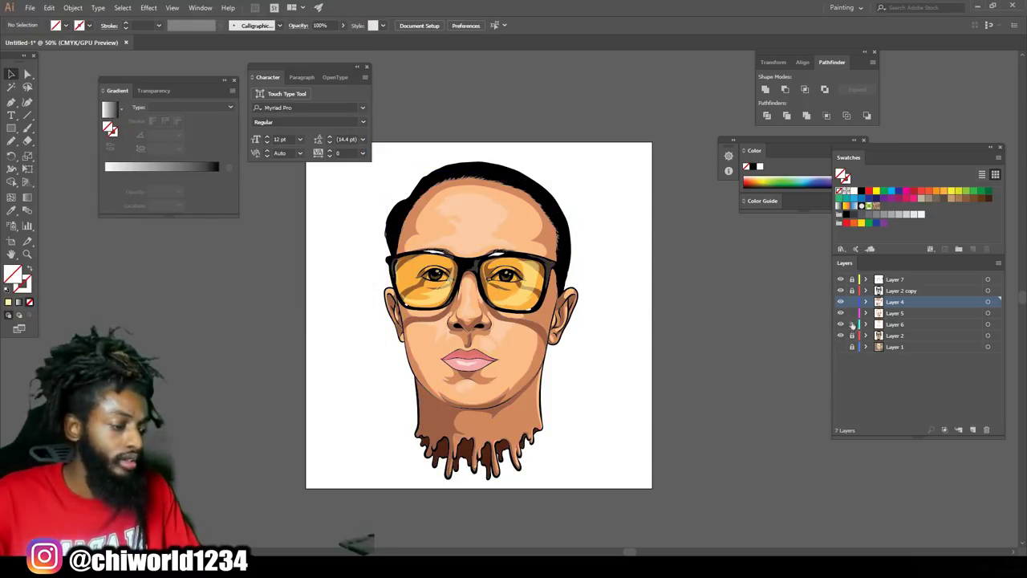
Lock Layers 4, 5 and 6 and add a new layer above Layer 7
left_click(972, 429)
left_click_drag(929, 302, 914, 275)
key("ctrl+equal")
key("ctrl+equal")
scroll(762, 307, "up", 4)
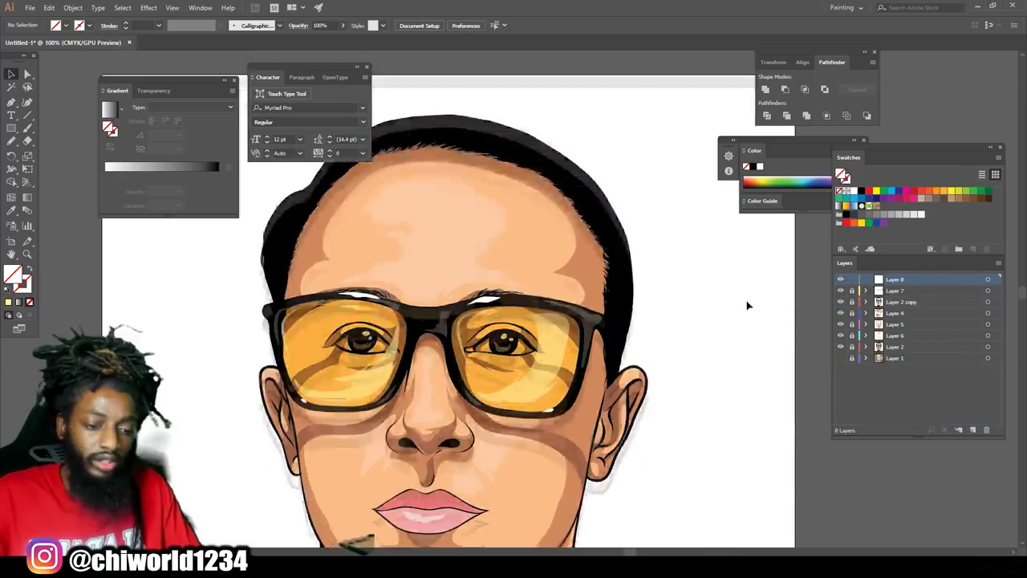
Set up a linear gradient fill with an extra stop at 46.99% and colour its first stop M 22, Y 46, K 100
left_click(844, 209)
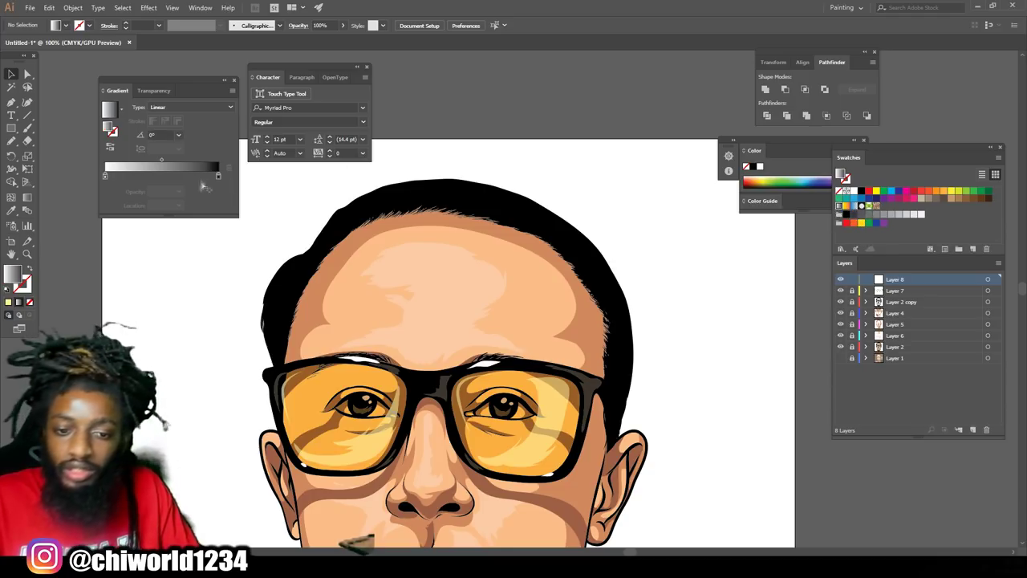
left_click(157, 177)
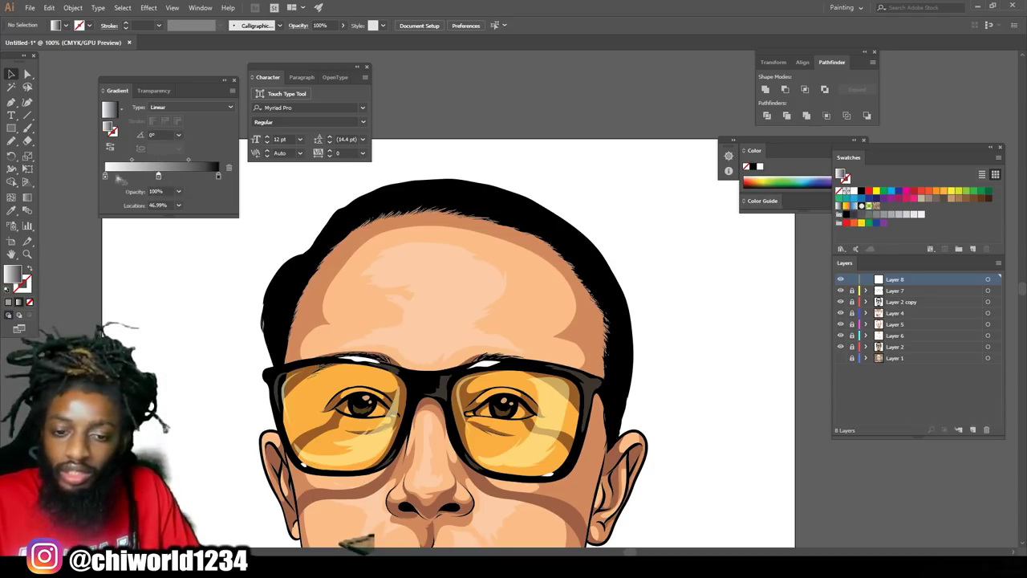
double_click(104, 175)
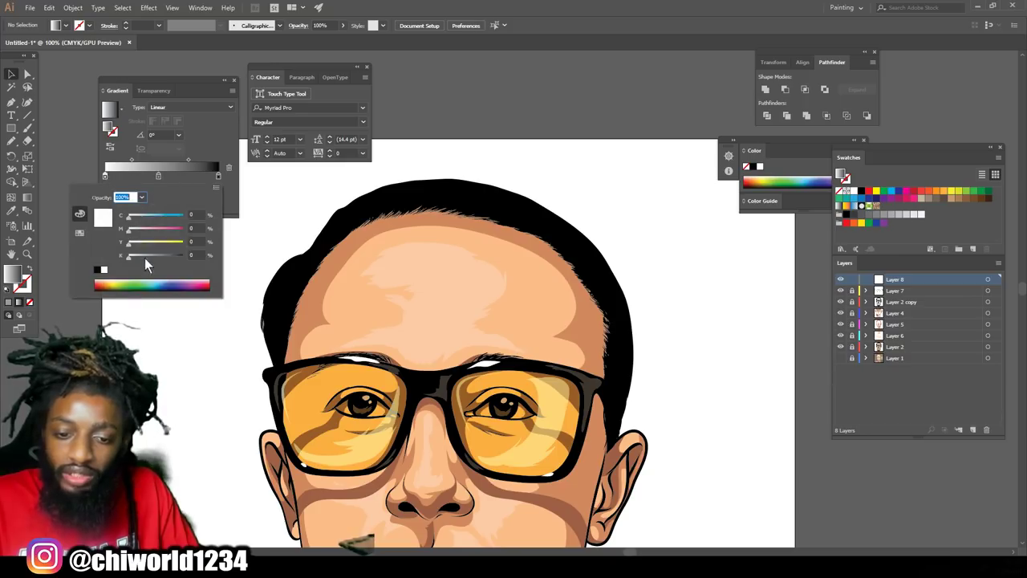
left_click_drag(145, 258, 193, 258)
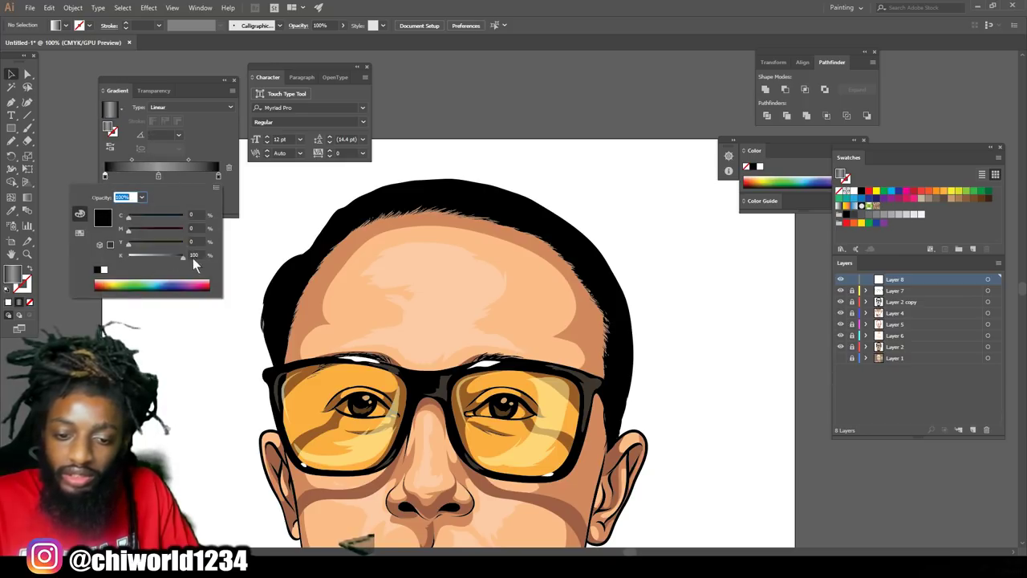
left_click(139, 228)
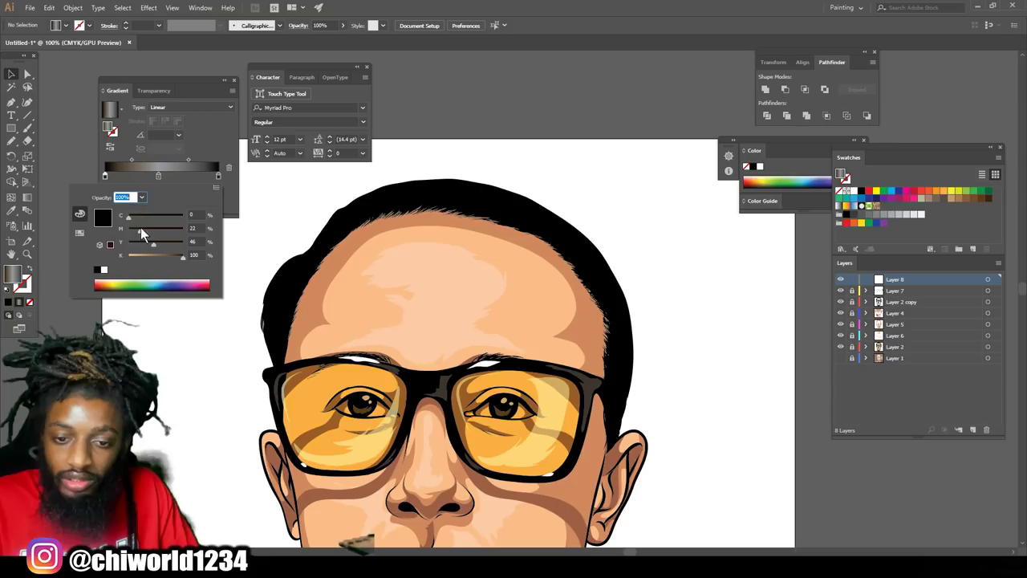
Set the gradient's last black stop to M 19, Y 27, K 100
left_click(217, 176)
double_click(218, 176)
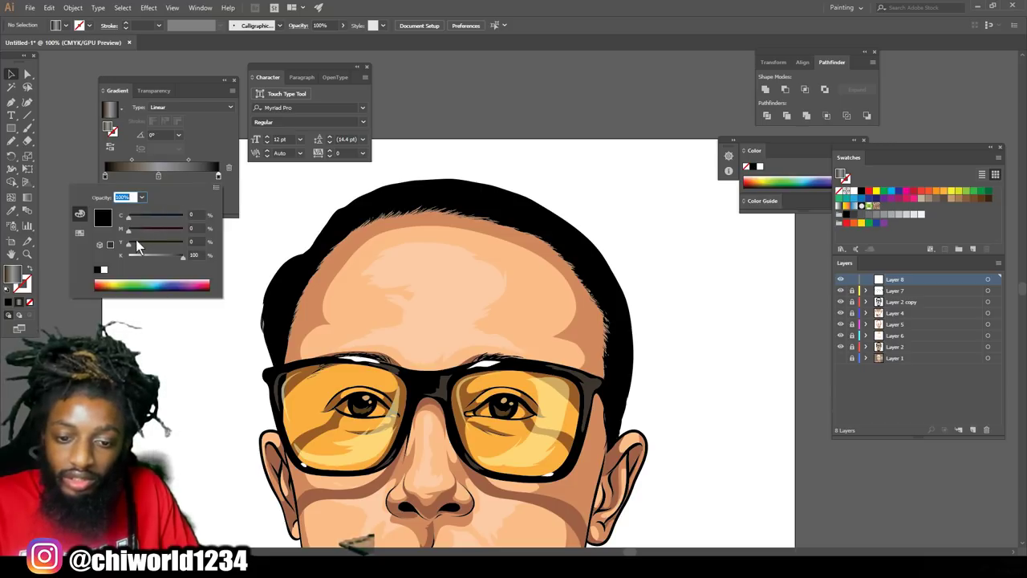
left_click(132, 242)
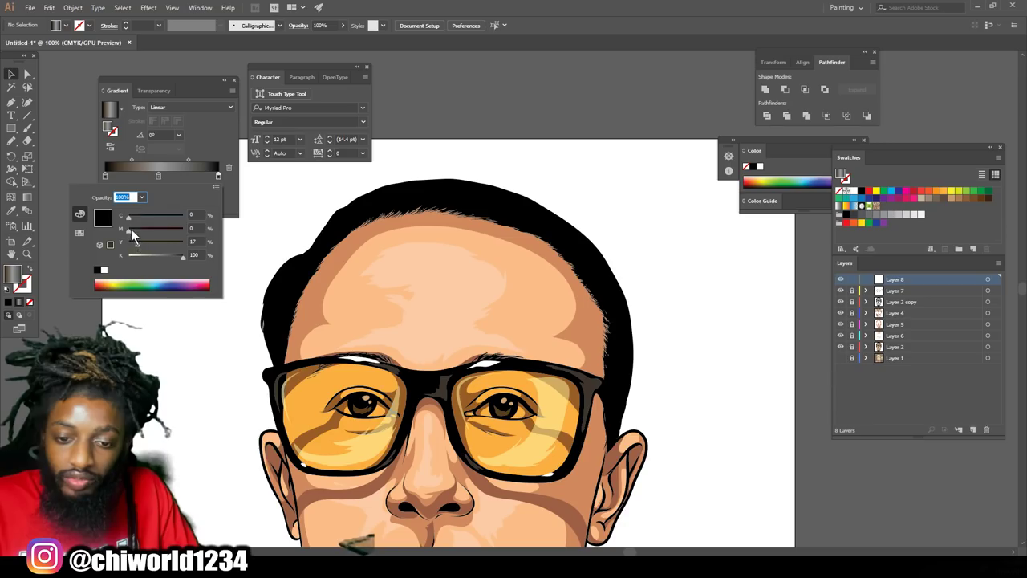
left_click_drag(131, 229, 138, 229)
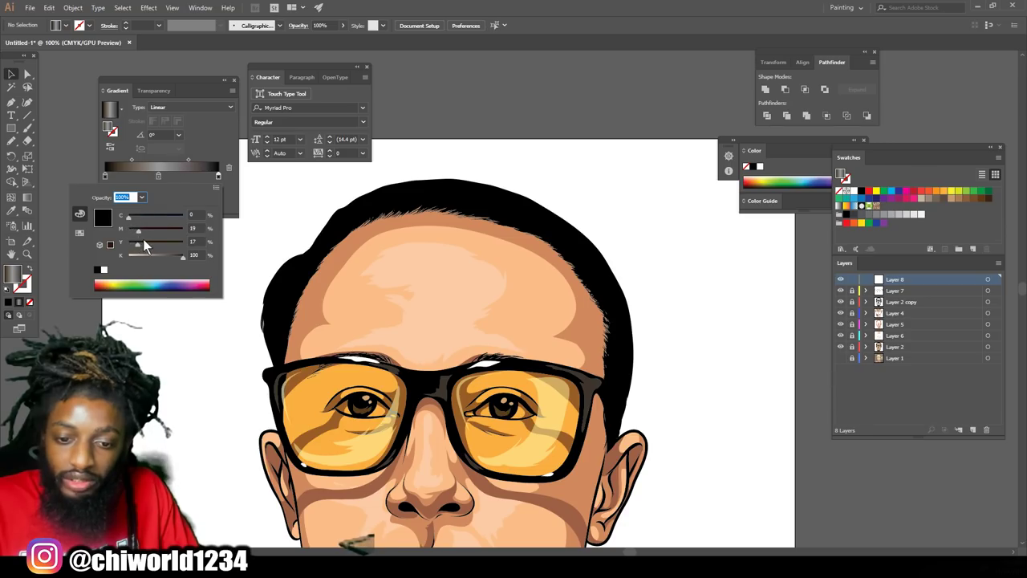
left_click_drag(140, 241, 143, 241)
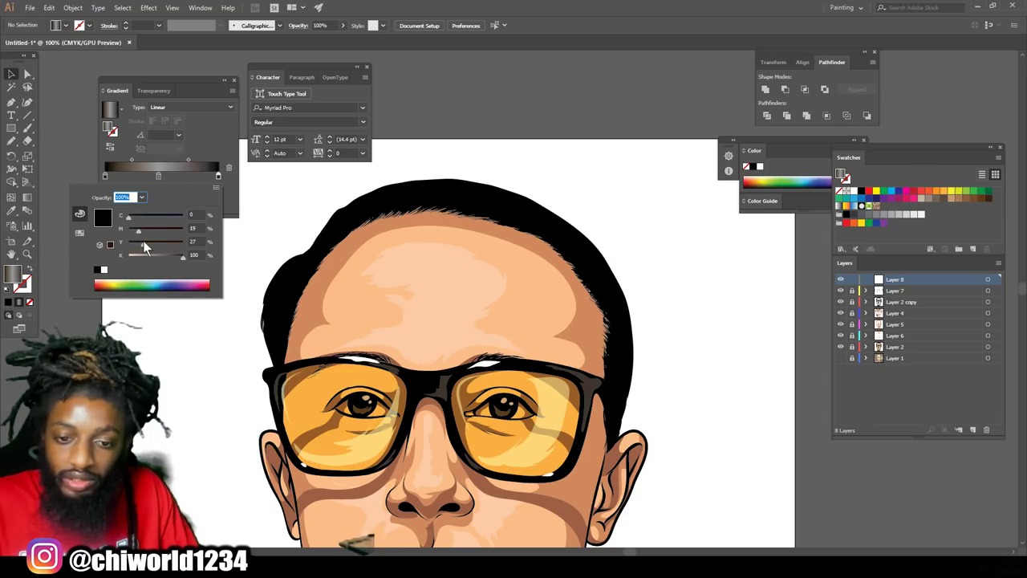
Colour the gradient's middle stop C 30, M 17, Y 26, K 46.99 and move both midpoints closer to it
left_click(132, 160)
left_click_drag(132, 161, 176, 164)
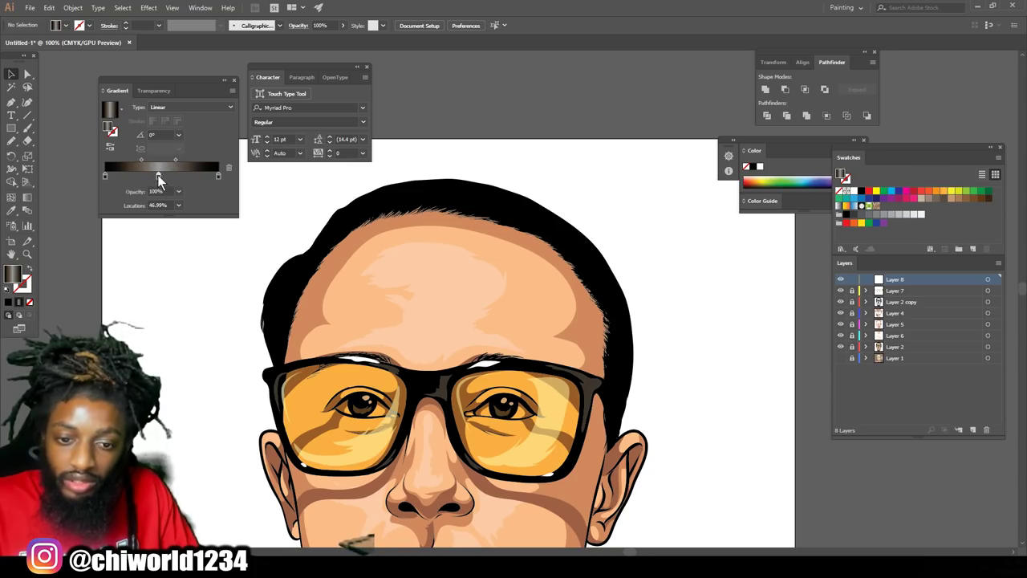
double_click(157, 174)
left_click(136, 232)
left_click_drag(135, 217, 140, 216)
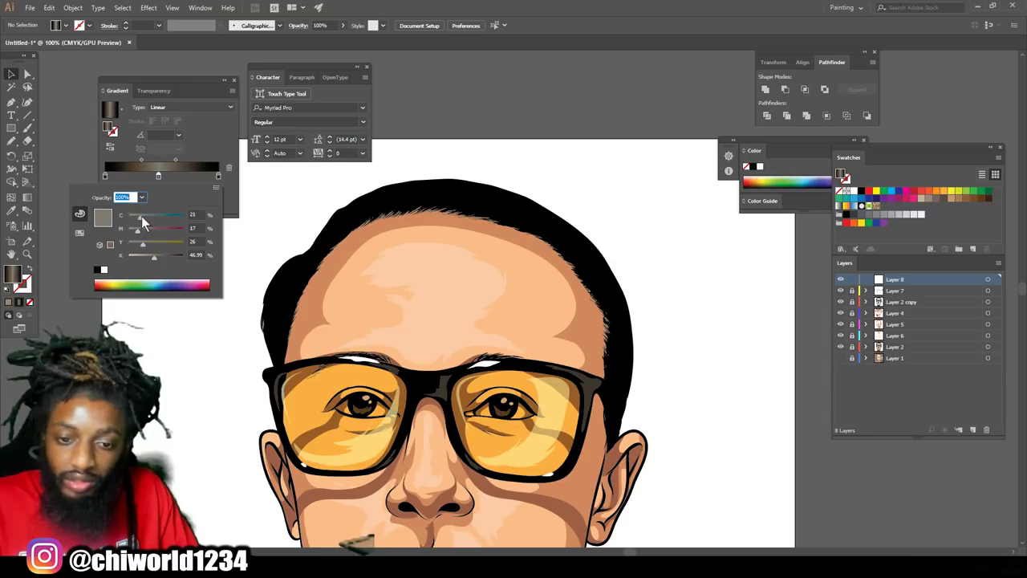
left_click_drag(145, 217, 145, 216)
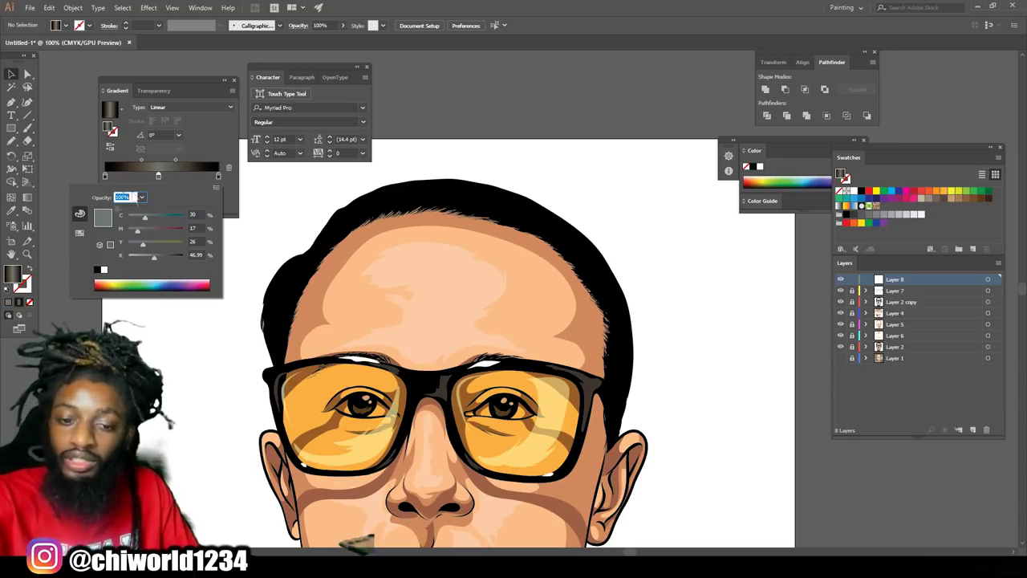
left_click(171, 160)
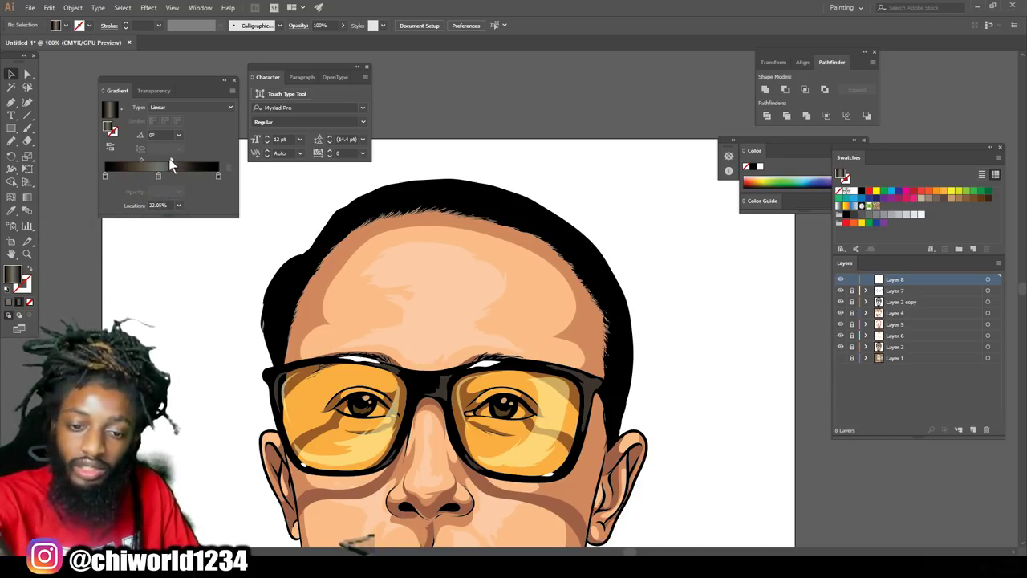
left_click_drag(140, 159, 146, 159)
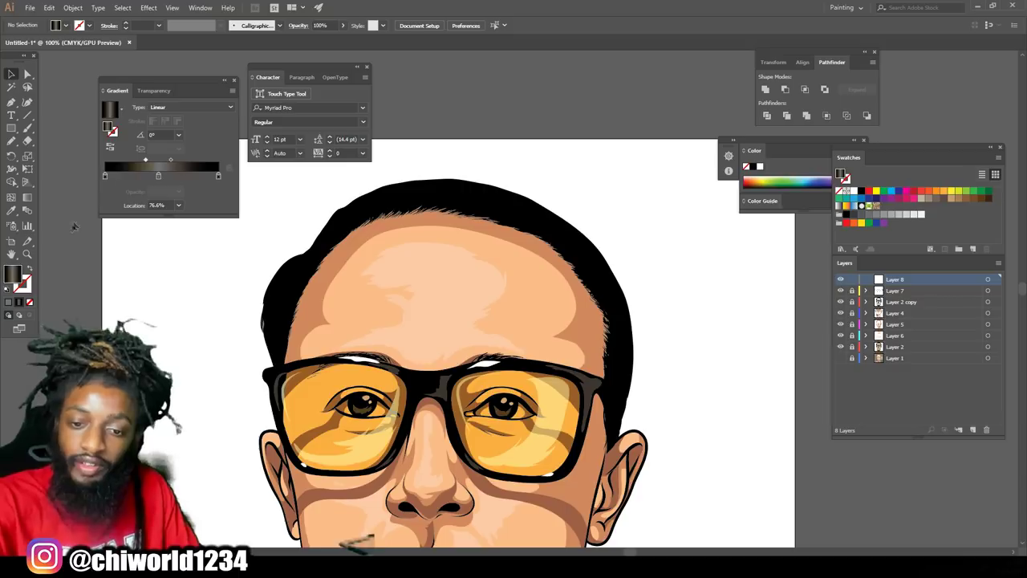
Paint a 1 pt gradient test stroke beside the artboard, then fine curved brush strands across the black hair on the new layer
left_click(27, 128)
left_click_drag(74, 178, 55, 269)
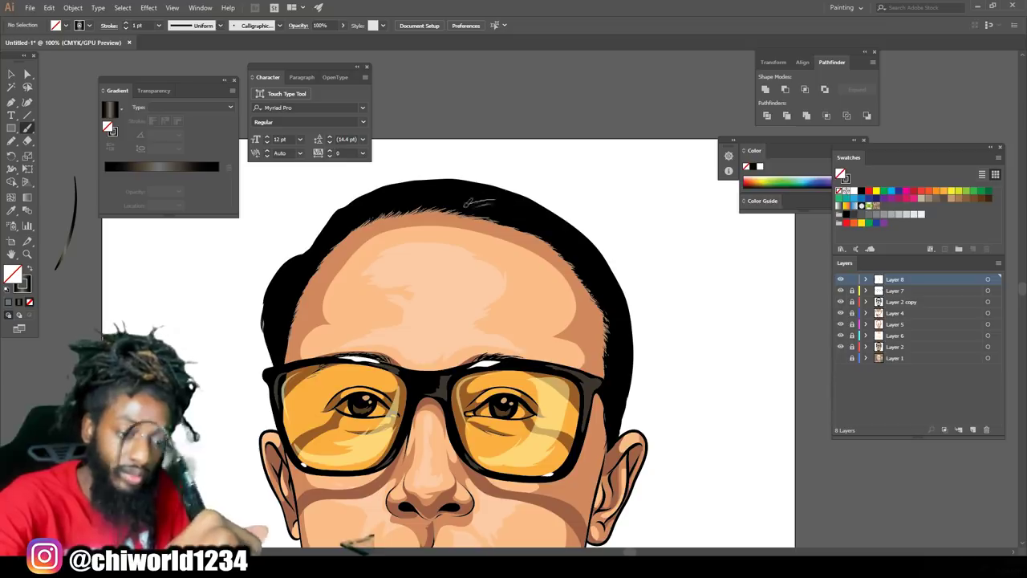
mouse_move(444, 191)
left_mouse_down()
mouse_move(461, 204)
mouse_move(380, 201)
mouse_move(361, 216)
left_mouse_up()
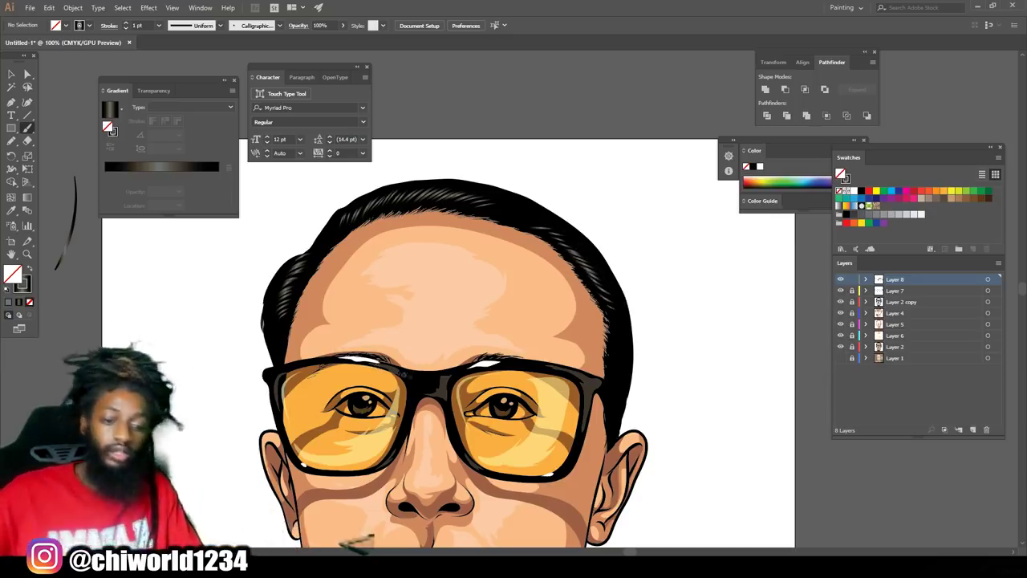
key("ctrl+minus")
key("ctrl+minus")
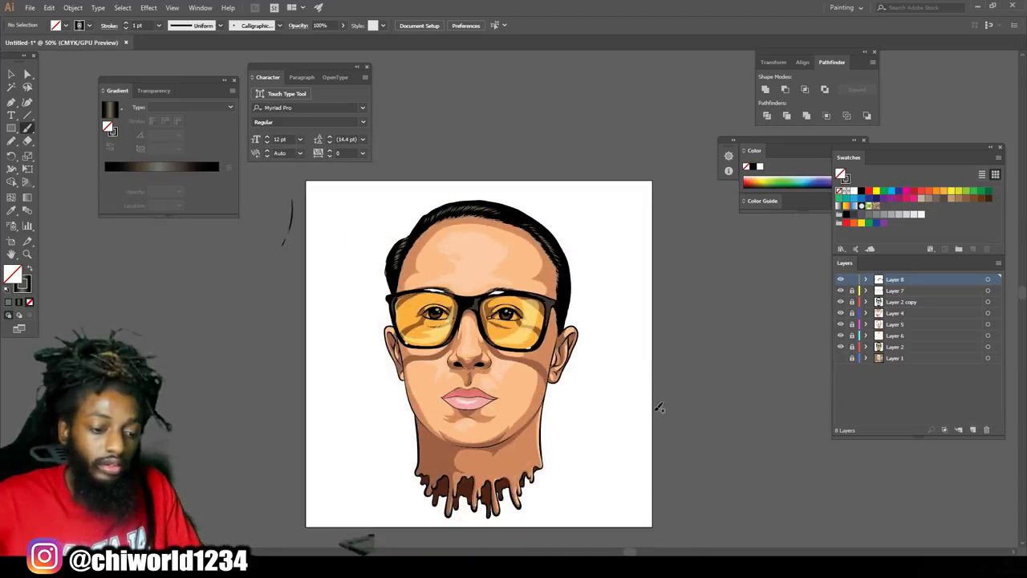
key("ctrl+plus")
key("ctrl+plus")
scroll(652, 390, "up", 2)
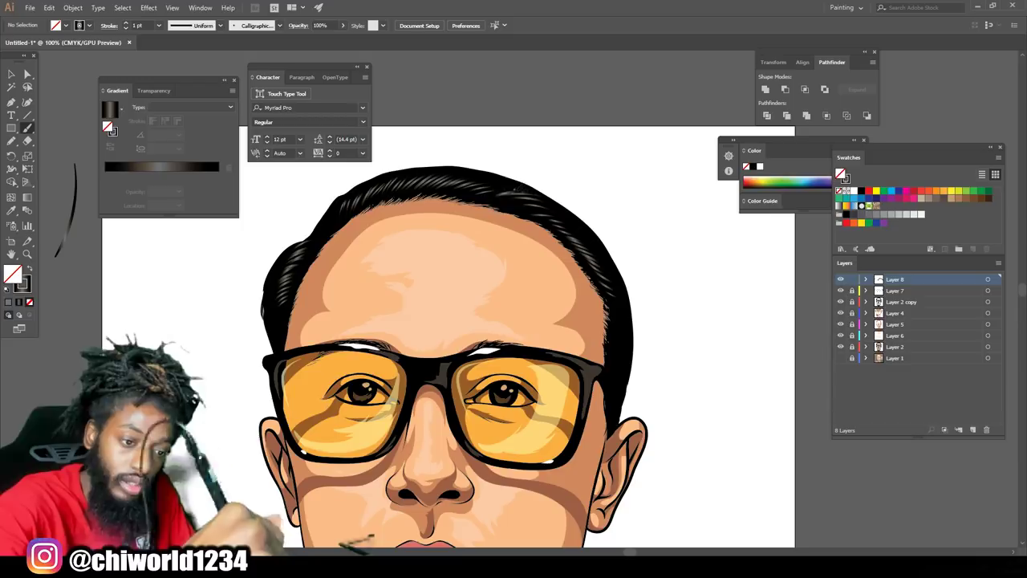
key("ctrl+minus")
key("ctrl+minus")
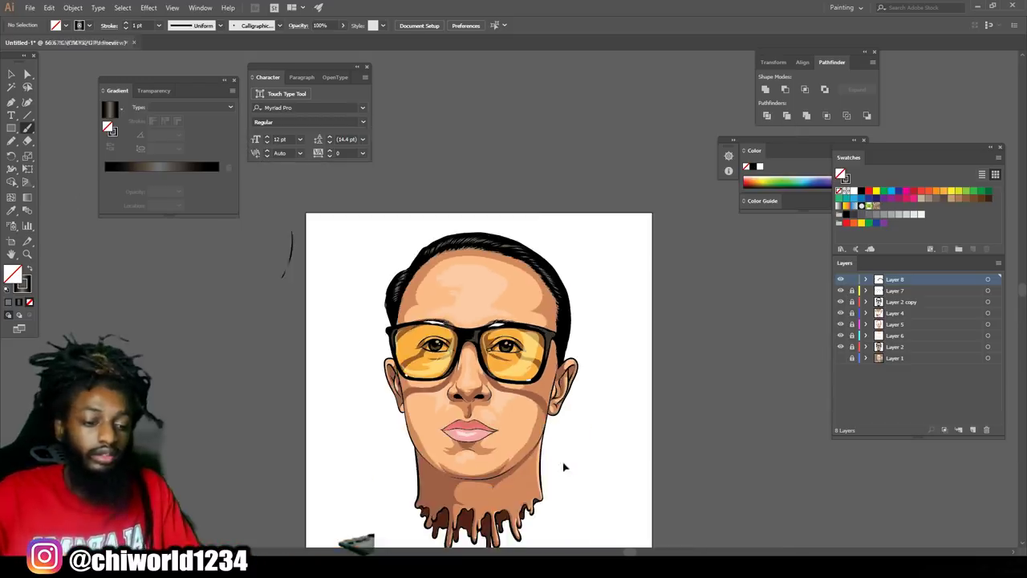
key("ctrl+plus")
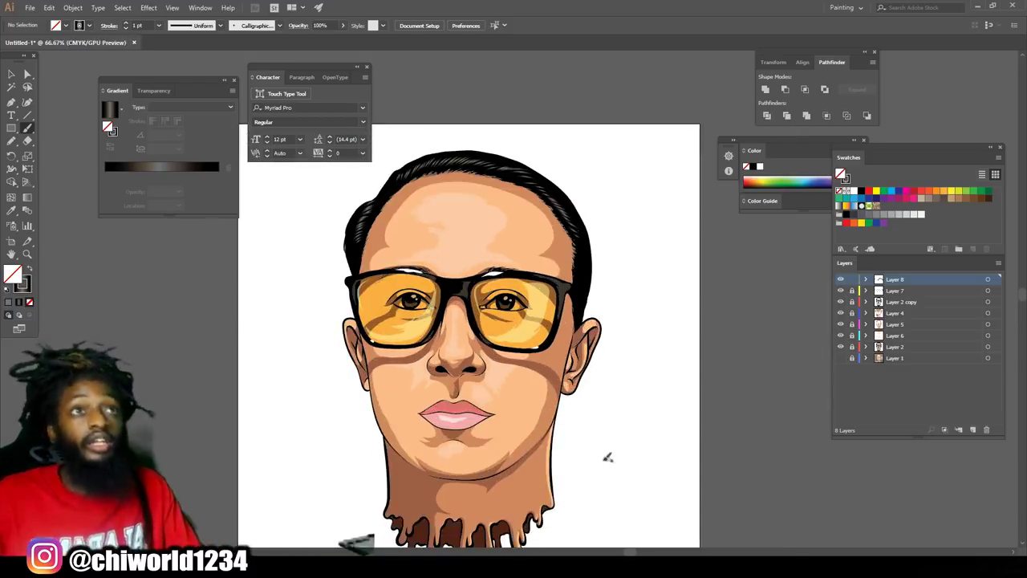